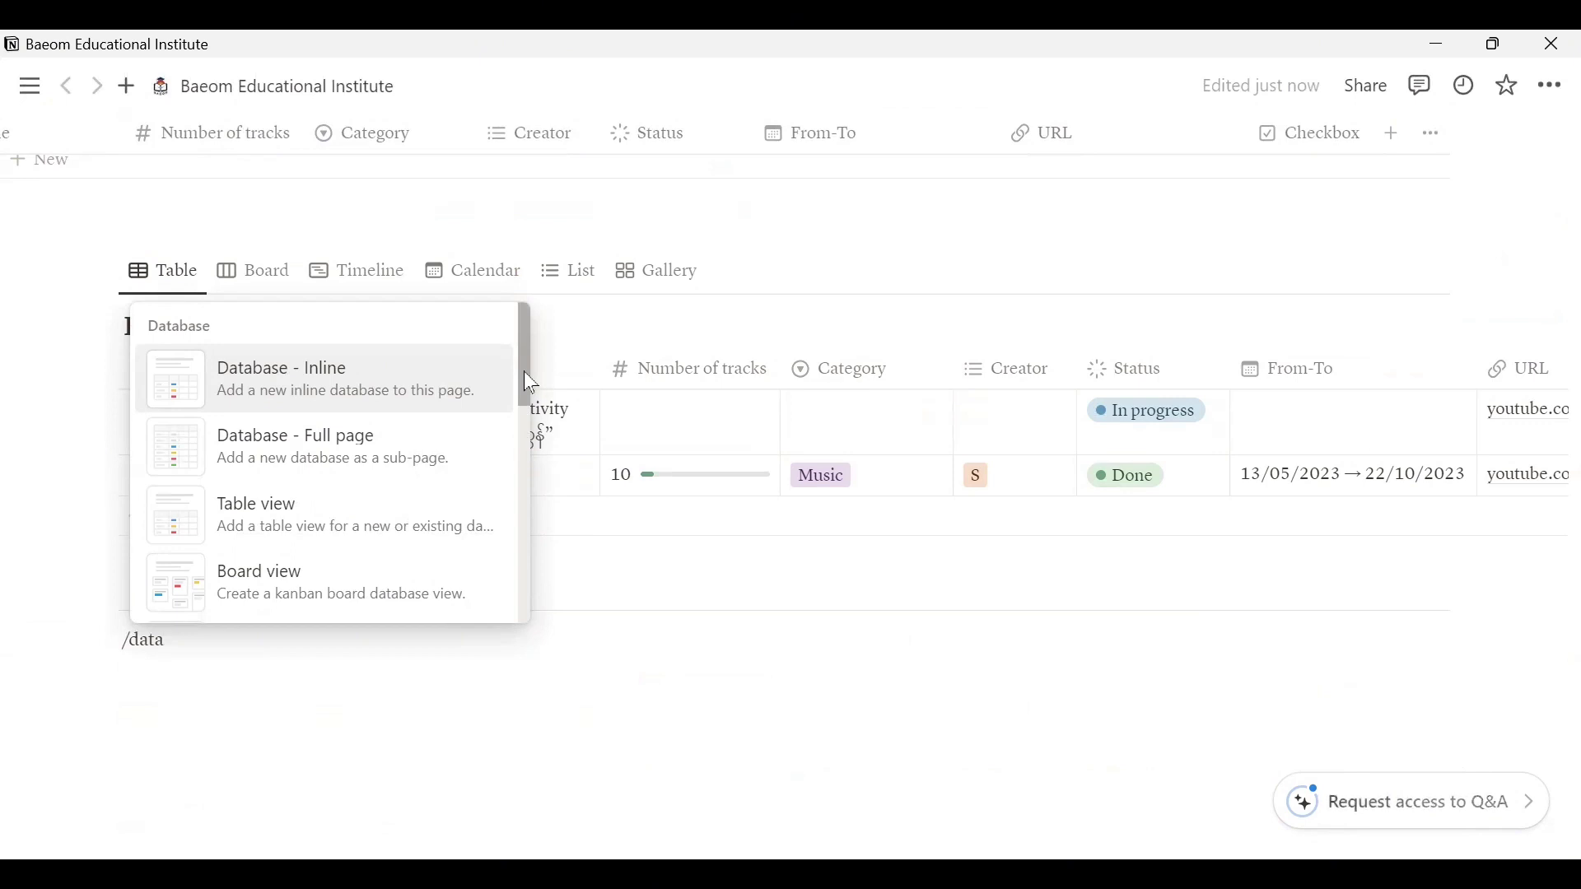
Insert a new inline database below the Baeom (1) table.
mouse_move(523, 372)
left_mouse_down()
mouse_move(528, 467)
mouse_move(524, 361)
left_mouse_up()
left_click(368, 383)
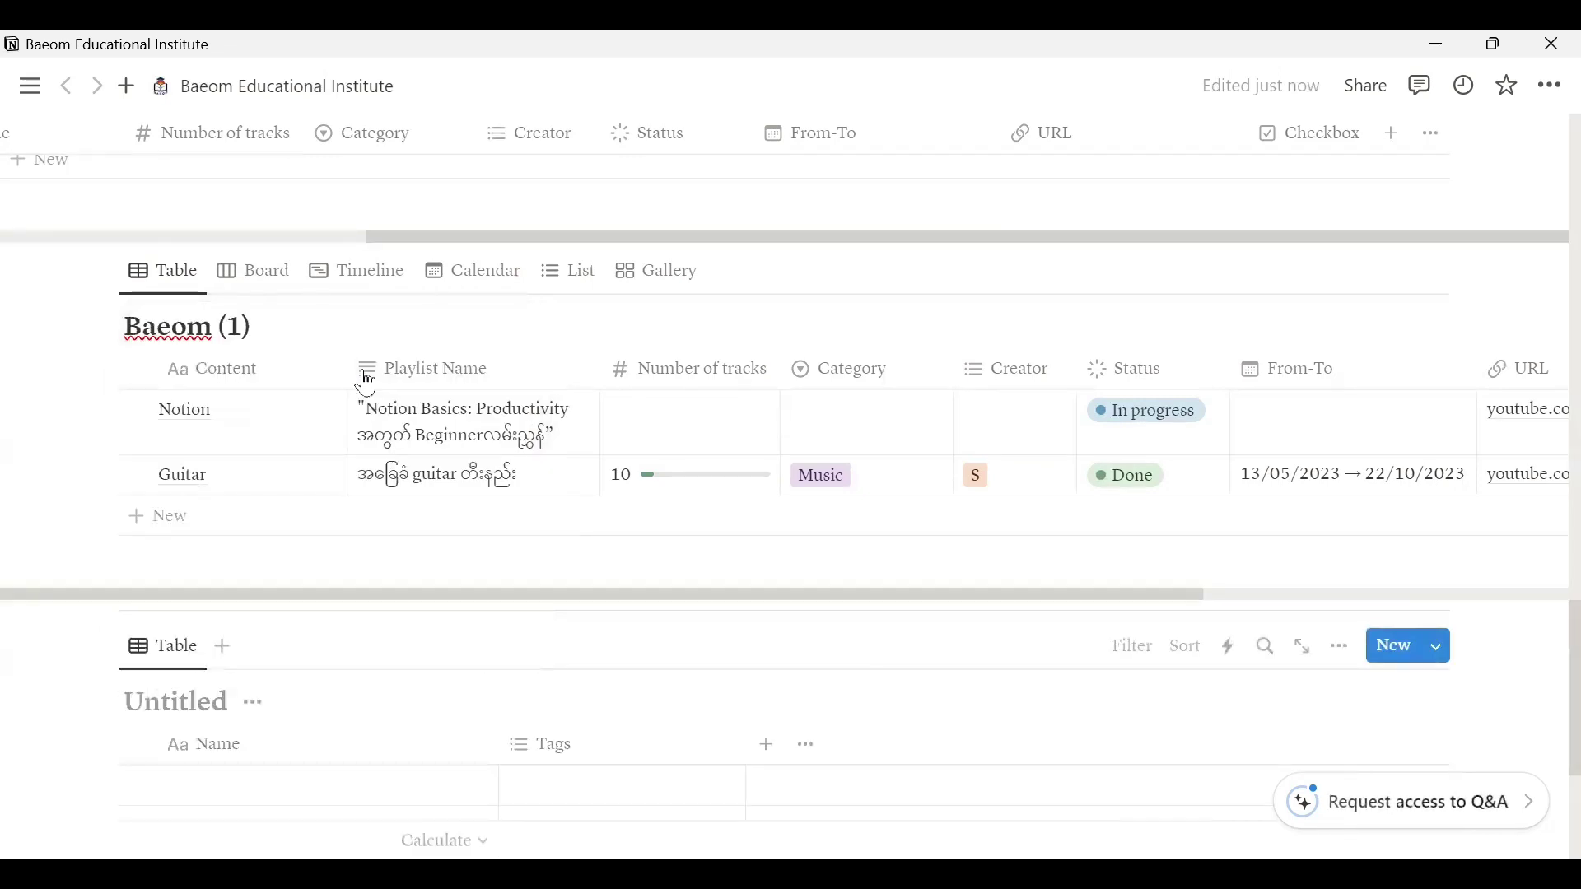
scroll(1553, 580, "right", 5)
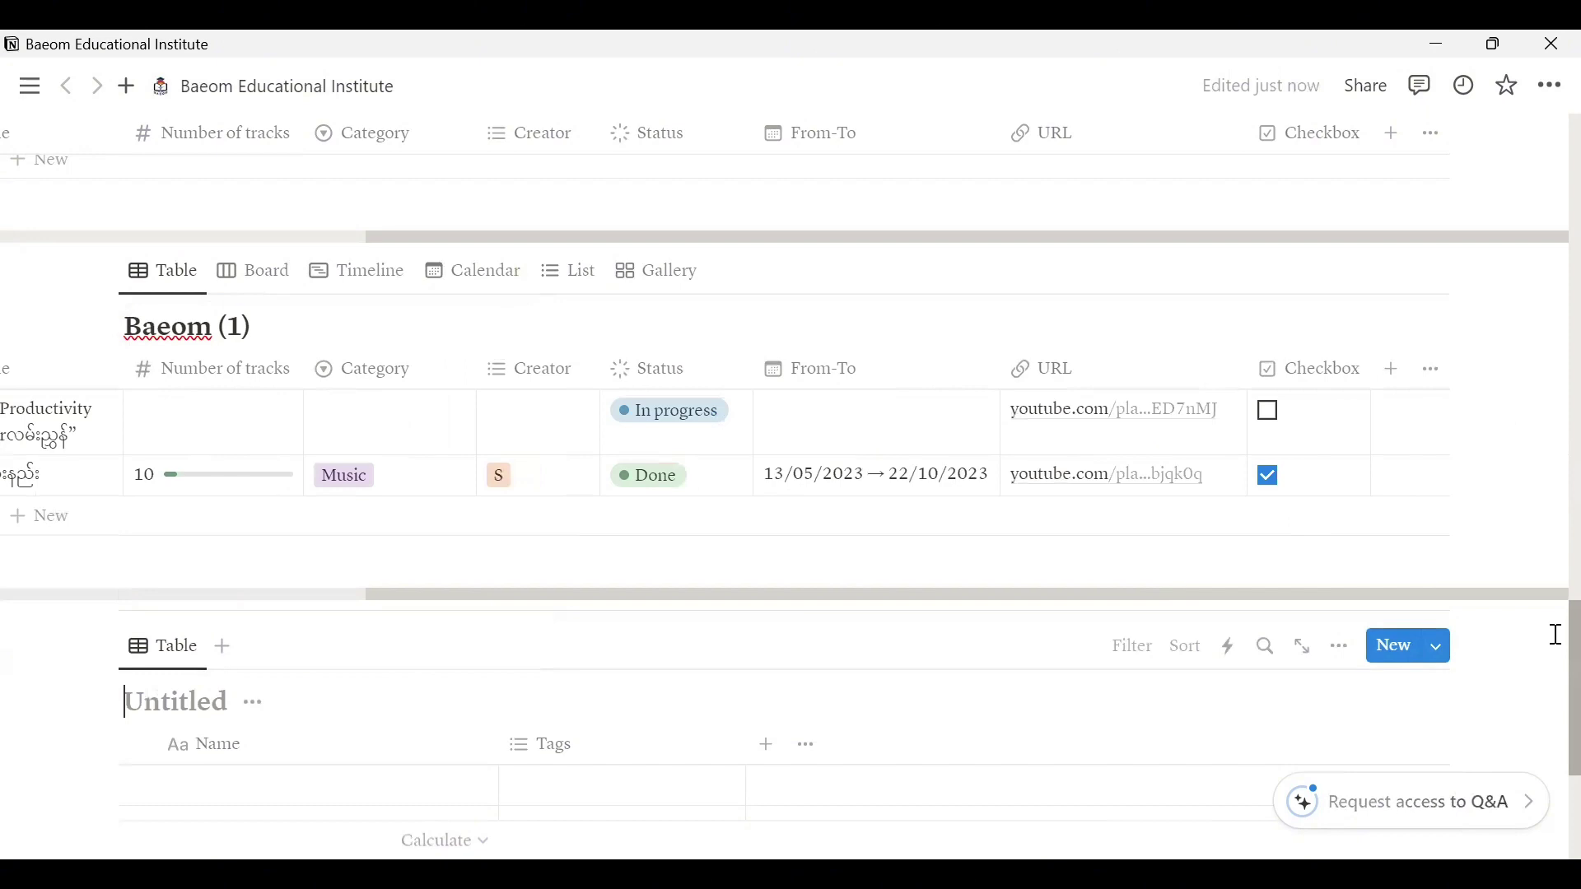
scroll(1555, 683, "down", 4)
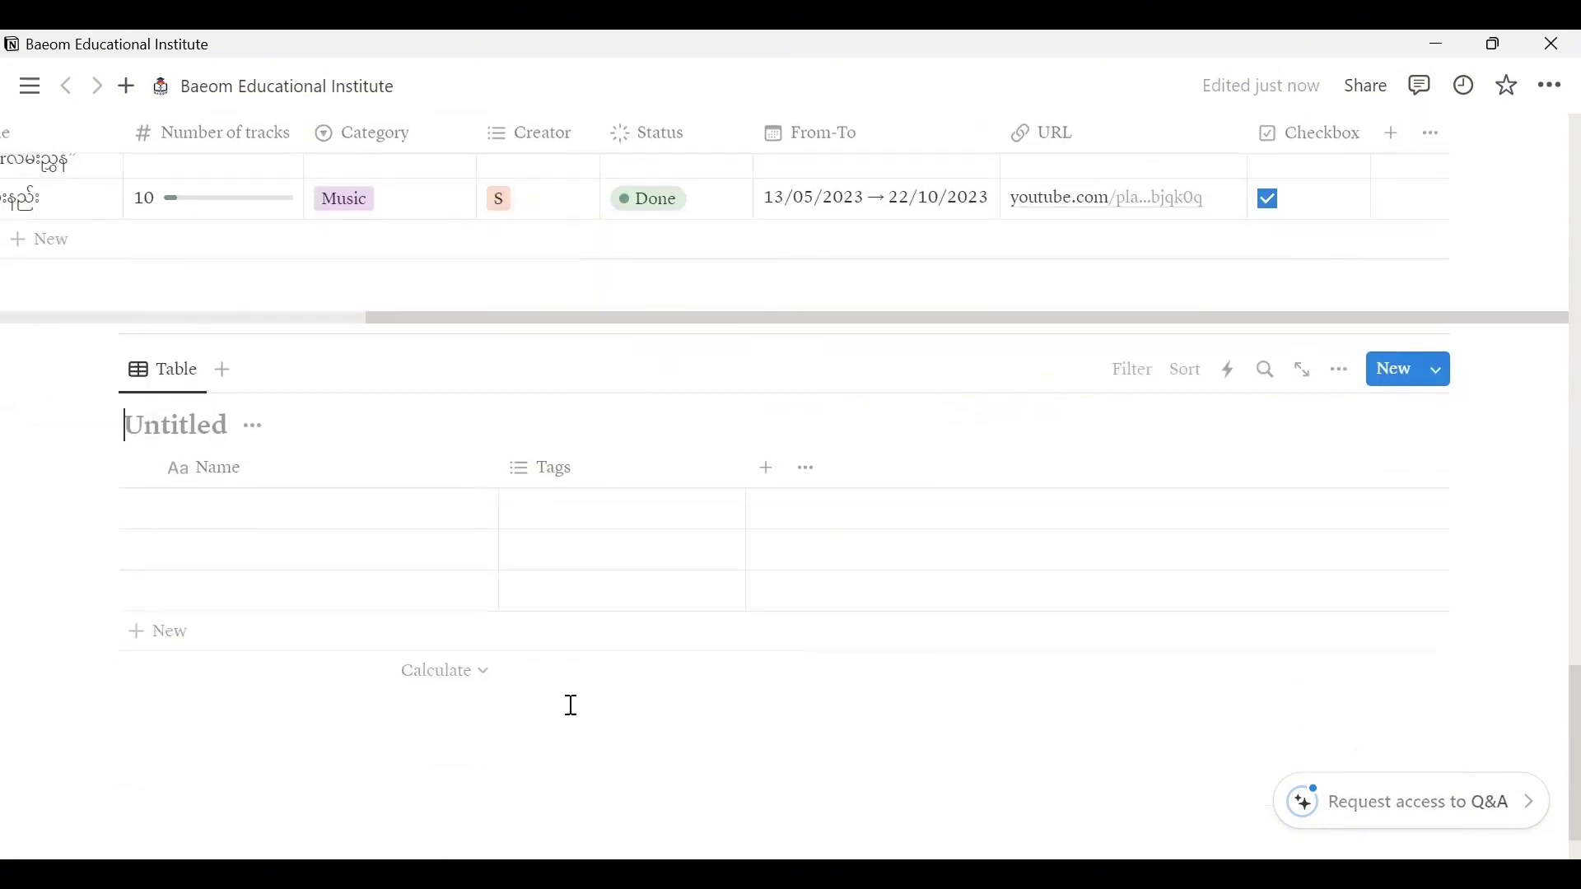
Add a full-page database below the untitled inline database and title it Baeom.
left_click(425, 721)
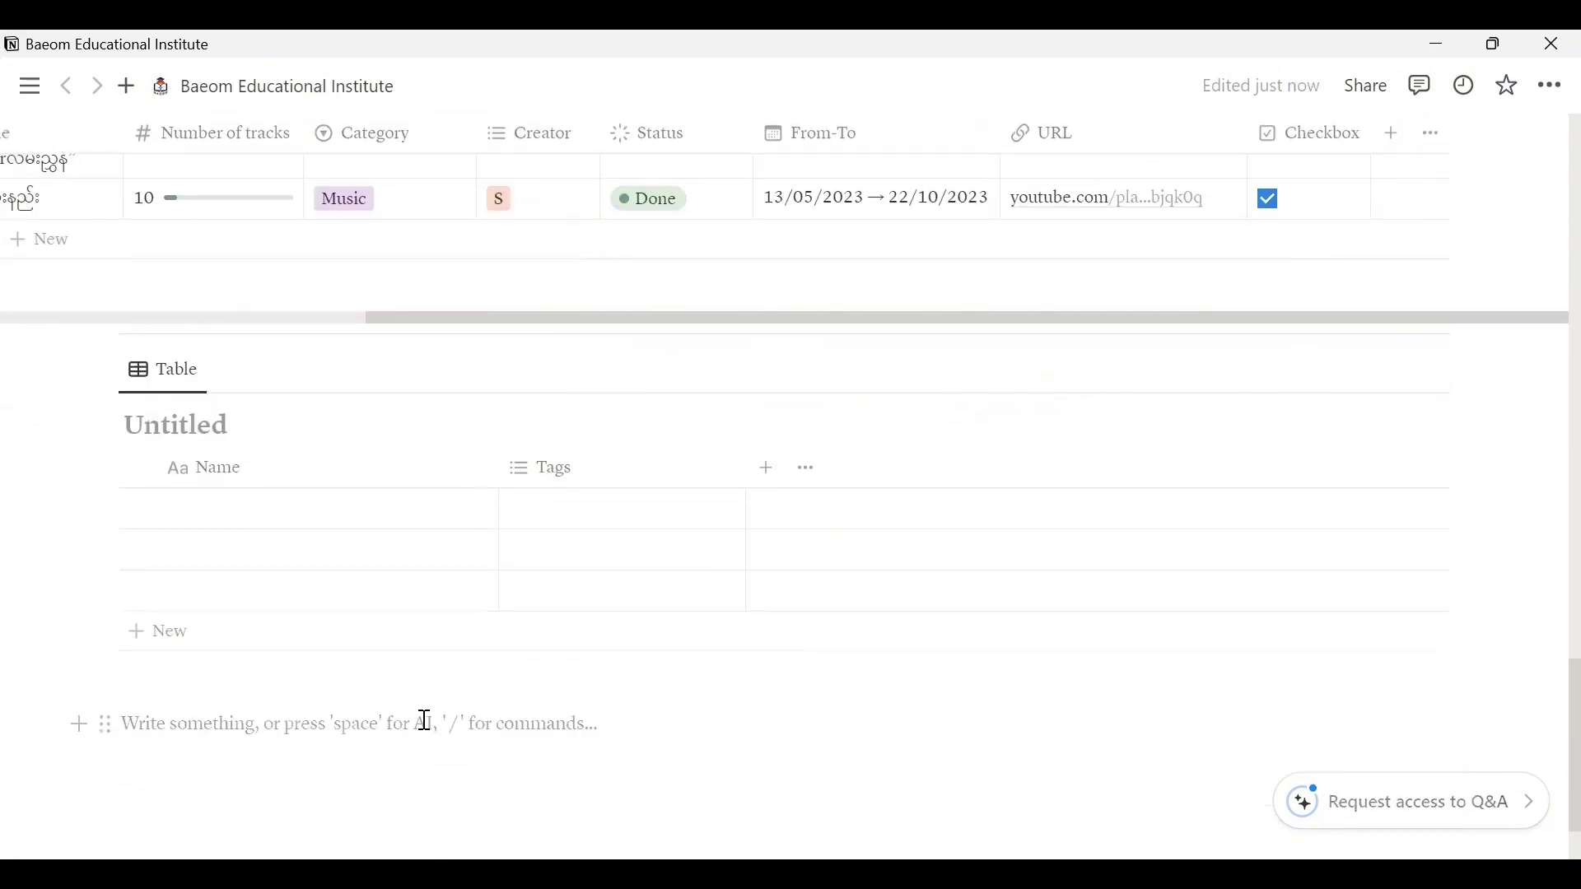
type("/data")
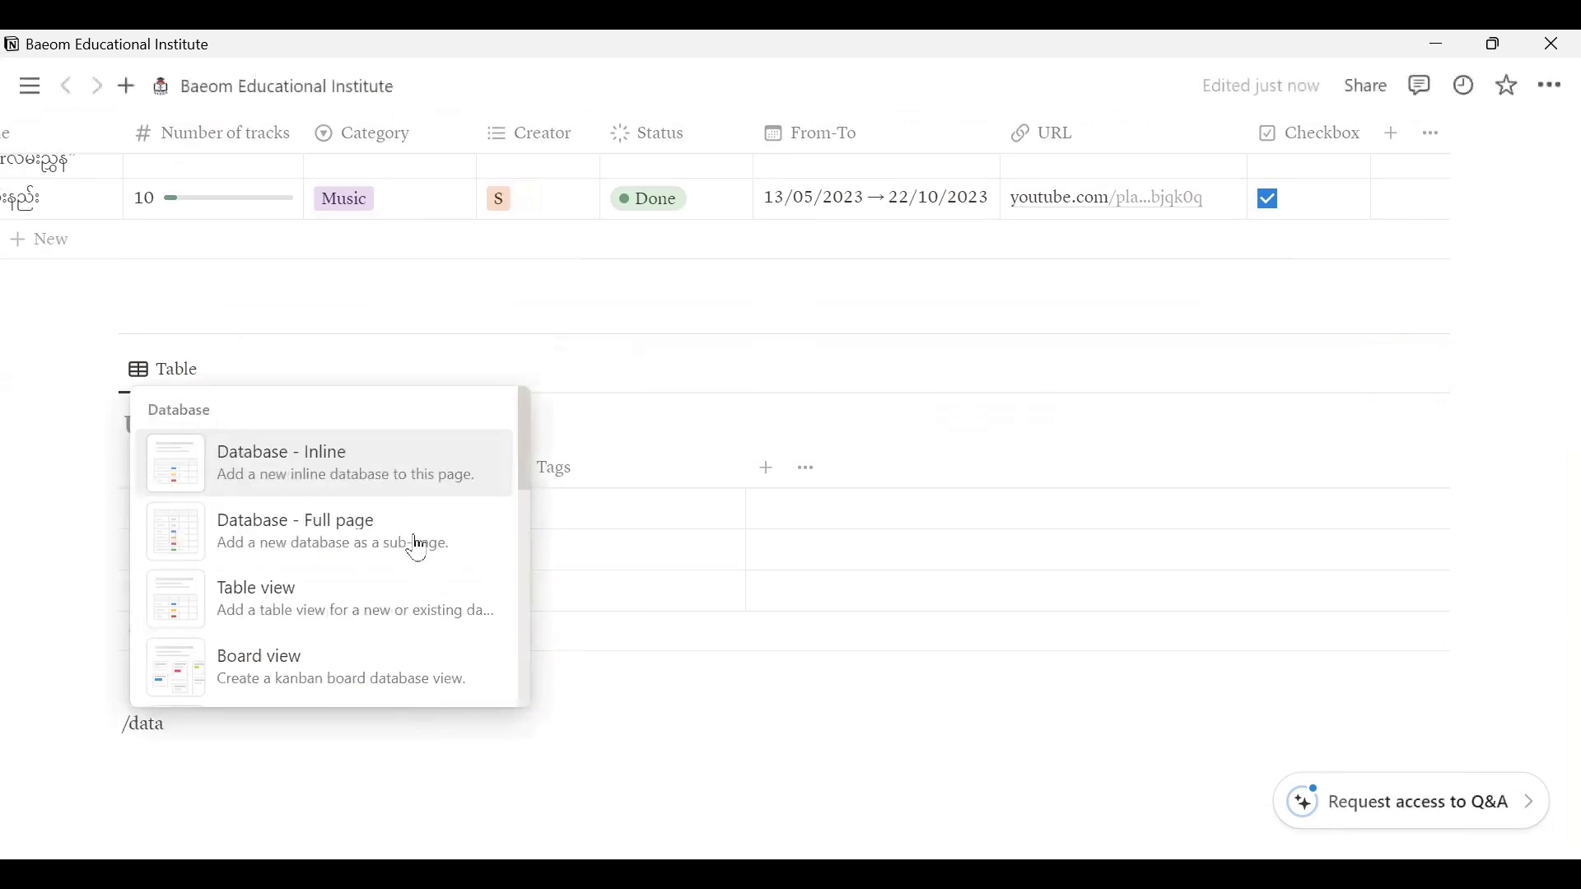
left_click(418, 549)
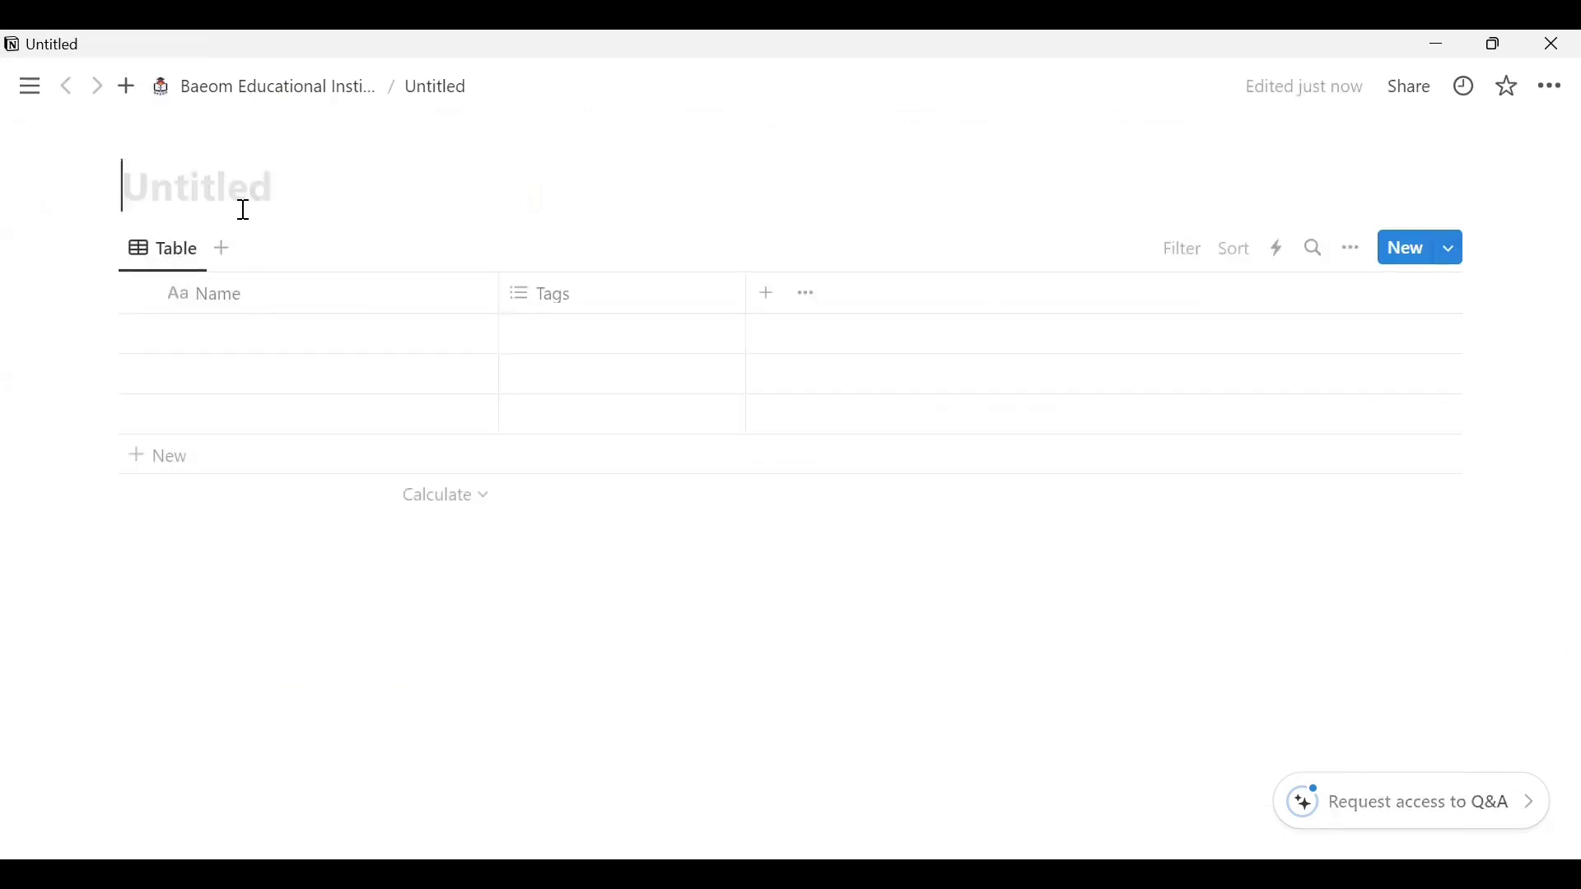
type("Baeom")
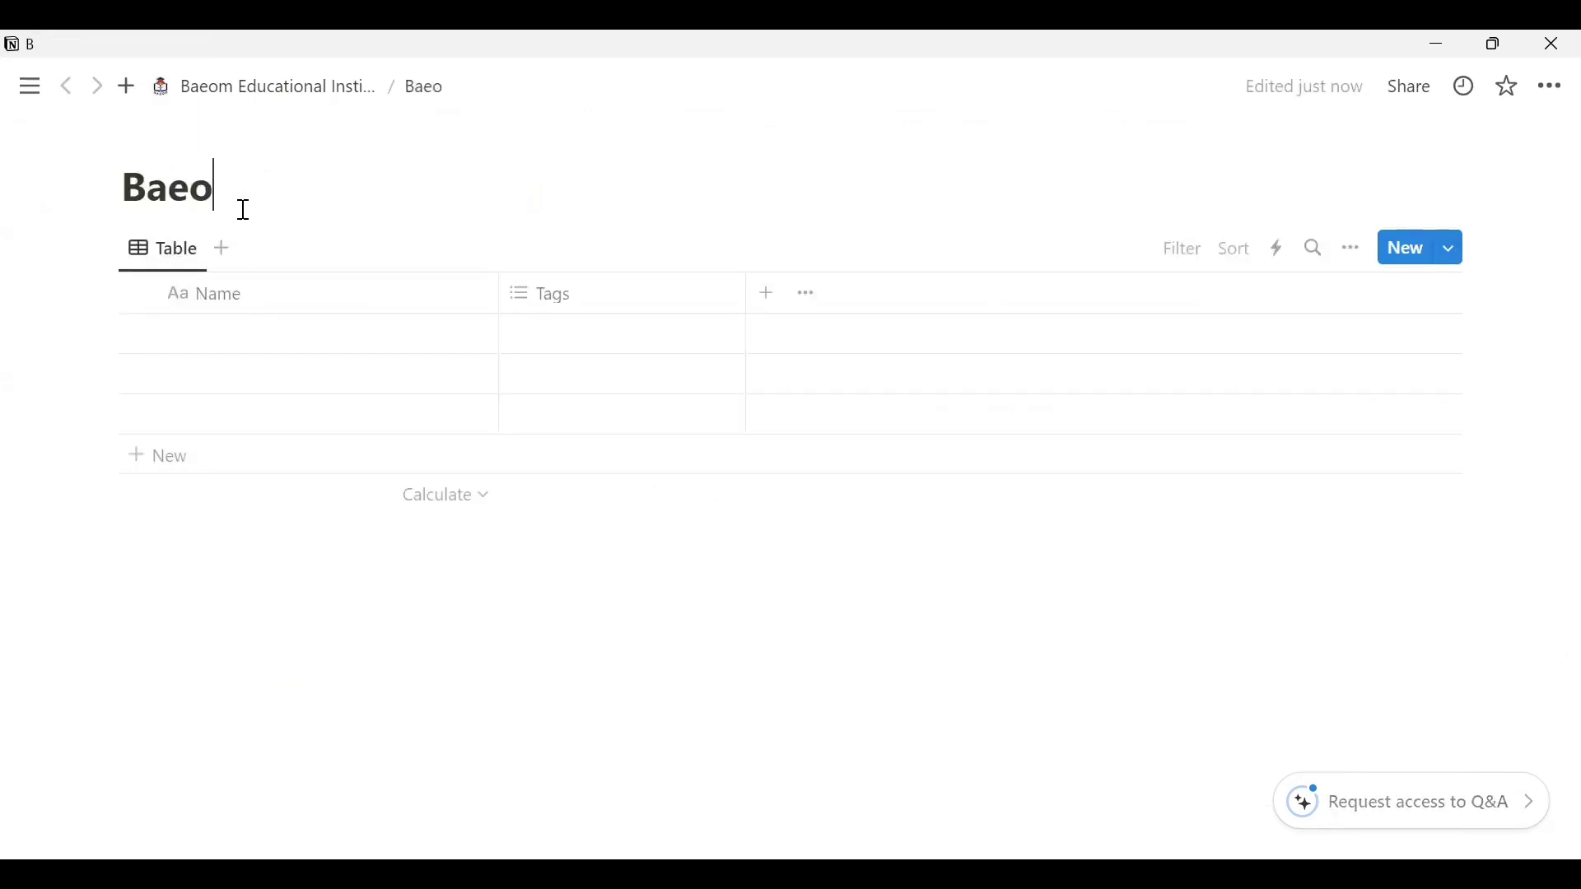
Return to the Baeom Educational Institute page and turn the Baeom full-page database at its end into an inline database.
left_click(175, 97)
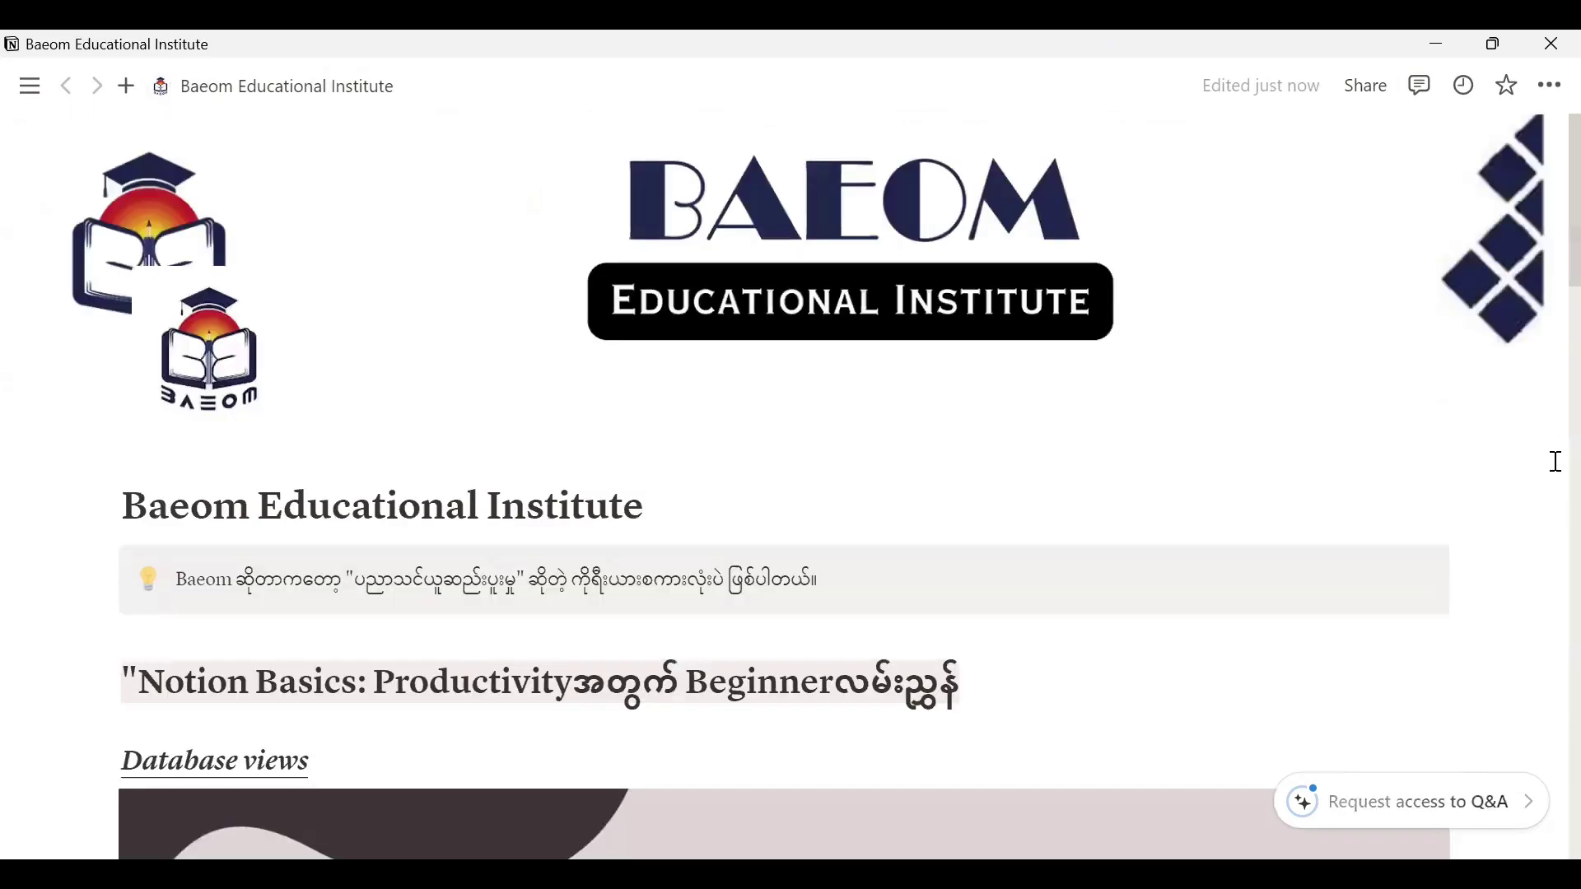
scroll(1556, 261, "down", 15)
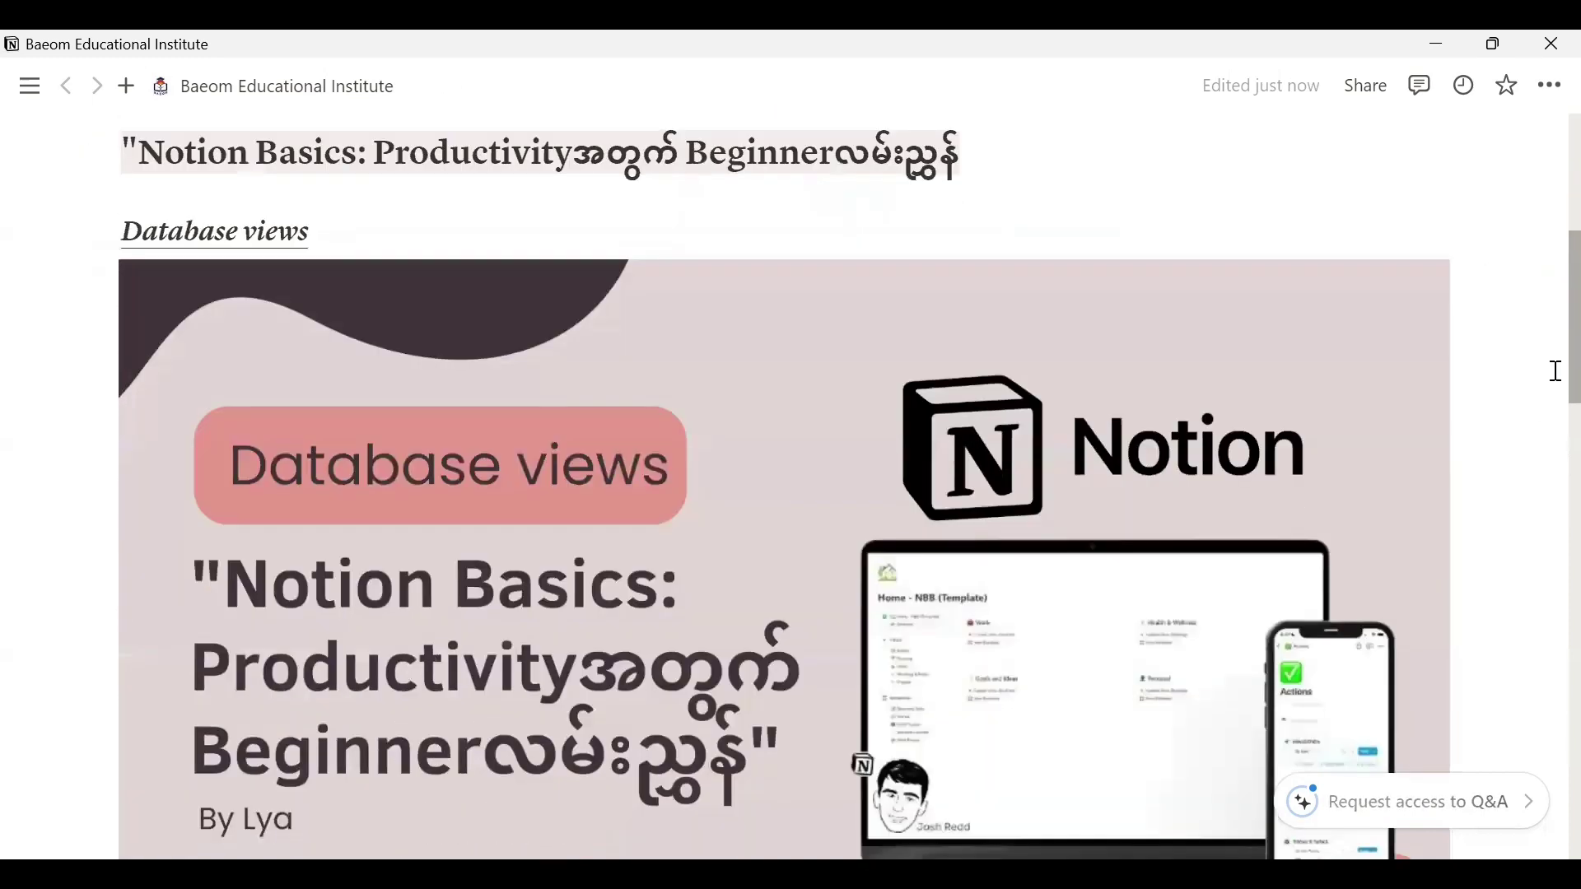
scroll(1556, 578, "down", 6)
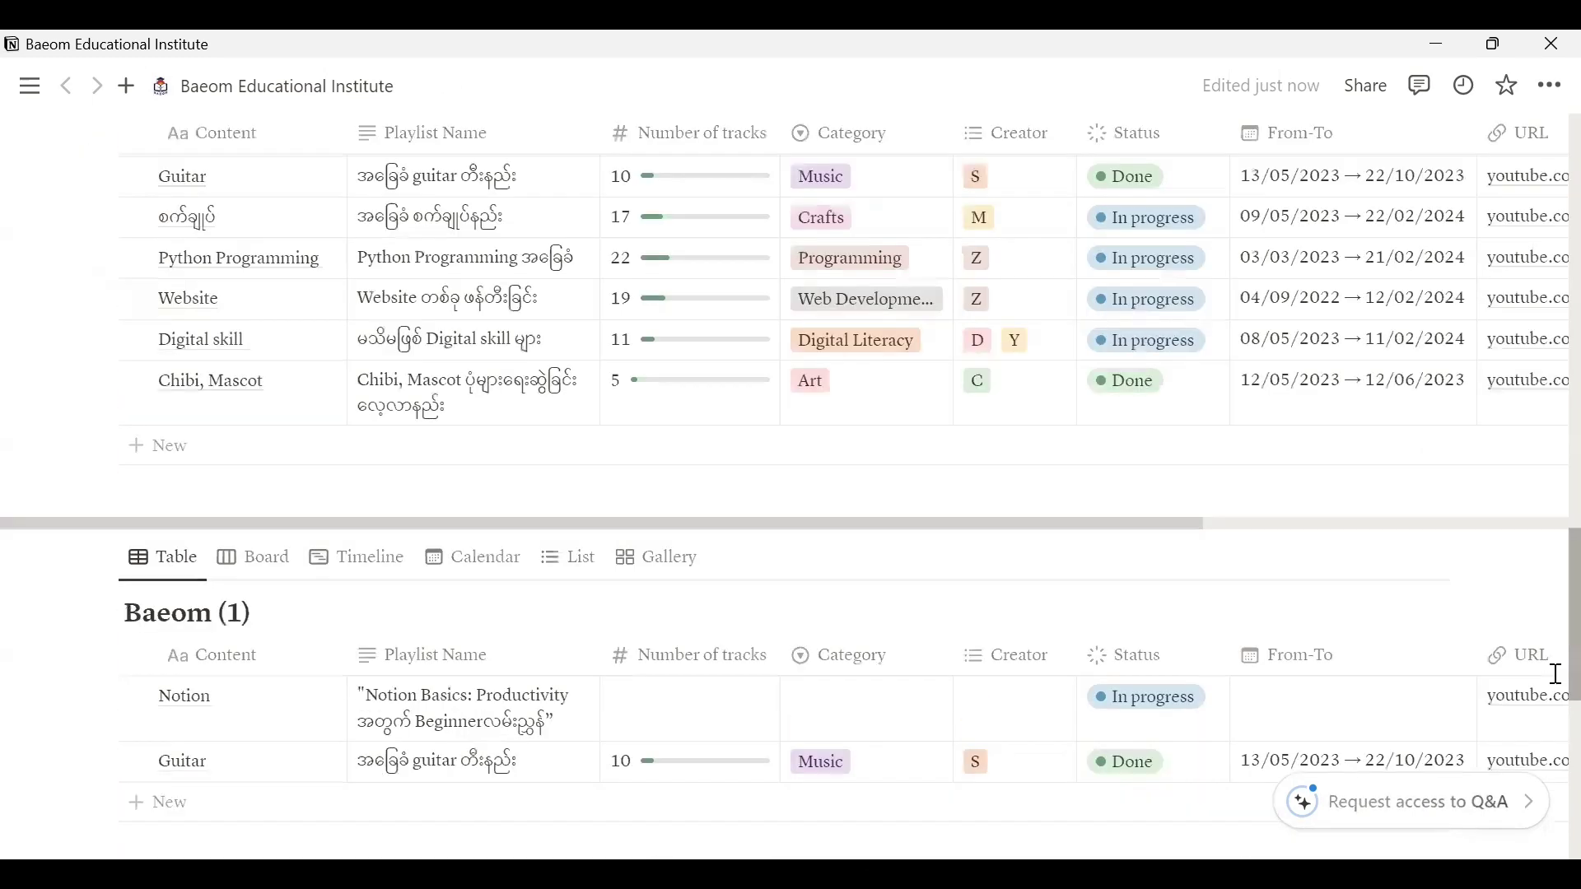
scroll(1556, 674, "down", 8)
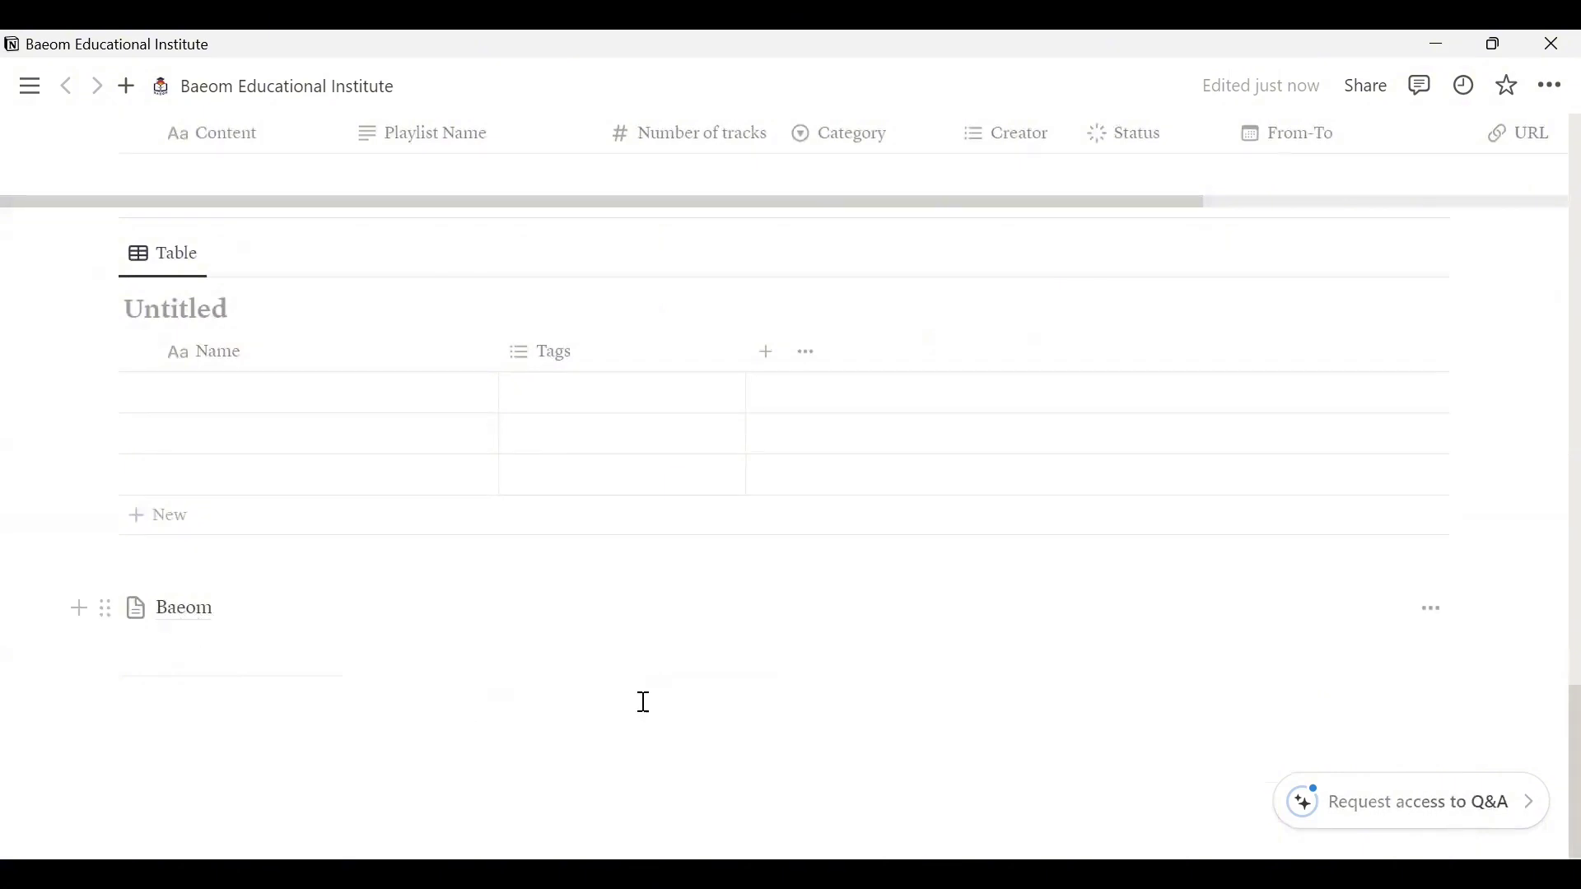
left_click(1429, 619)
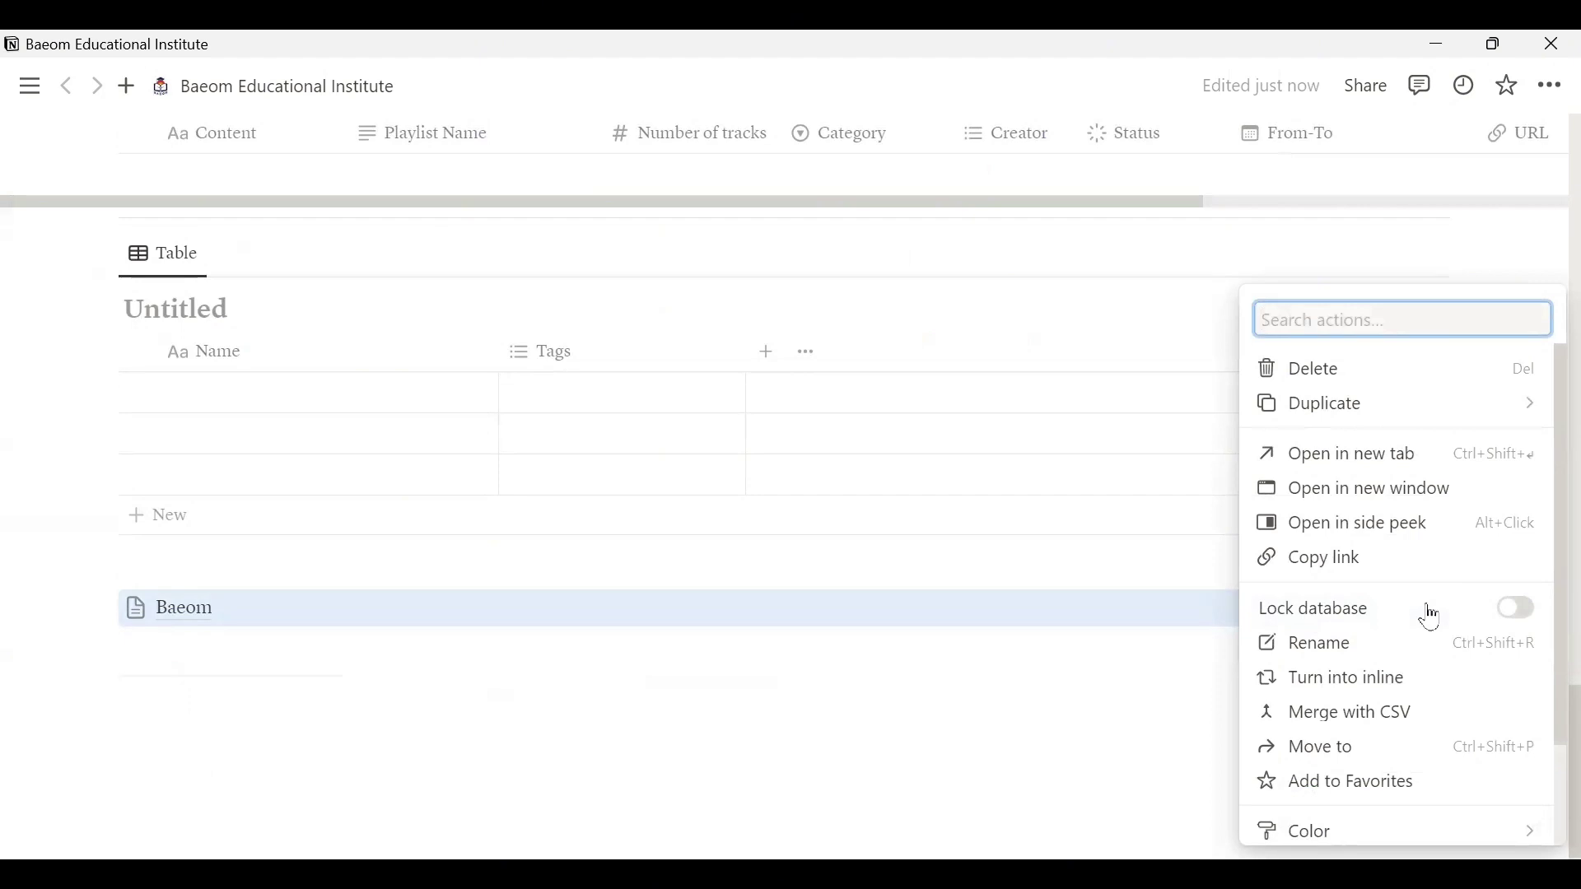
left_click(1400, 681)
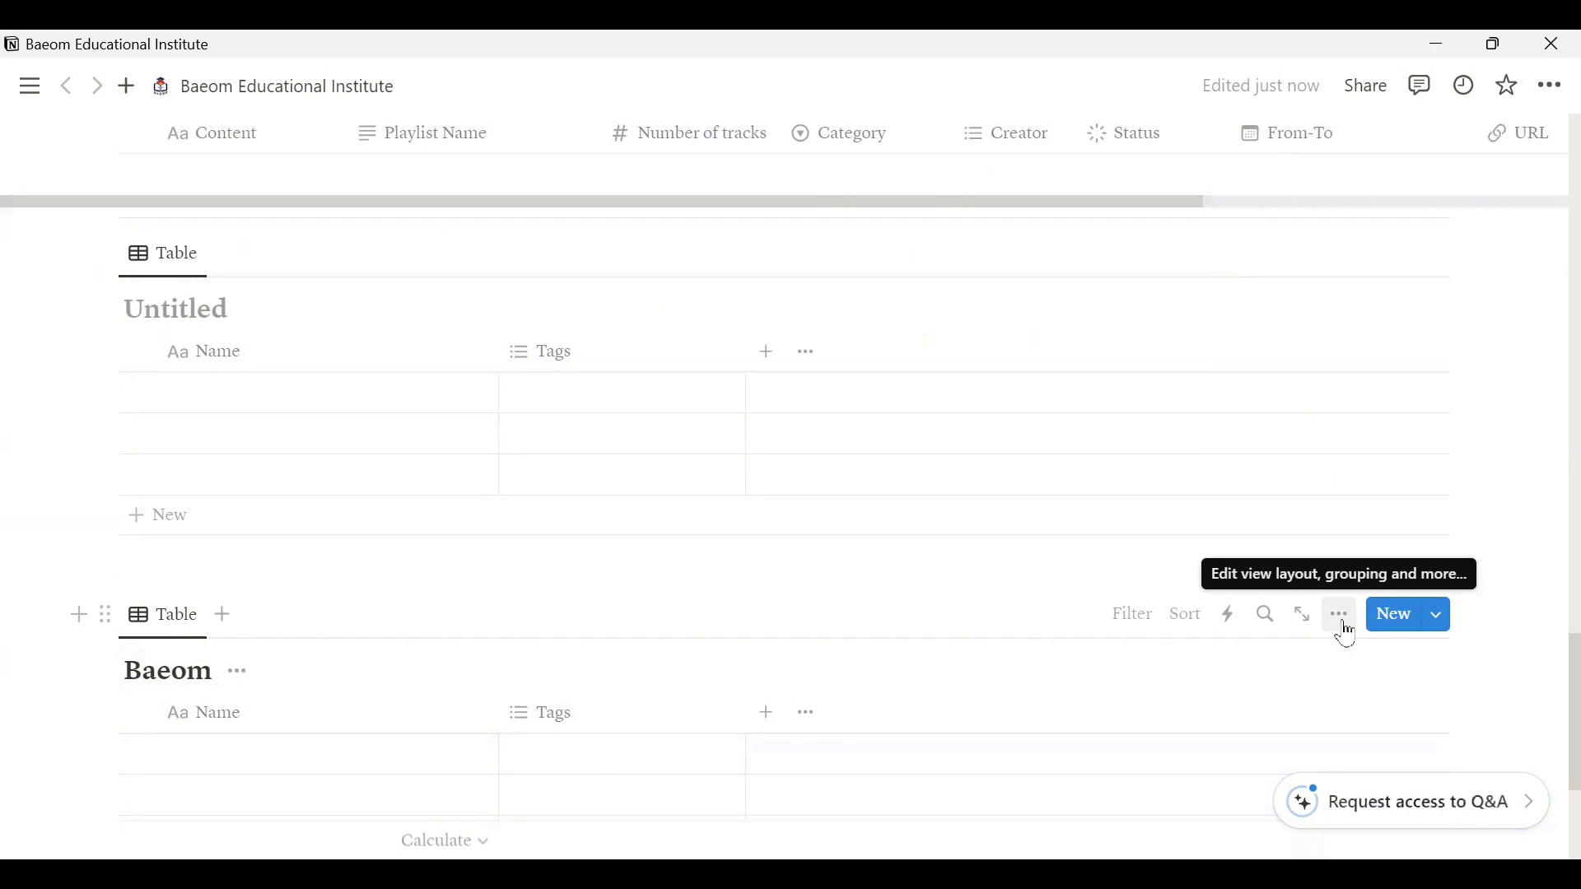
Delete the table view of the inline Baeom database at the end of the page.
left_click(1342, 617)
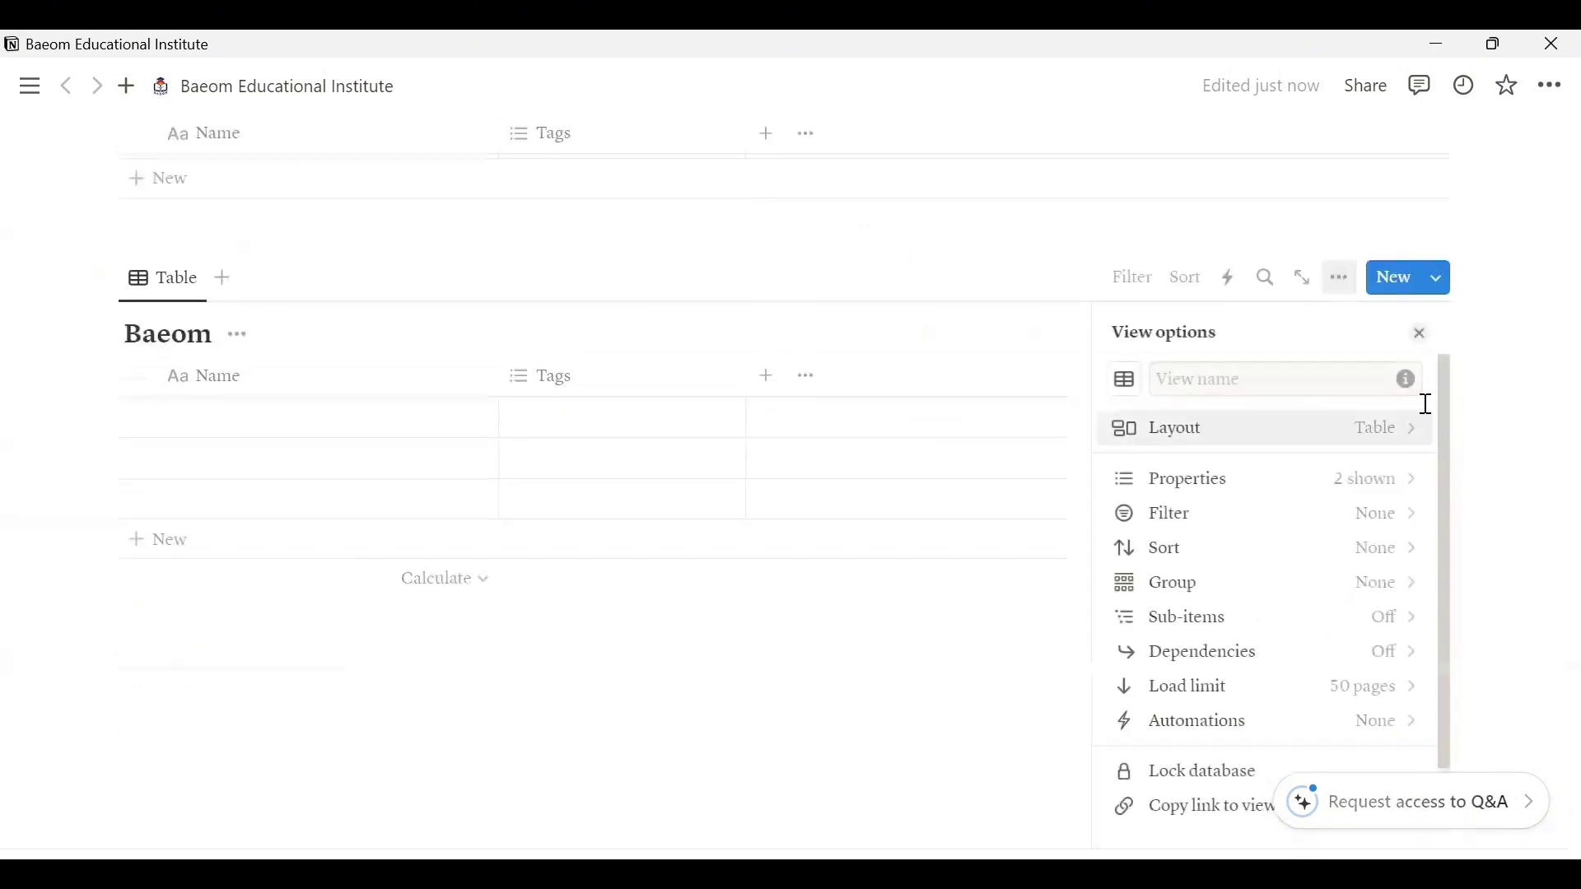
left_click_drag(1451, 407, 1447, 494)
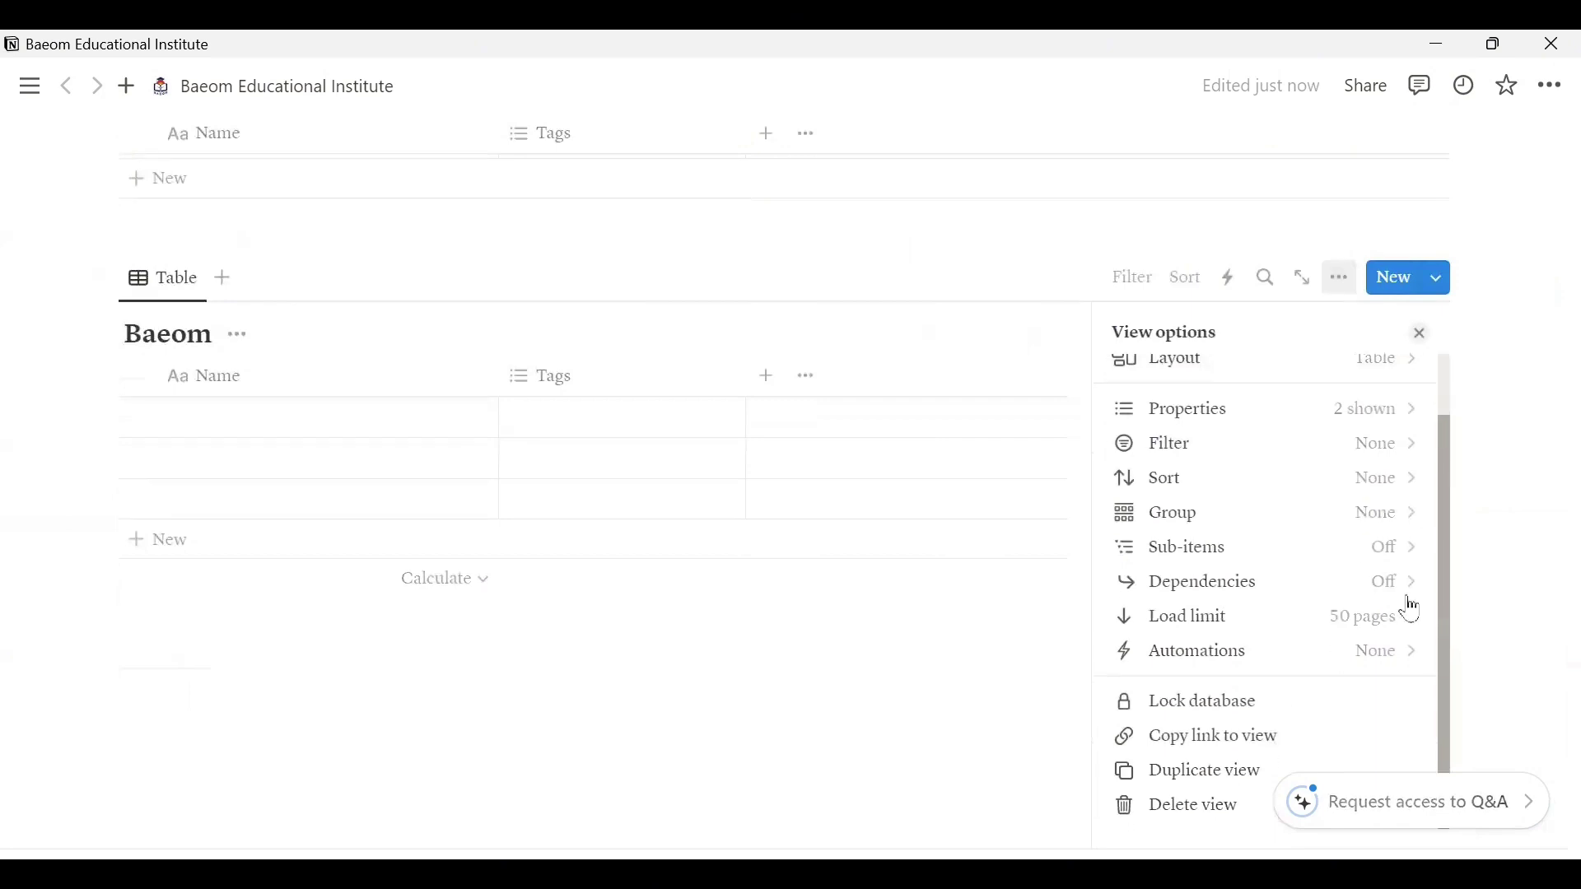
left_click(1210, 807)
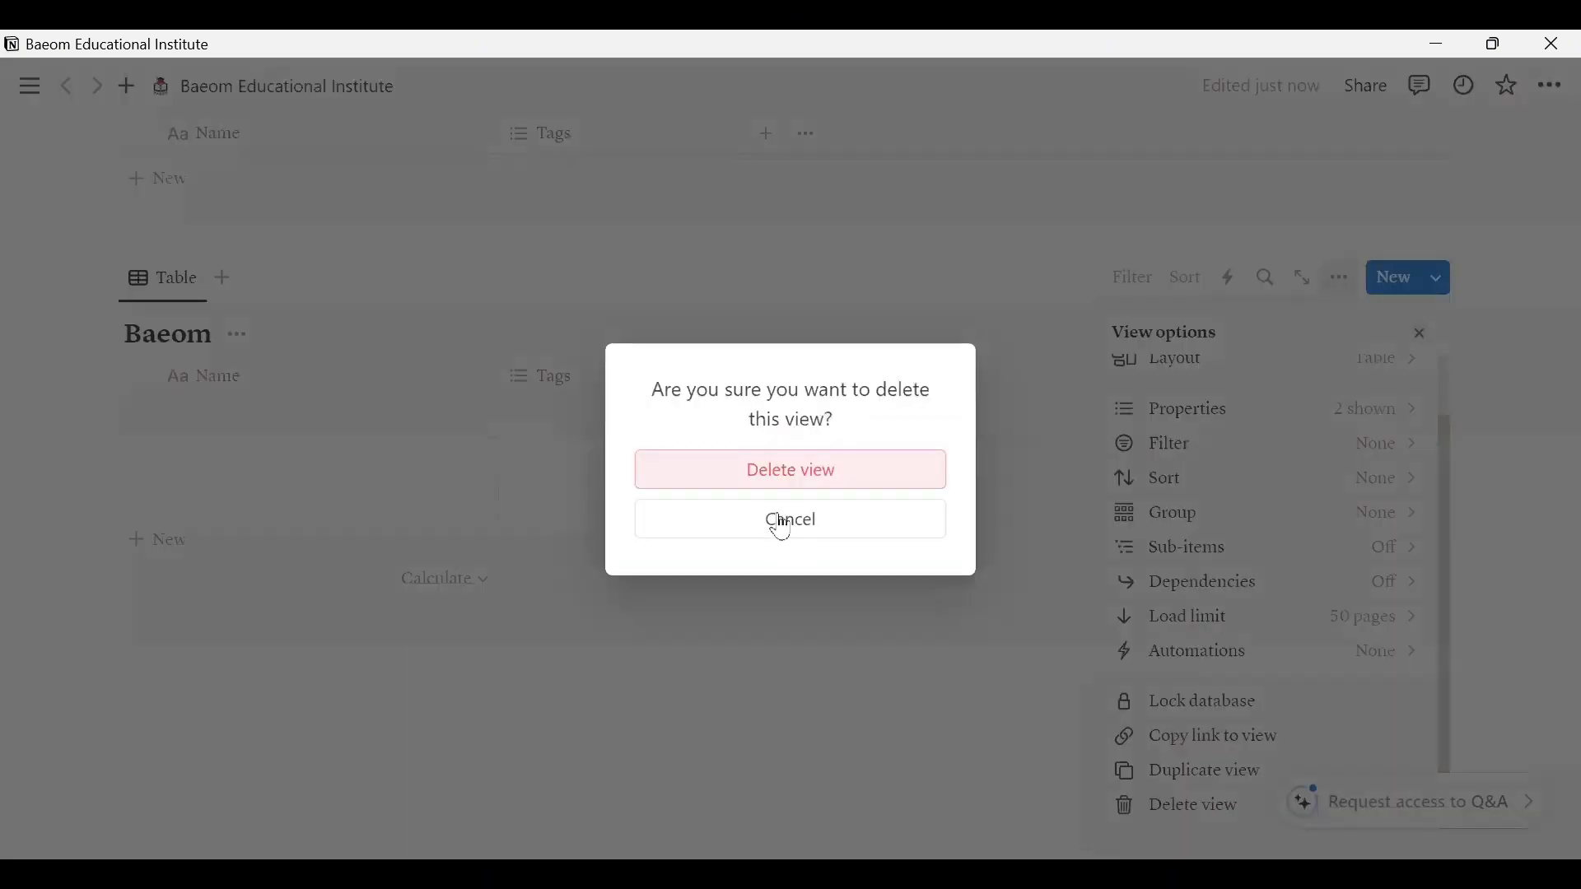
left_click(784, 490)
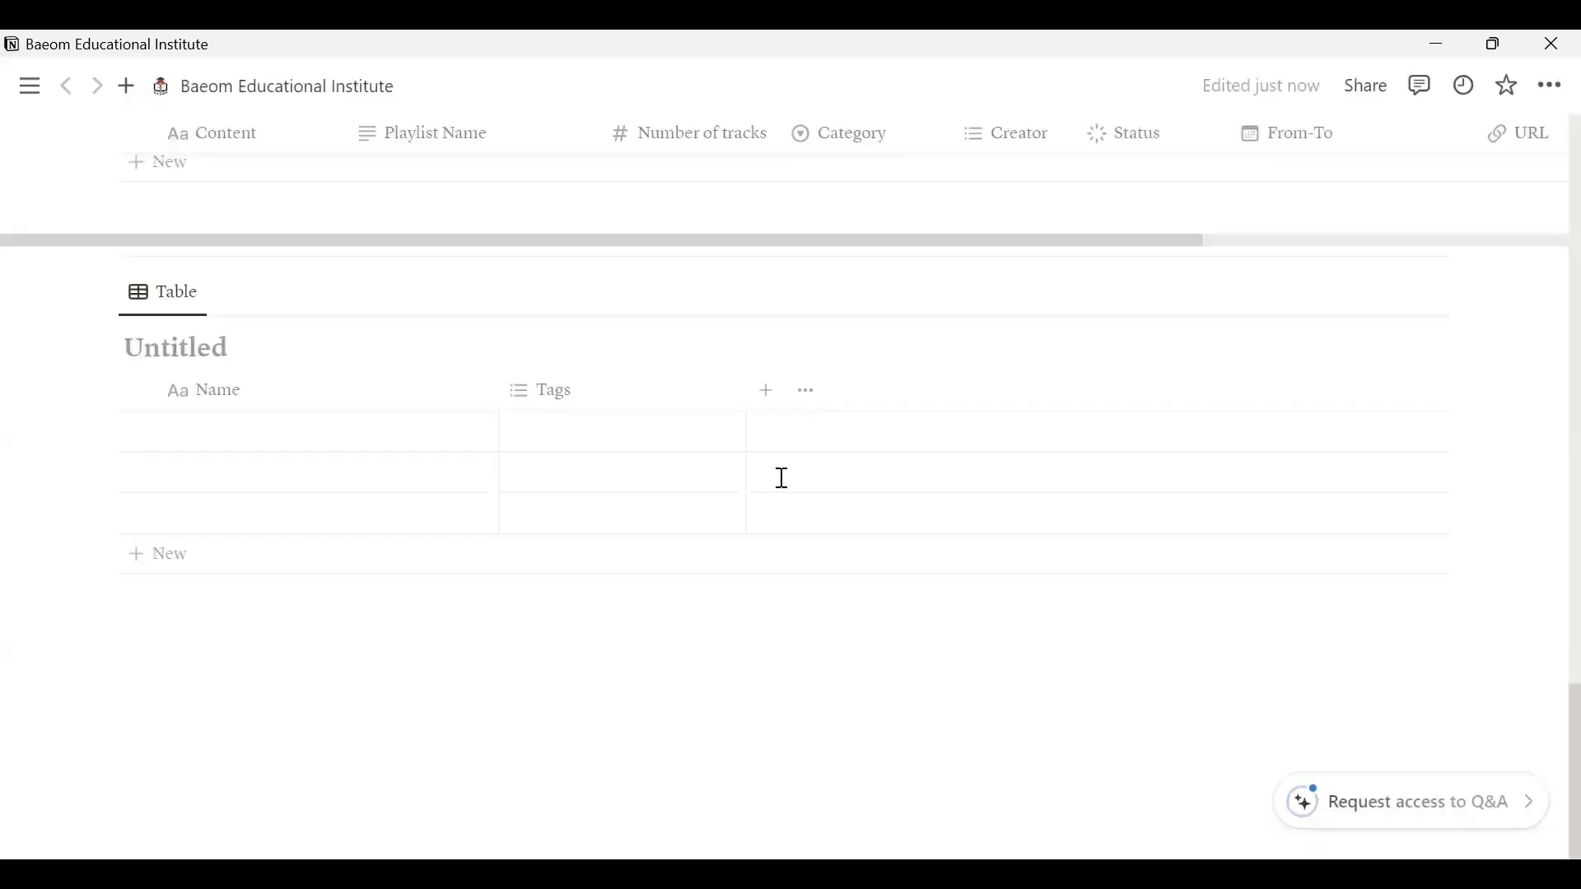
Delete the untitled inline database below the Baeom (1) table.
scroll(1552, 694, "up", 2)
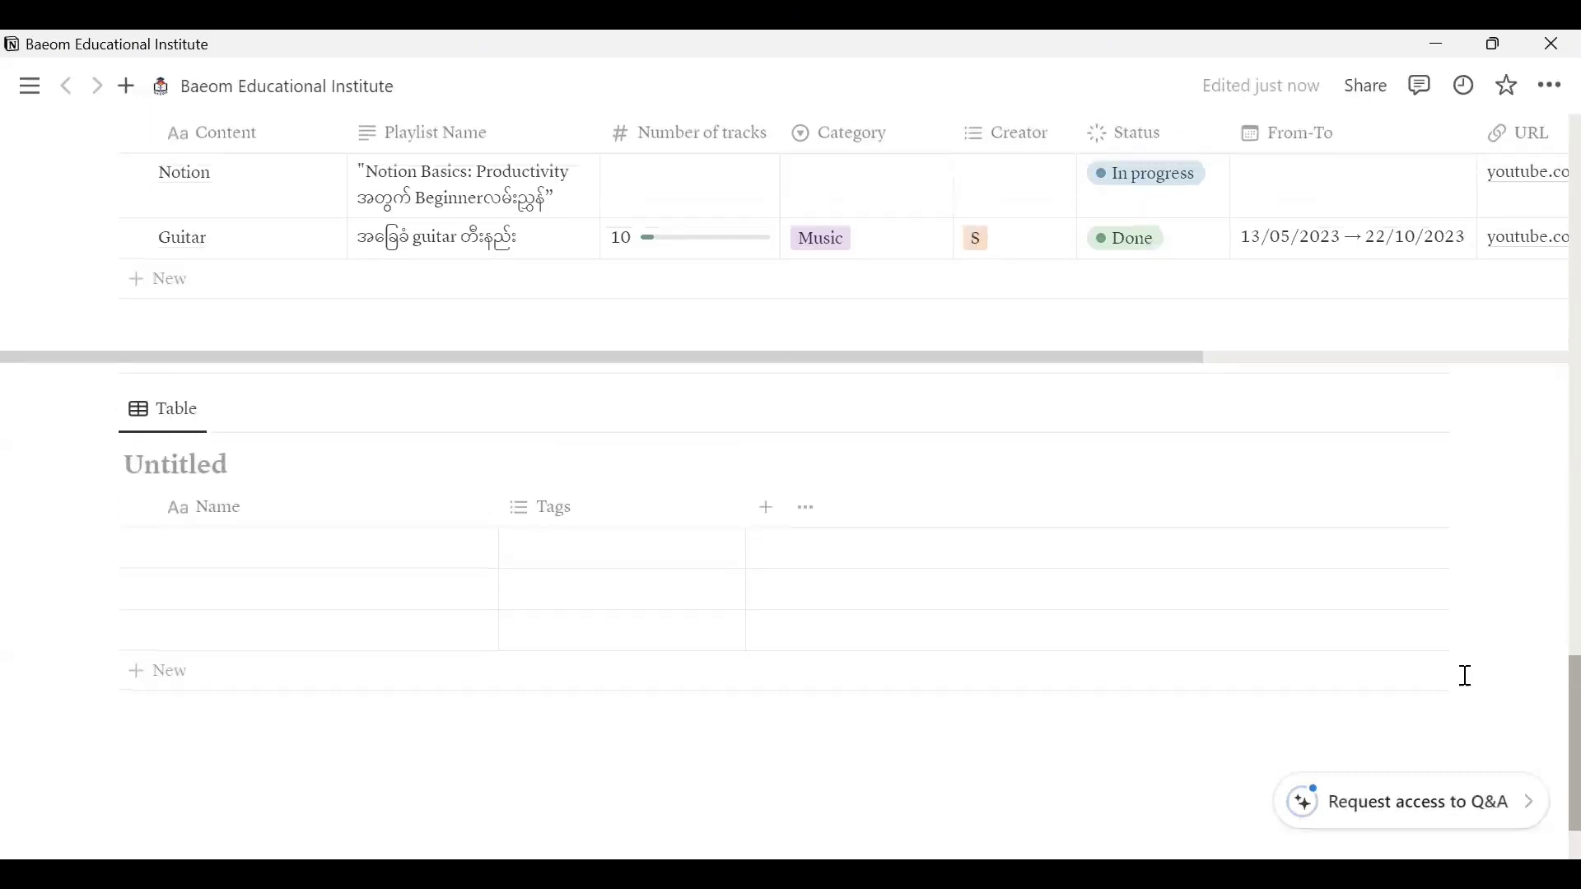
left_click(104, 416)
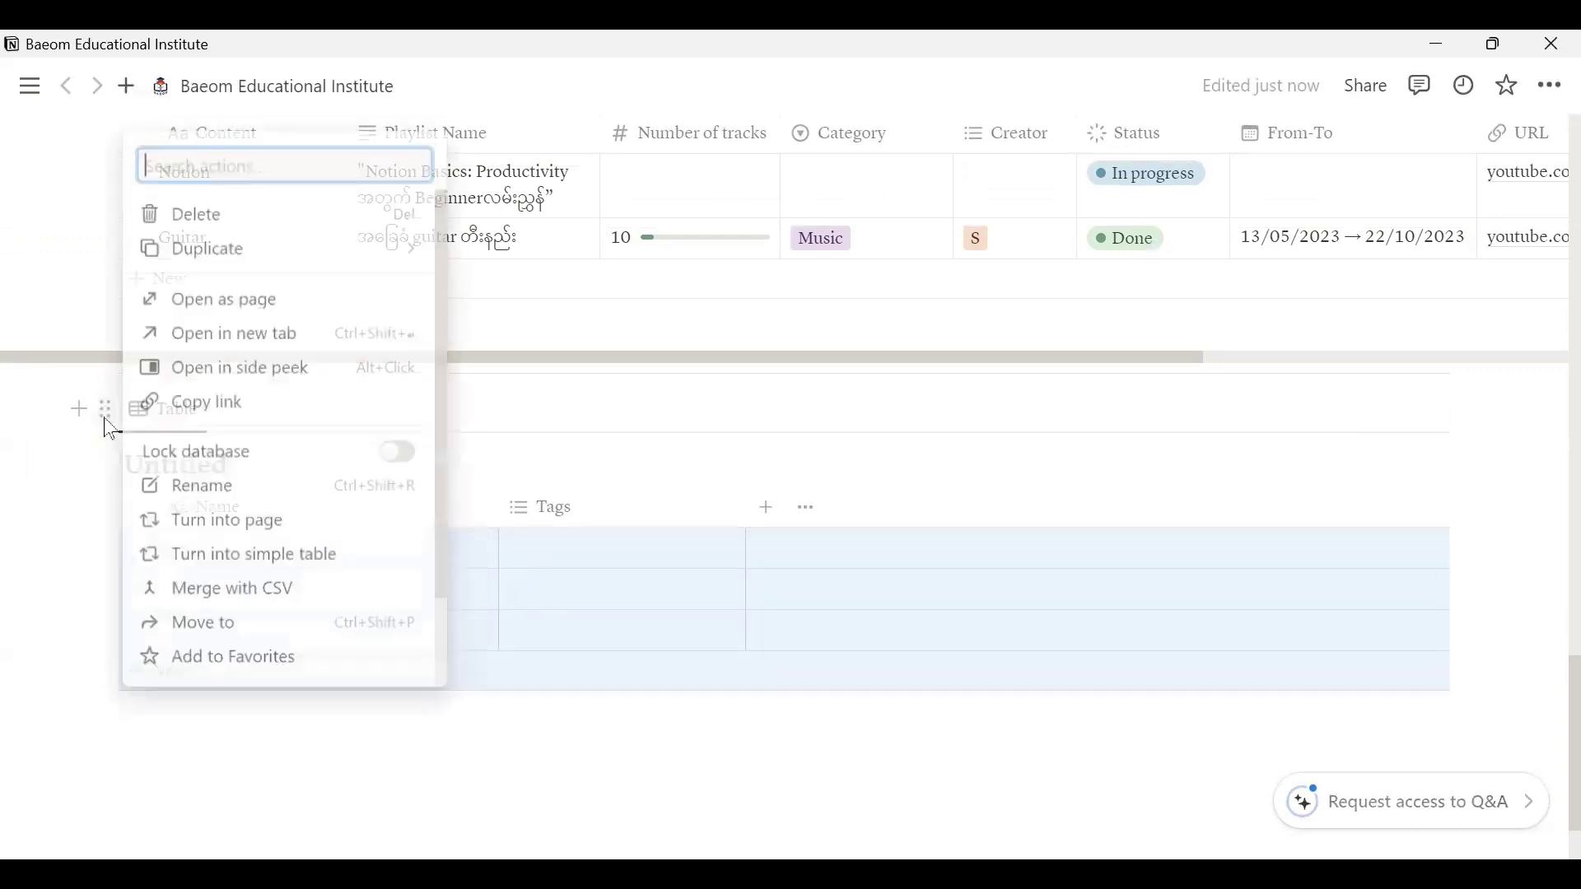
left_click(233, 213)
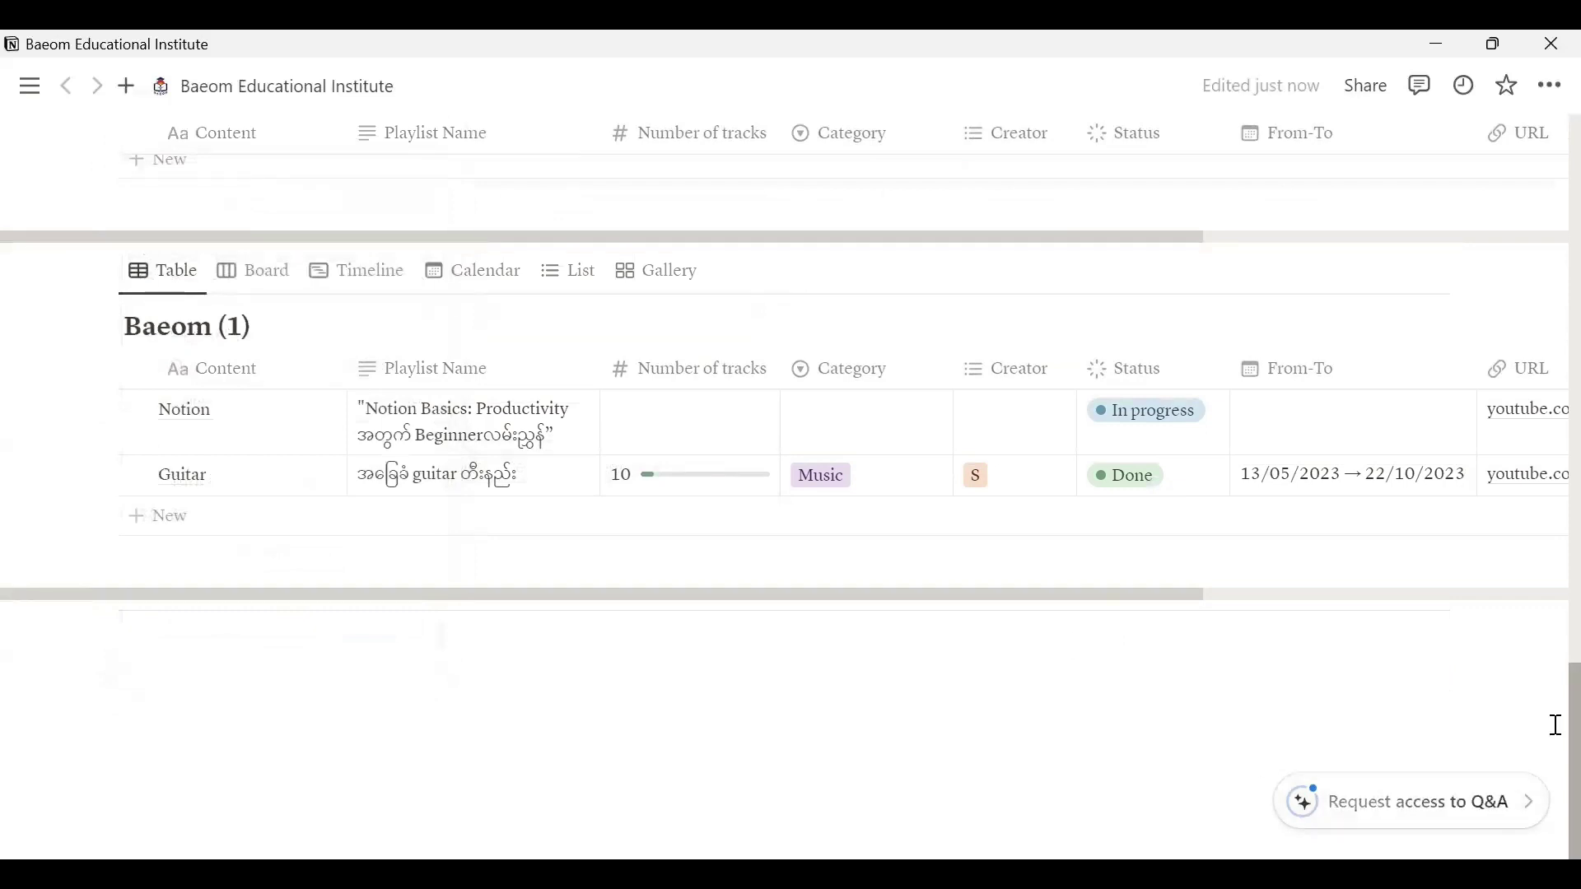
Examine the property types available for a new column in the Baeom (1) database, without adding one.
scroll(1554, 725, "up", 4)
scroll(1554, 656, "down", 3)
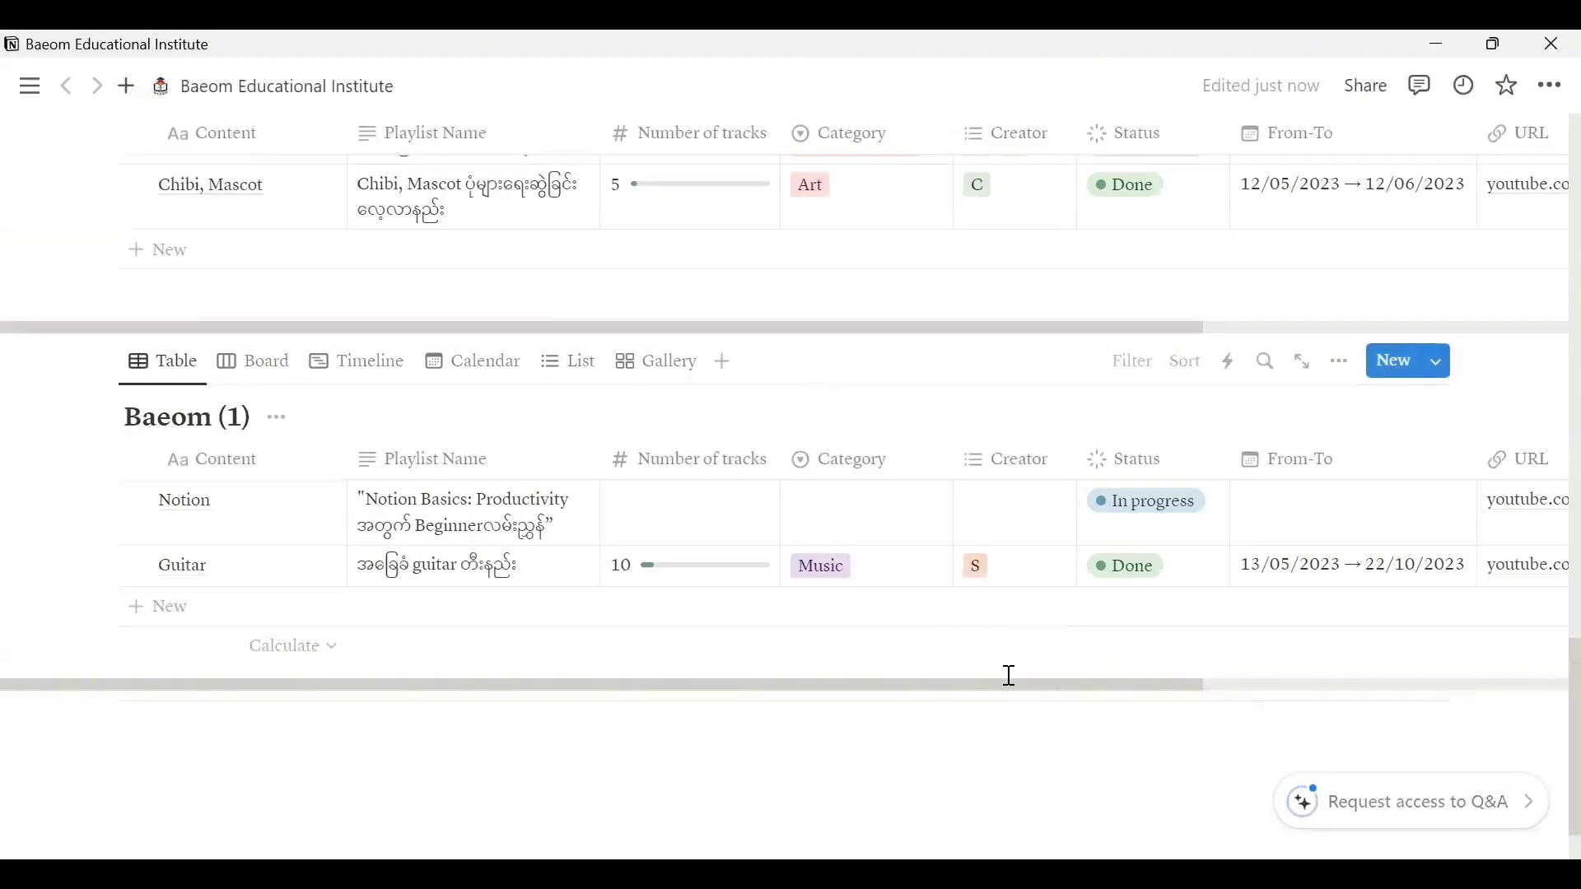
left_click_drag(1011, 688, 1304, 702)
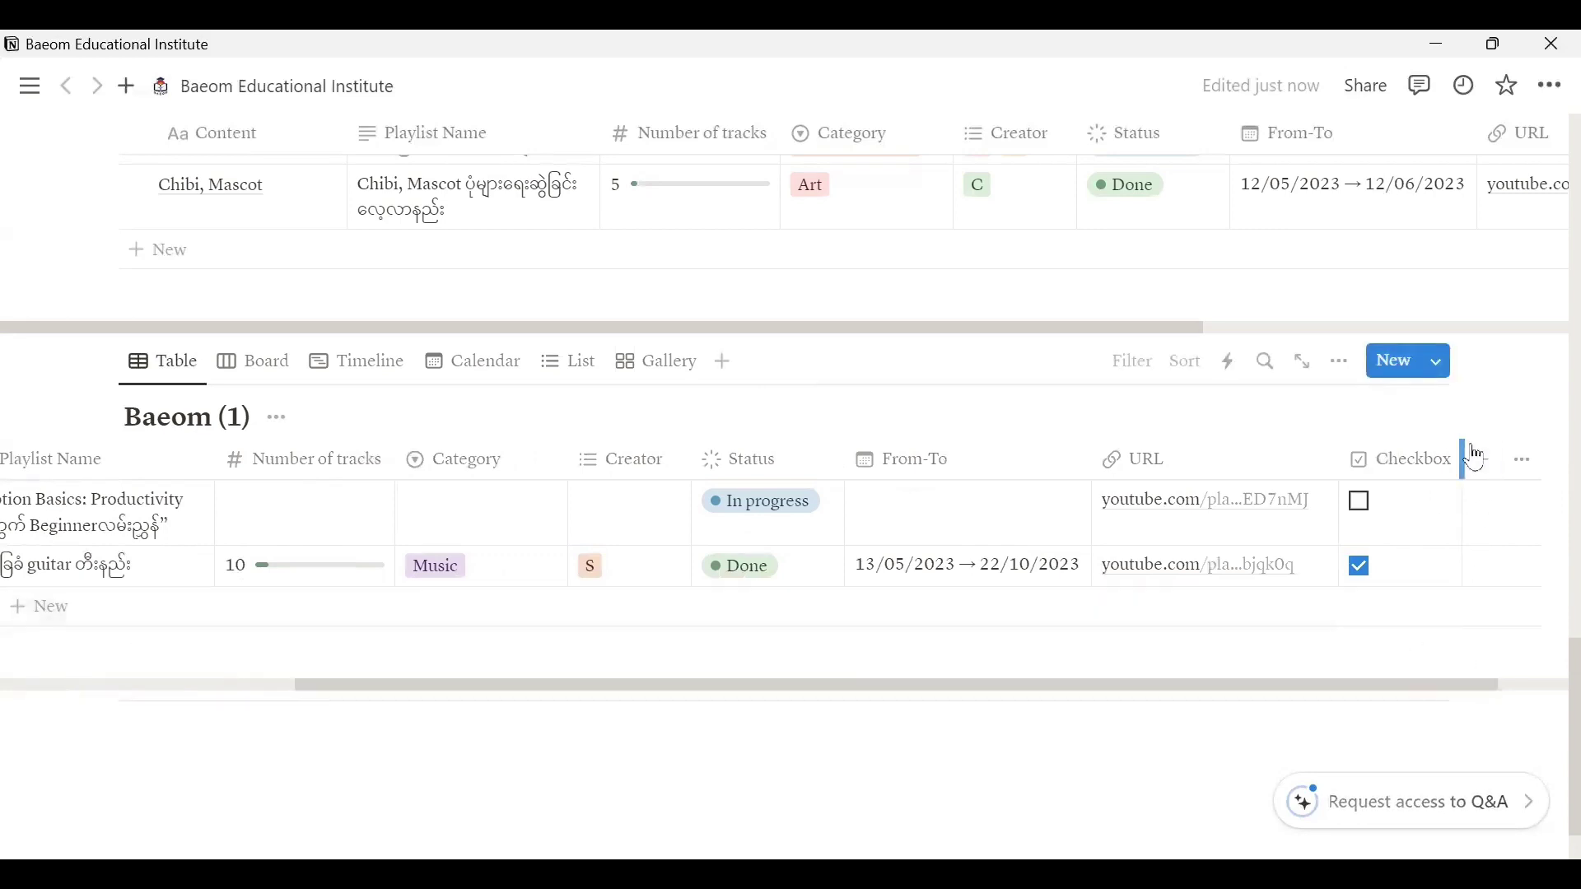
left_click(1486, 468)
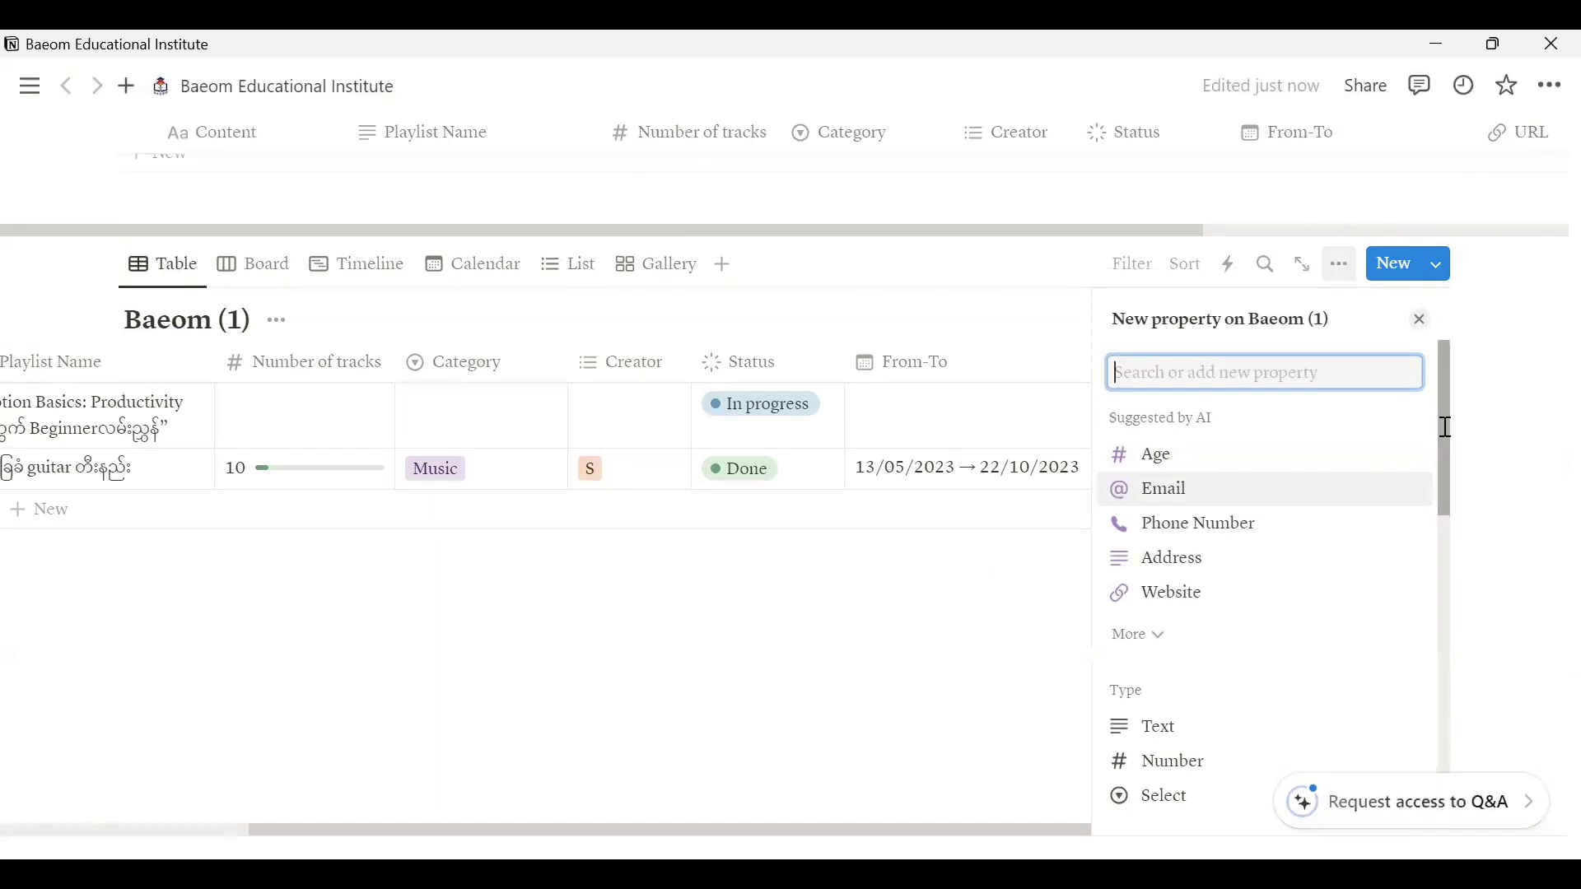
left_click_drag(1449, 429, 1456, 480)
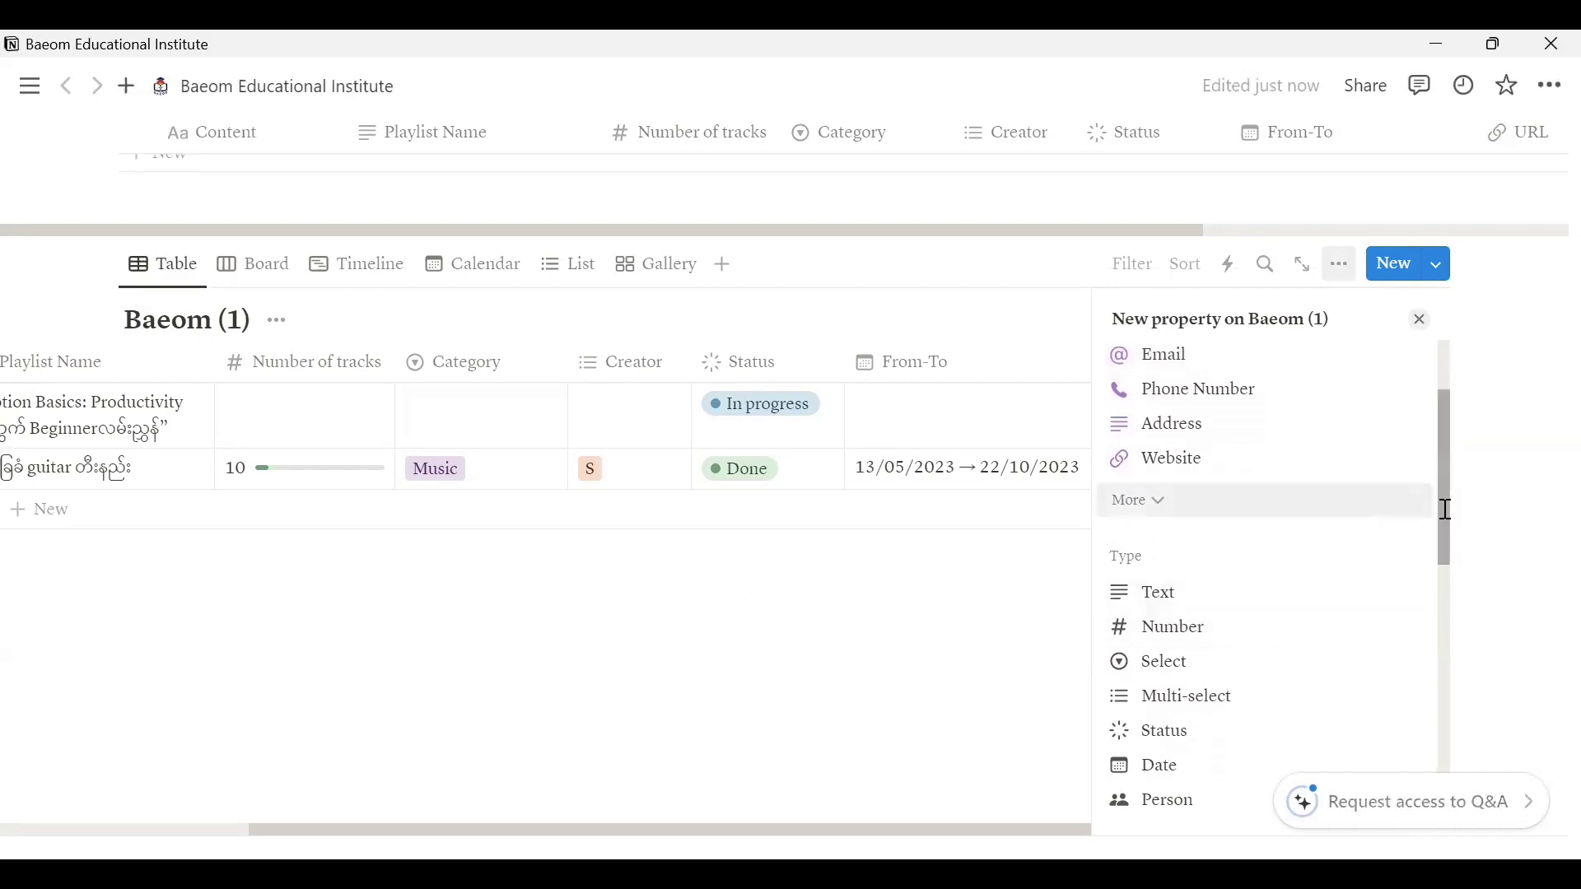
left_click_drag(1449, 511, 1443, 536)
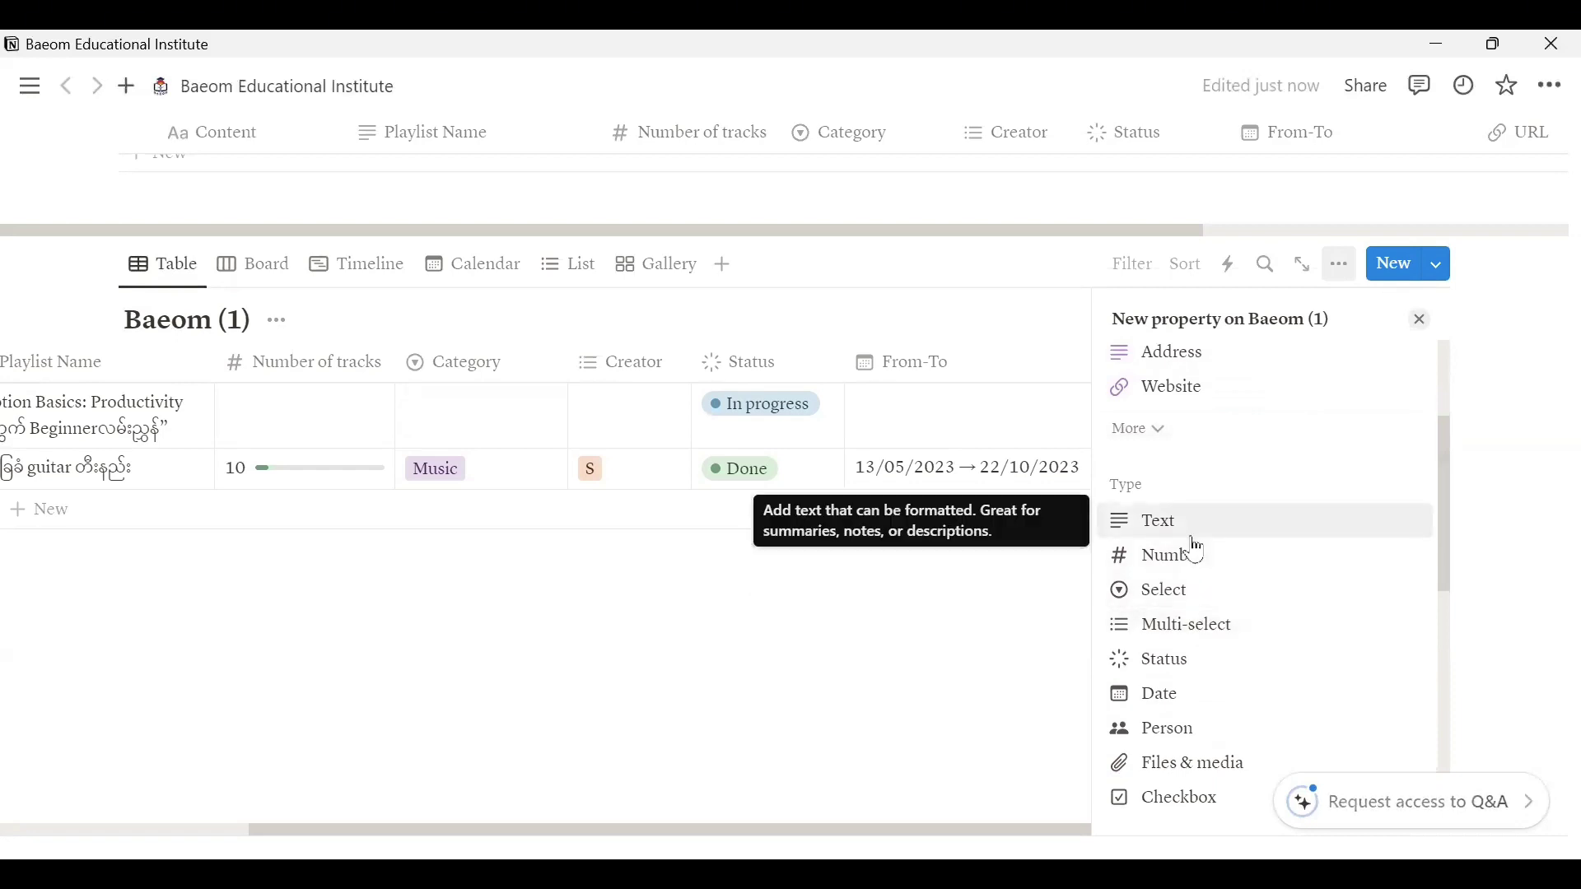
left_click(955, 616)
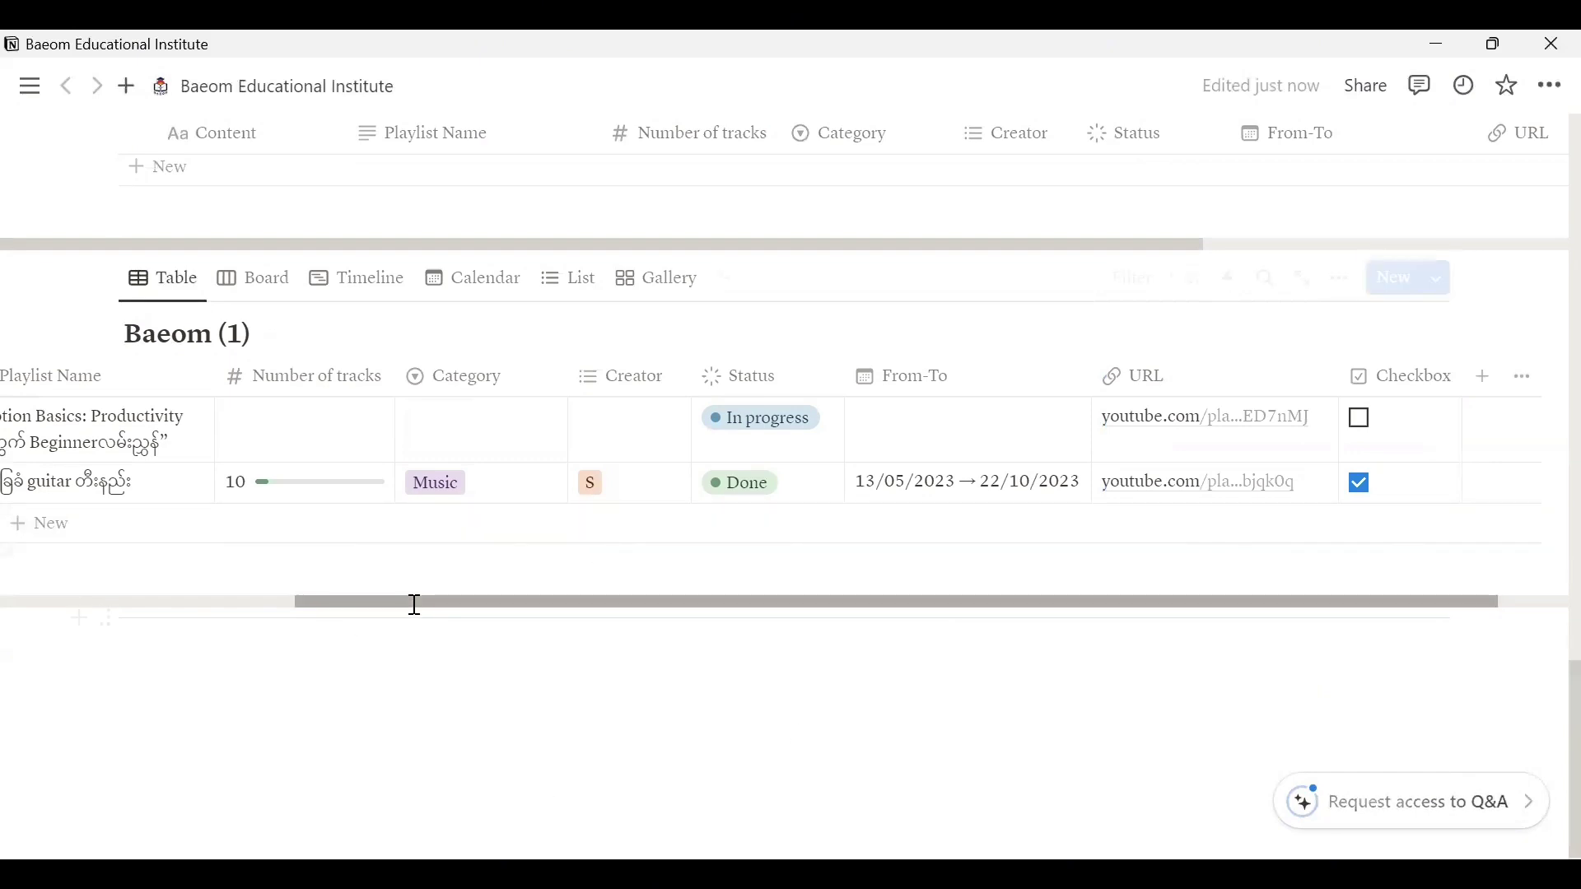
Insert a new inline database on the empty line below the Baeom (1) table.
left_click_drag(408, 606, 71, 610)
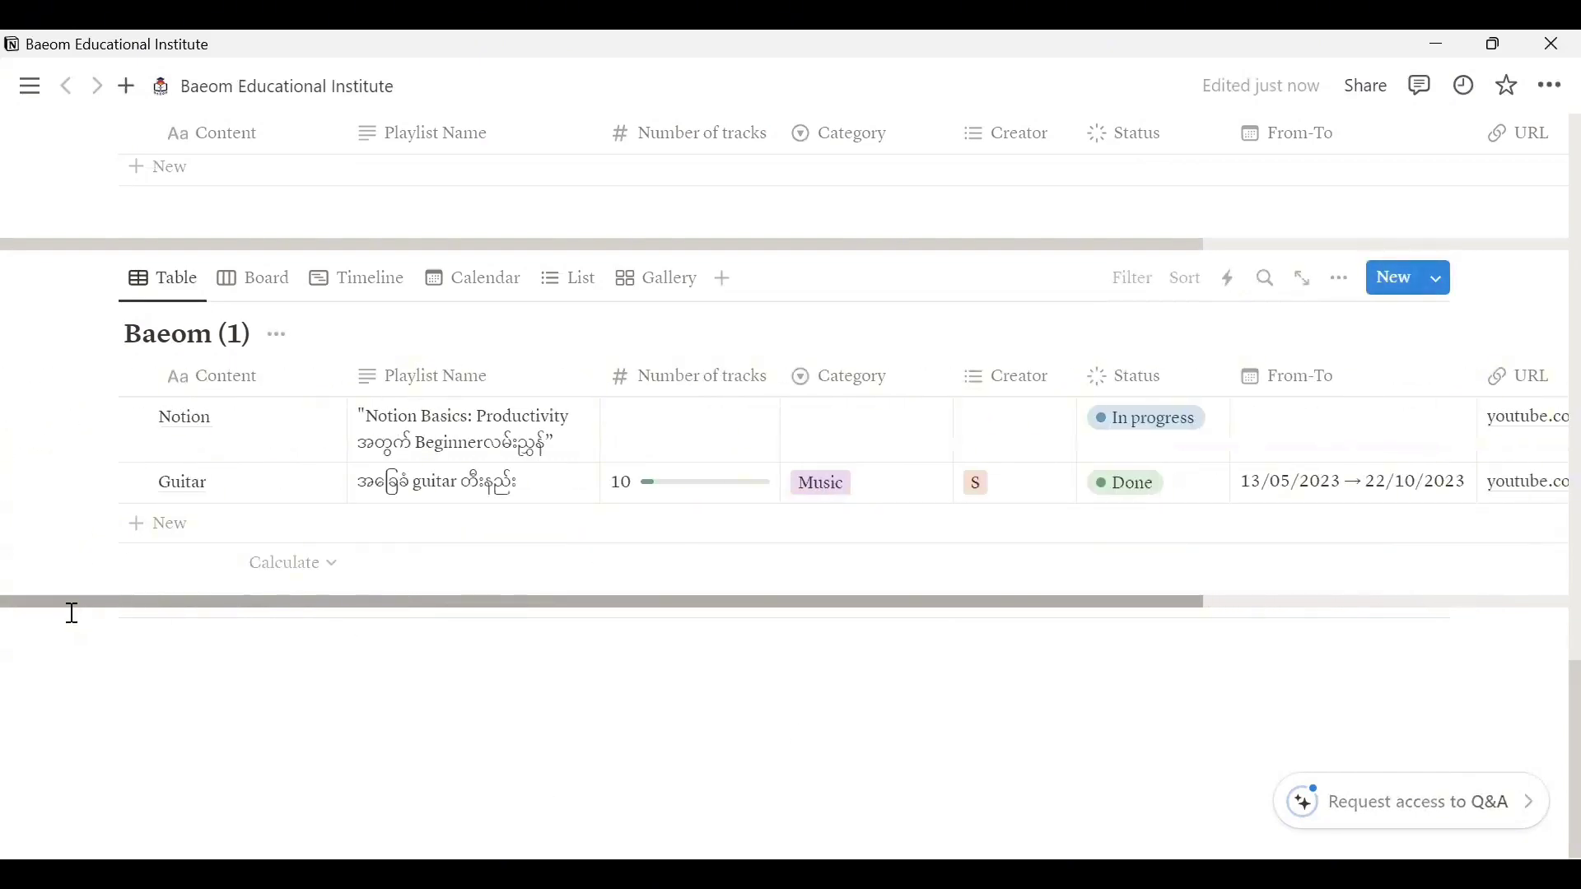
left_click(142, 647)
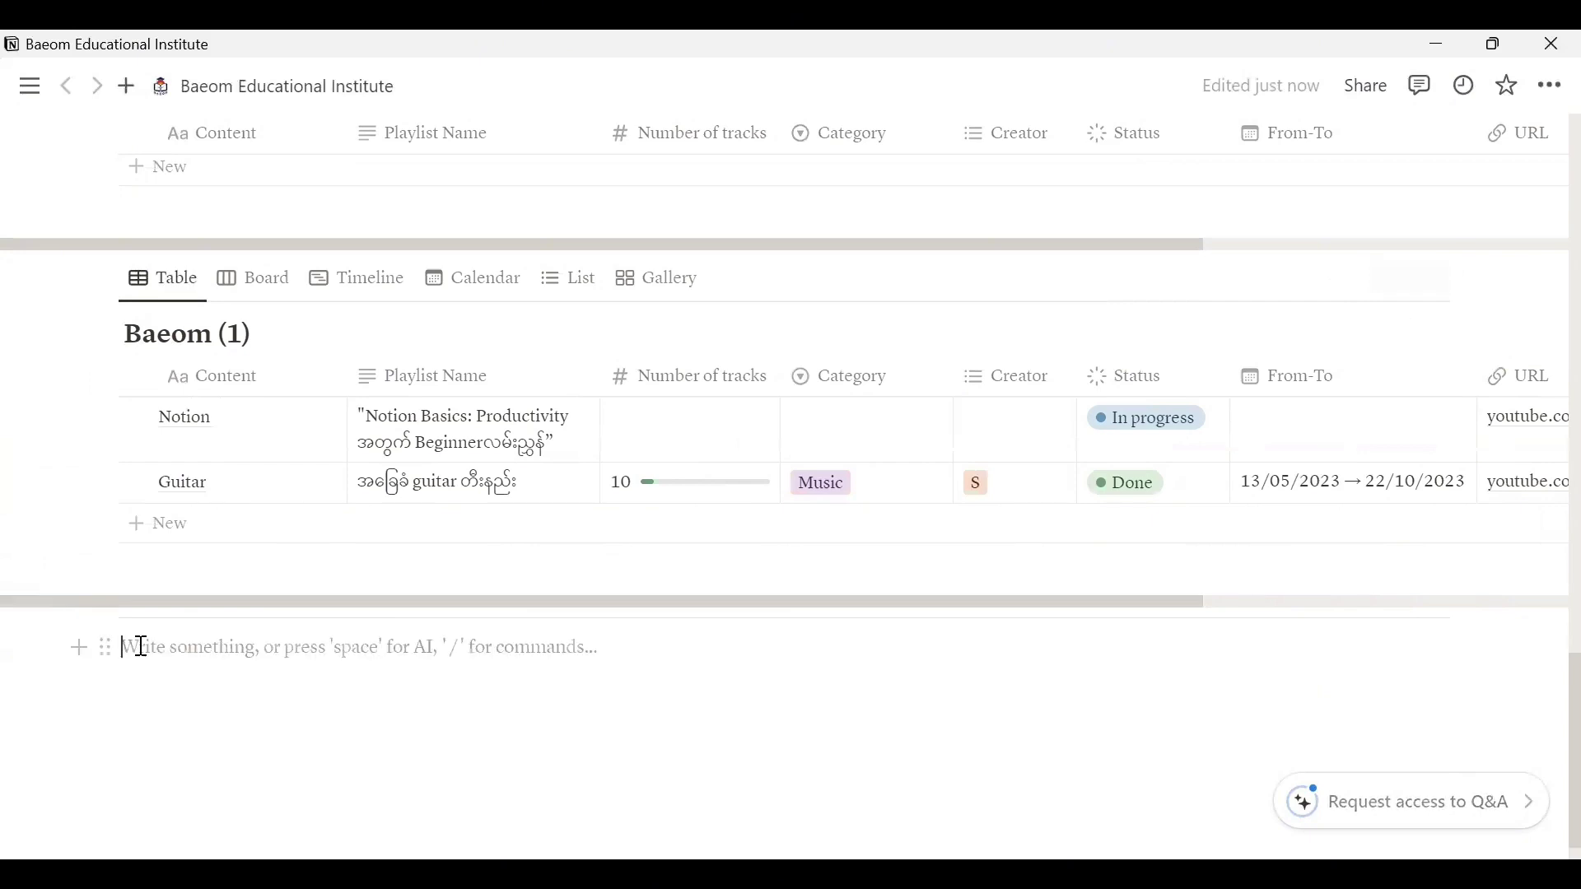
type("/data")
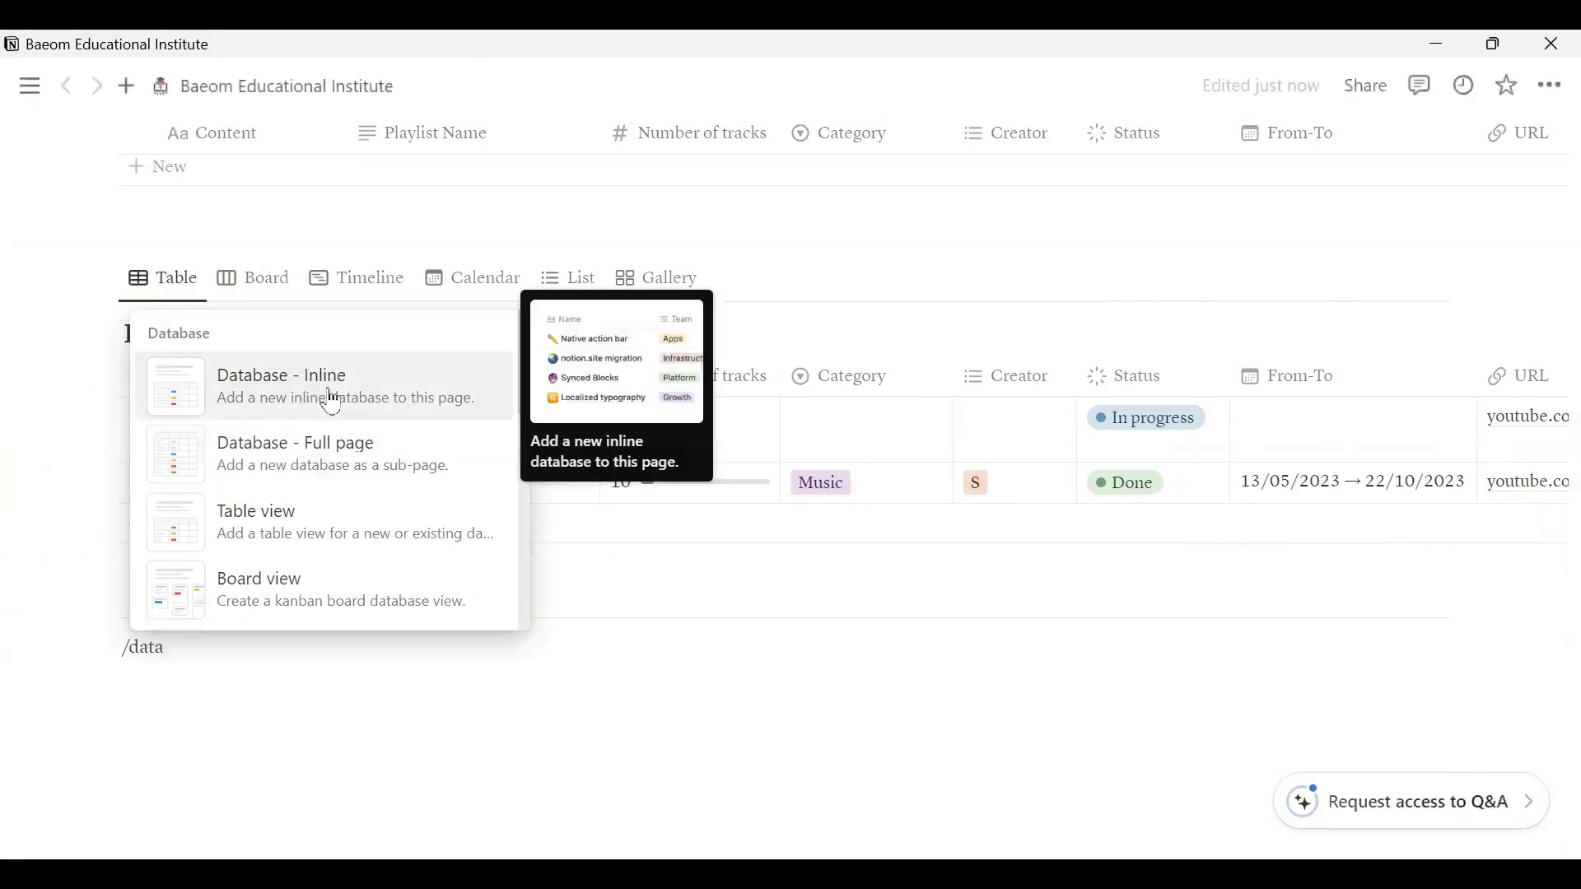
left_click(333, 402)
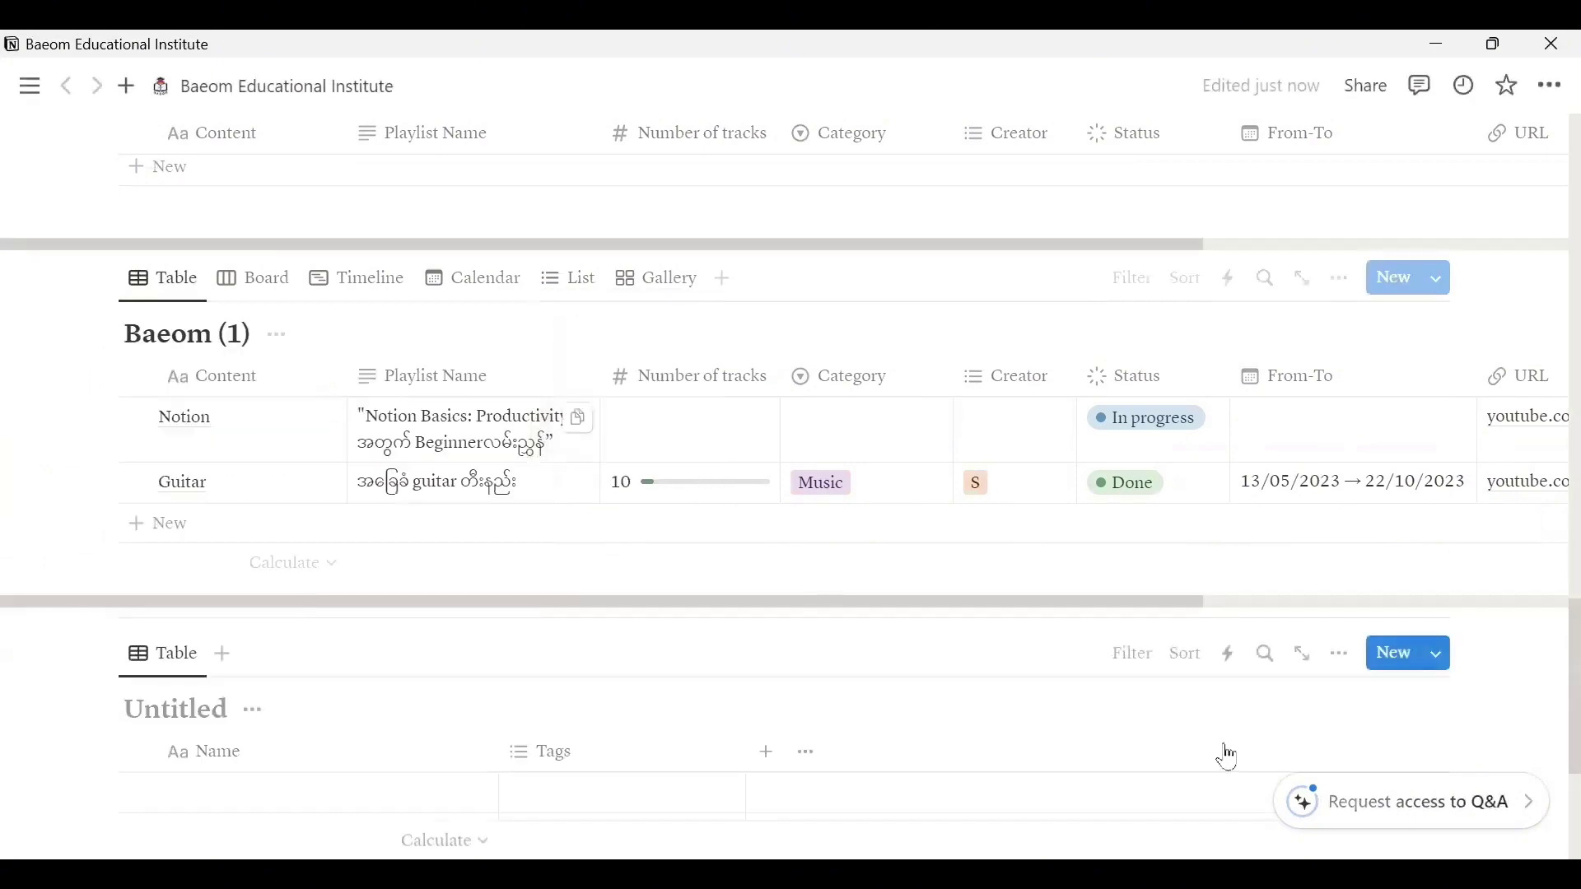
scroll(1552, 653, "down", 3)
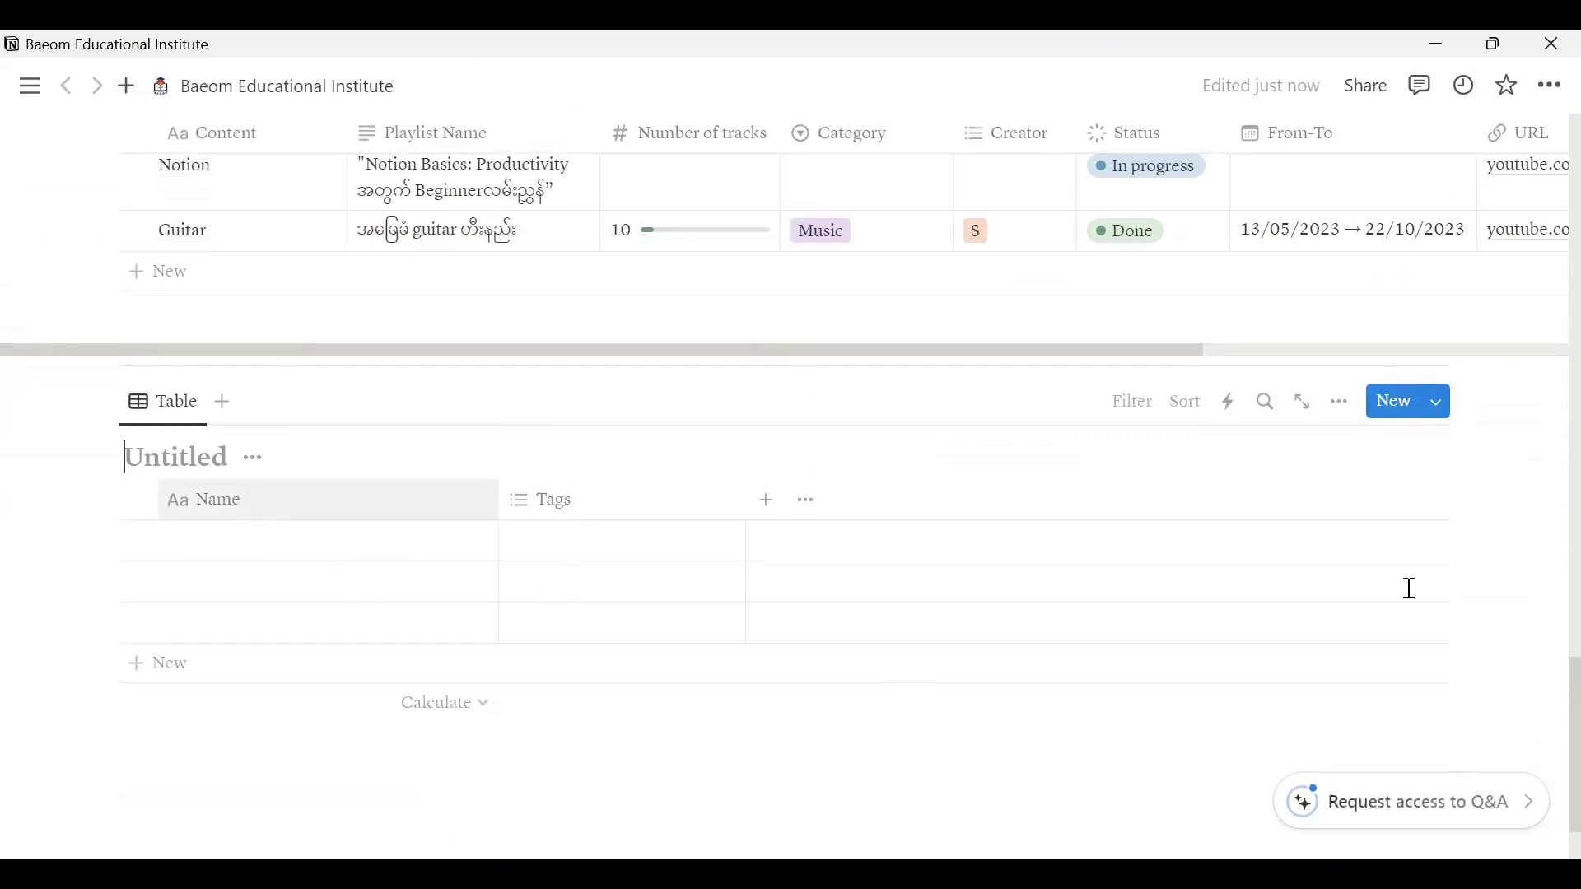
Delete the Tags property from the untitled inline database below the Baeom (1) table.
scroll(1555, 688, "up", 3)
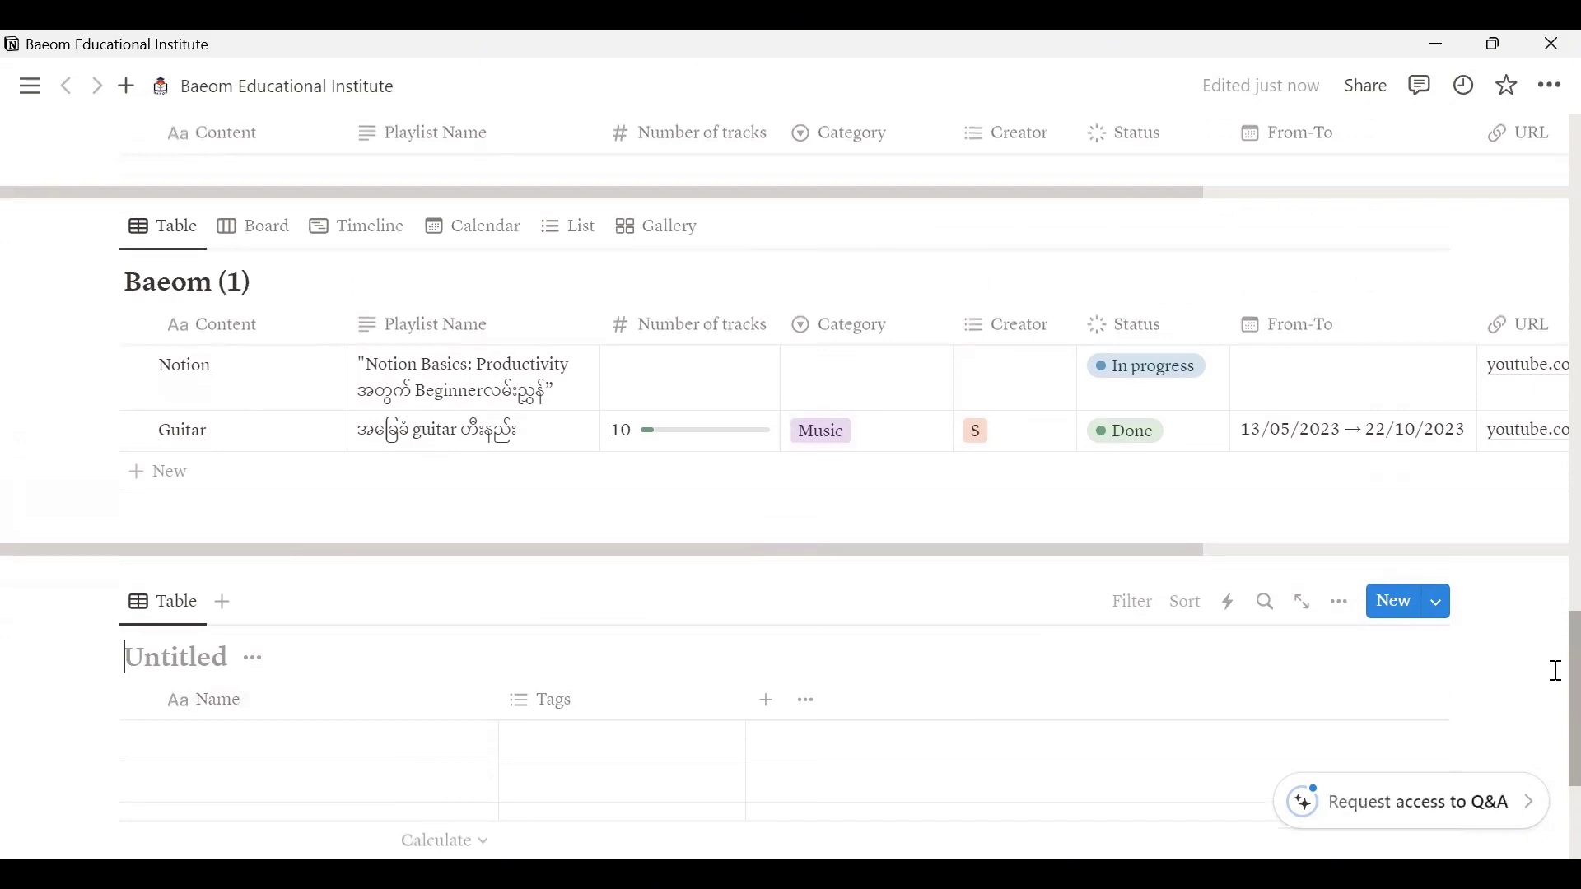
scroll(1555, 671, "down", 1)
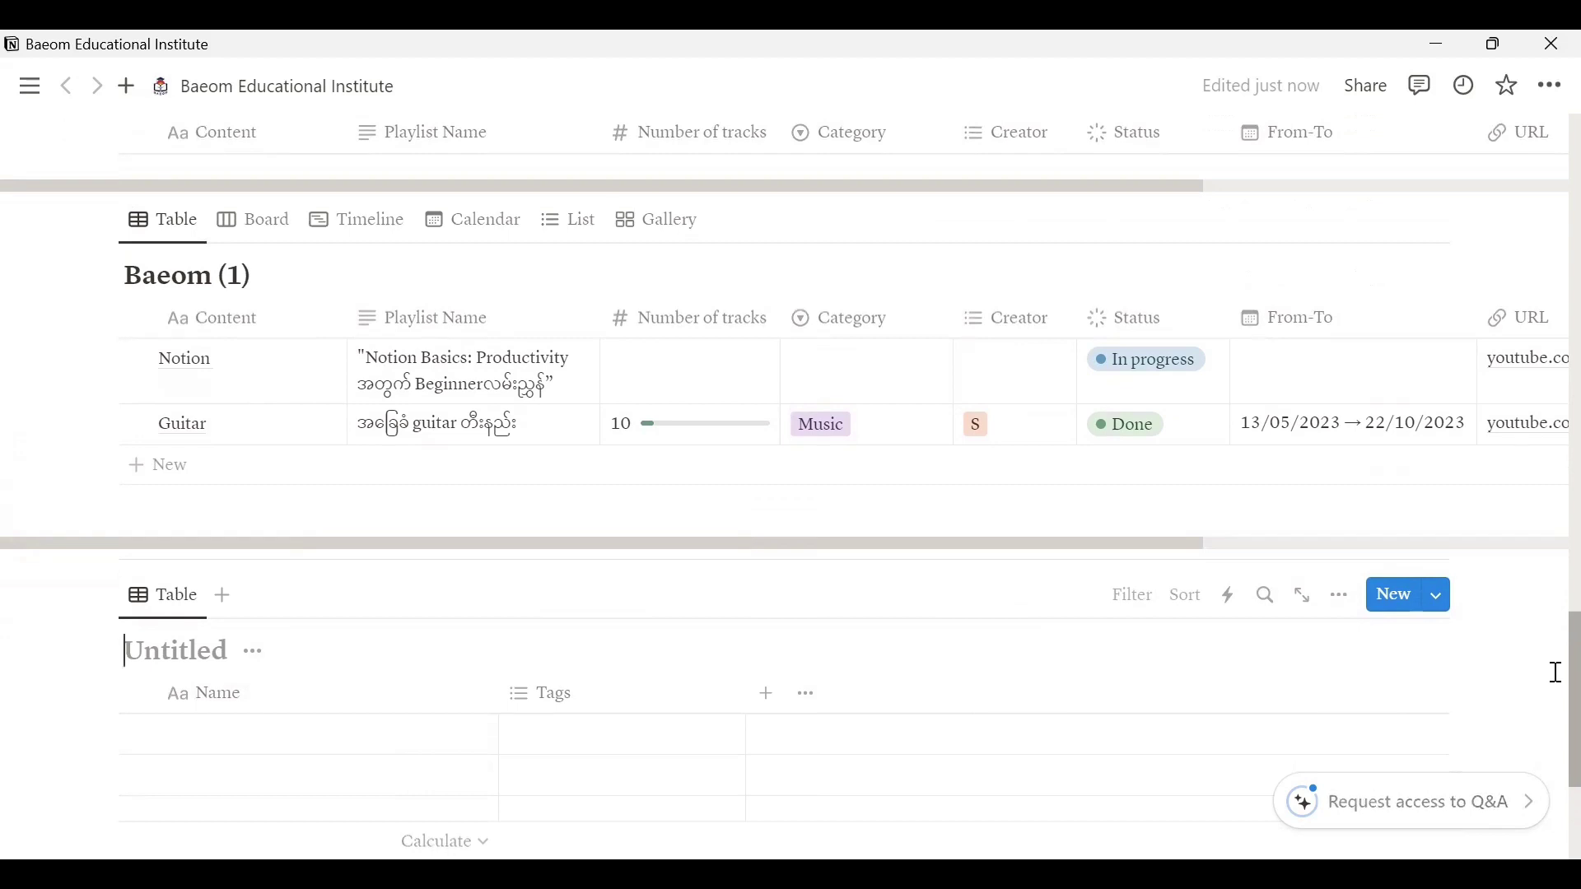
left_click(566, 706)
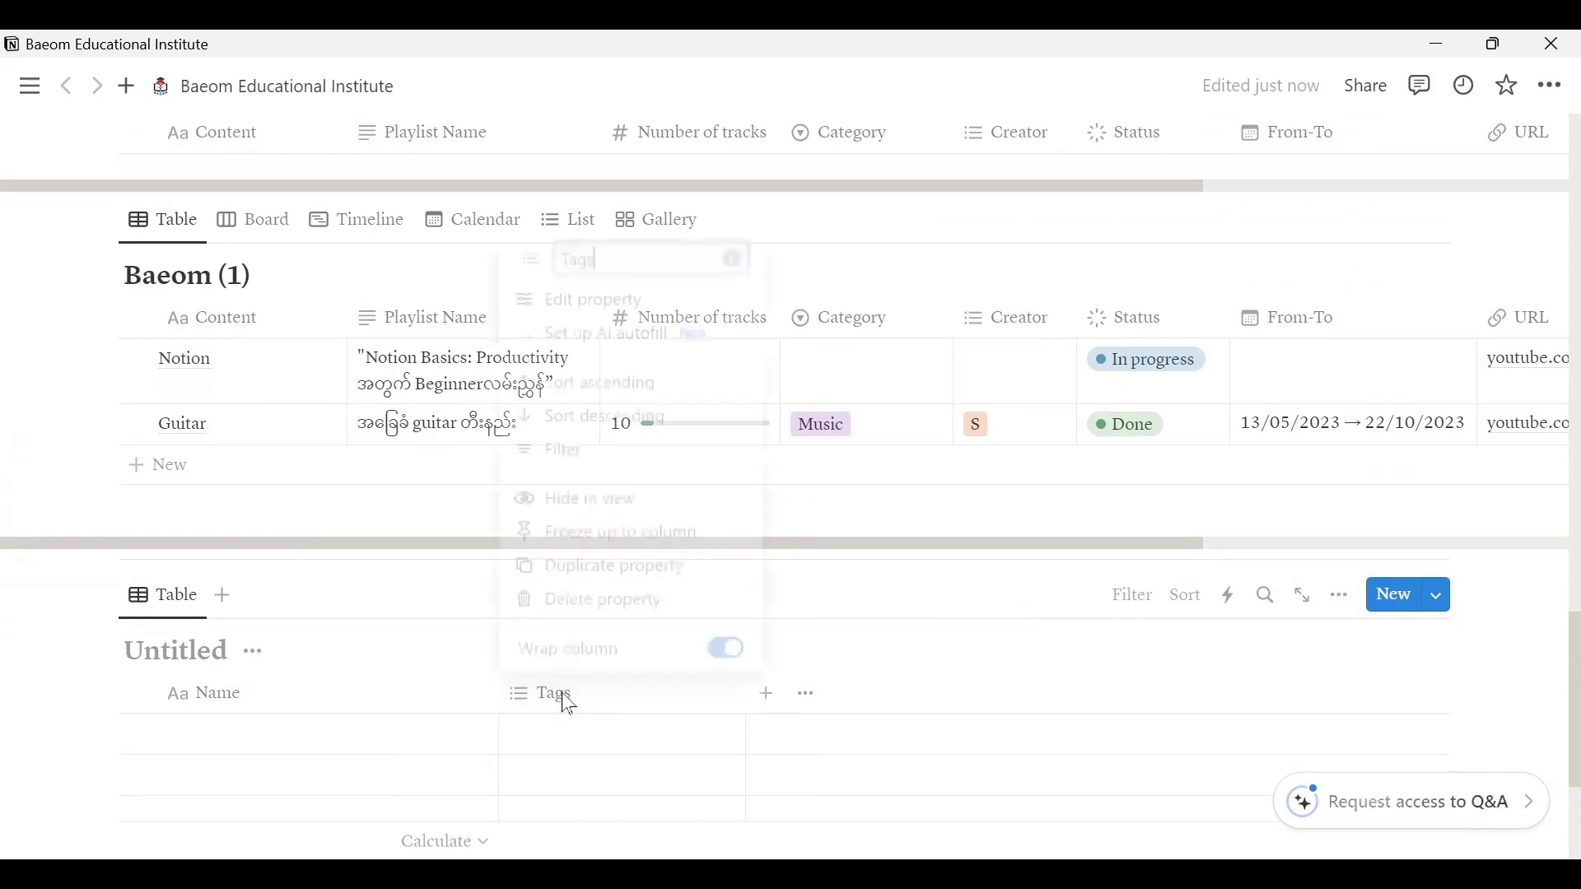
left_click(607, 608)
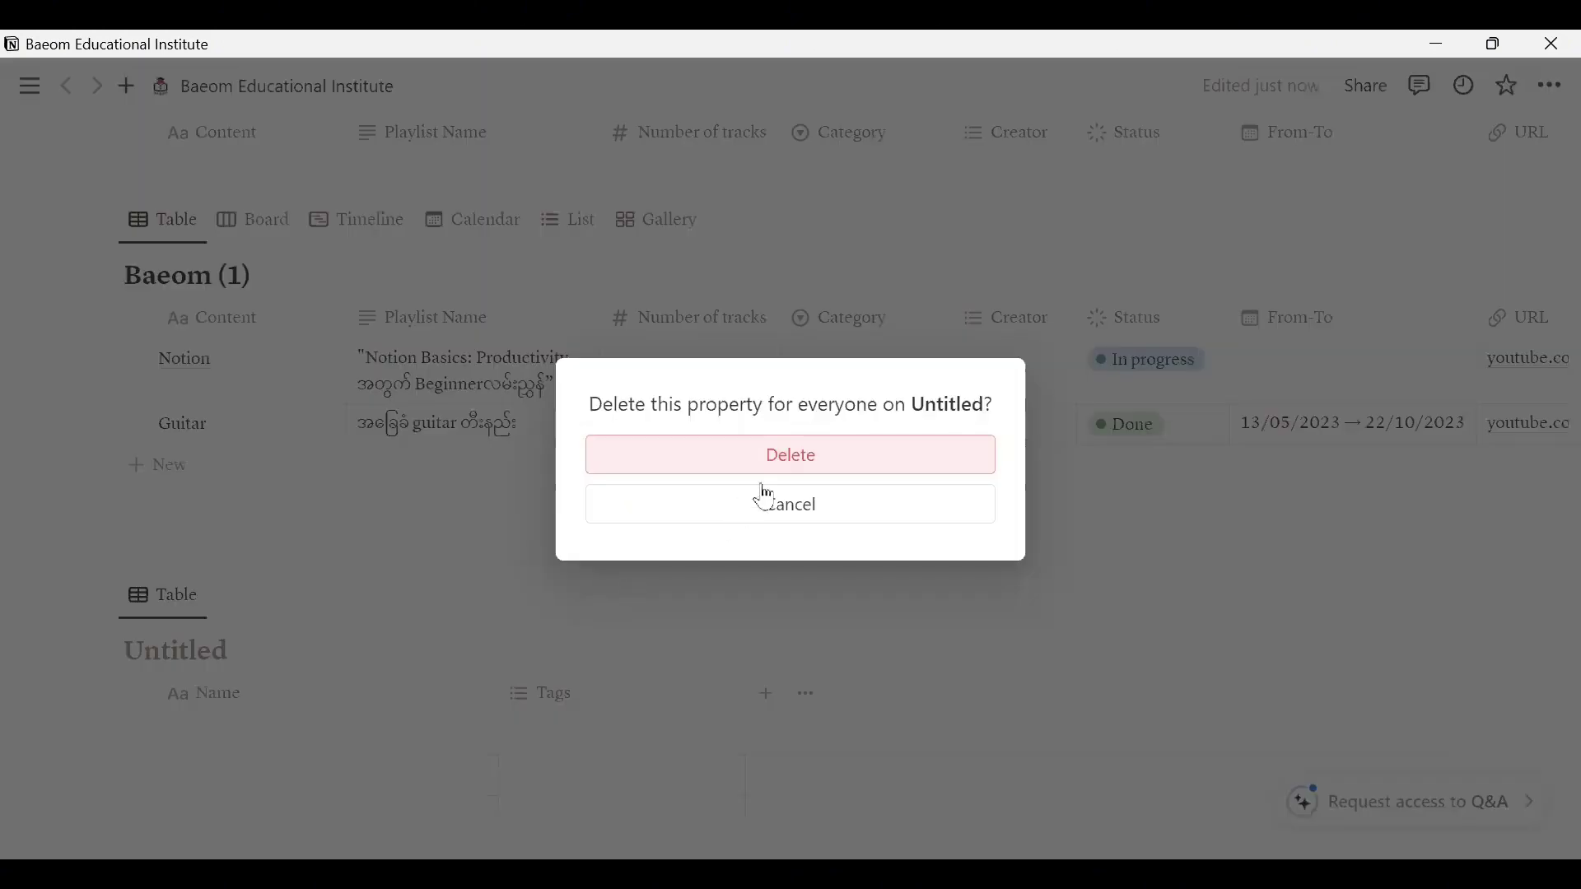
left_click(787, 480)
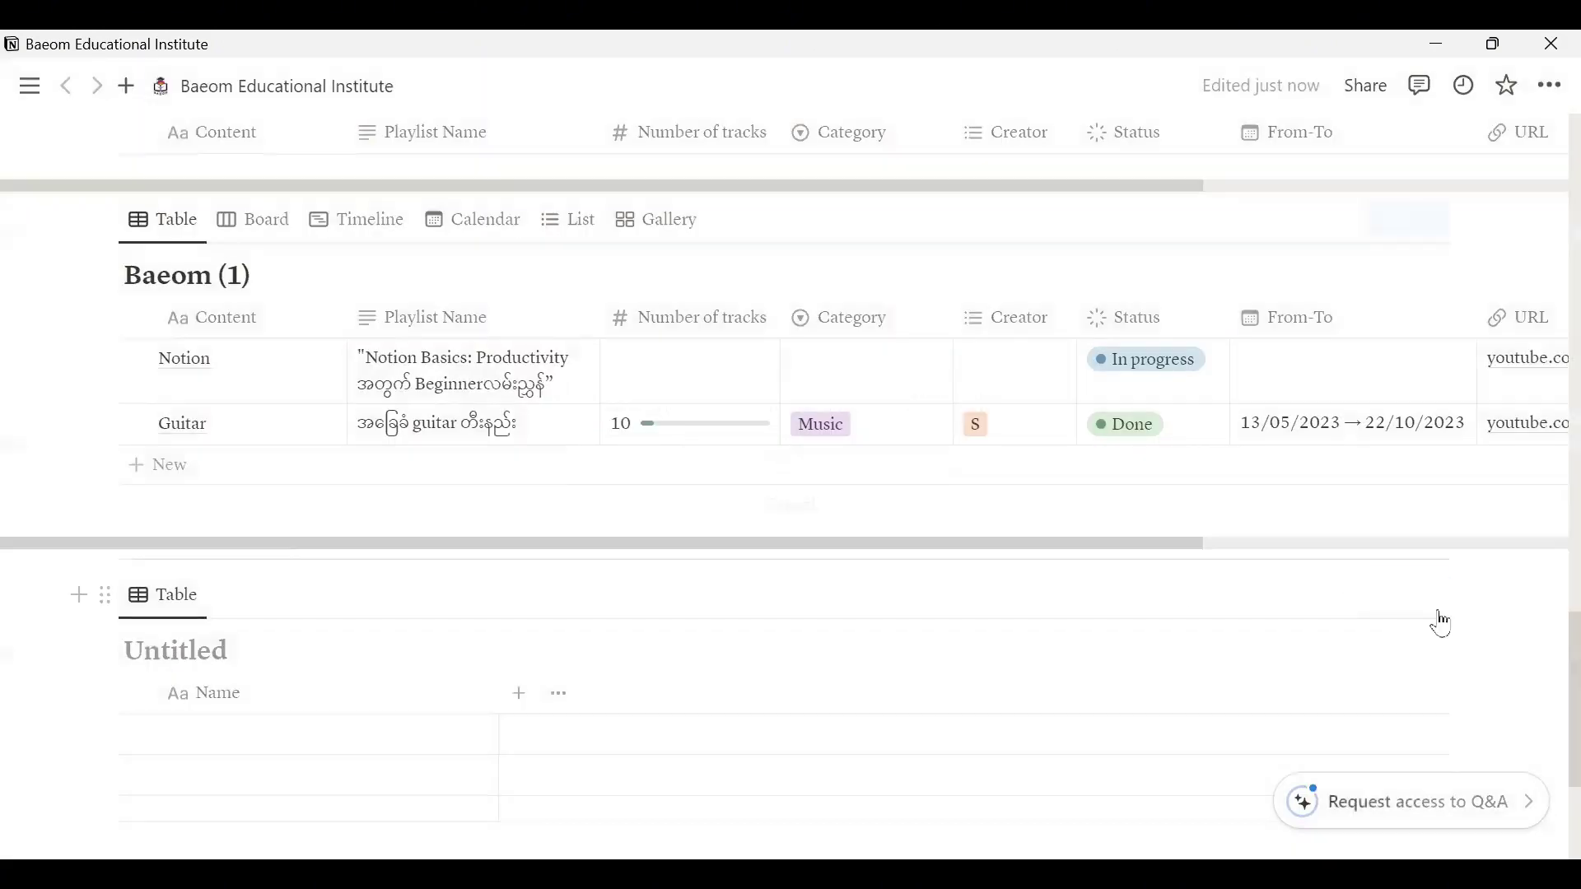
Add a Text property to the untitled inline database, keeping its default name.
scroll(1555, 650, "down", 3)
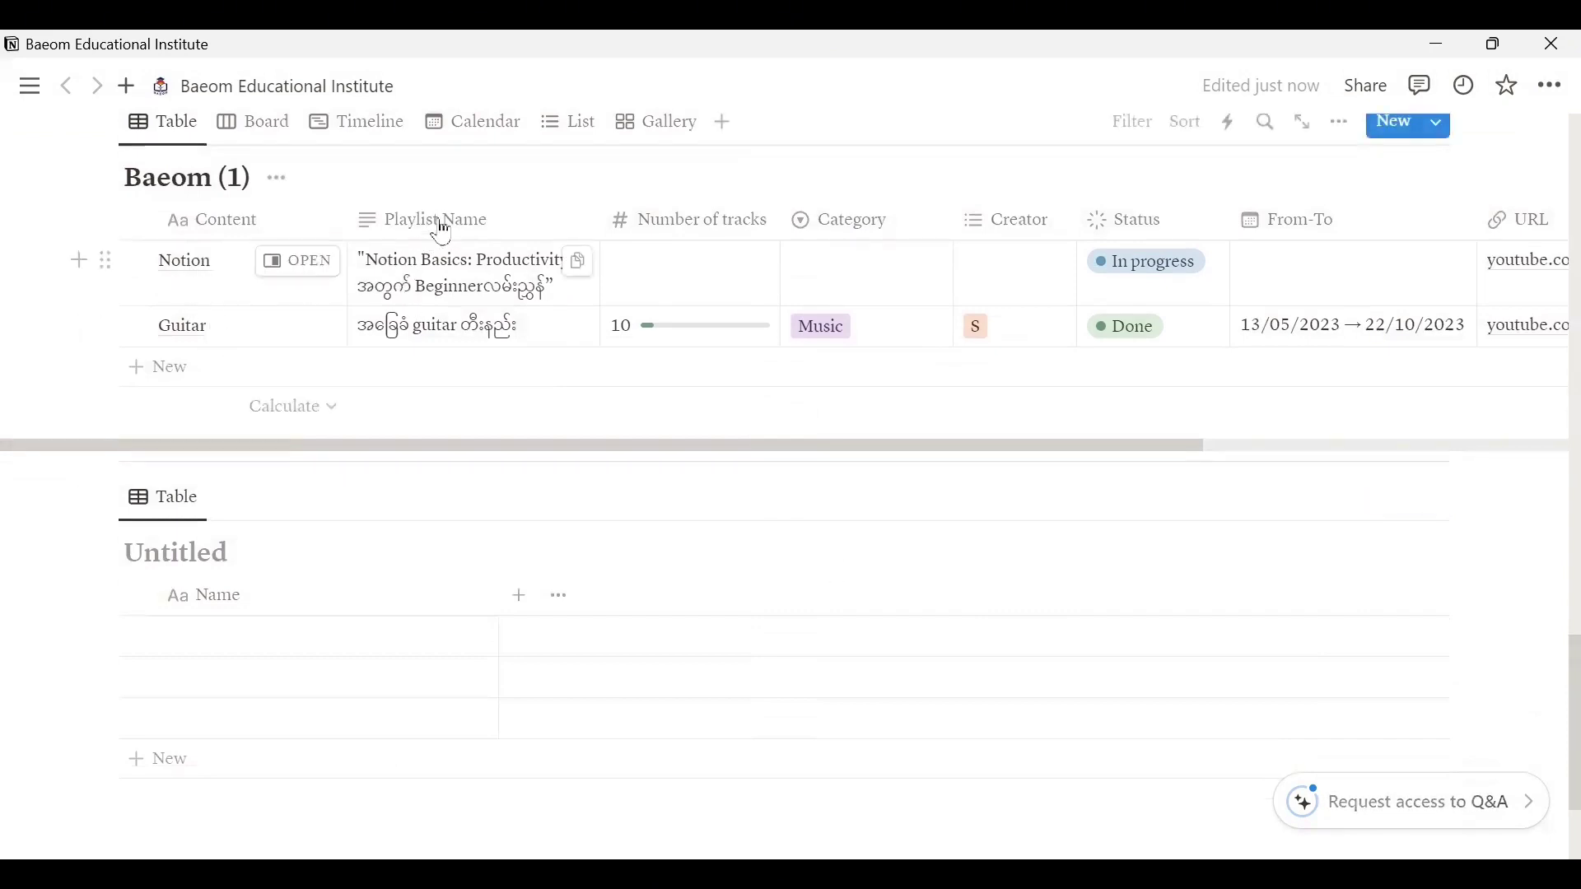
left_click(521, 610)
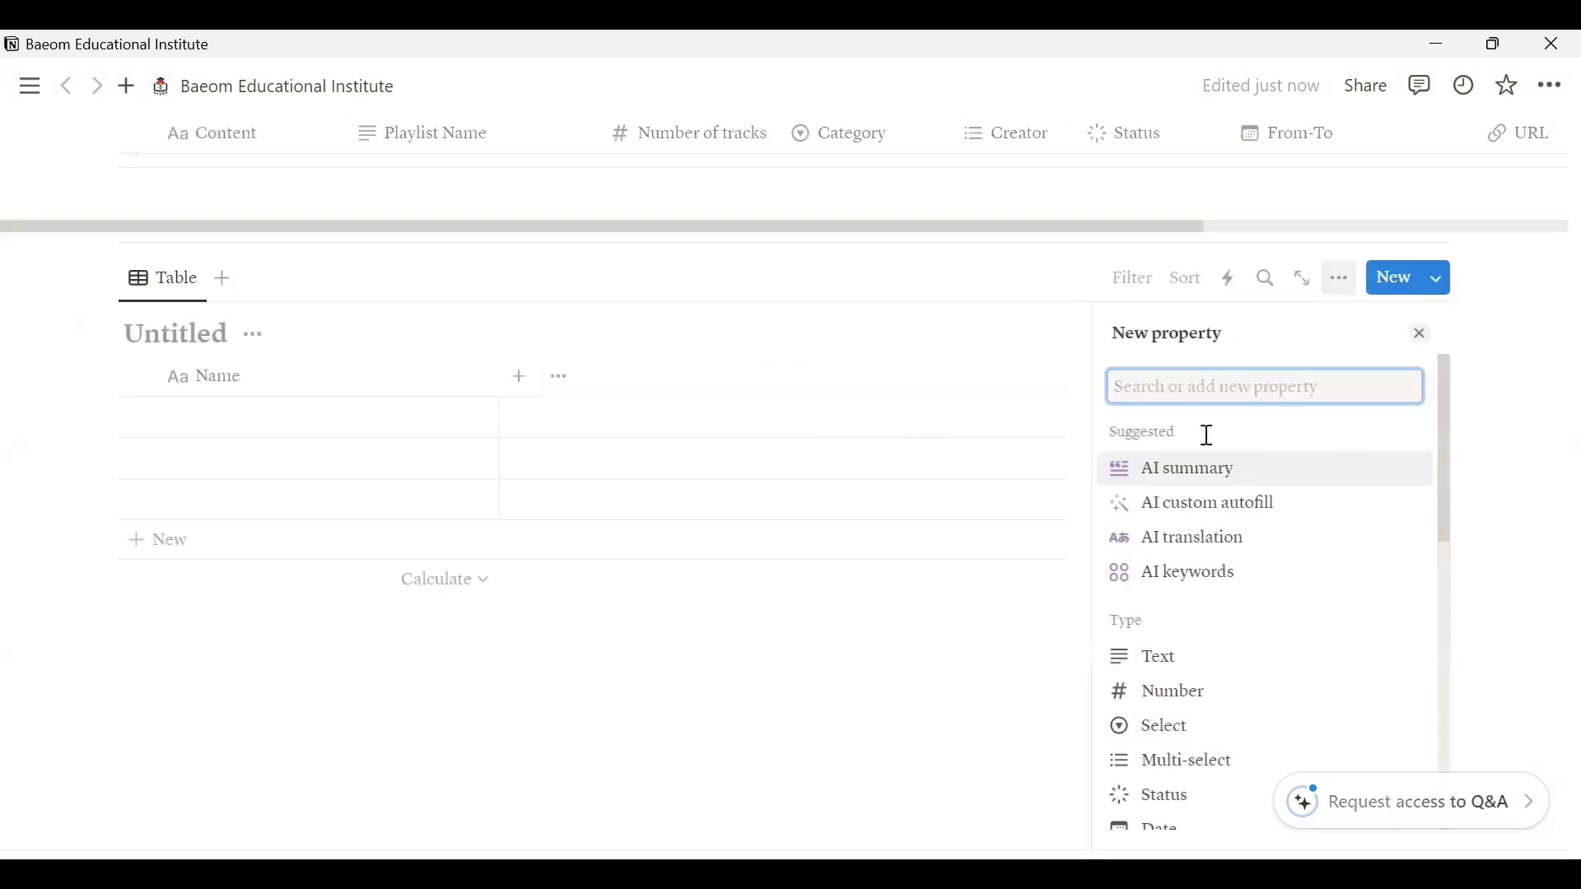
left_click(1182, 659)
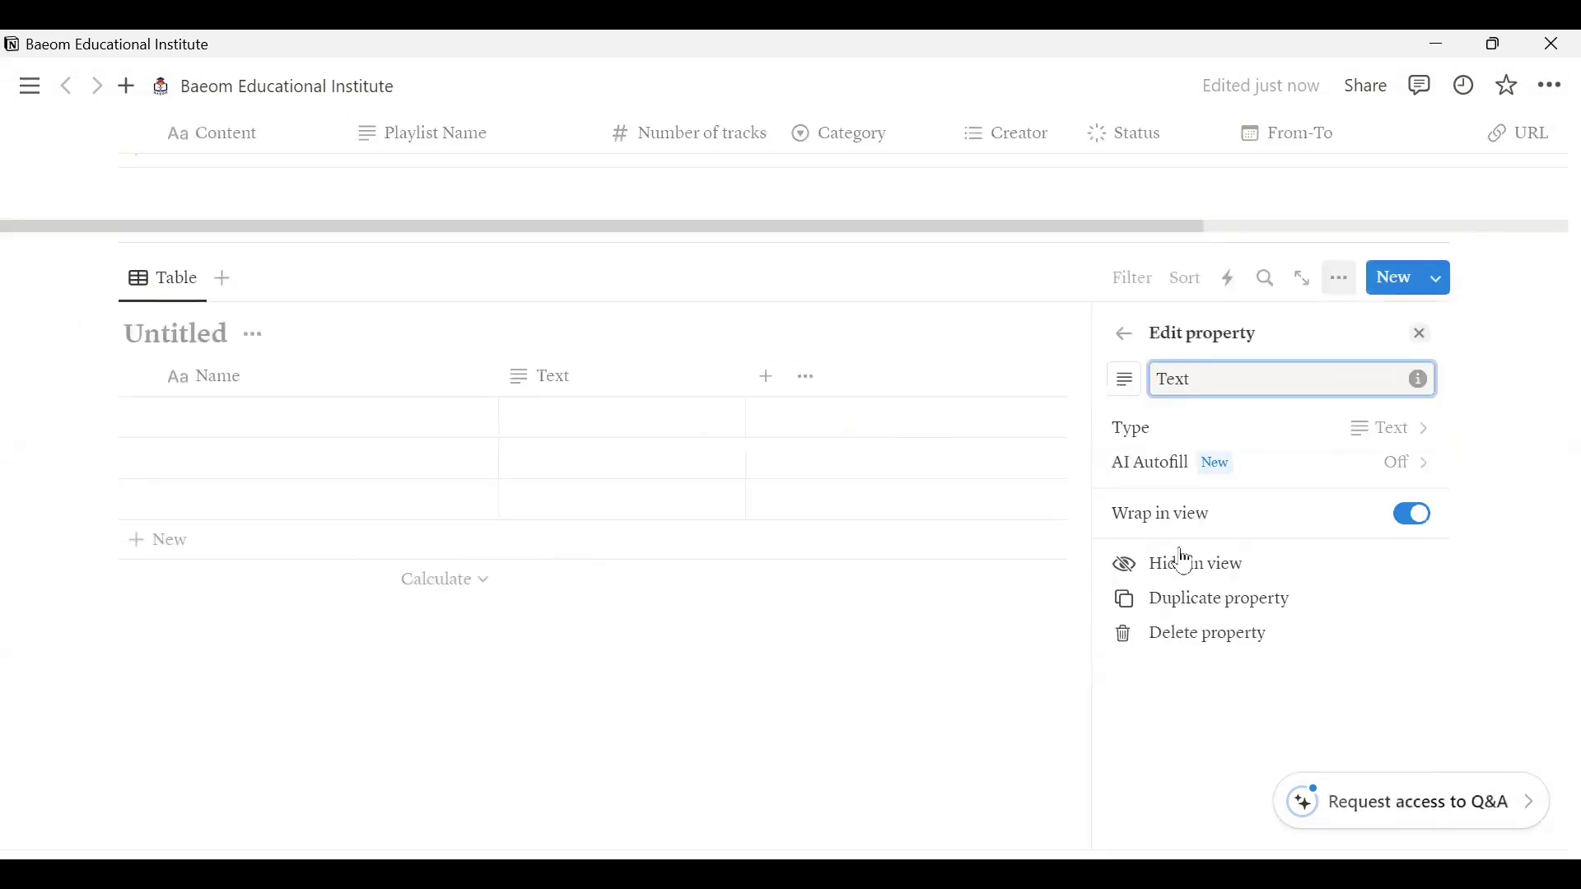
left_click(934, 786)
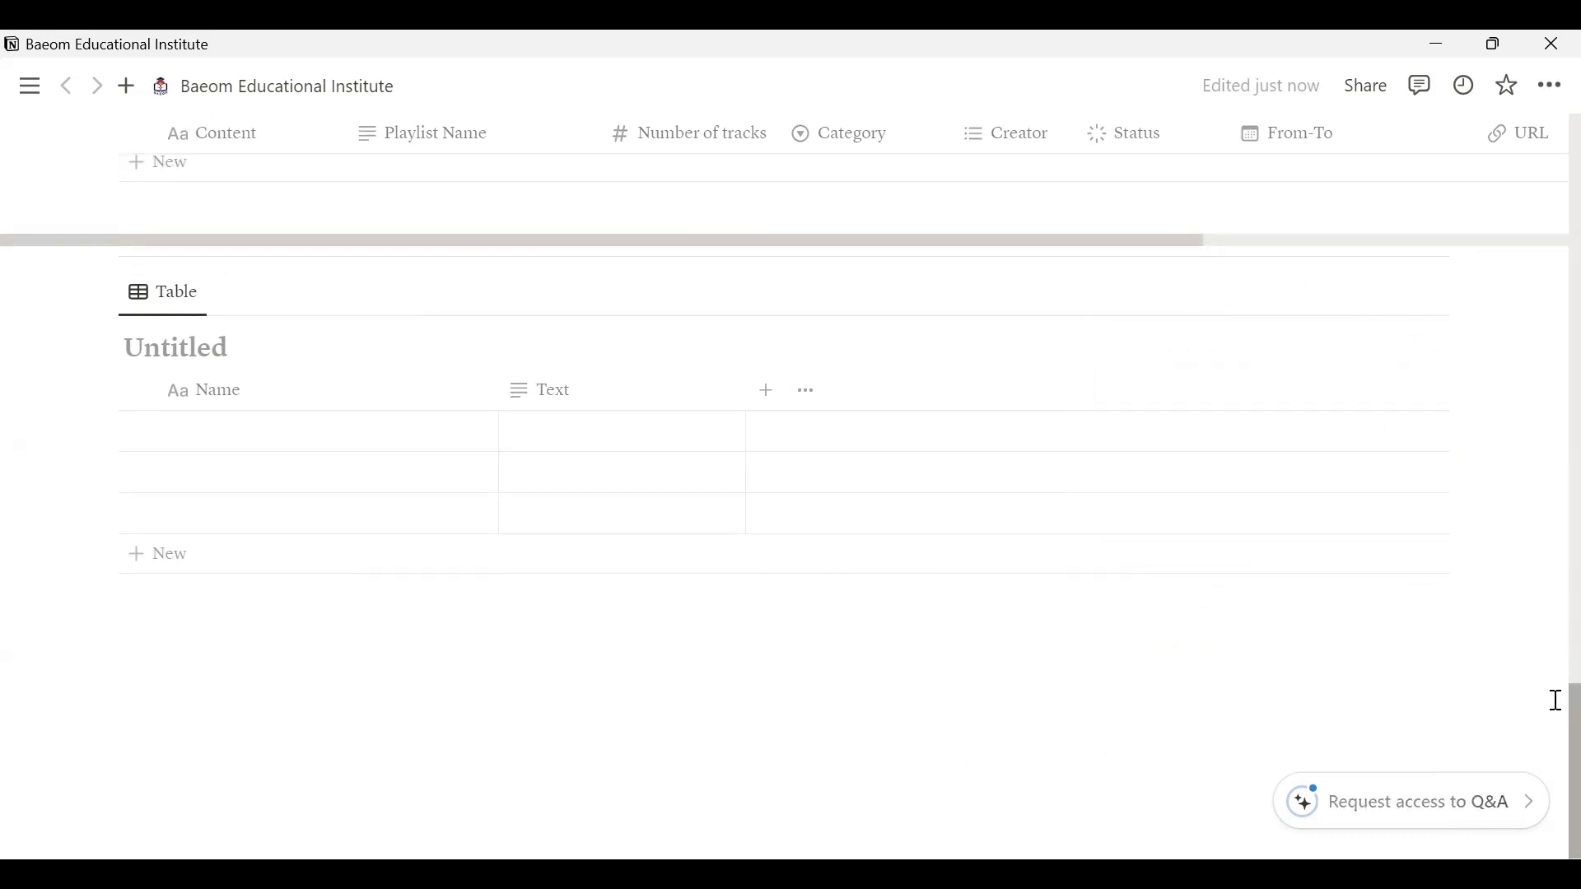
Examine the Text property's options and the icons available for it, without changing anything.
scroll(1556, 731, "up", 3)
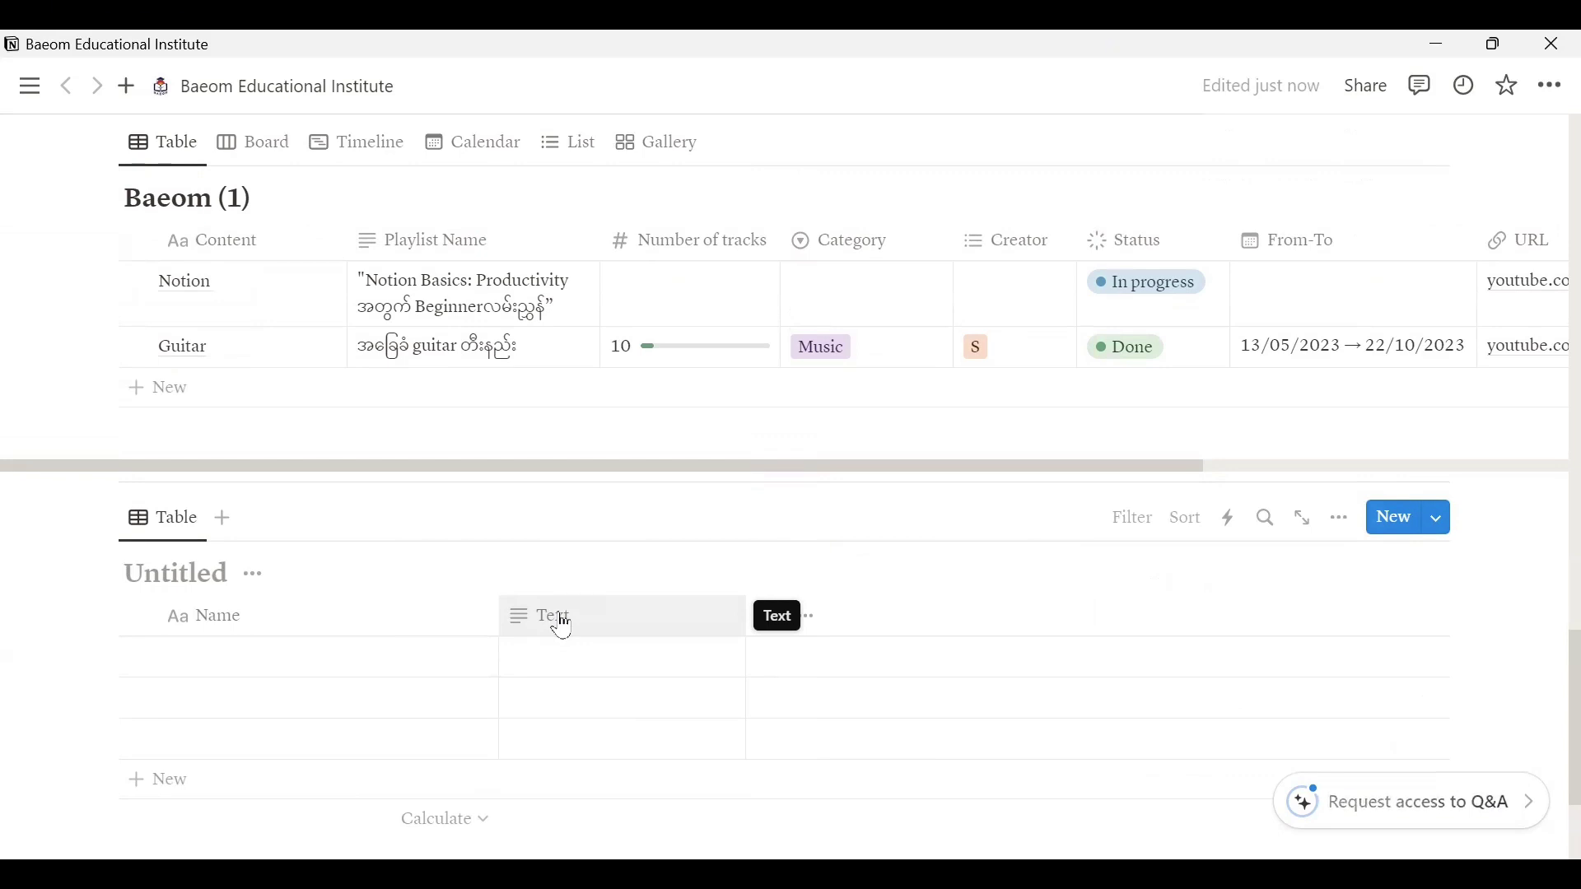
left_click(559, 619)
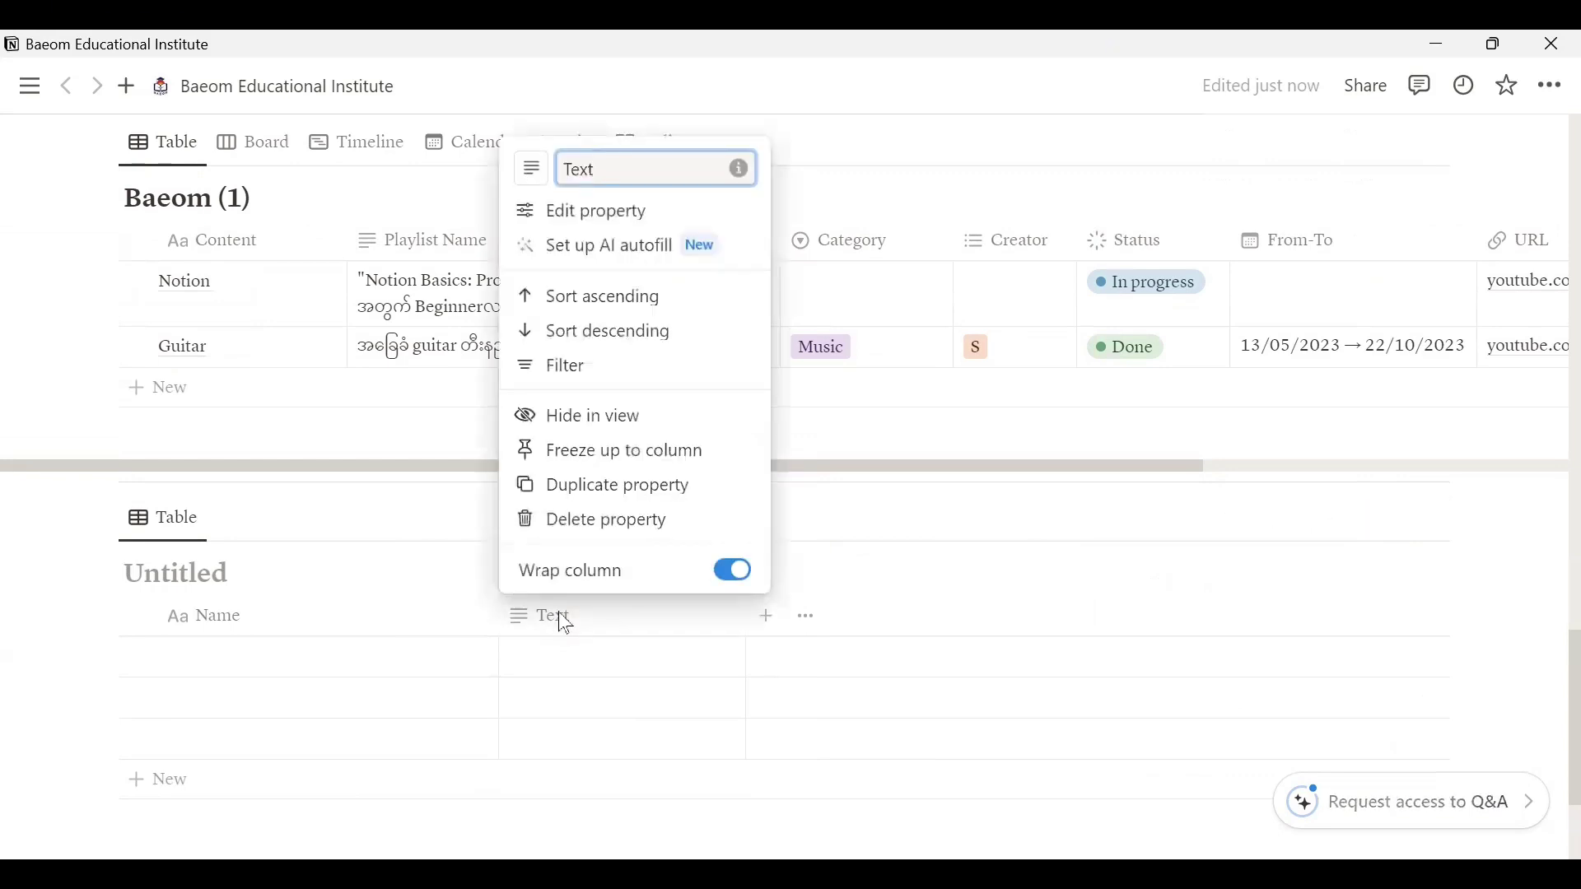
left_click_drag(610, 169, 566, 169)
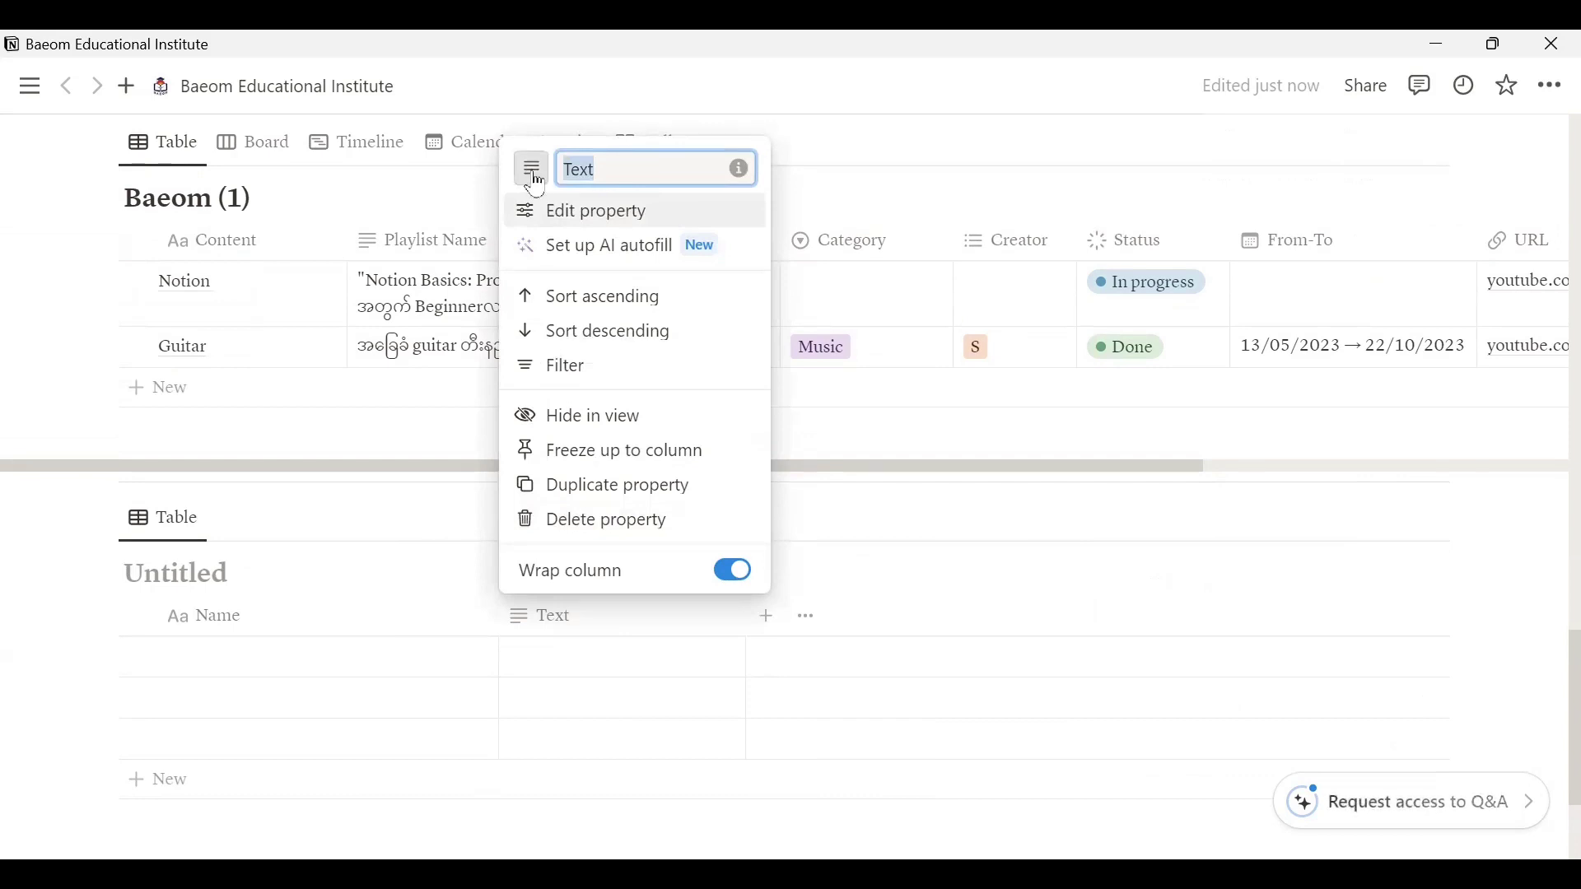
left_click(535, 176)
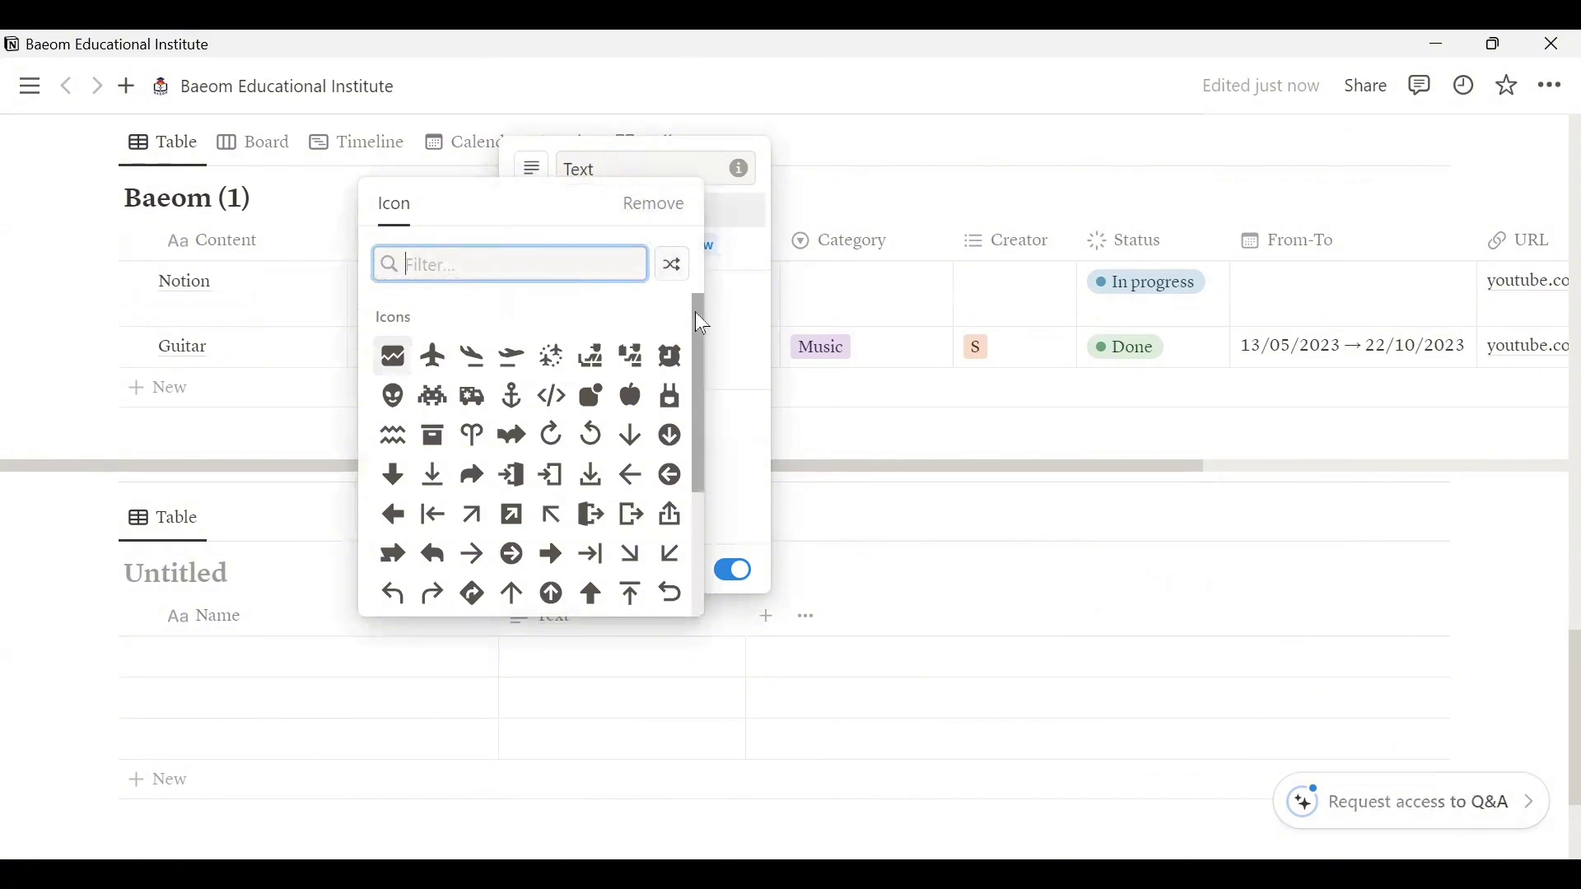
left_click_drag(703, 327, 708, 503)
scroll(706, 517, "down", 5)
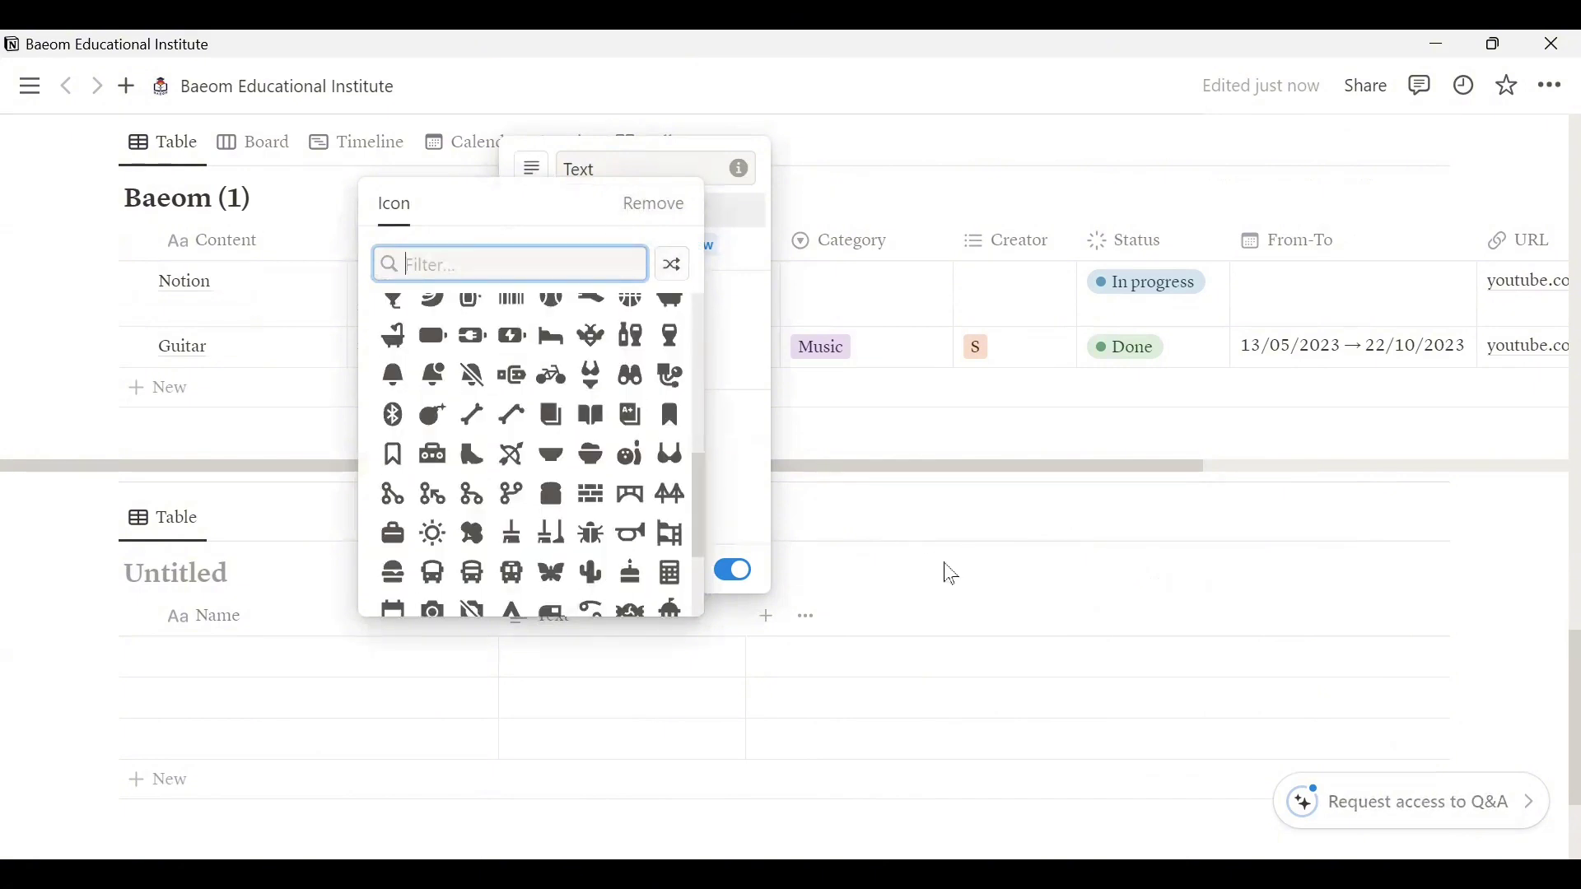
key("Escape")
key("Escape")
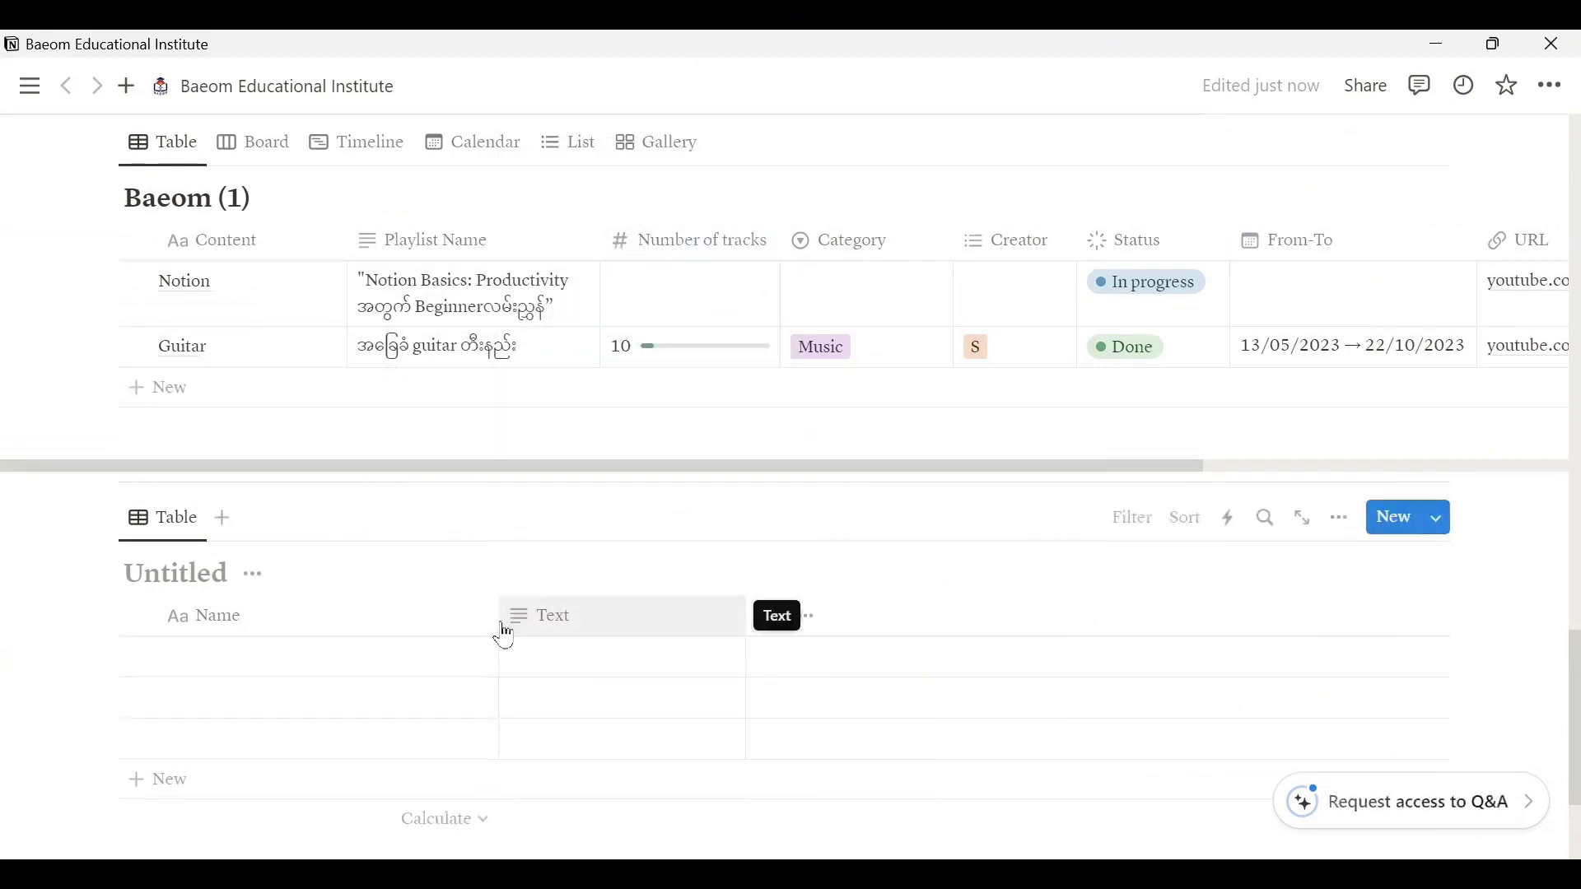
Narrow the Name and Text columns of the untitled database and add a Number property after them.
left_click_drag(499, 623, 283, 624)
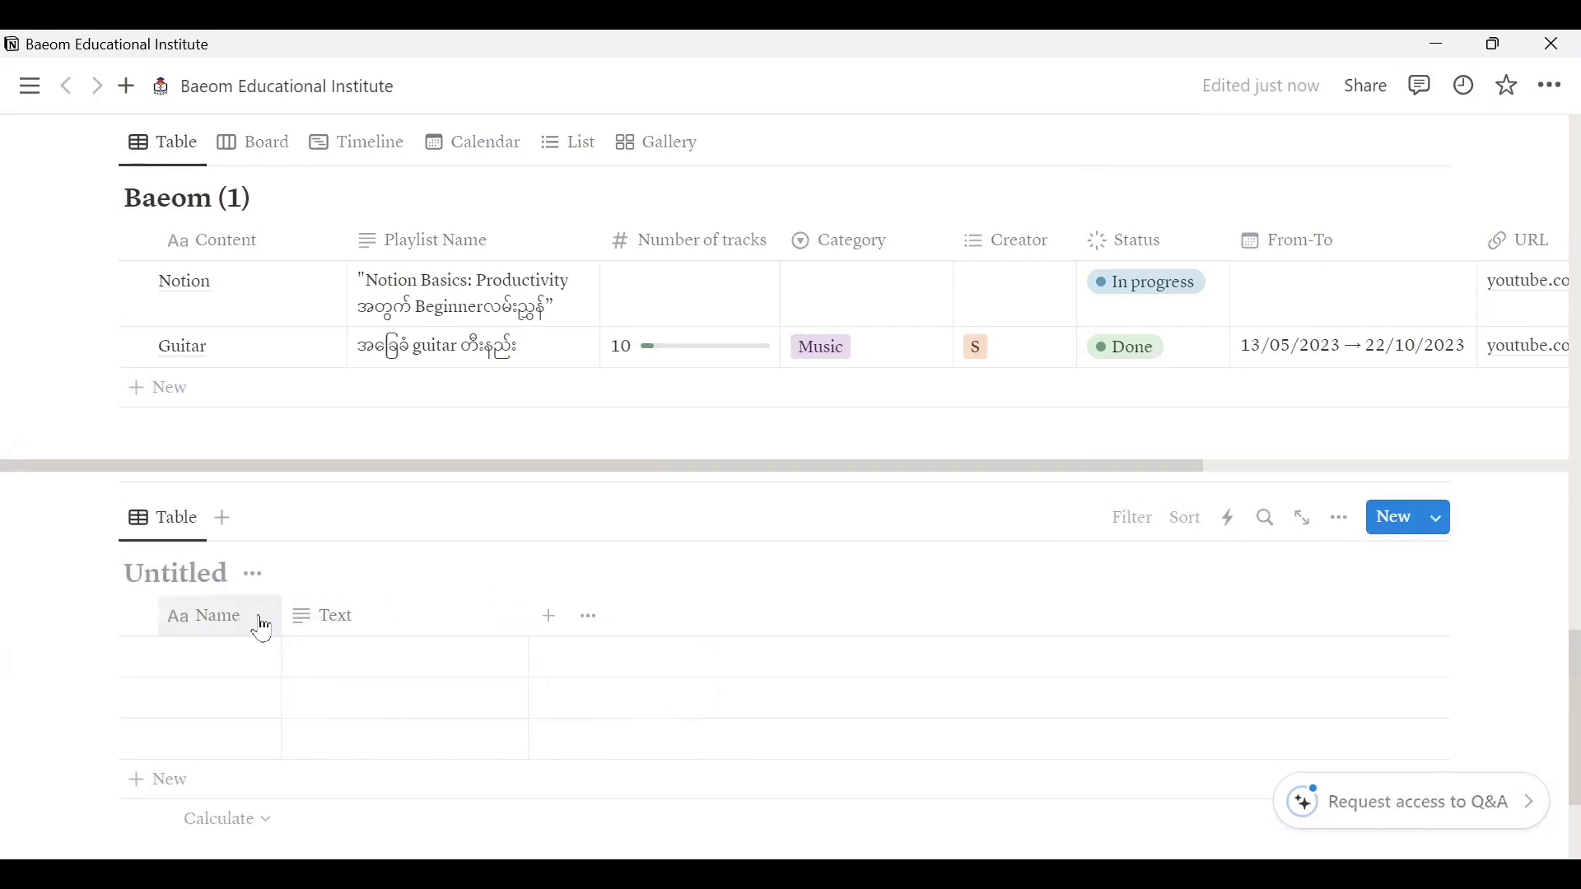
left_click_drag(529, 616, 405, 619)
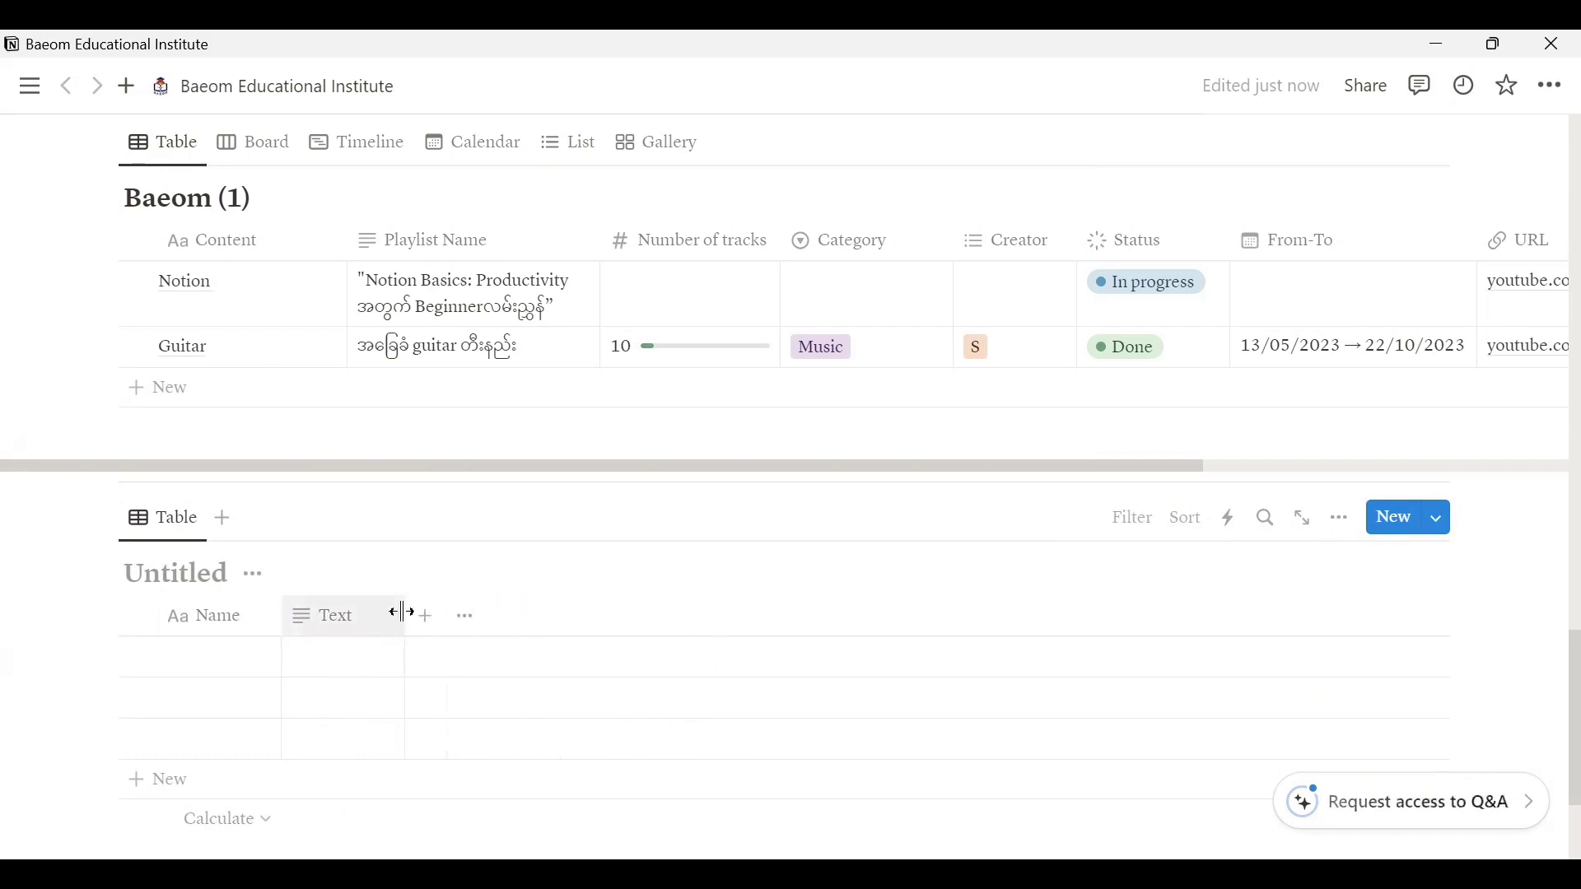
left_click(426, 617)
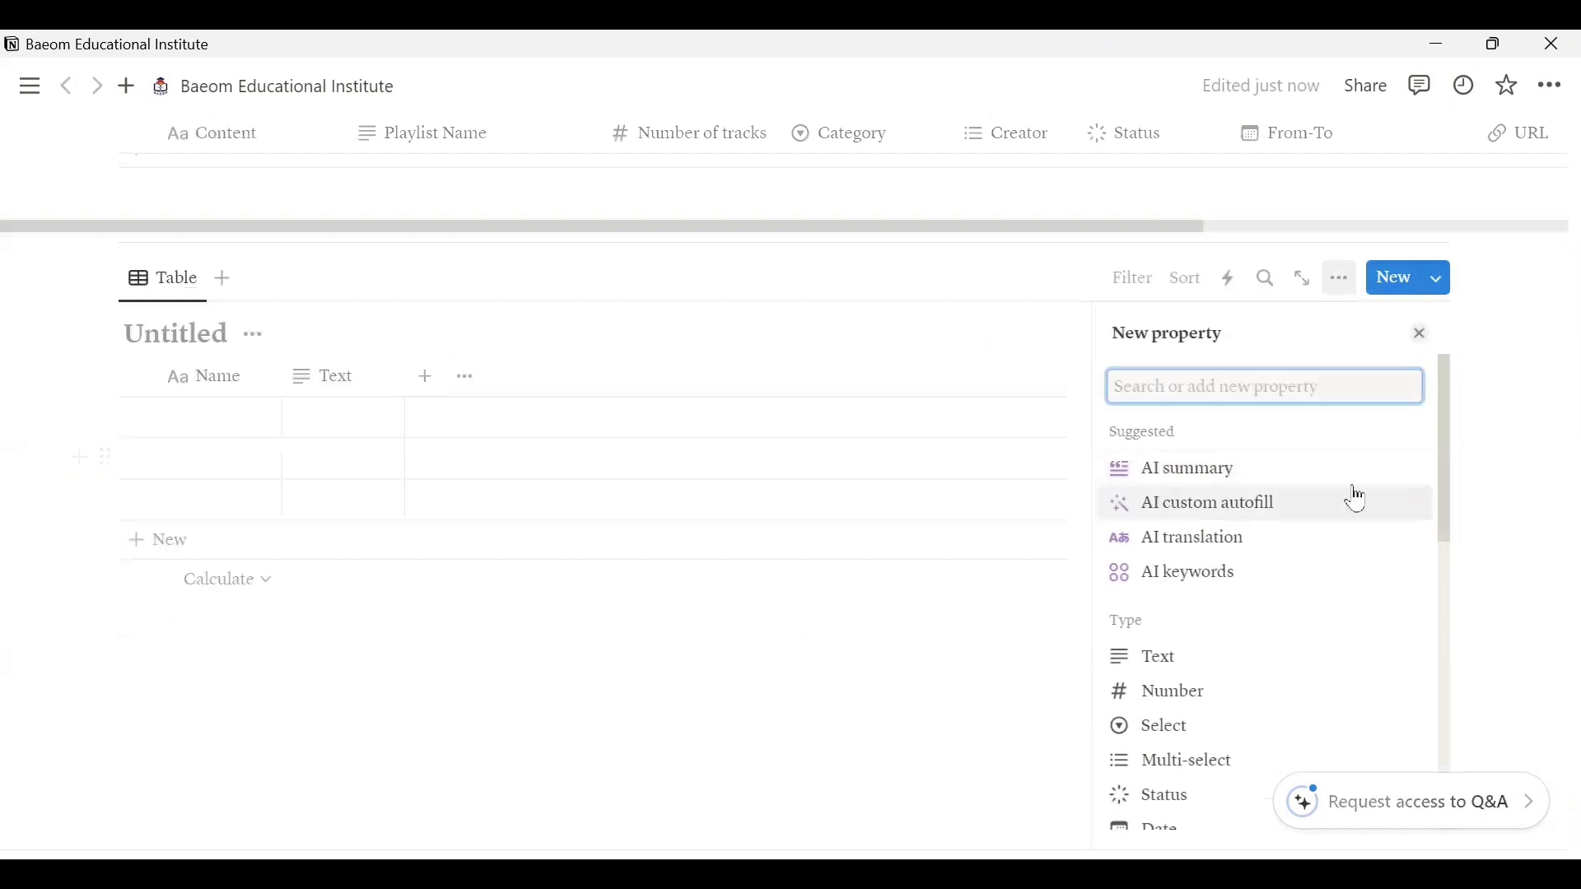
left_click(1183, 698)
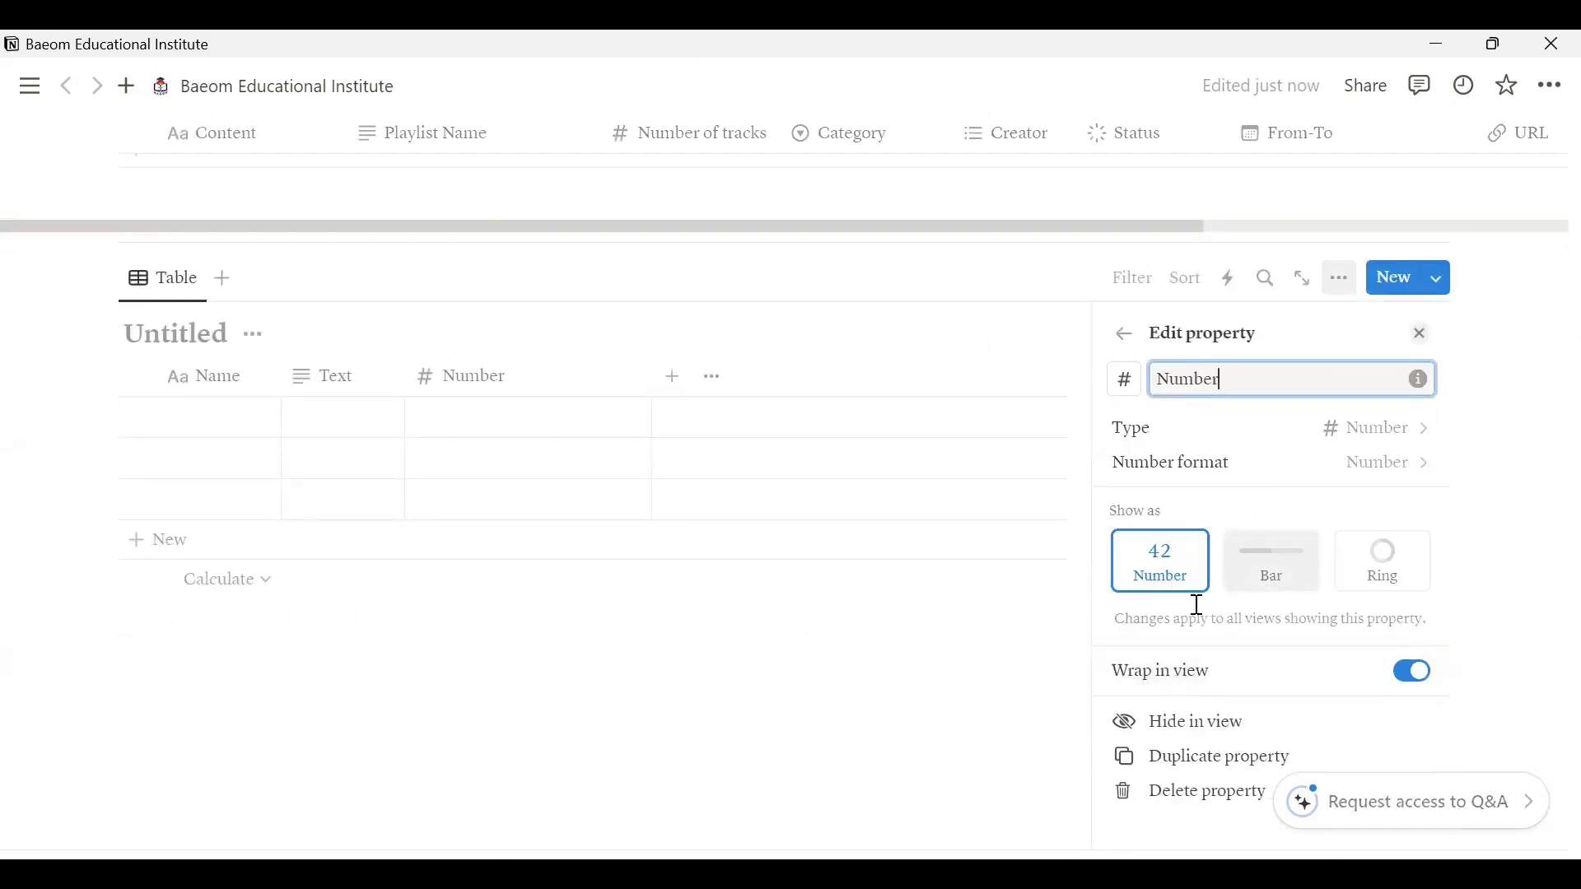
left_click(870, 717)
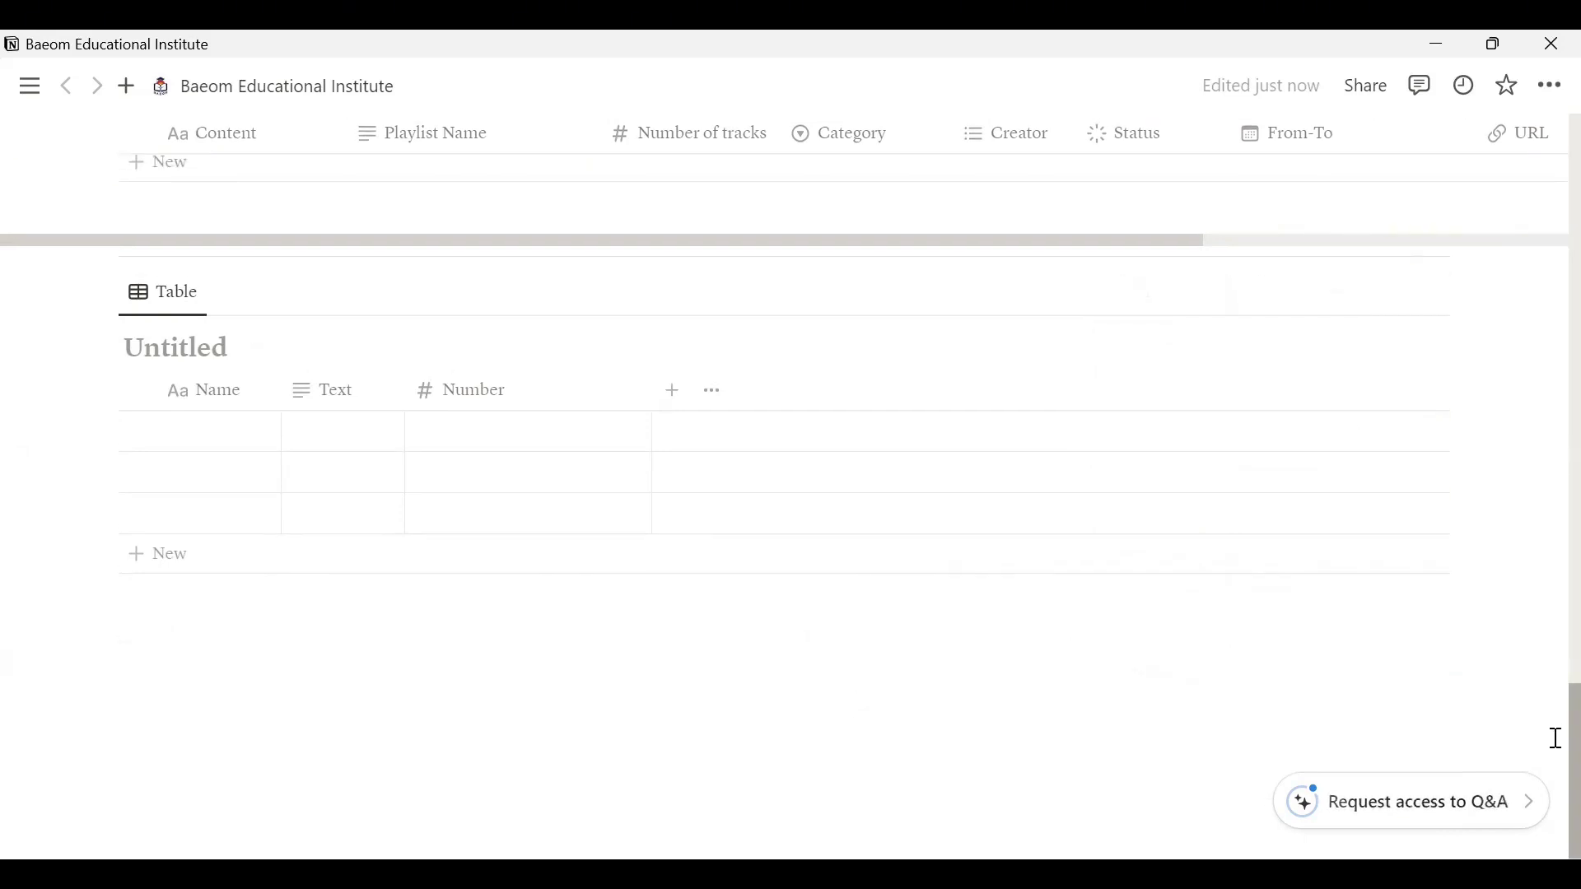
scroll(1556, 733, "up", 5)
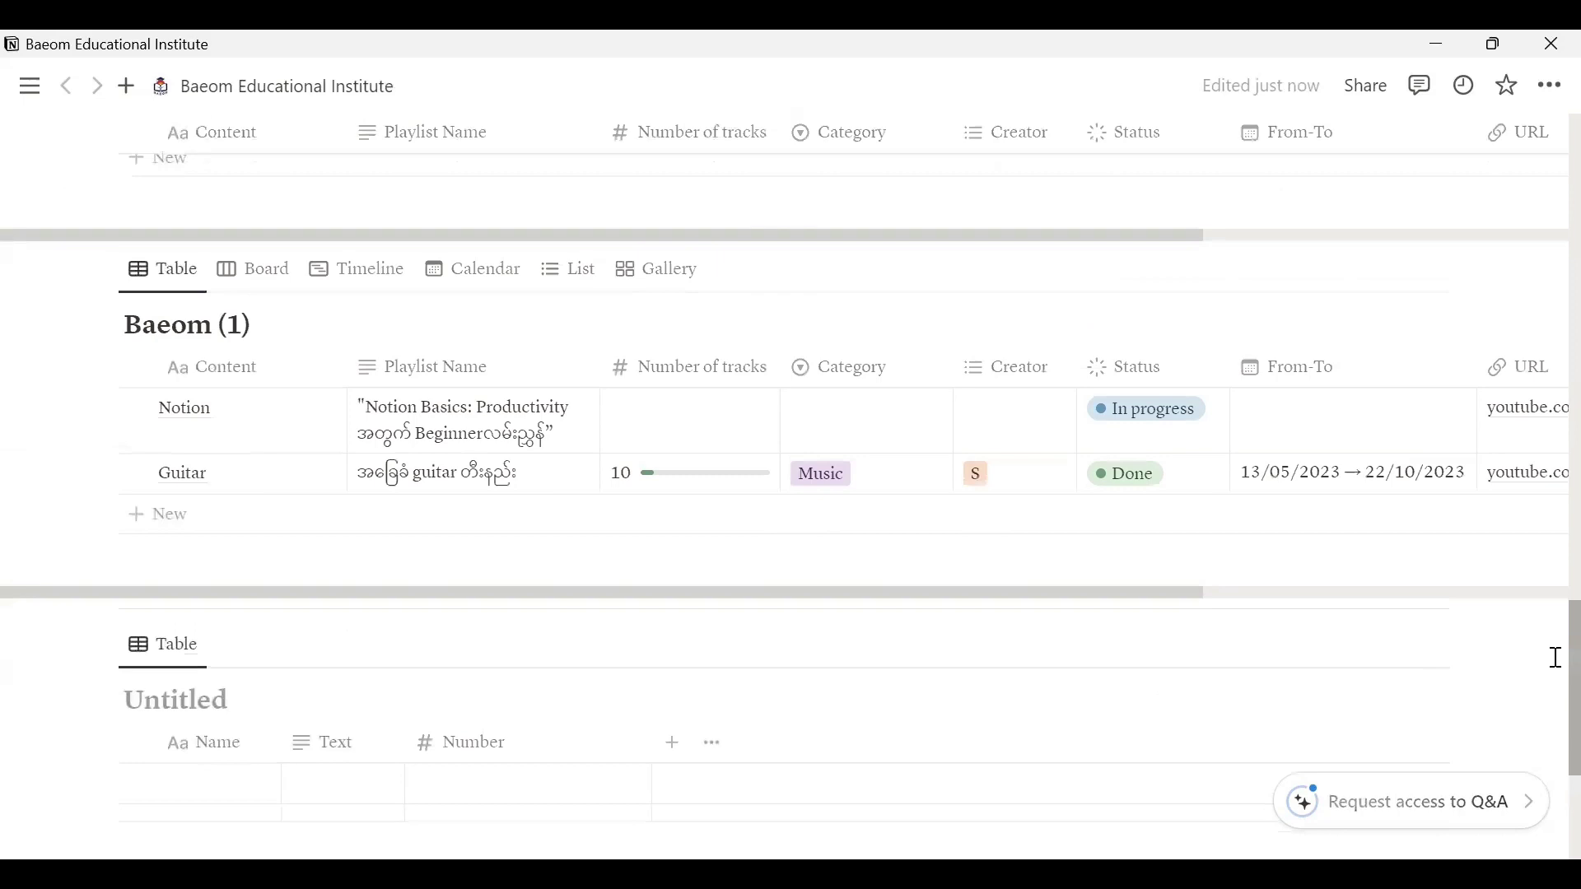
left_click(526, 751)
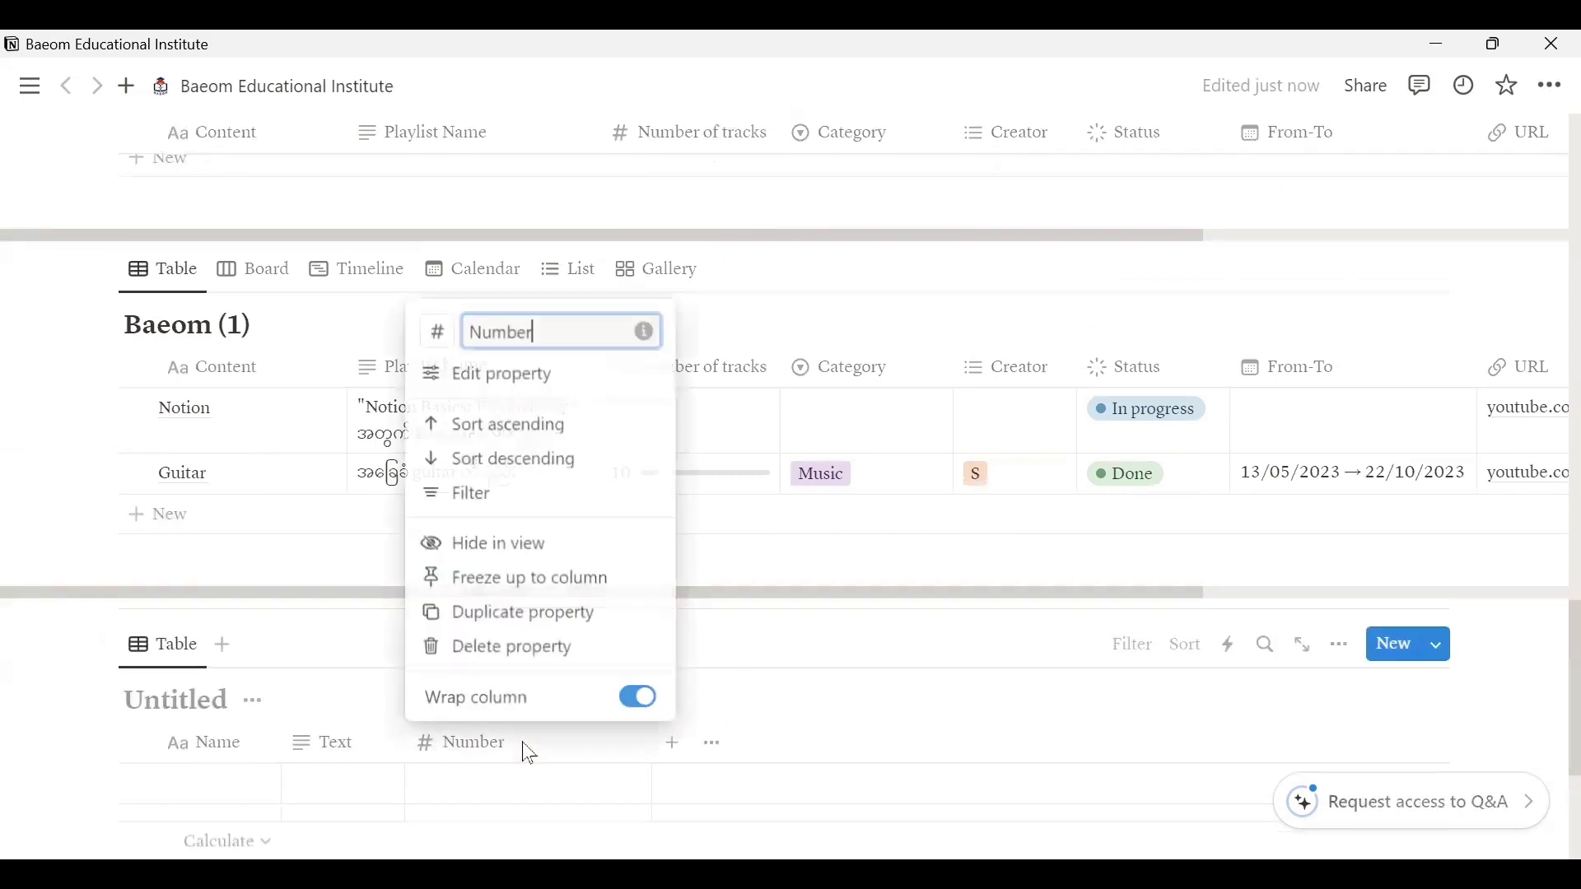
left_click(900, 709)
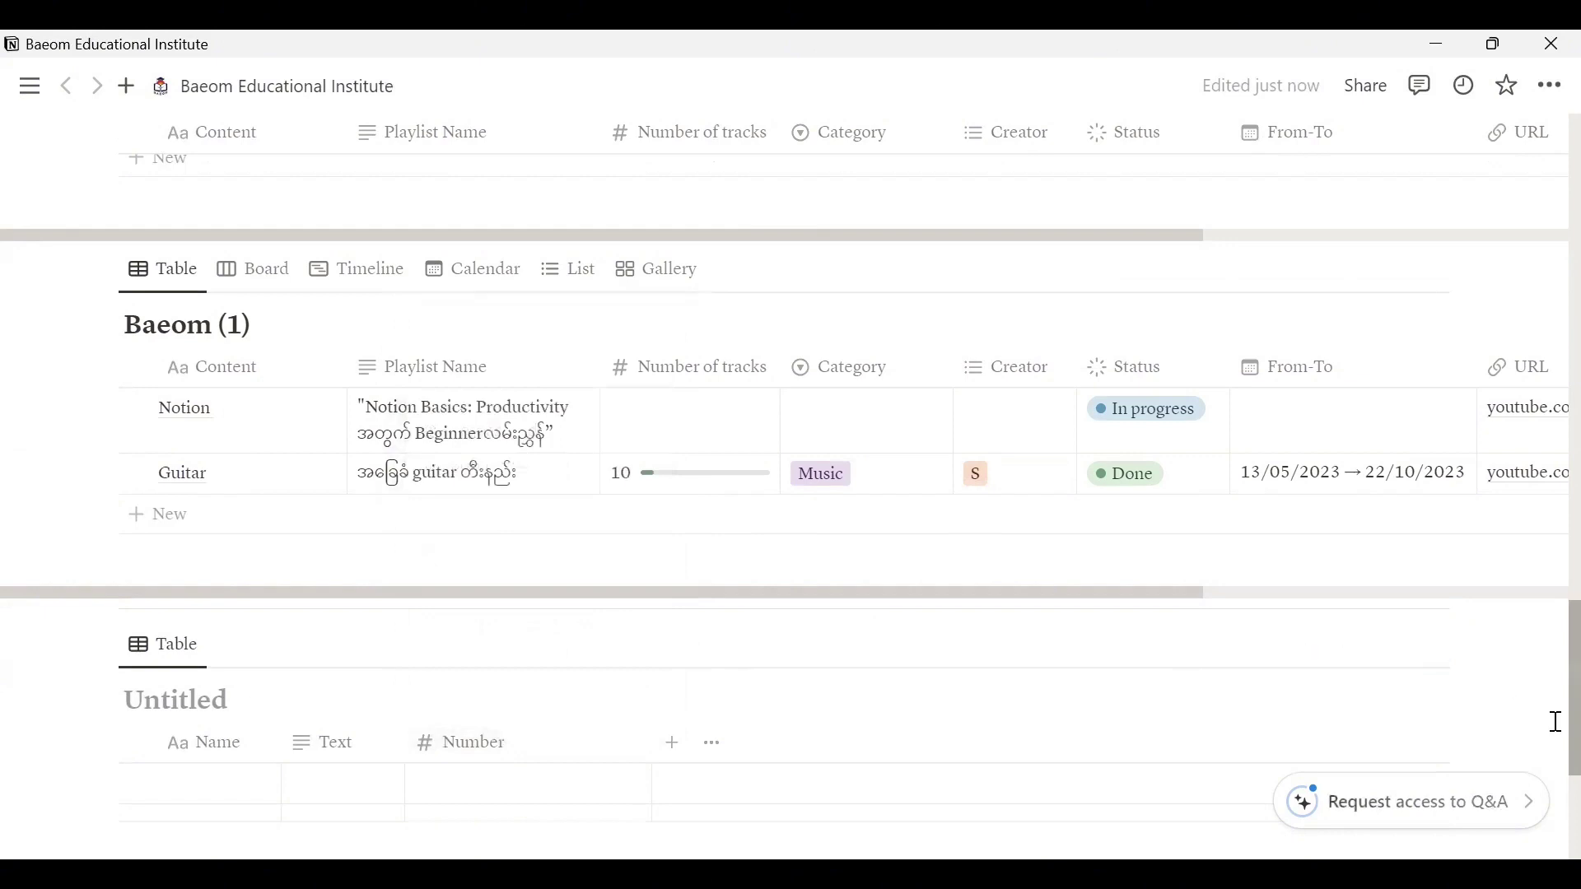
Enter 3 as the Number of tracks for the Notion row in the Baeom (1) table.
scroll(1556, 722, "up", 3)
scroll(1556, 691, "down", 3)
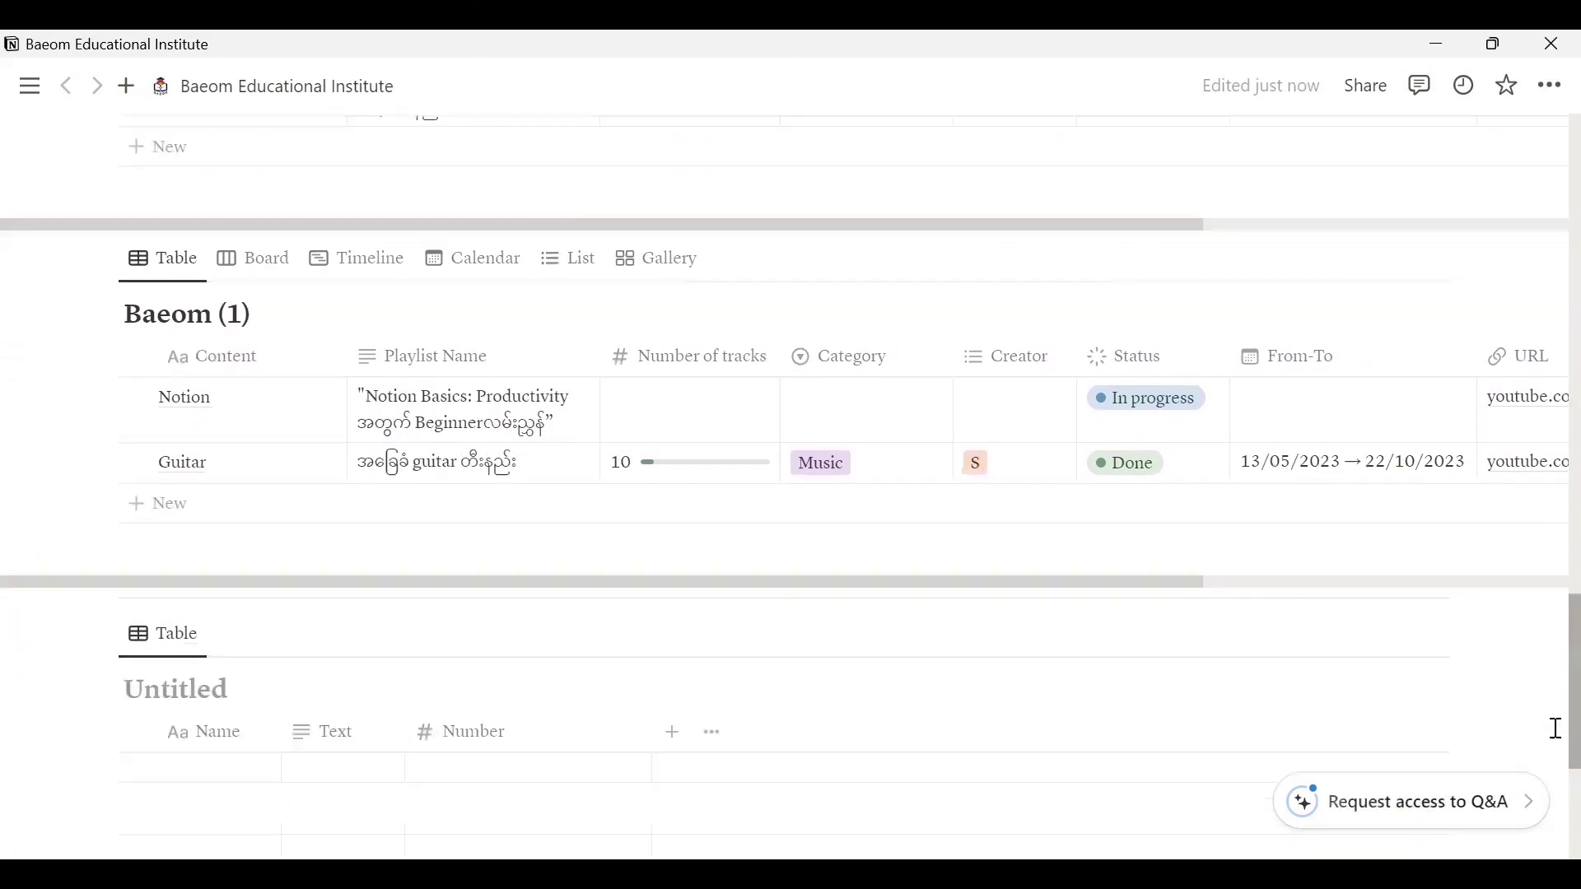
scroll(1556, 728, "down", 1)
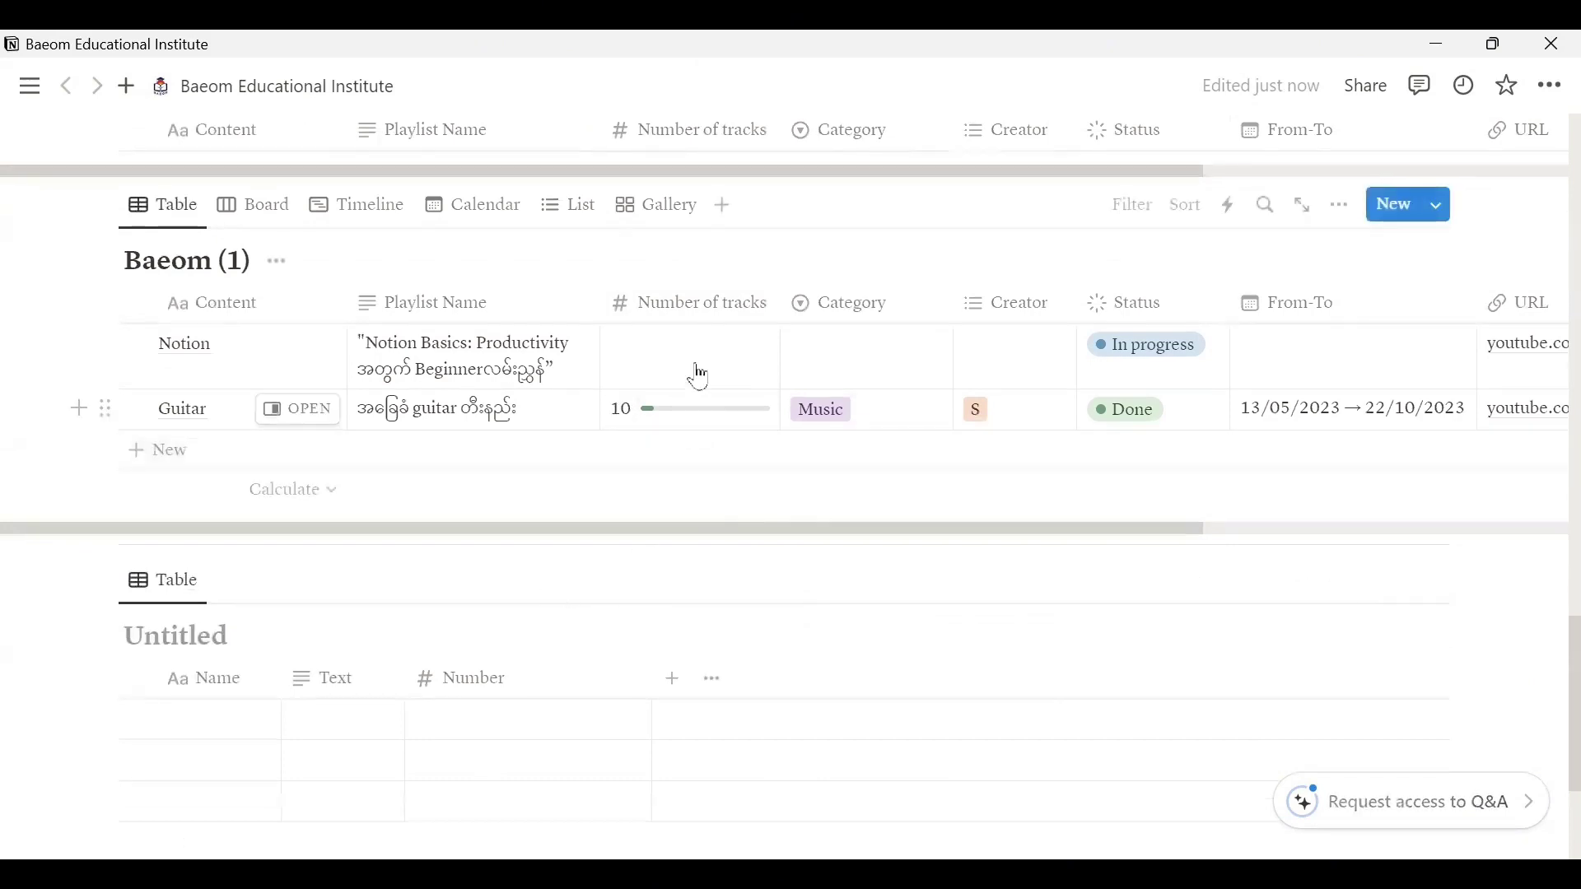
left_click(724, 350)
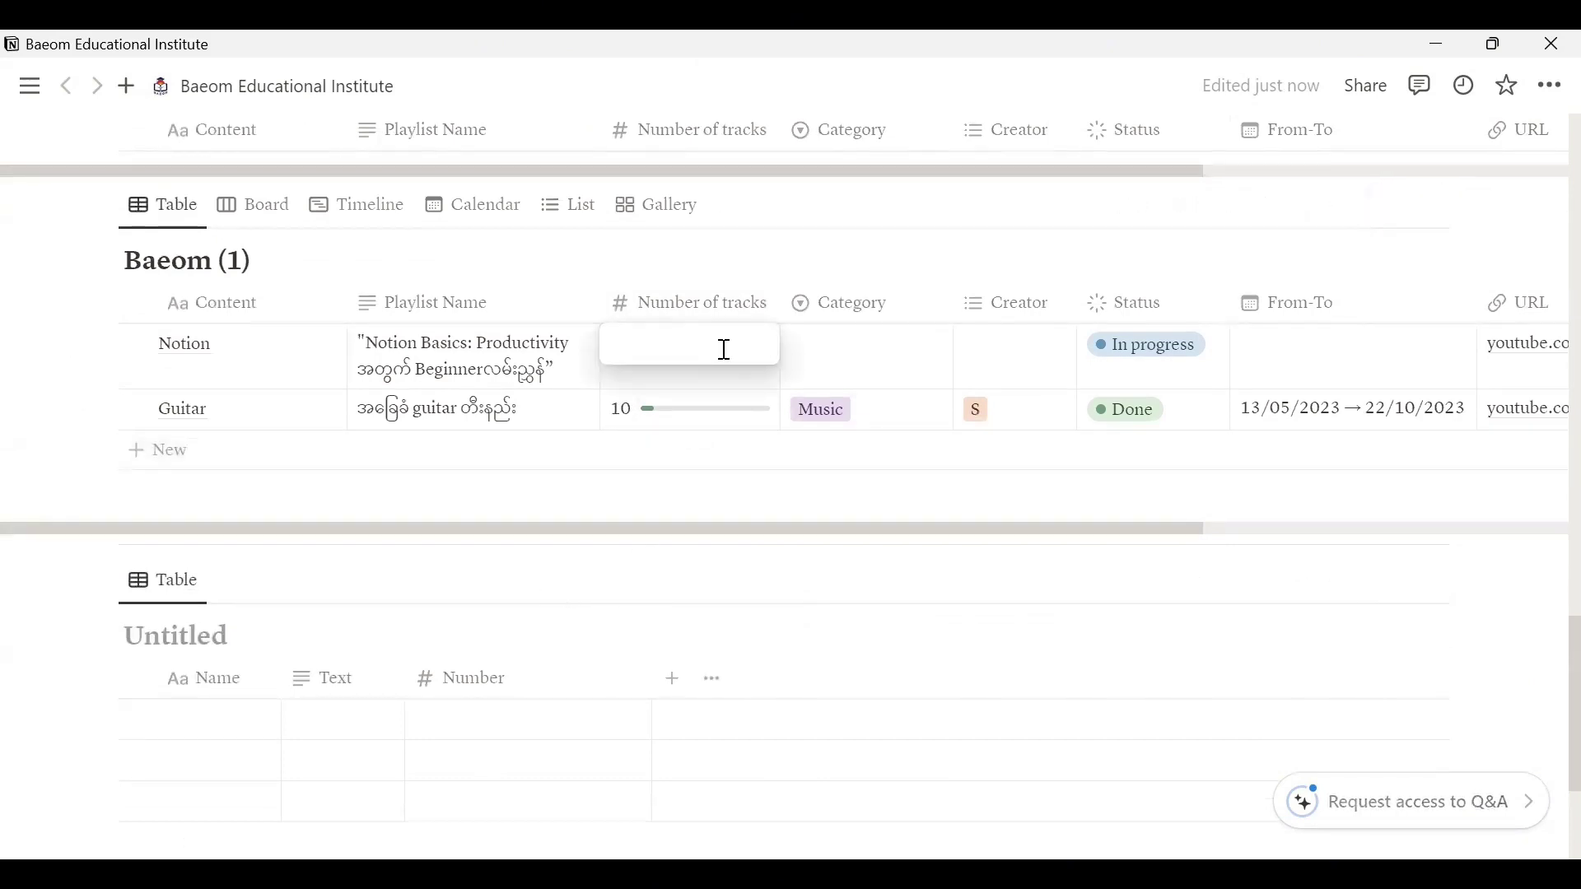
type("3")
key("Return")
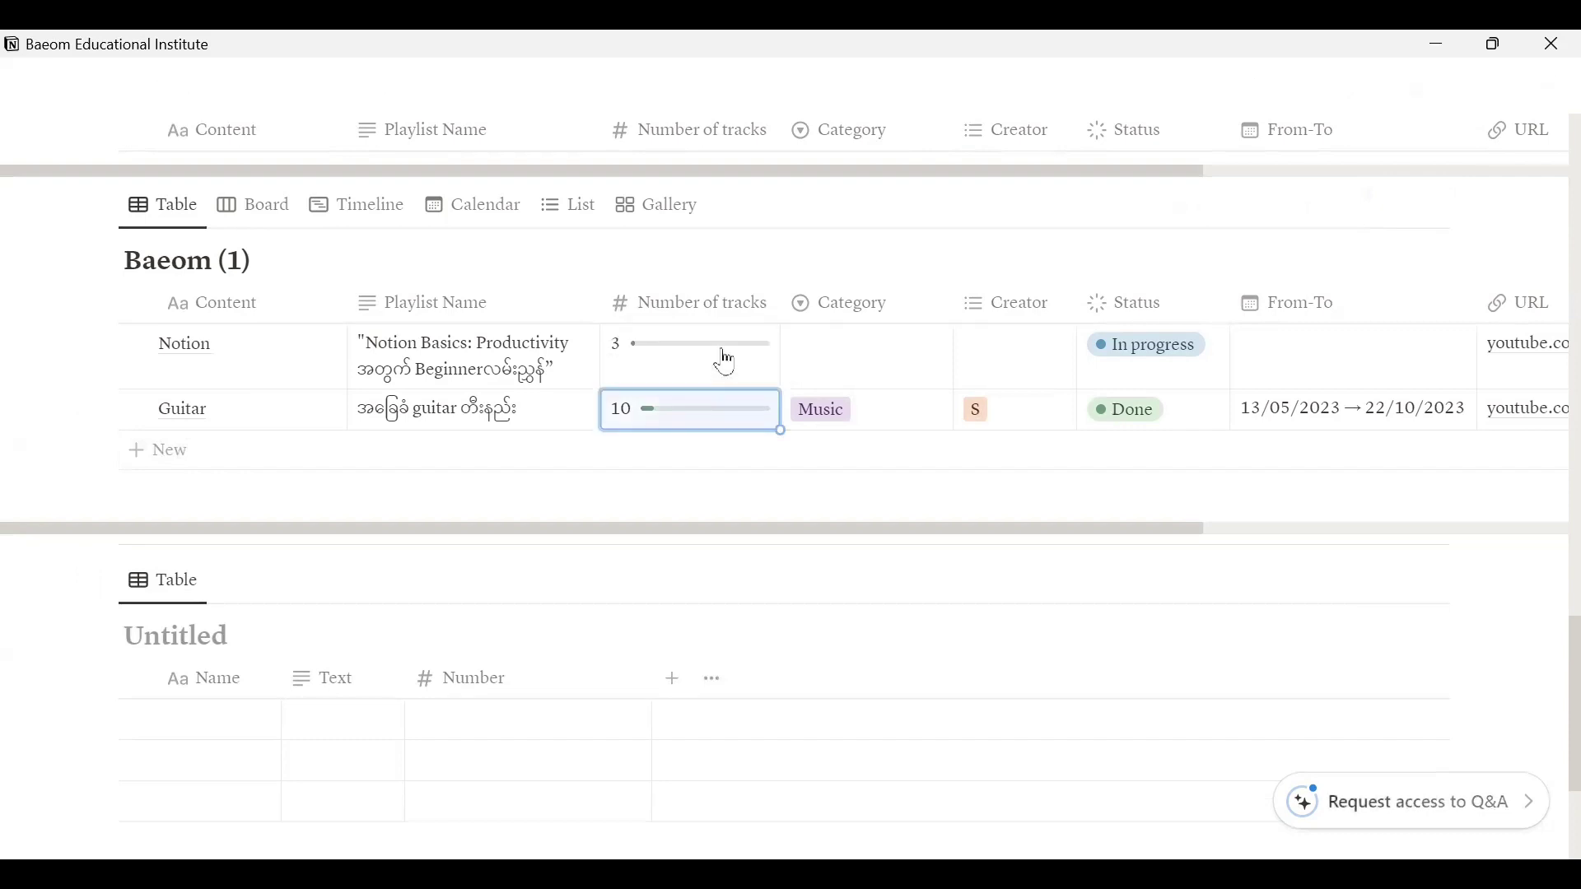
Try the Number and Ring displays on the Baeom (1) Number of tracks property, and set it back to Bar with the Number format.
mouse_move(704, 338)
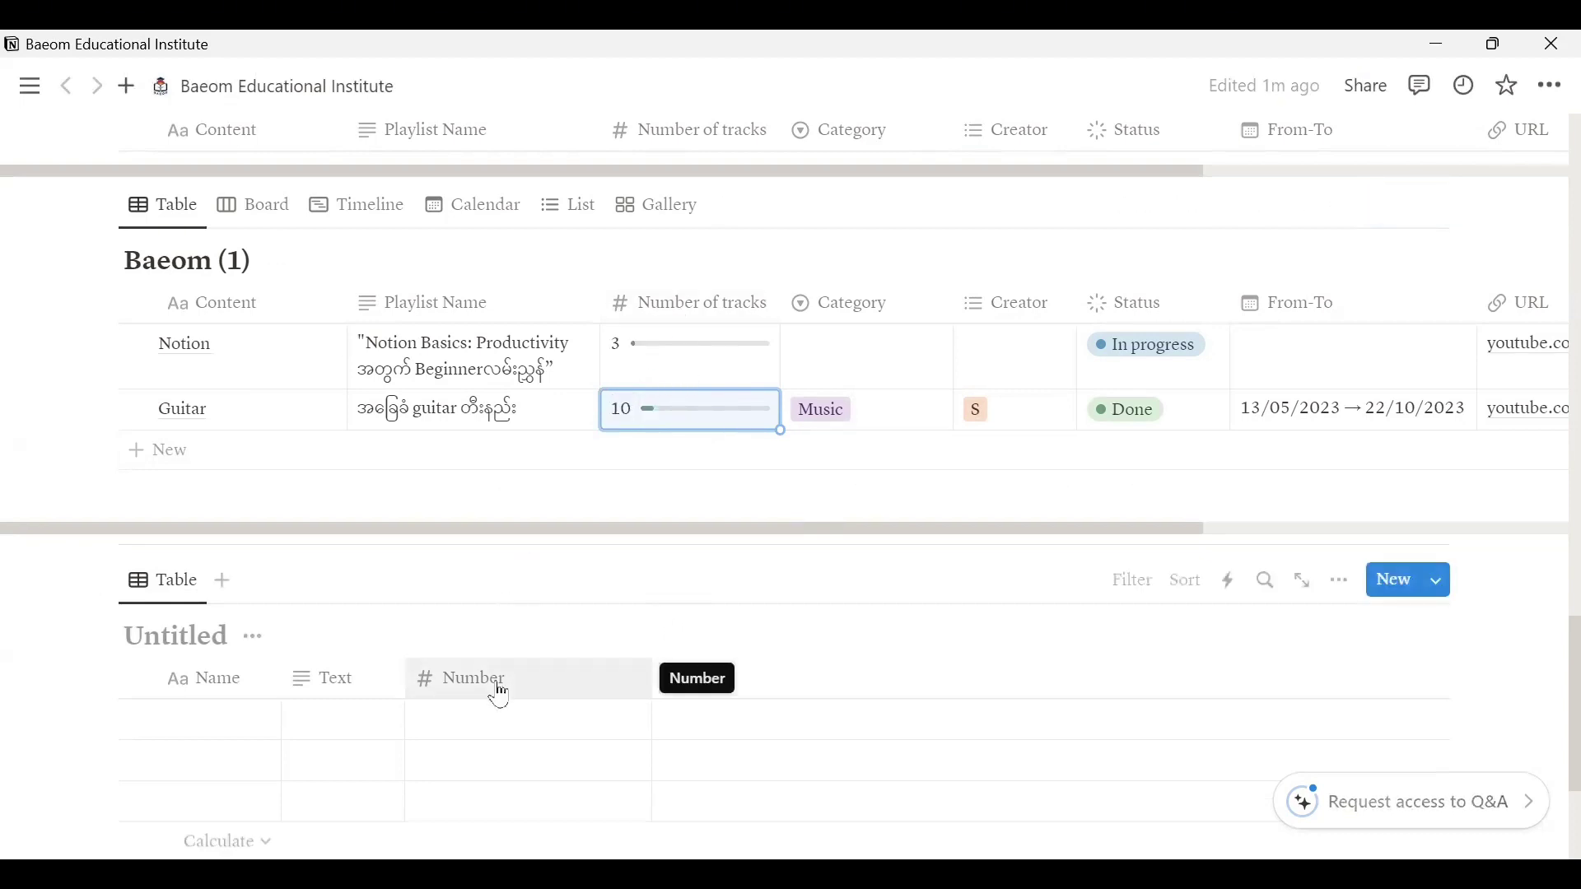
left_click(706, 305)
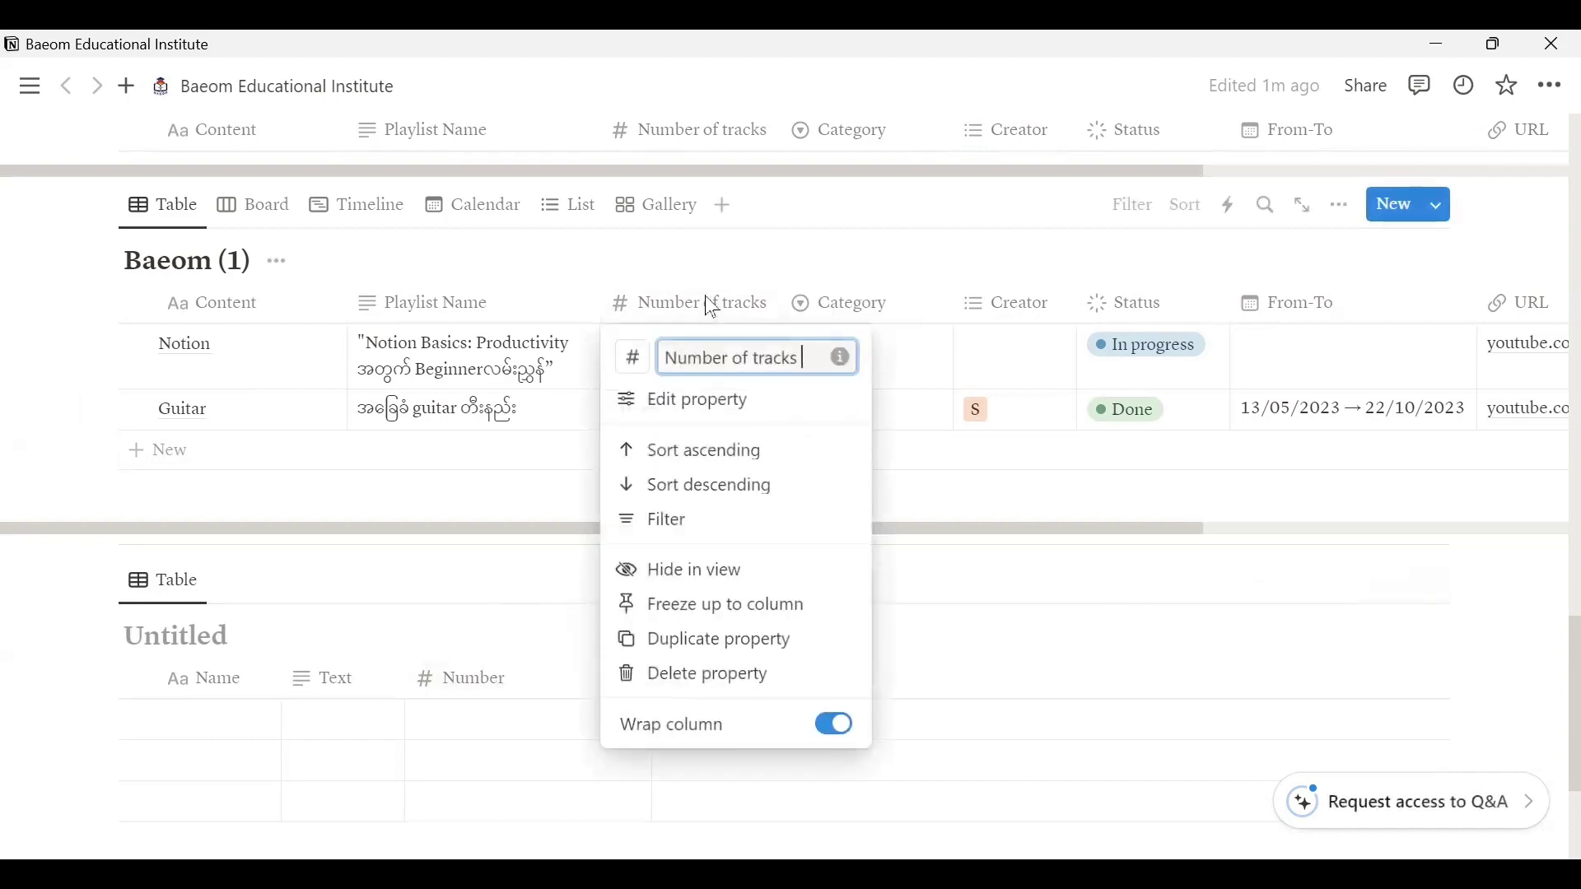
left_click(700, 404)
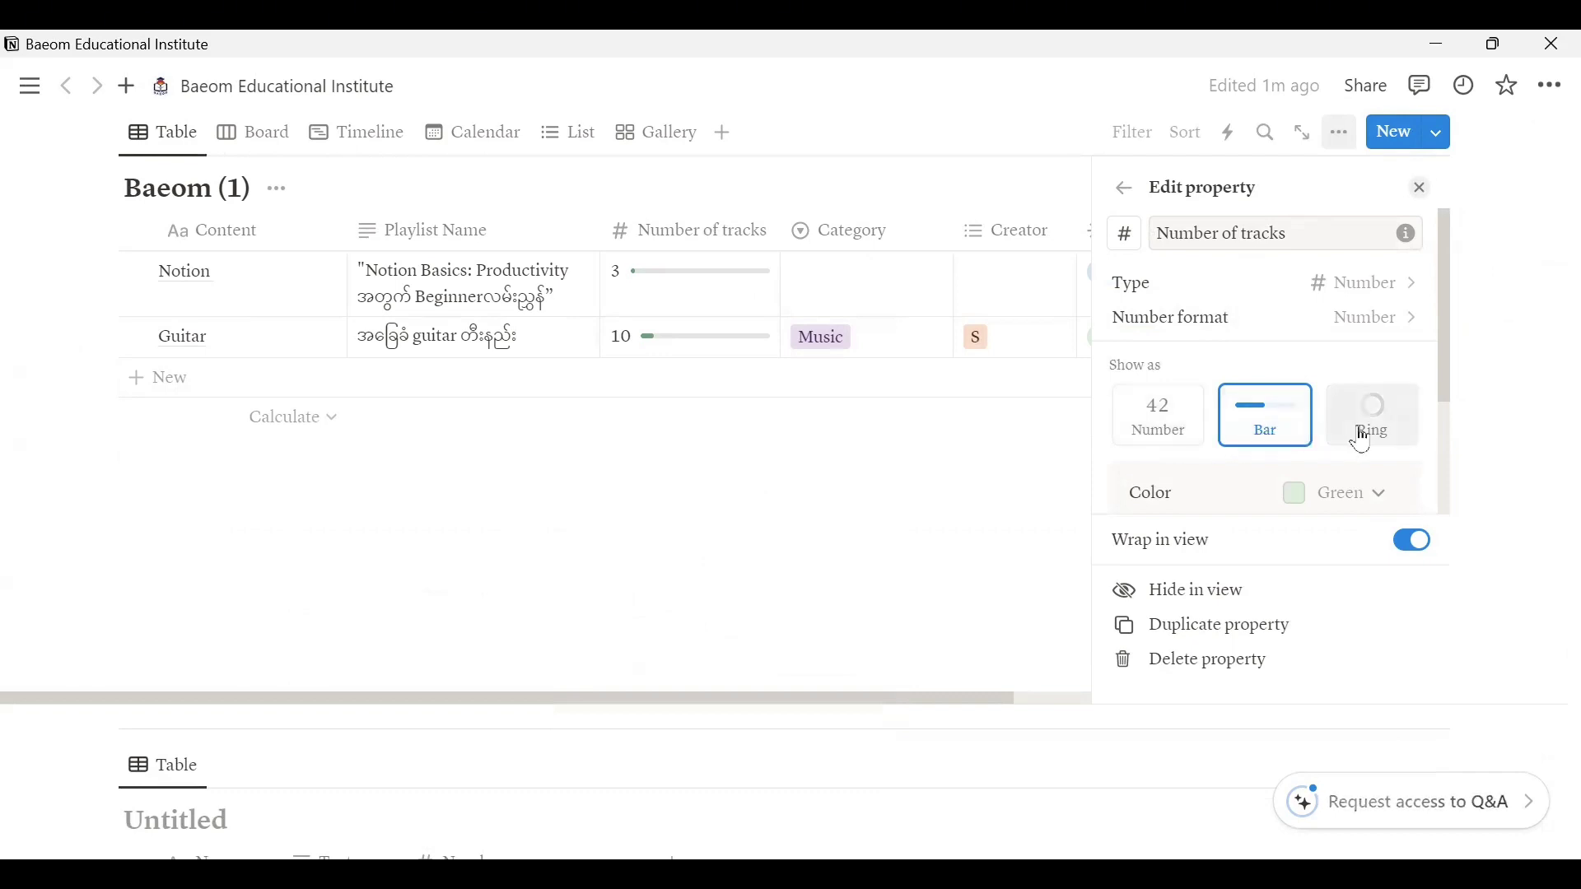
left_click(1179, 430)
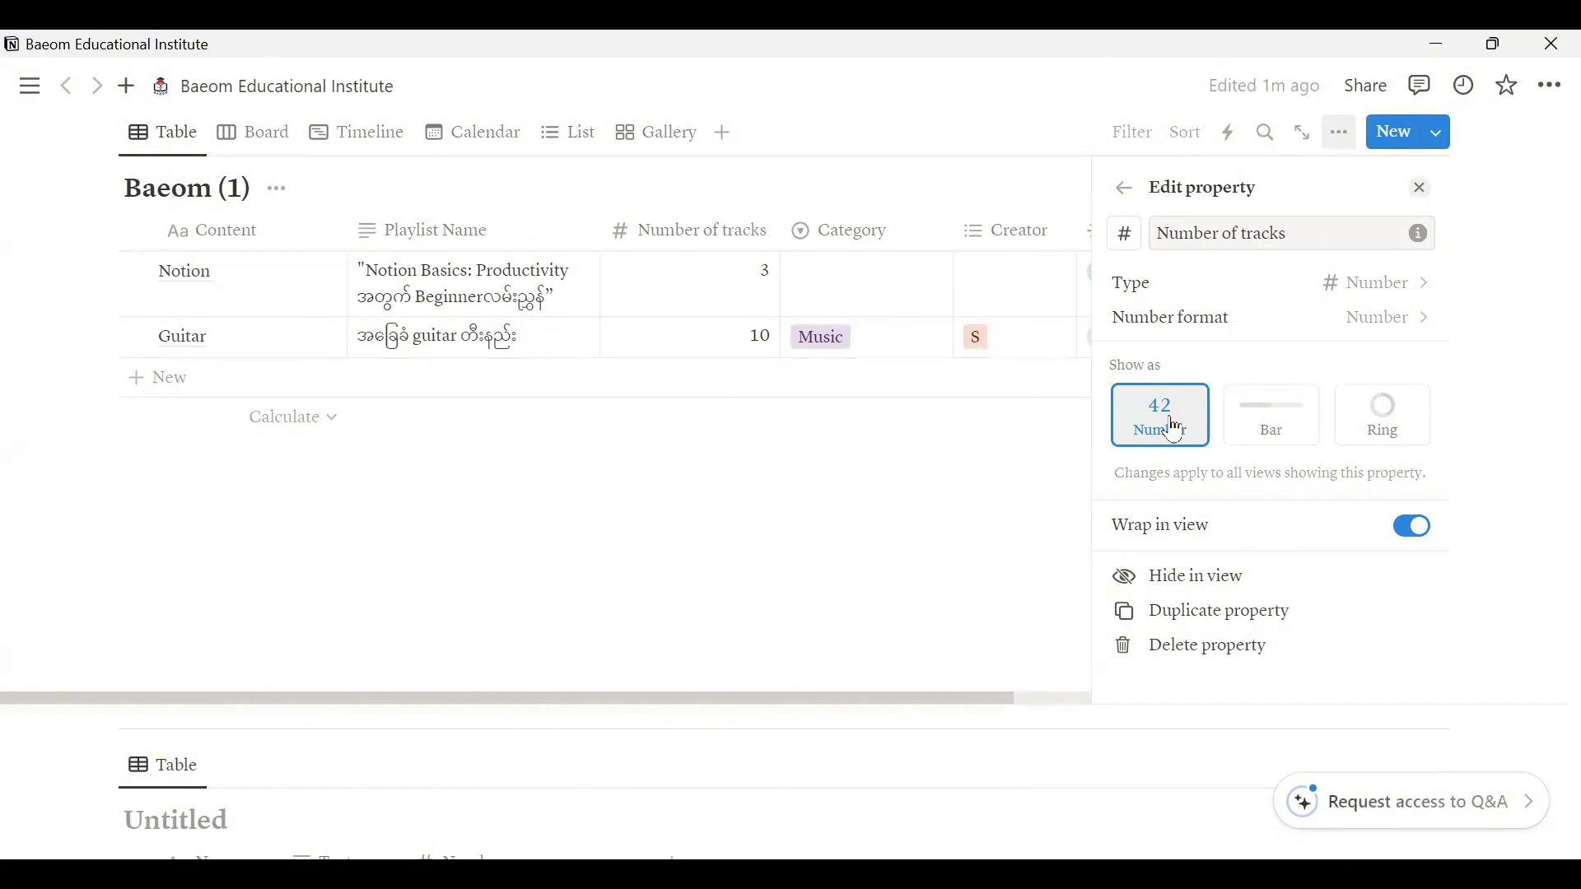
left_click(1409, 425)
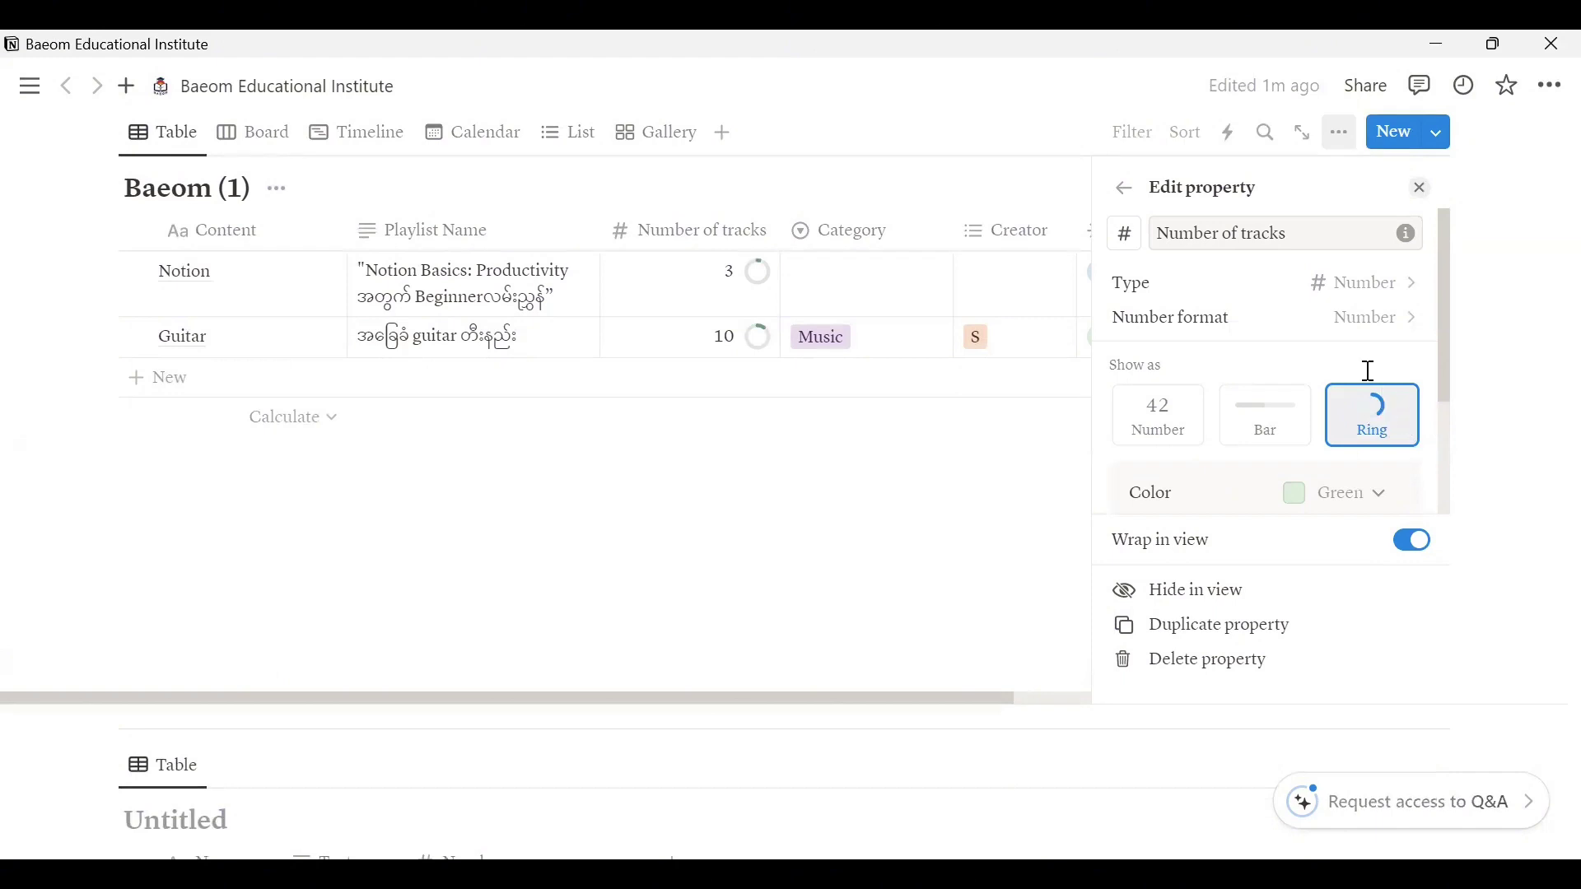
left_click(1274, 415)
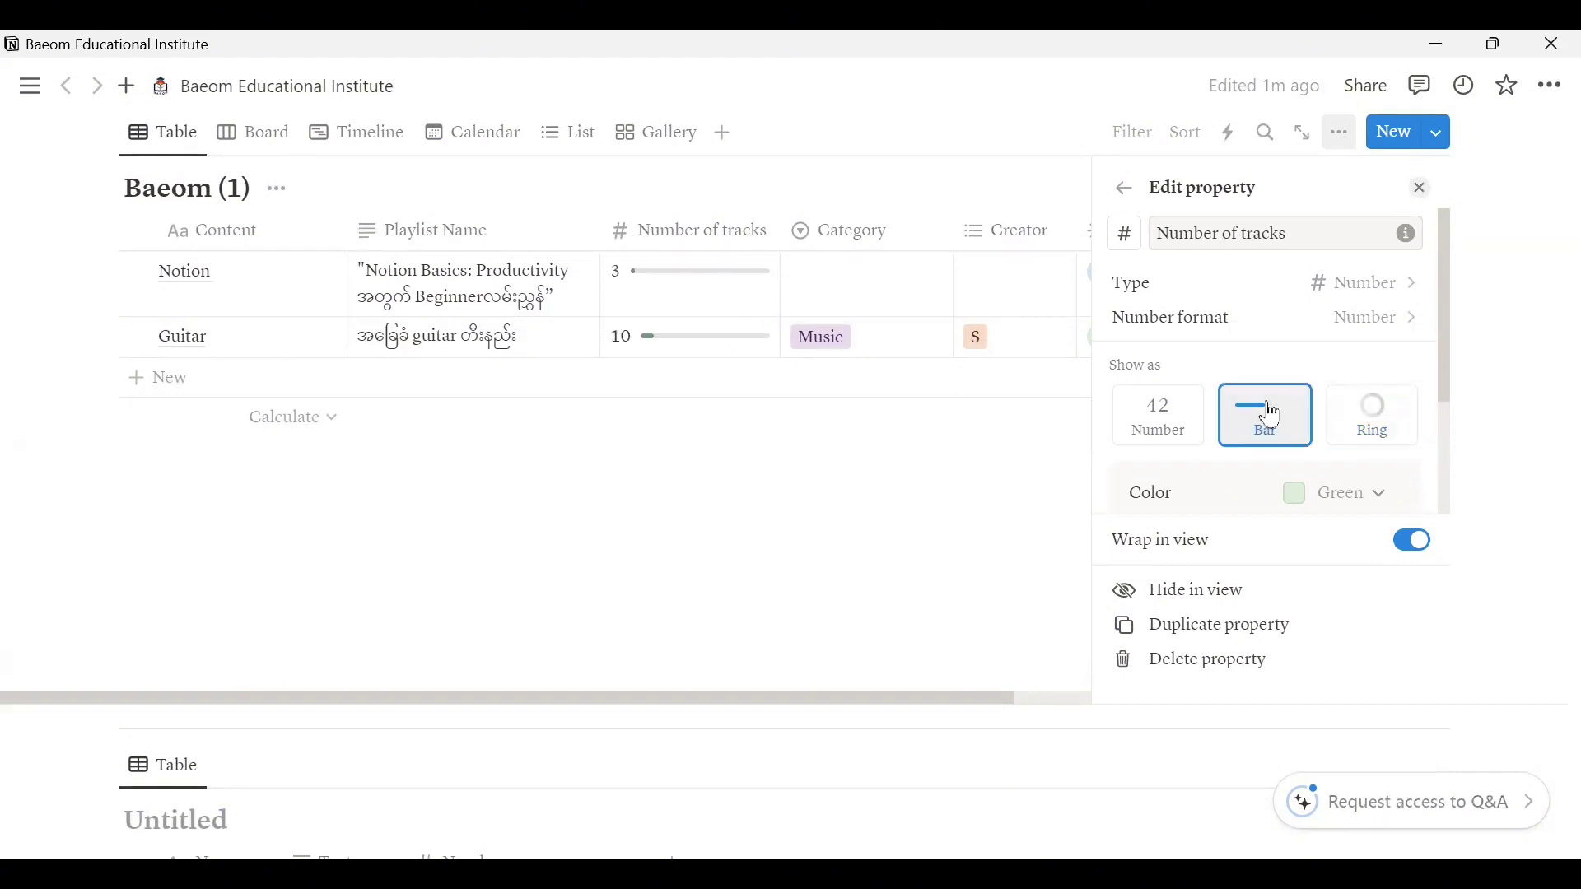
left_click(1345, 309)
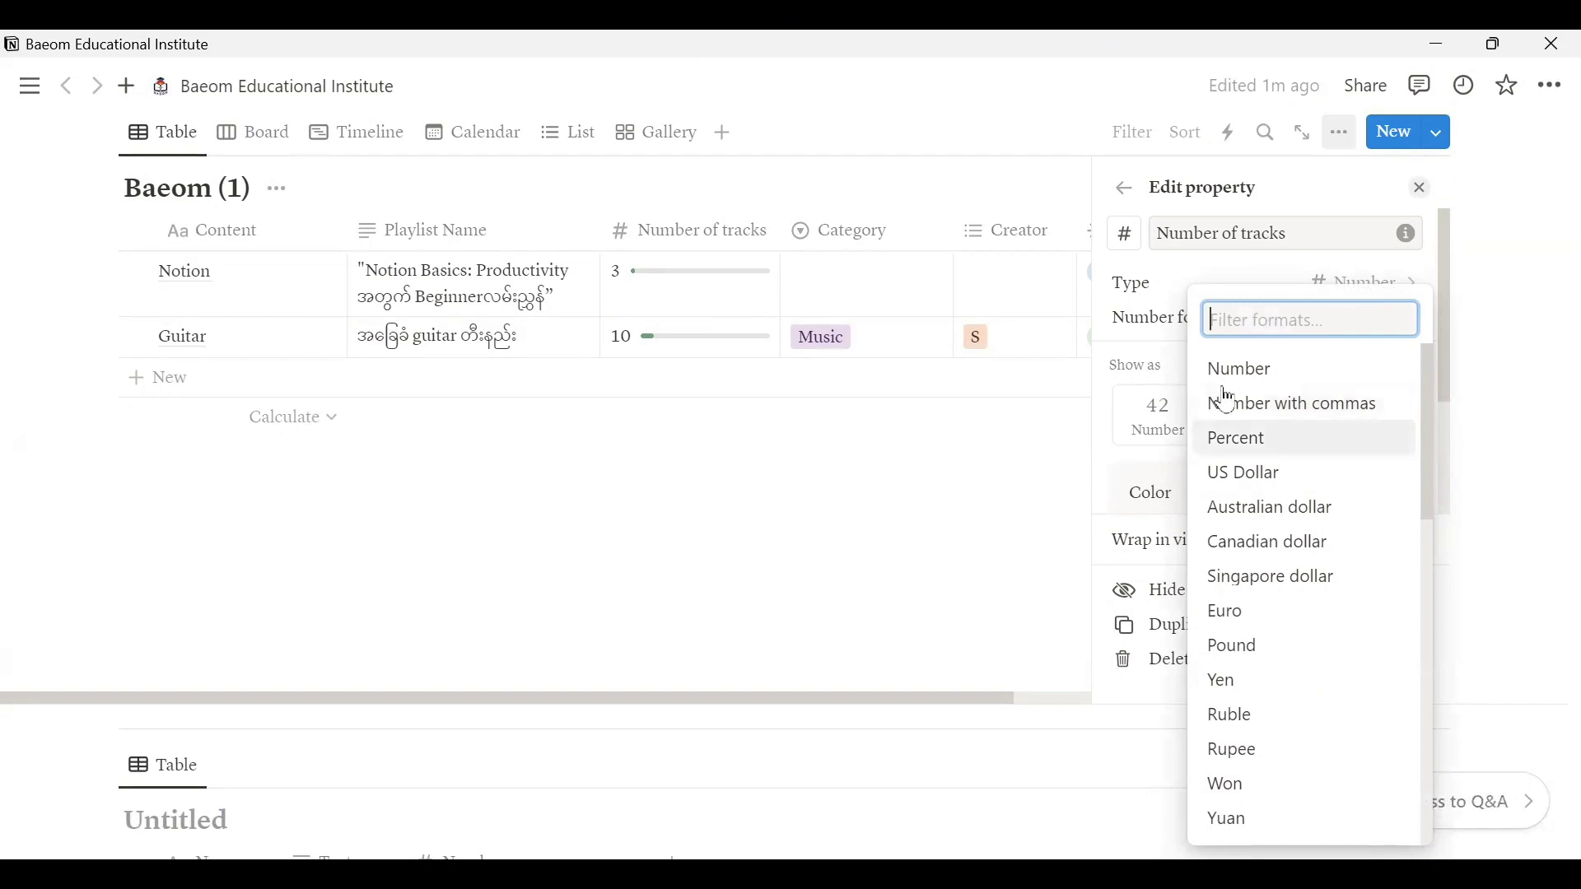
left_click(1252, 369)
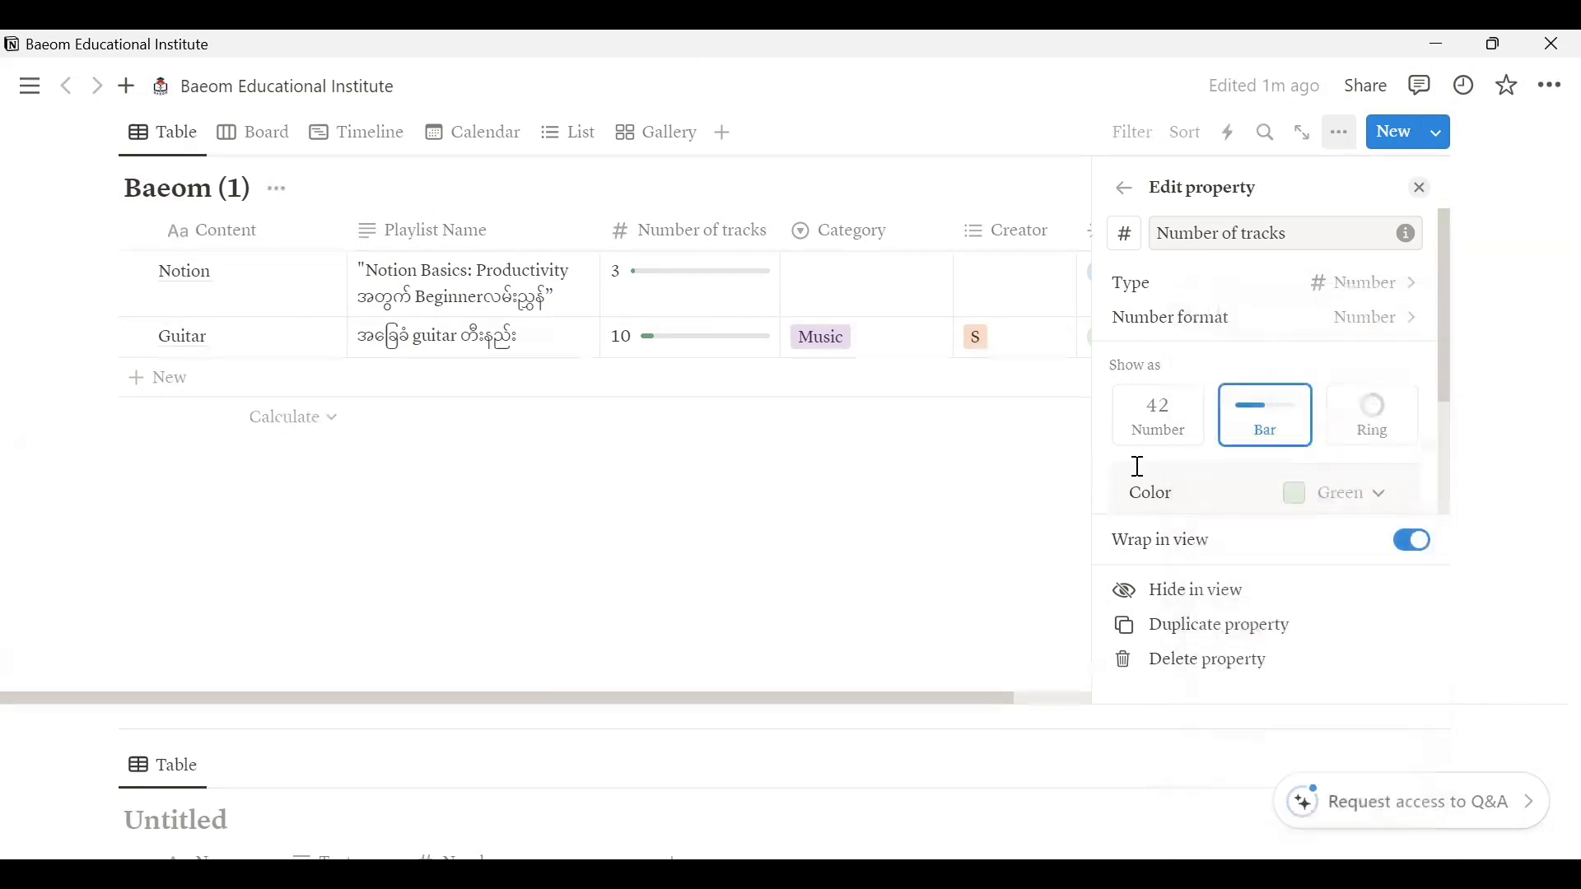
Narrow the Number column of the untitled database and add a Select property after it.
left_click(1027, 516)
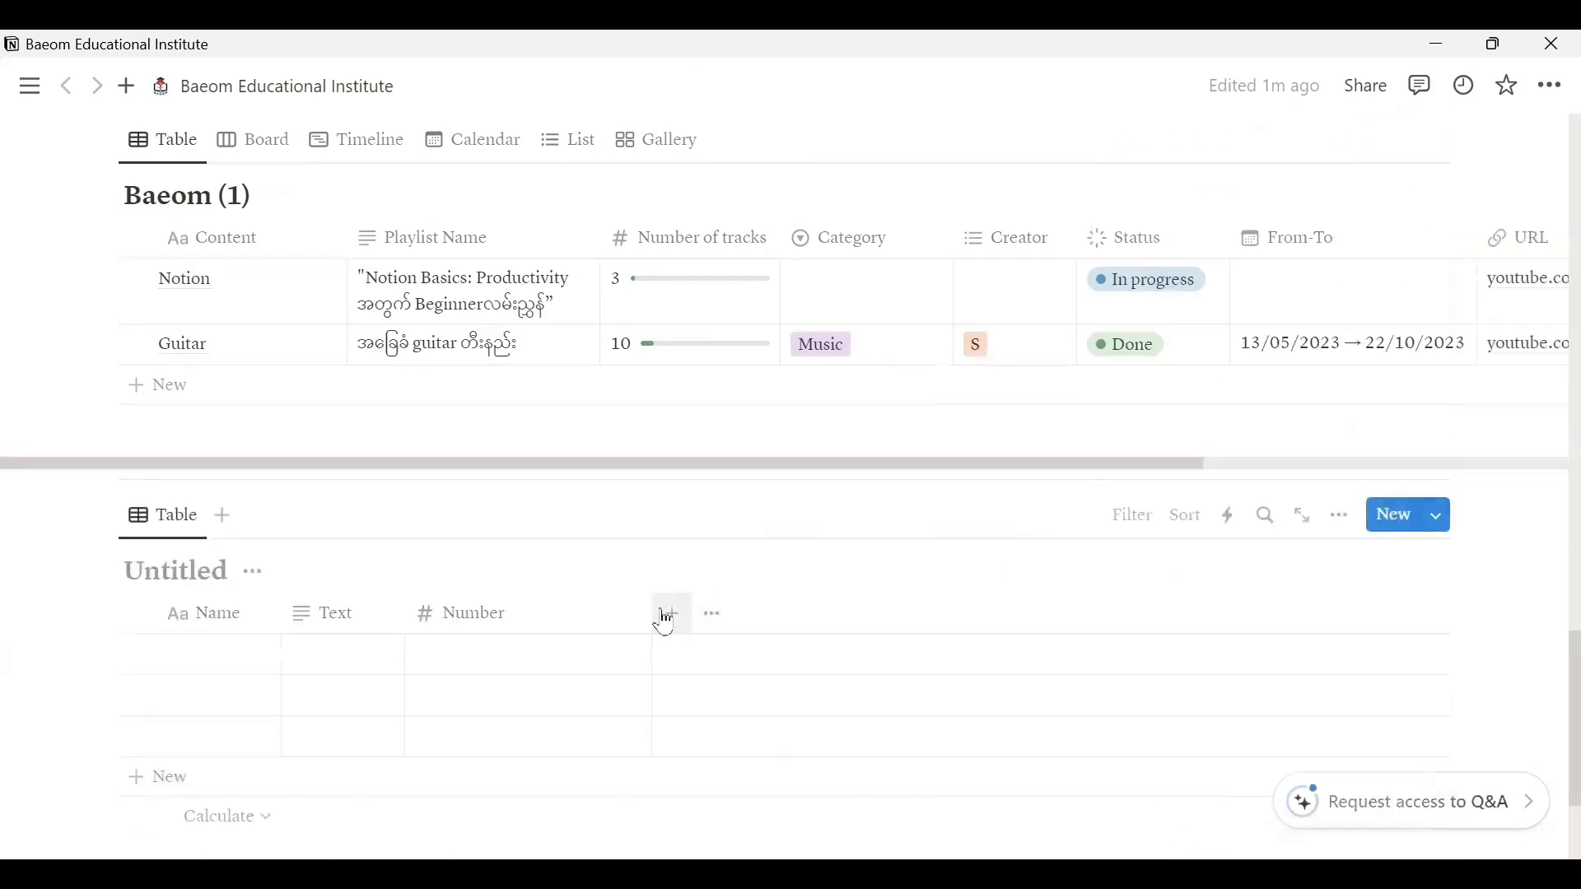
left_click_drag(654, 614, 531, 613)
left_click(550, 614)
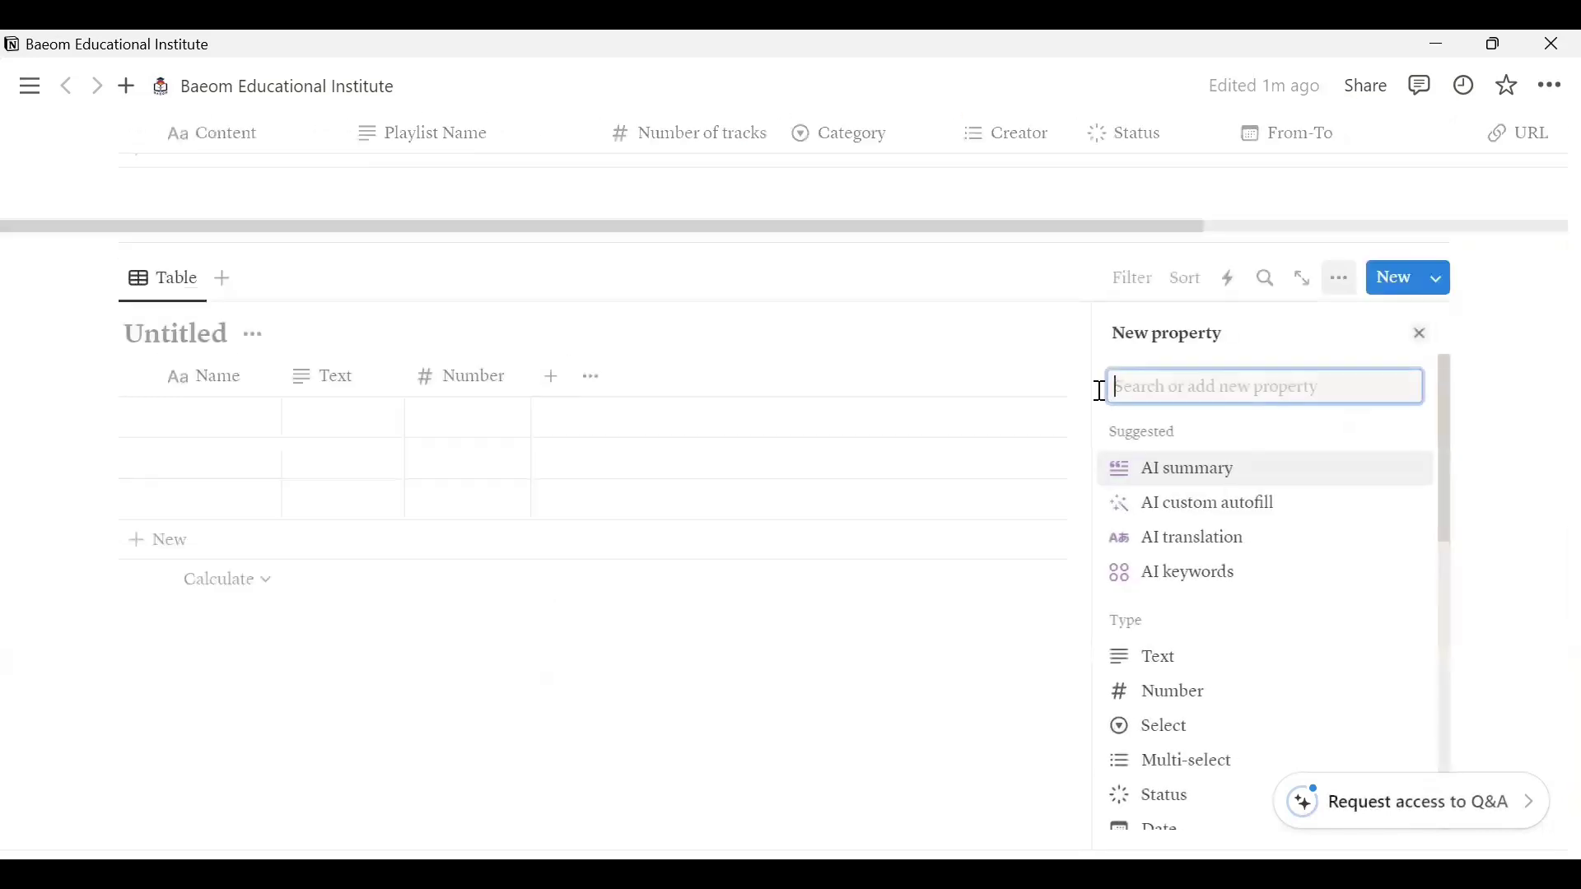
left_click(1205, 741)
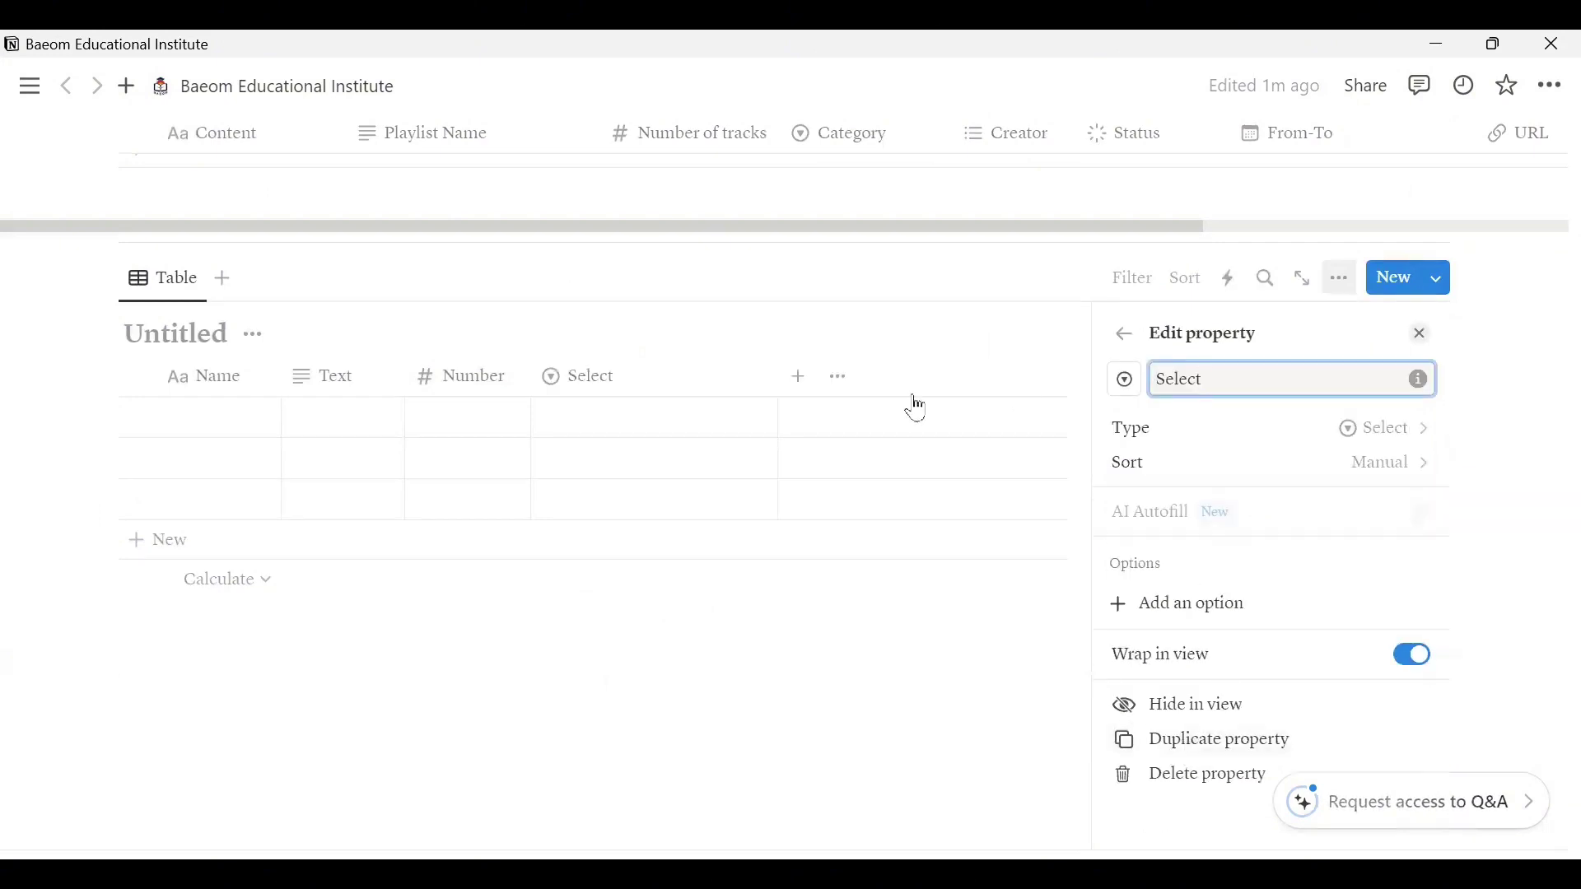
left_click(833, 333)
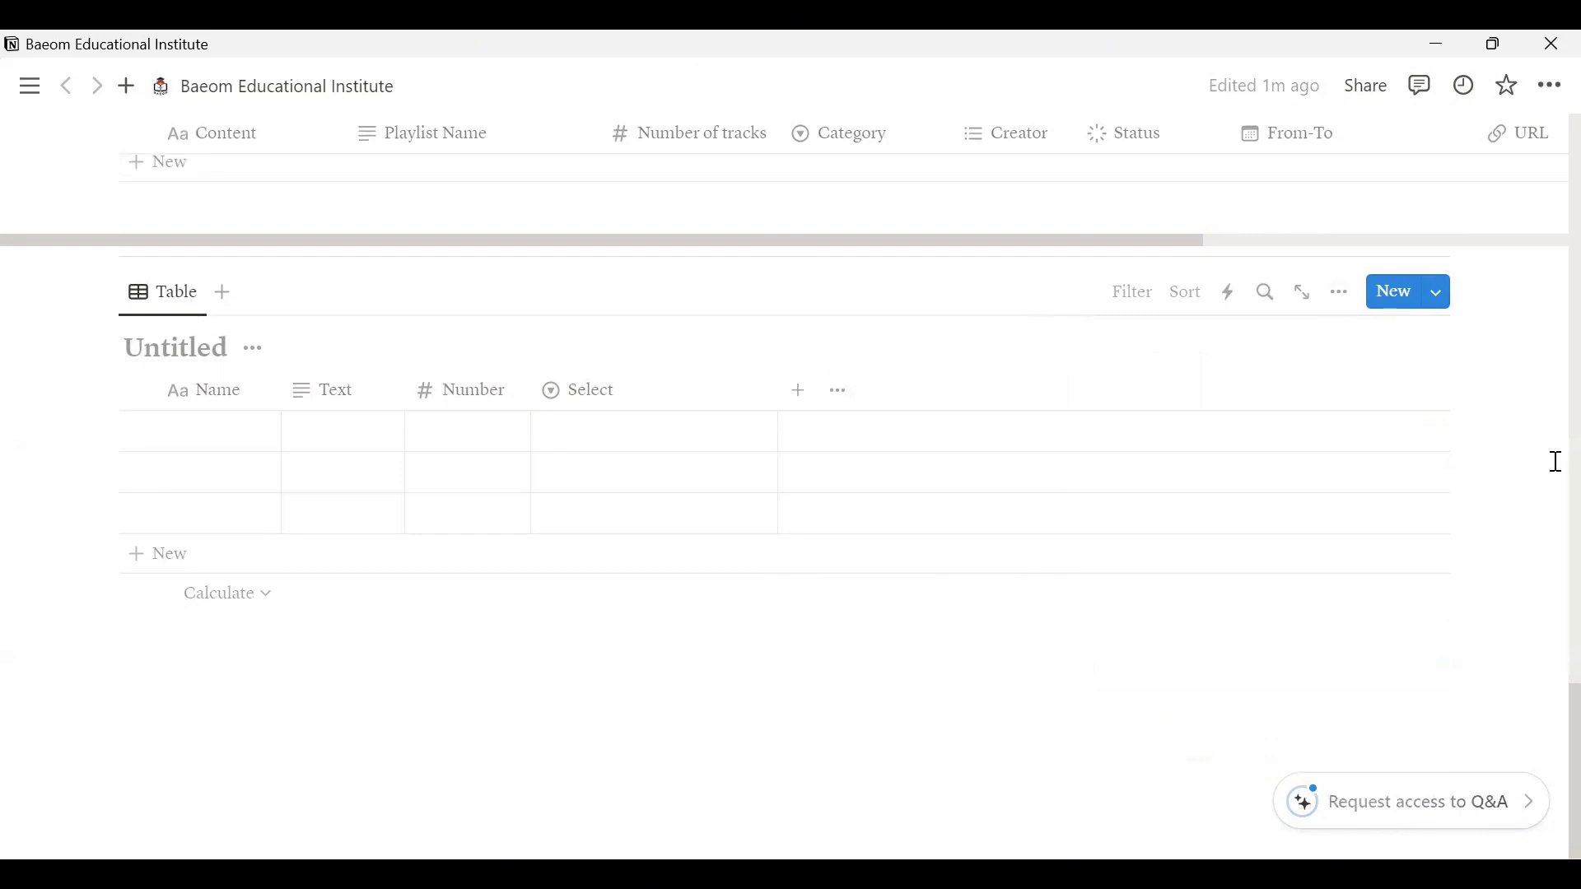
Create a Grammar option as the Category of the Notion row in the Baeom (1) table.
scroll(1556, 684, "up", 4)
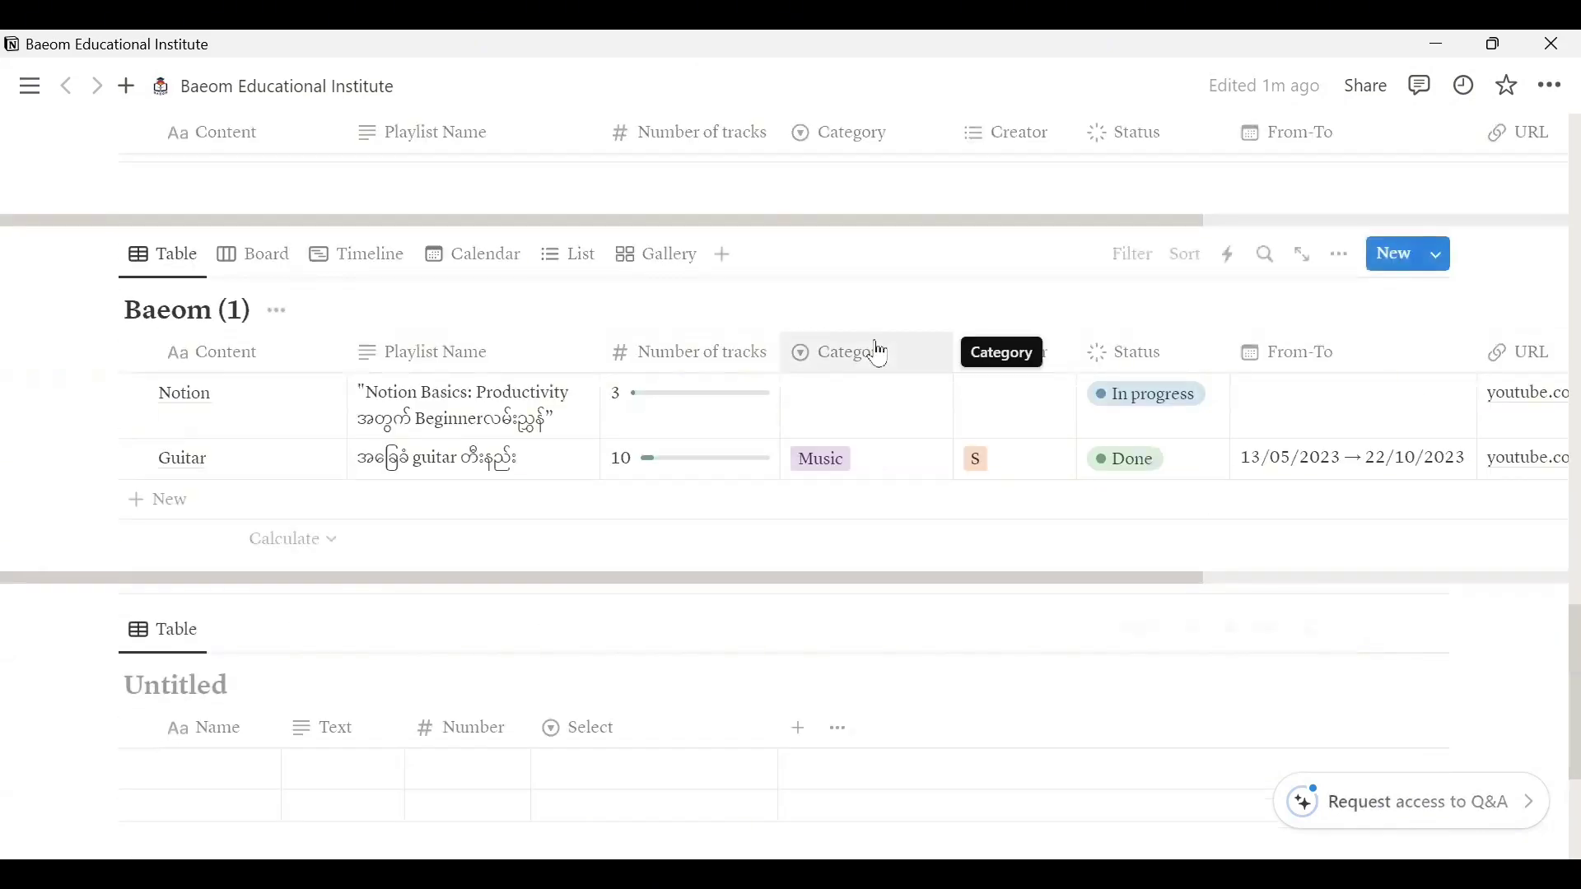
left_click(881, 412)
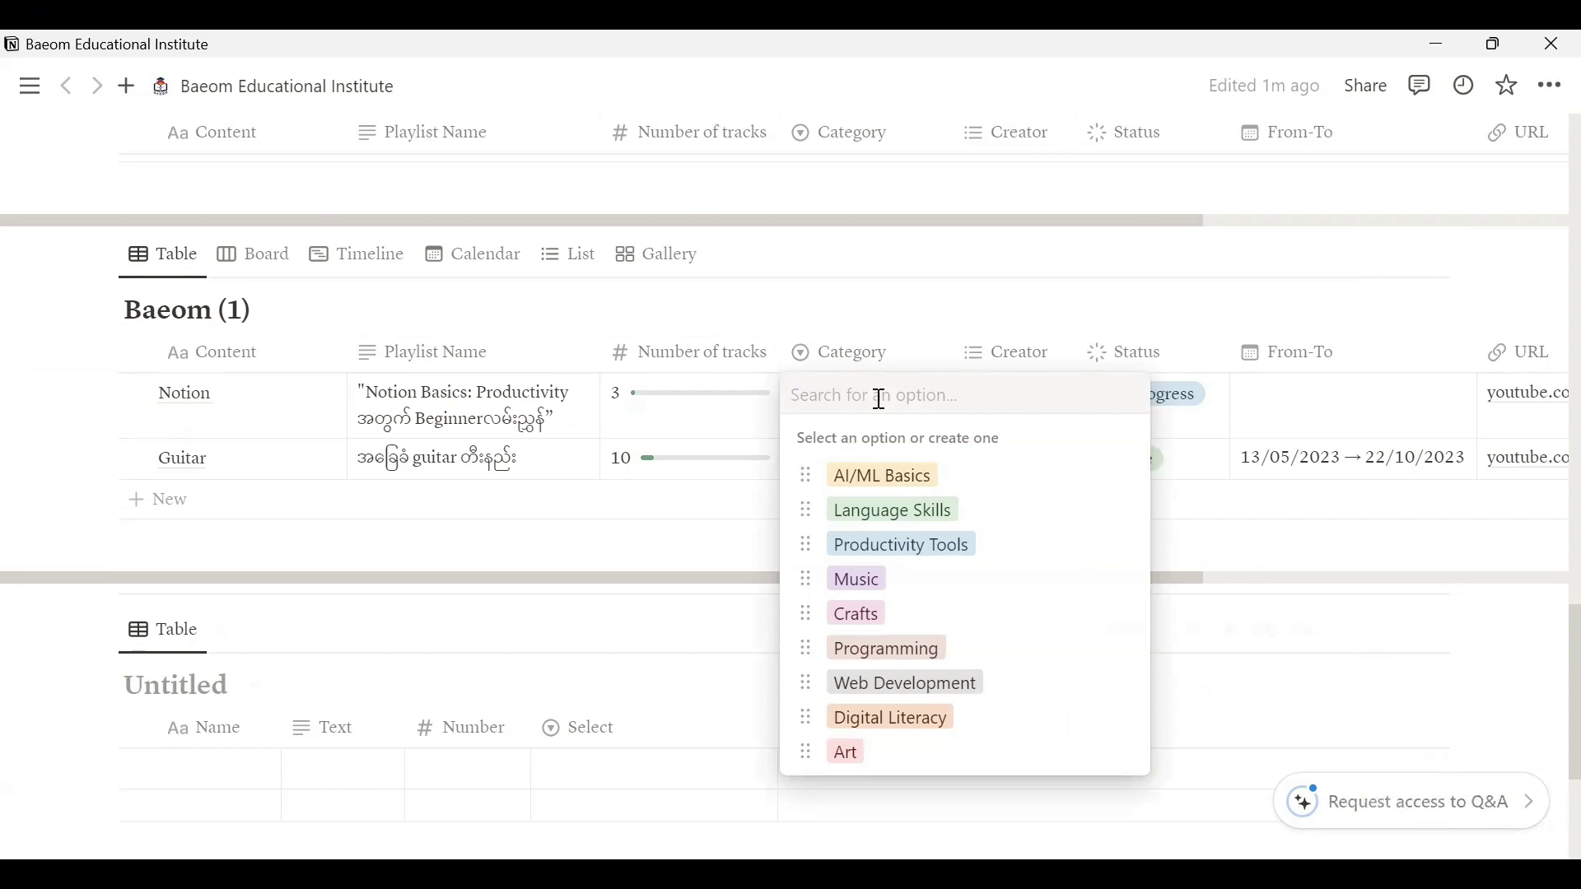
type("Gra")
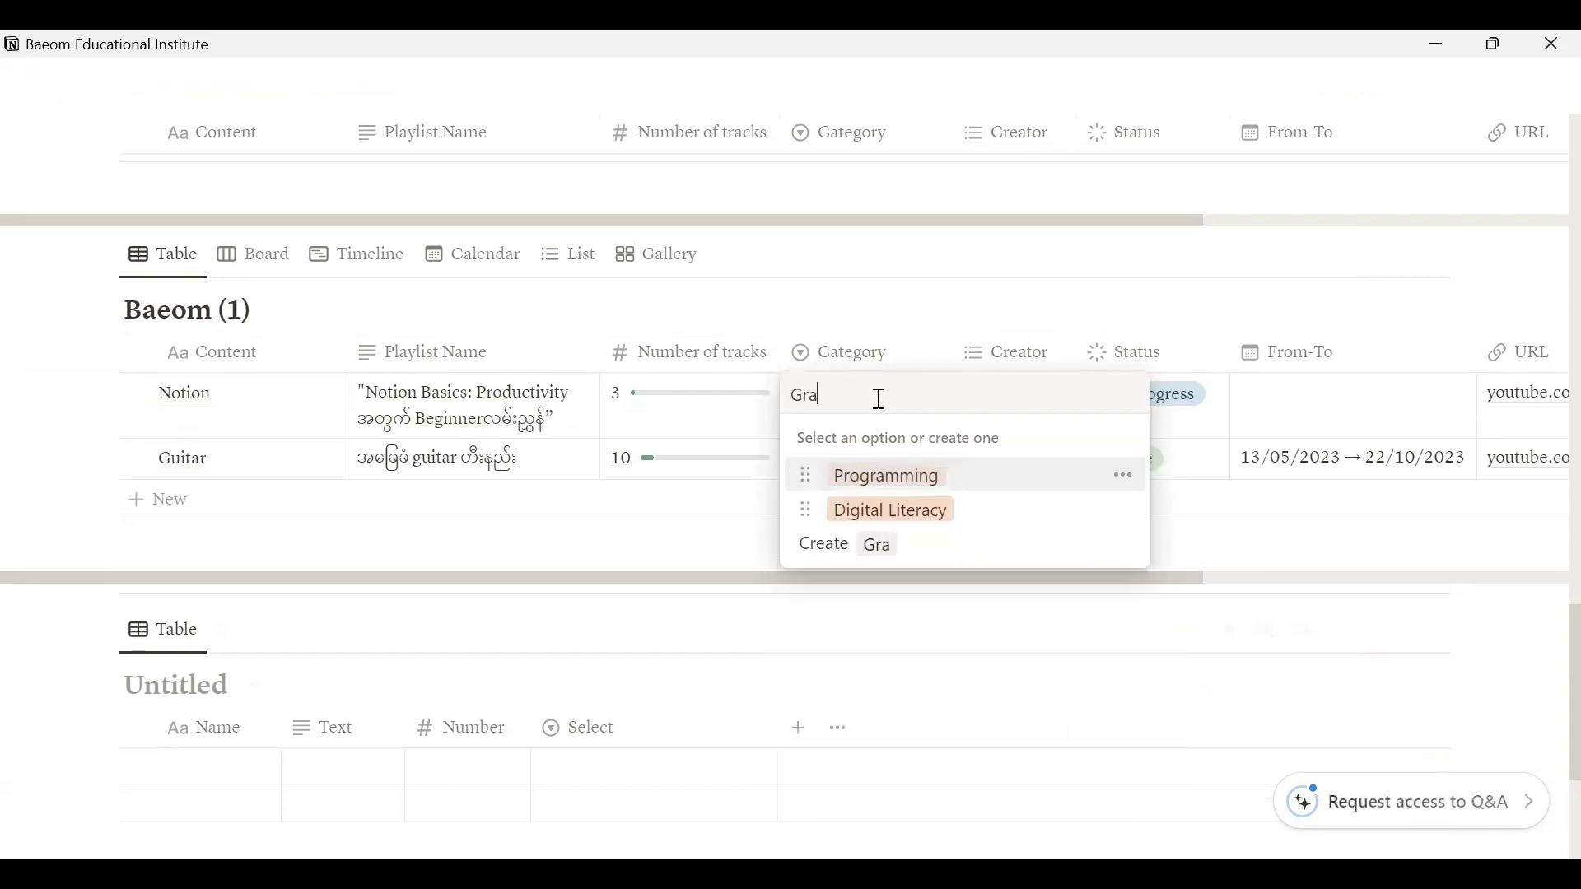
type("mmar")
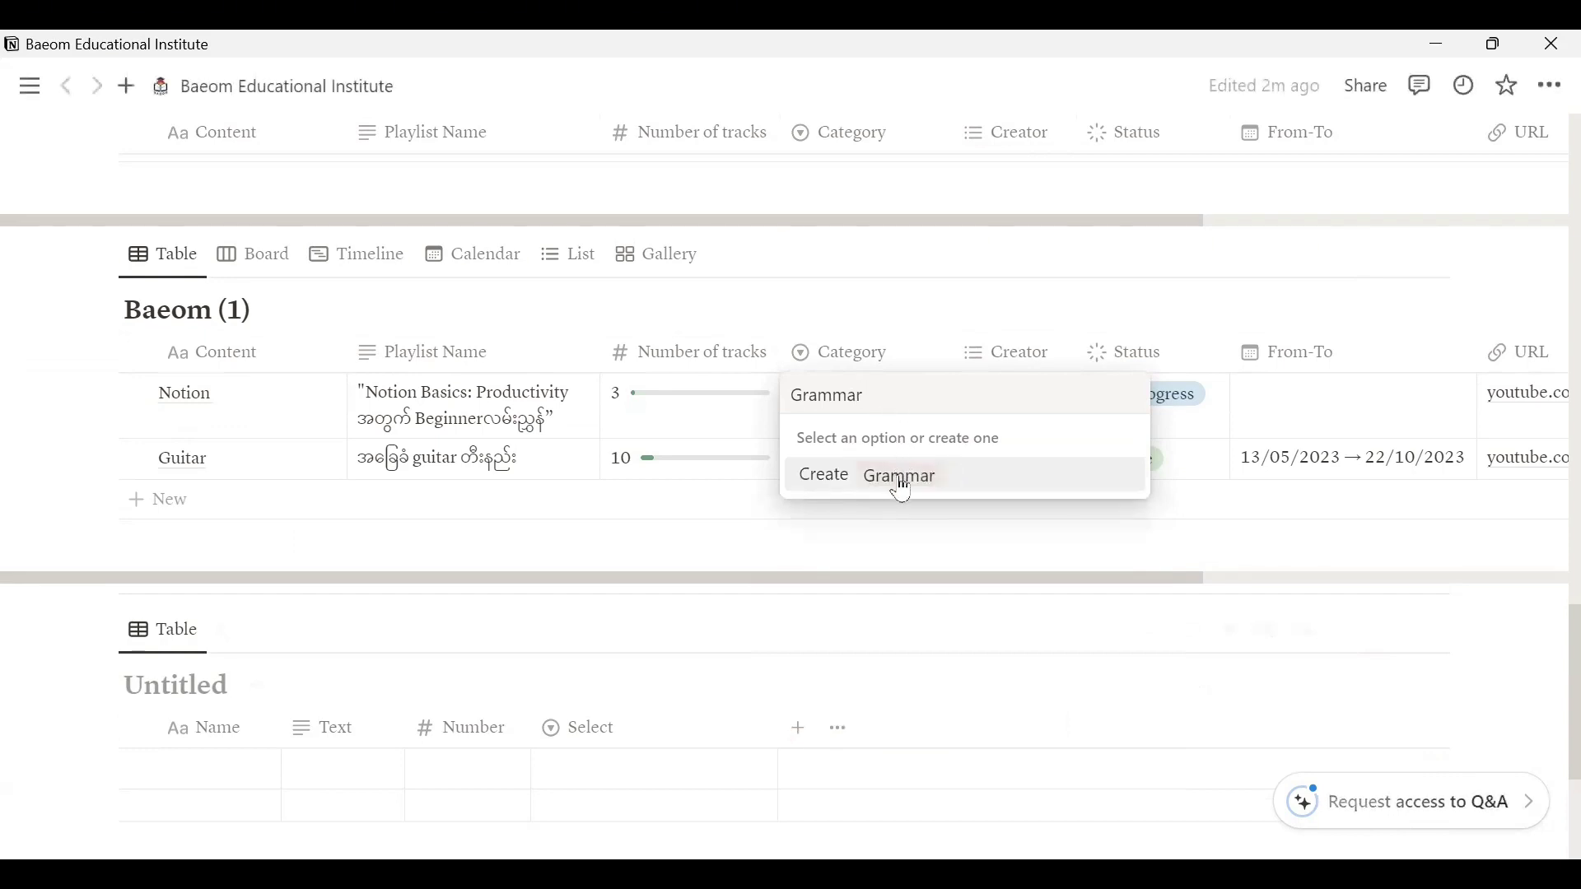
left_click(903, 486)
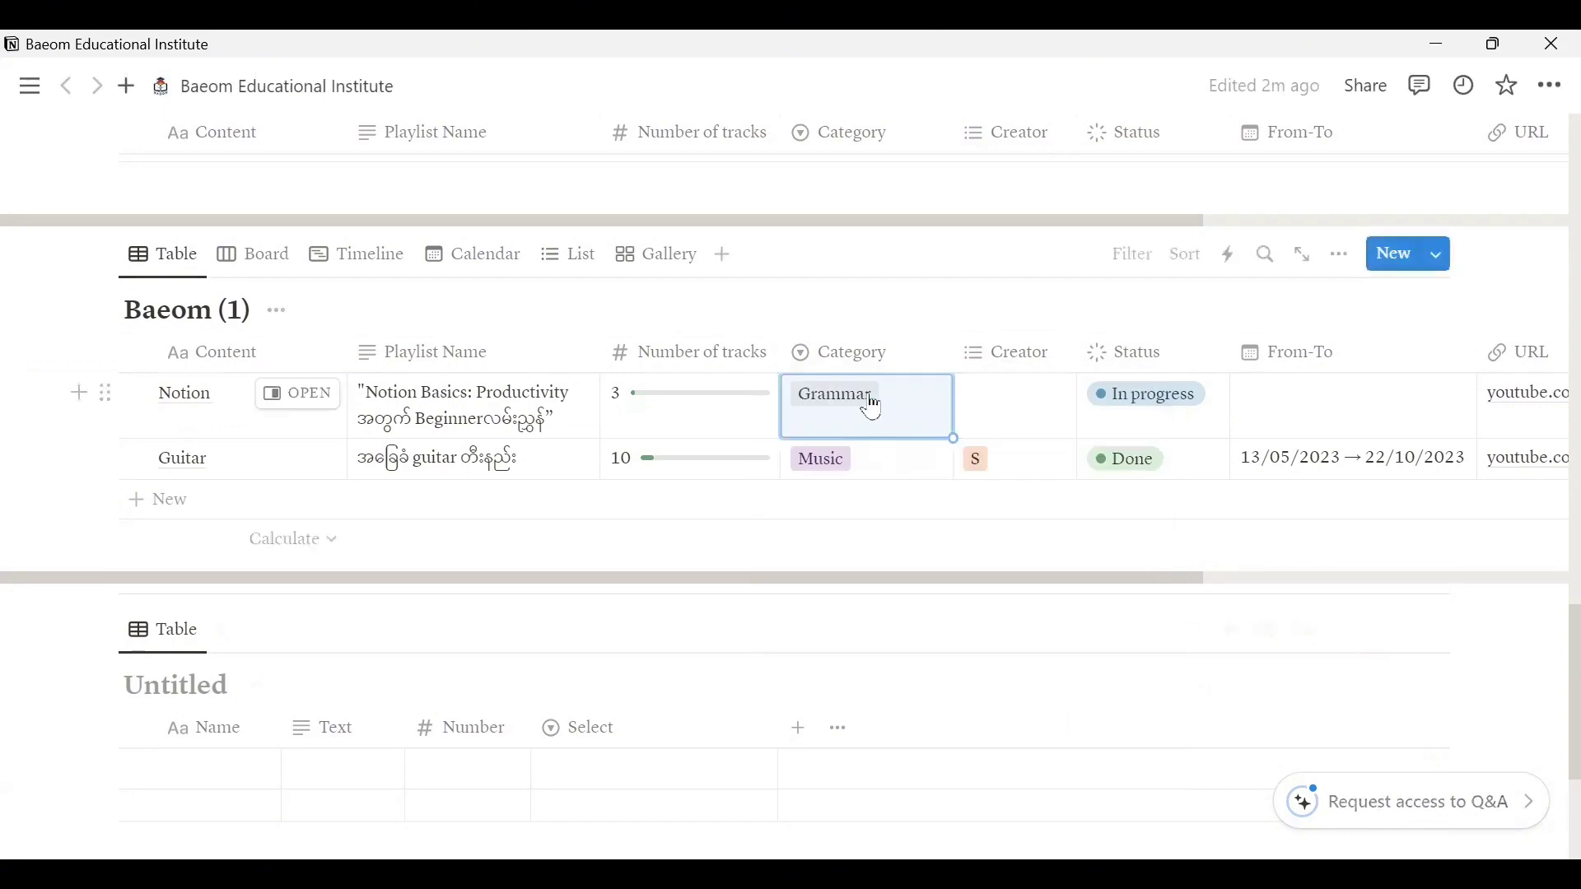
Try Language Skills as the Notion row's Category, and set it to Productivity Tools.
left_click(874, 408)
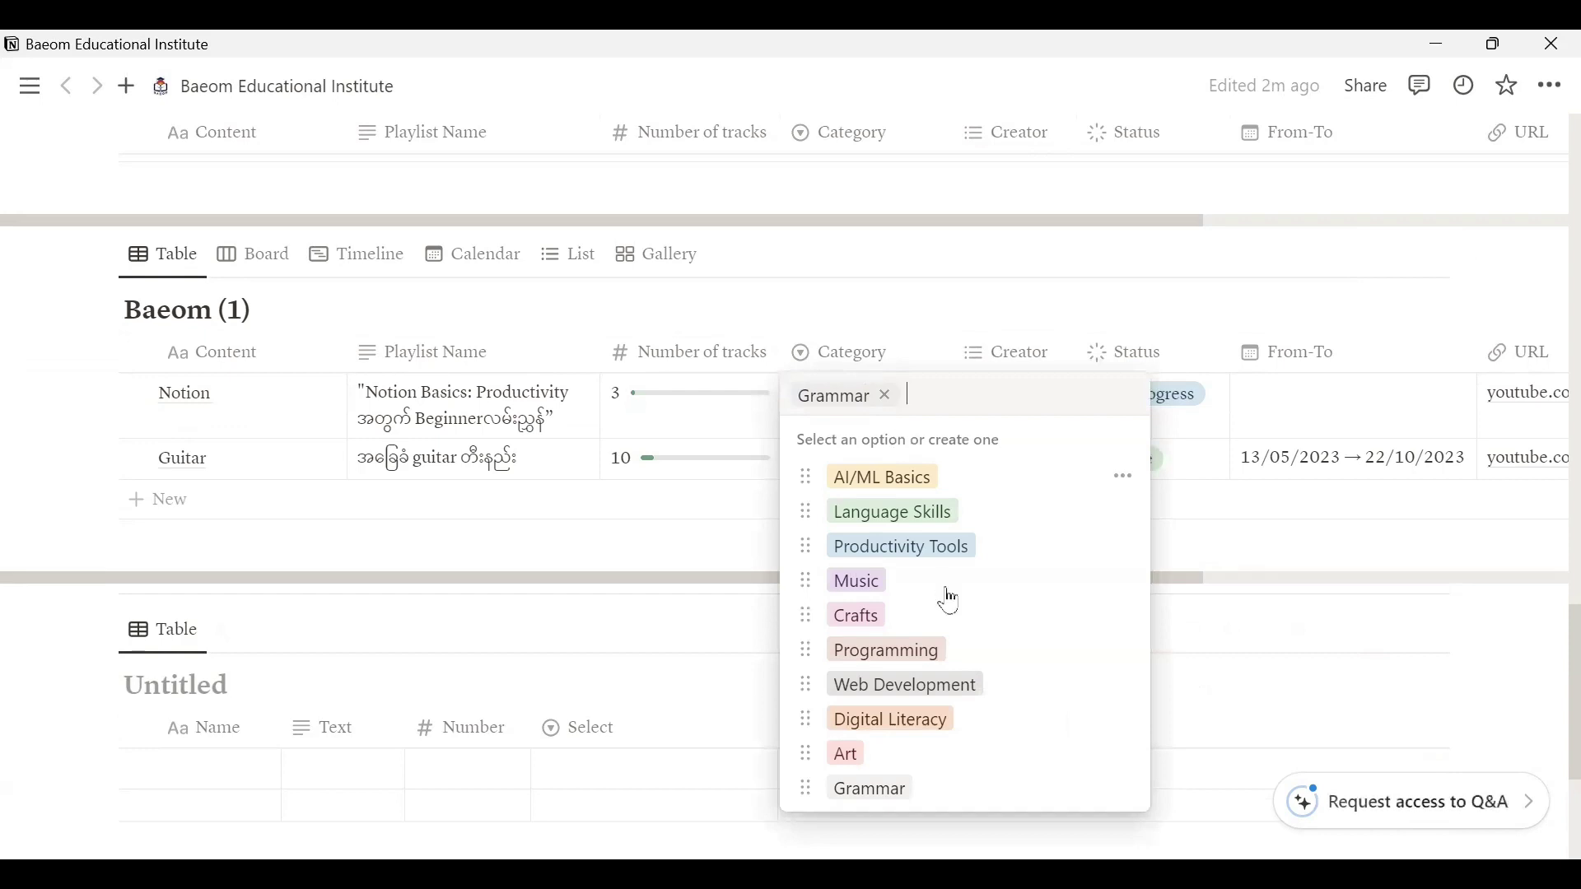
left_click(890, 527)
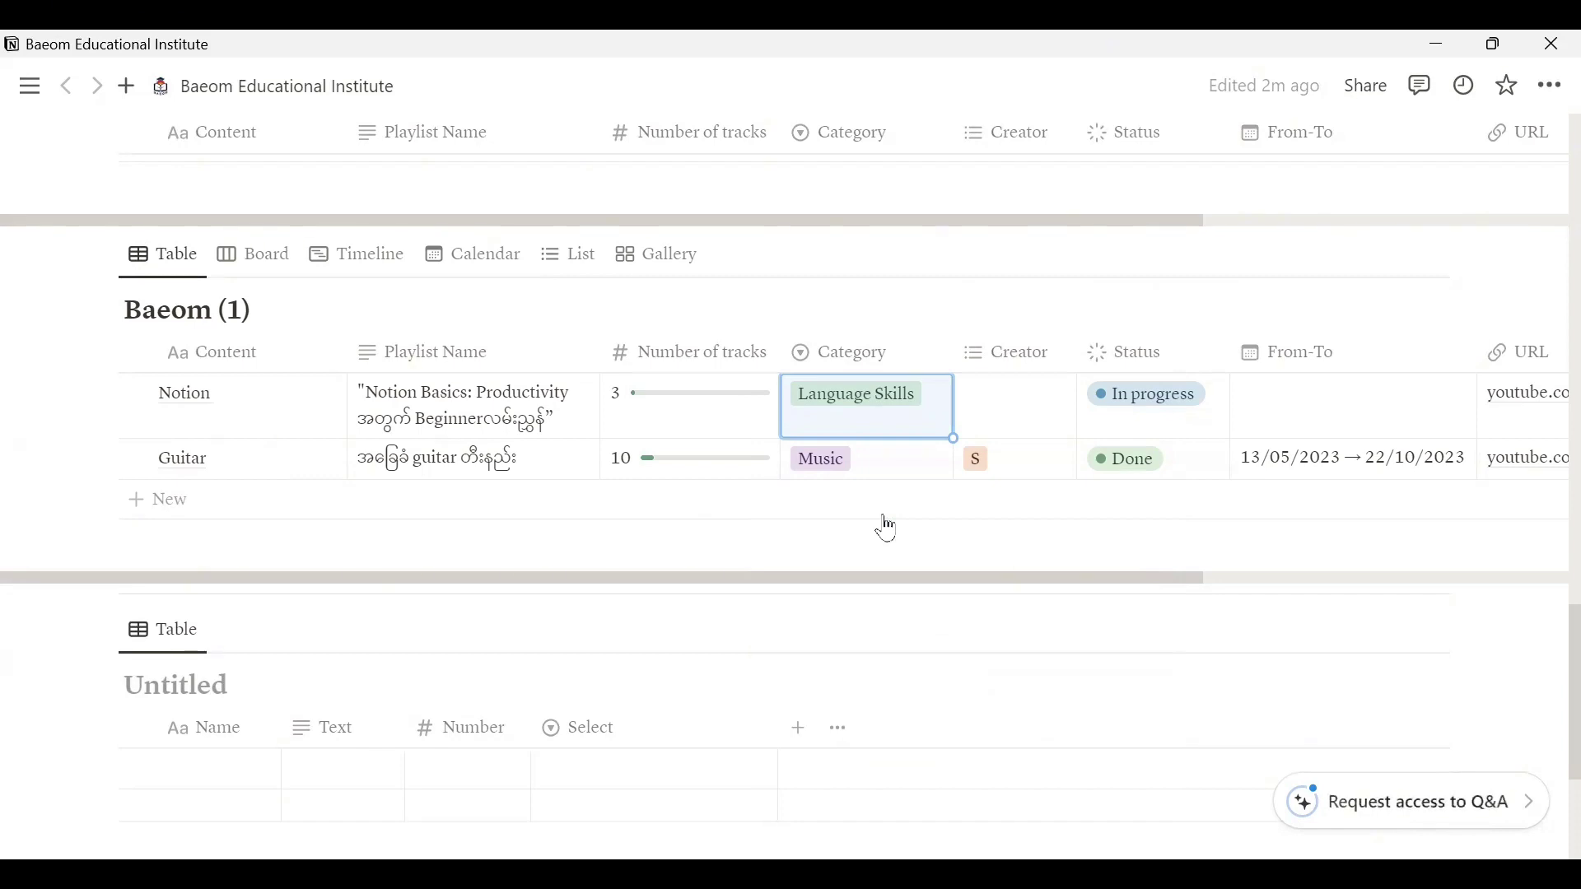
left_click(854, 394)
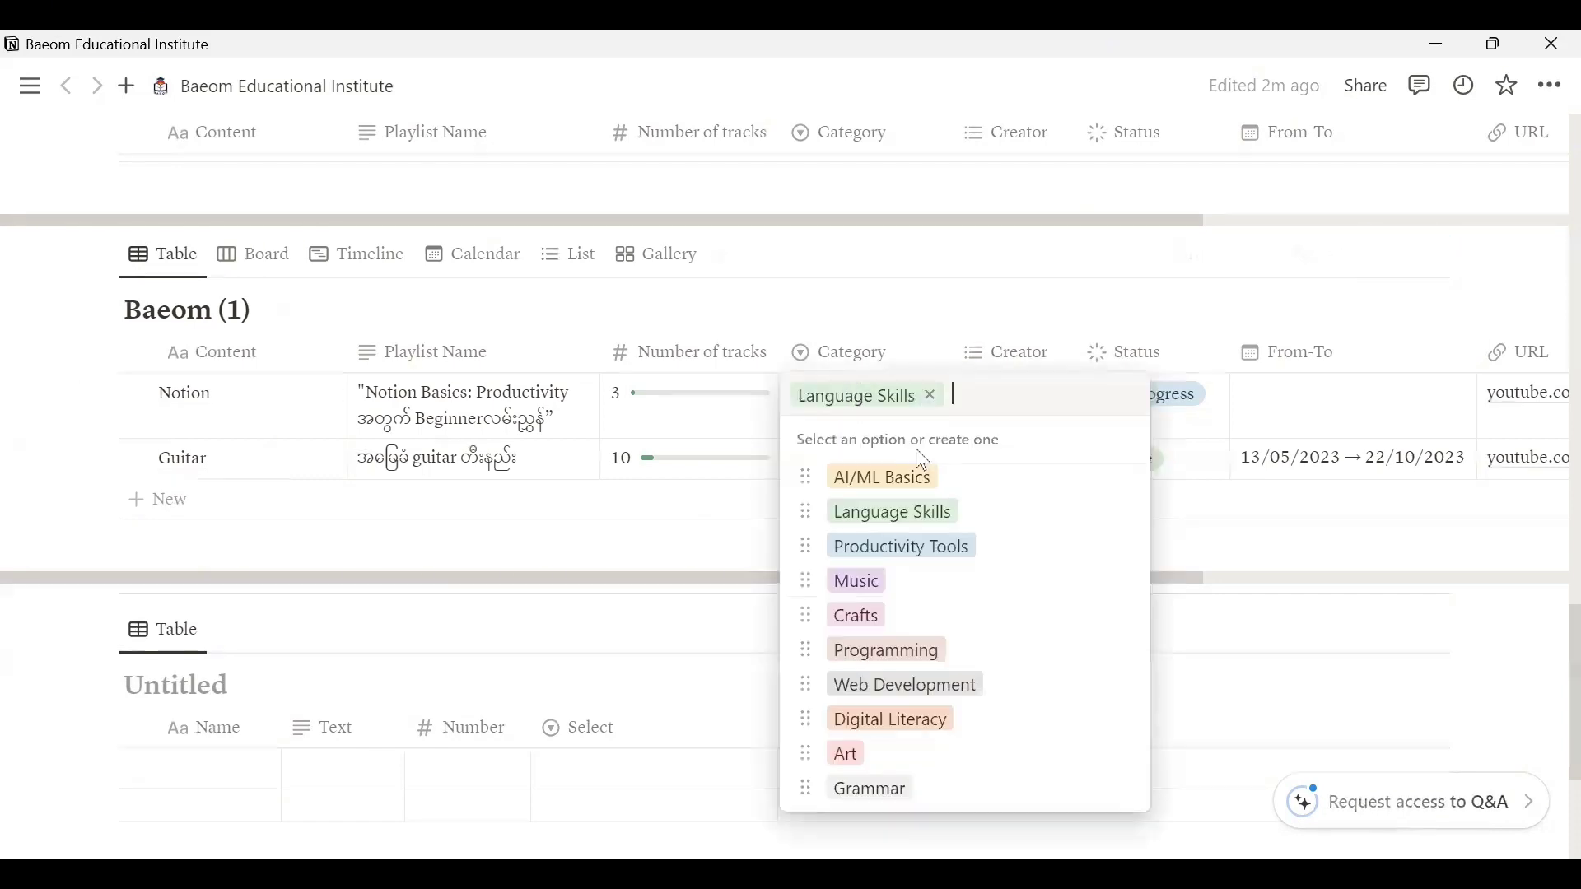
left_click(870, 548)
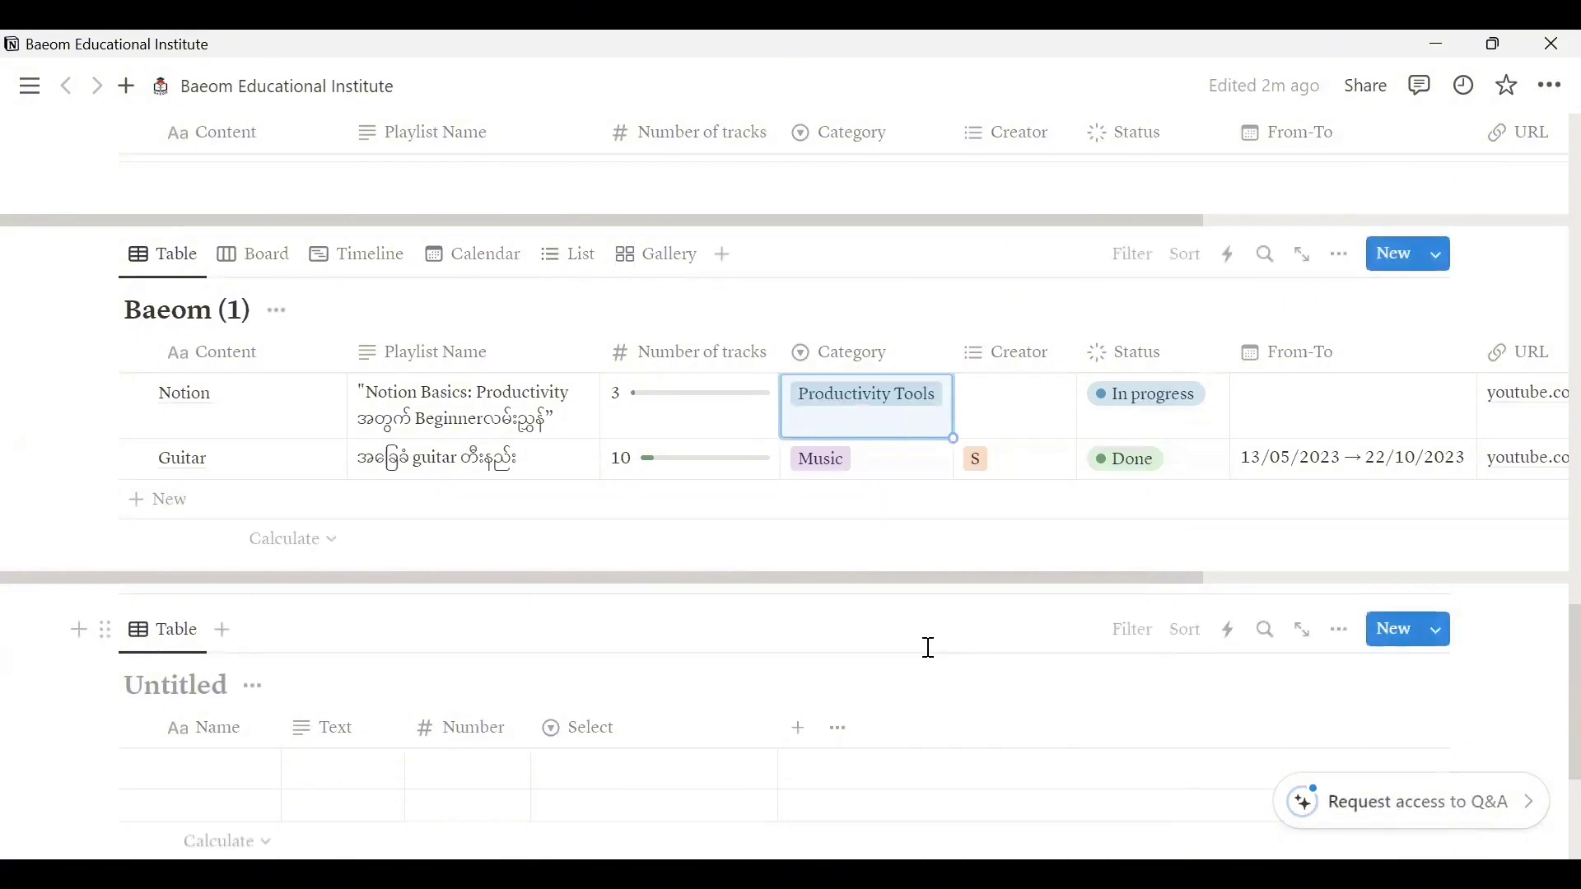
Narrow the untitled database's Select column, add a Multi-select property after it and narrow that column too.
scroll(1554, 692, "down", 3)
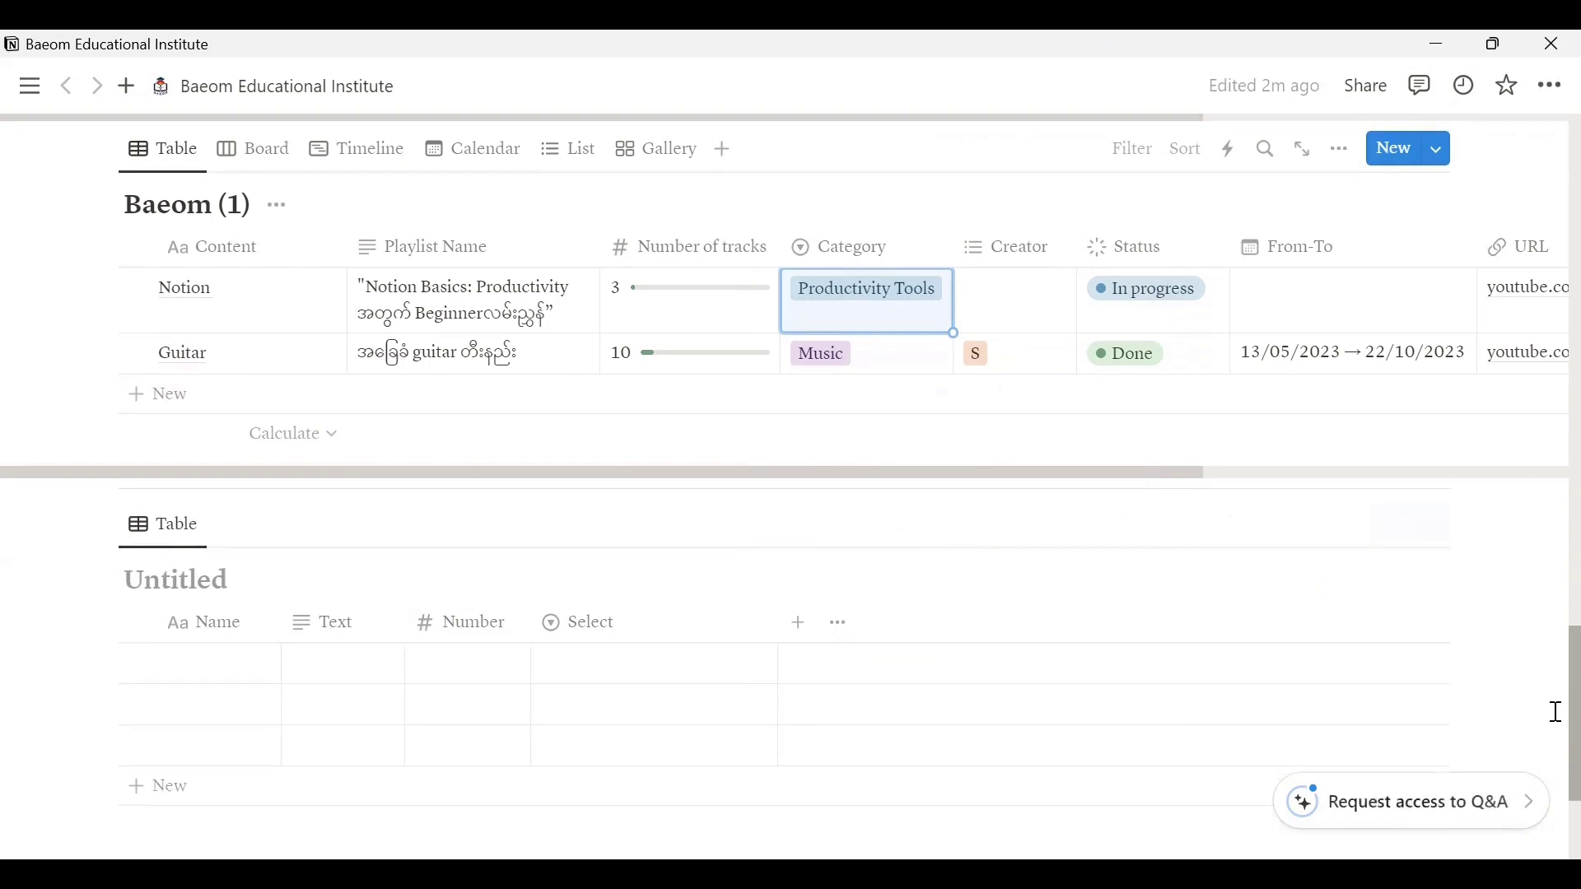
left_click_drag(778, 588, 655, 590)
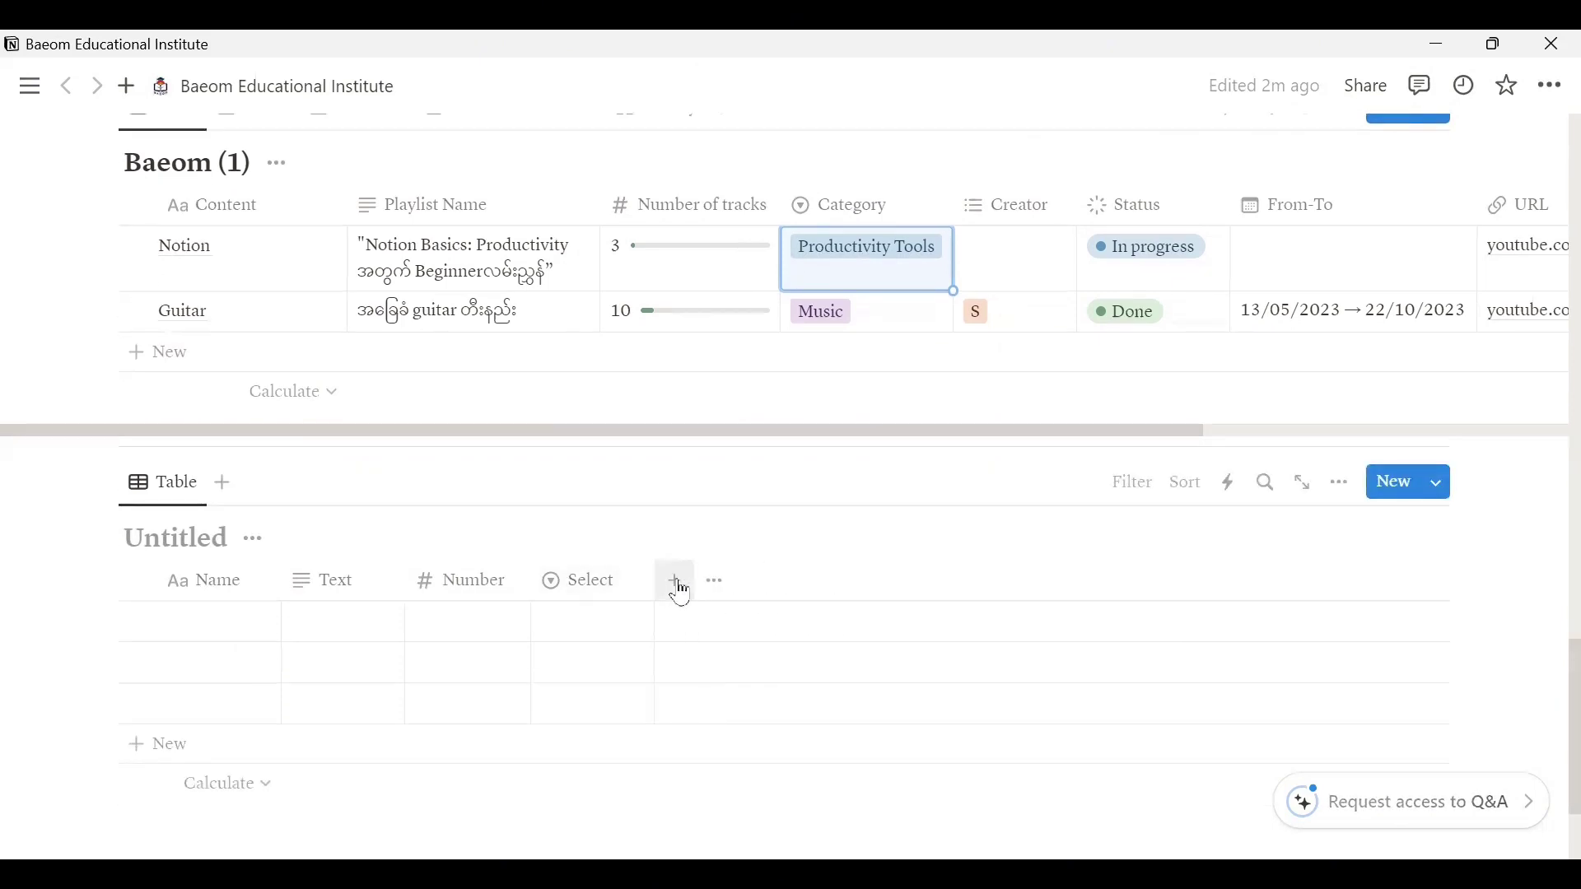
left_click(677, 583)
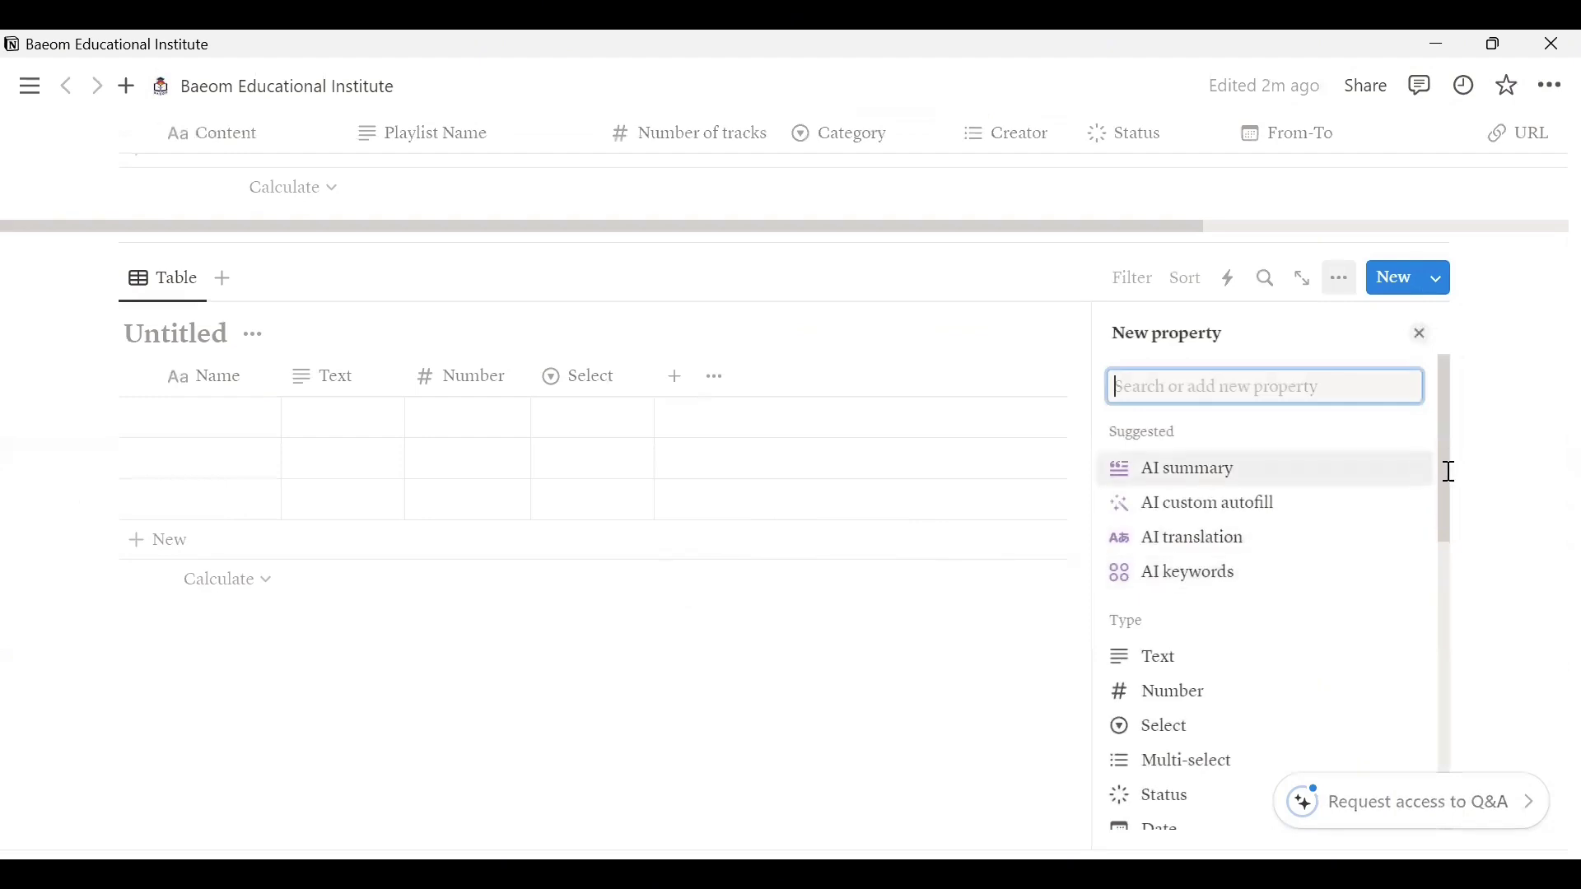
left_click(1189, 764)
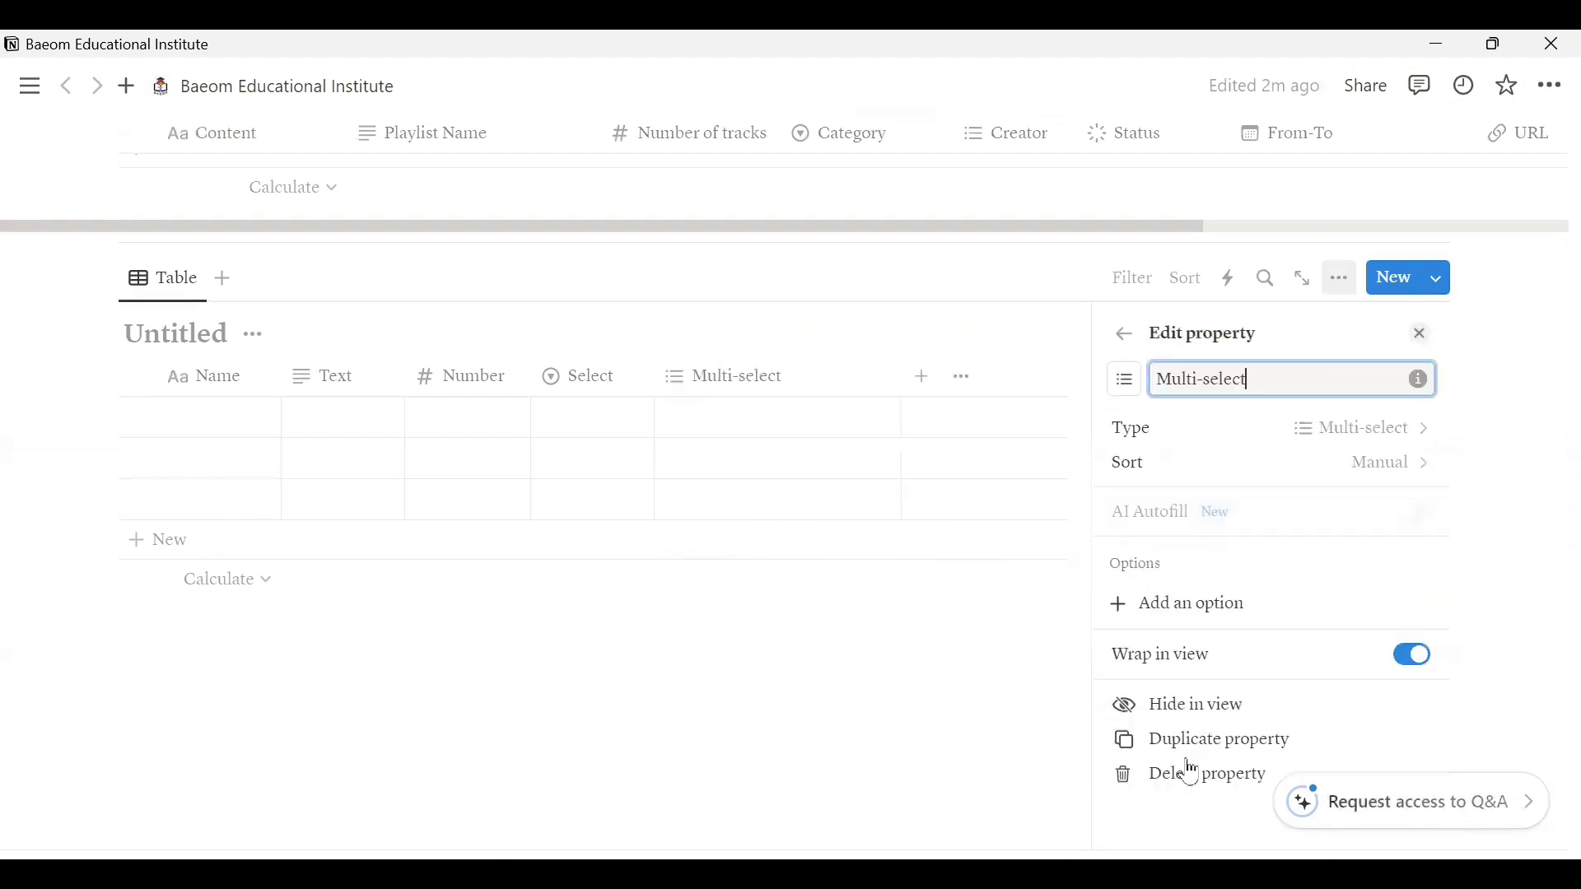
left_click_drag(902, 377, 804, 381)
left_click(945, 702)
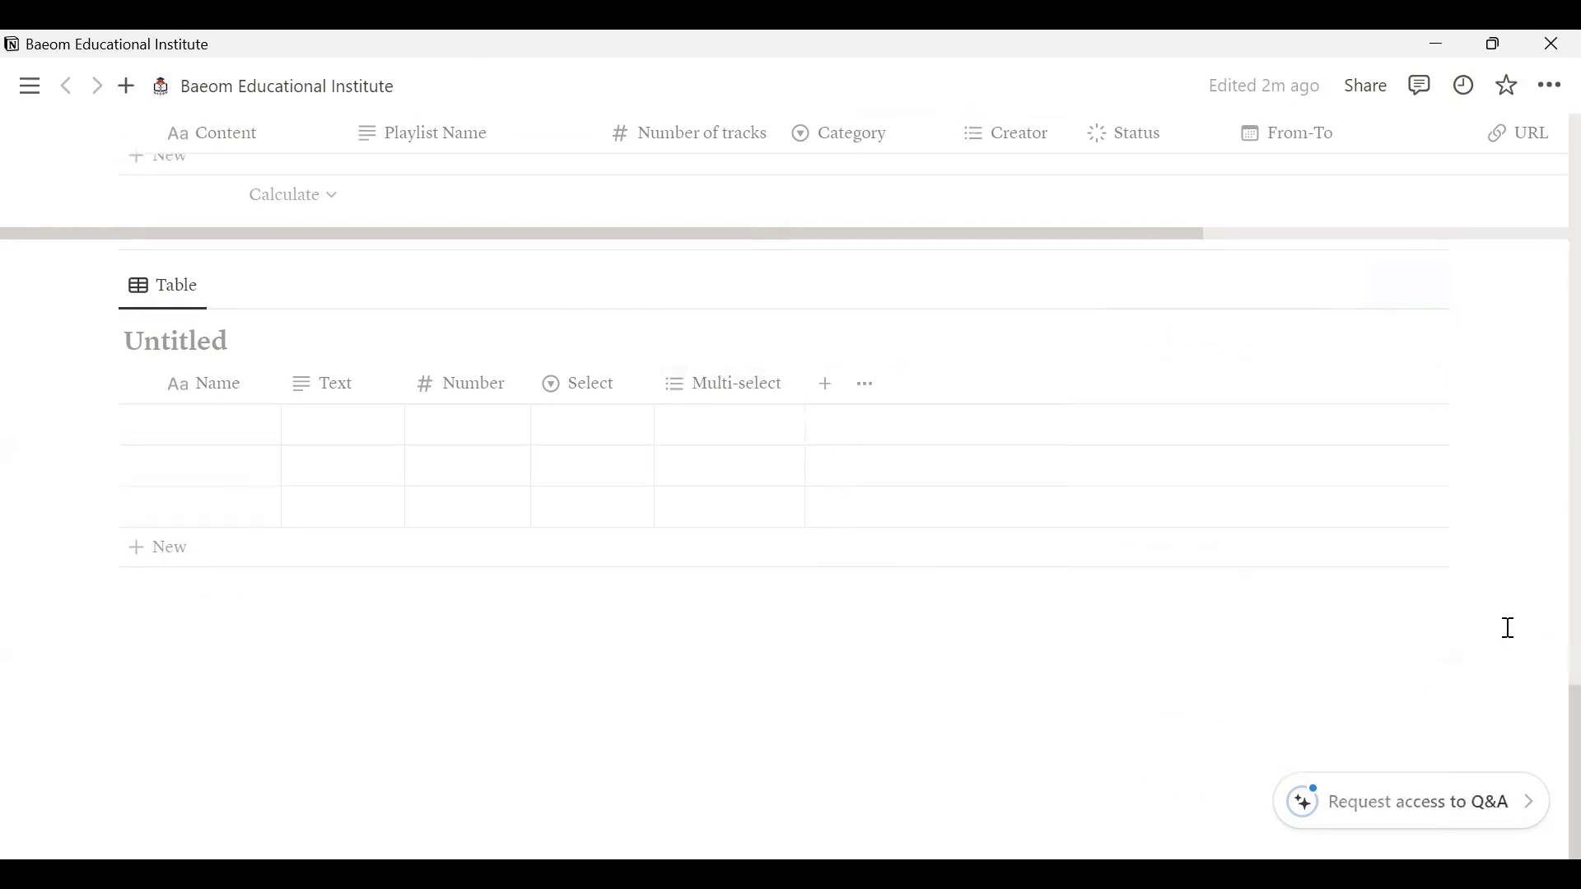
Create a Q option as the Creator of the Notion row in the Baeom (1) table.
scroll(1555, 749, "up", 4)
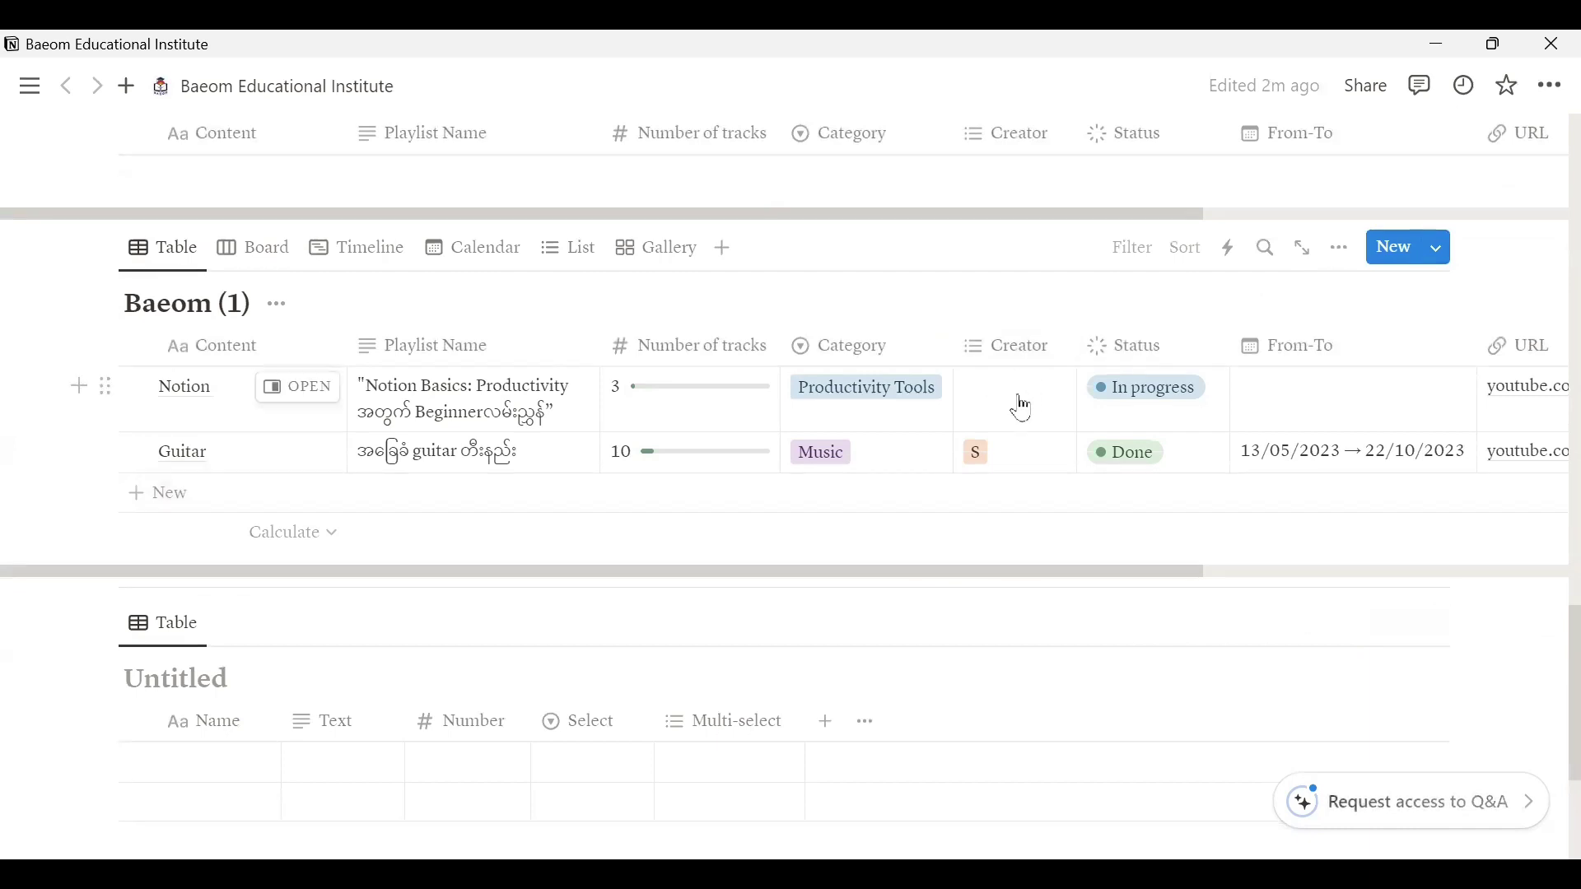
left_click(1023, 407)
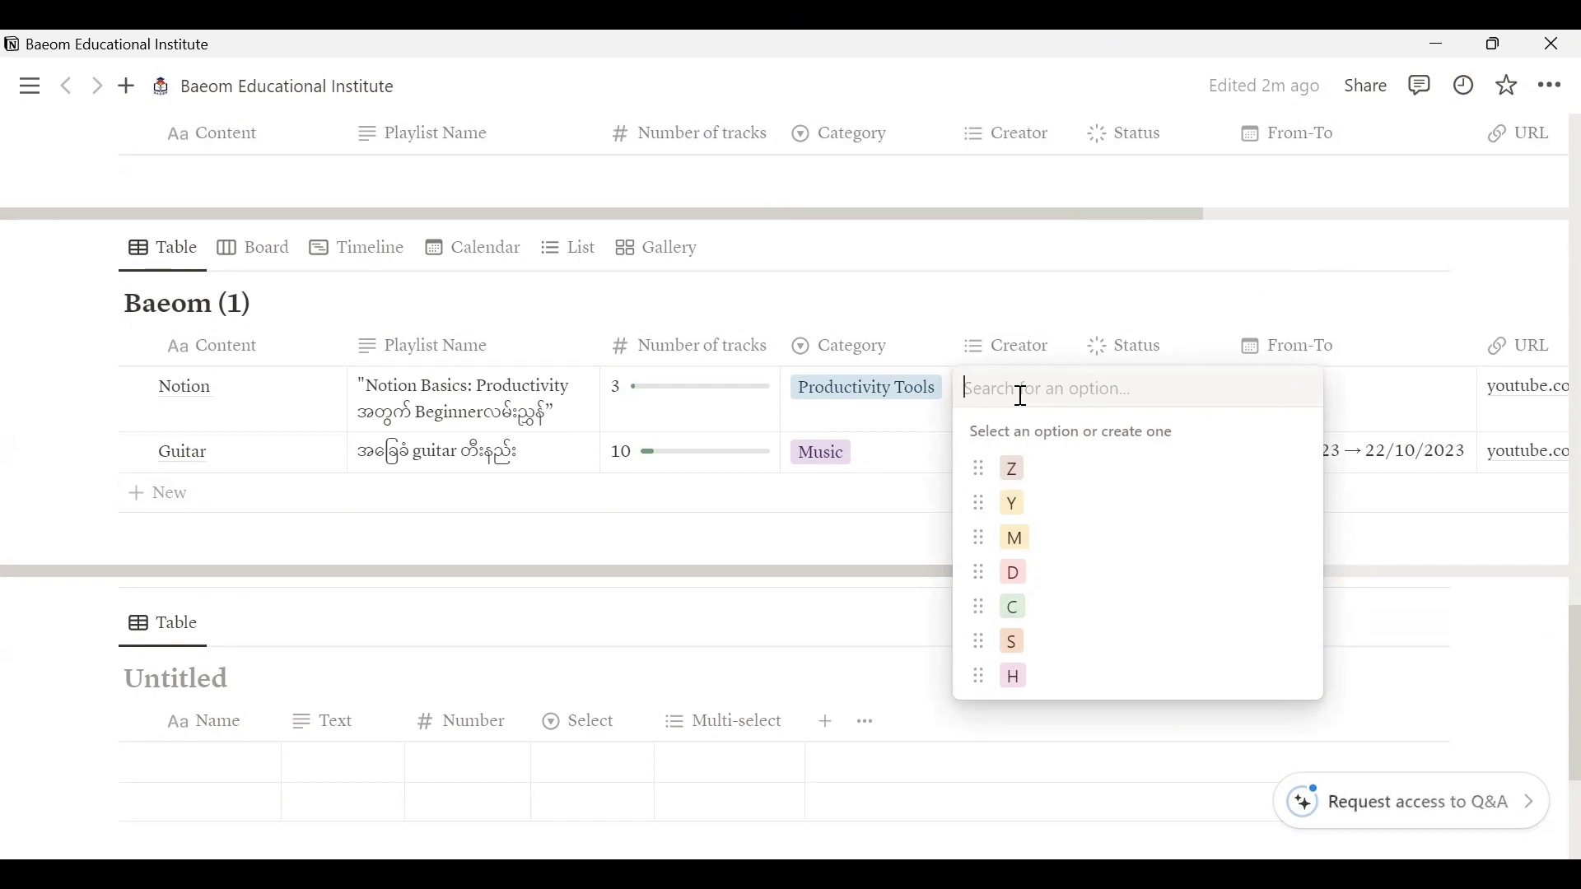
type("Q")
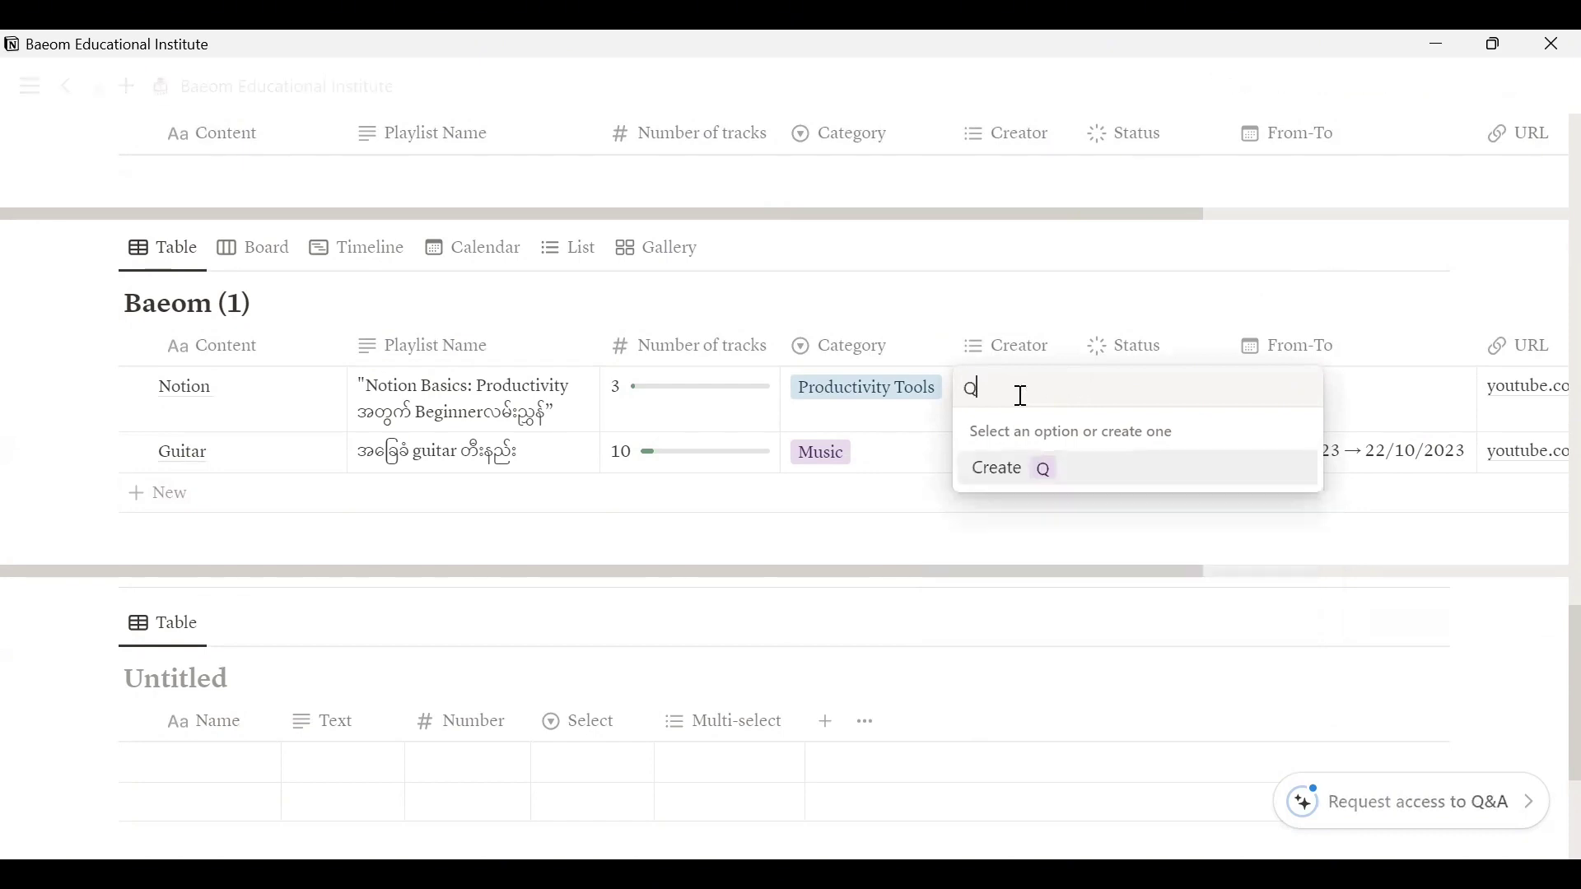
left_click(1049, 479)
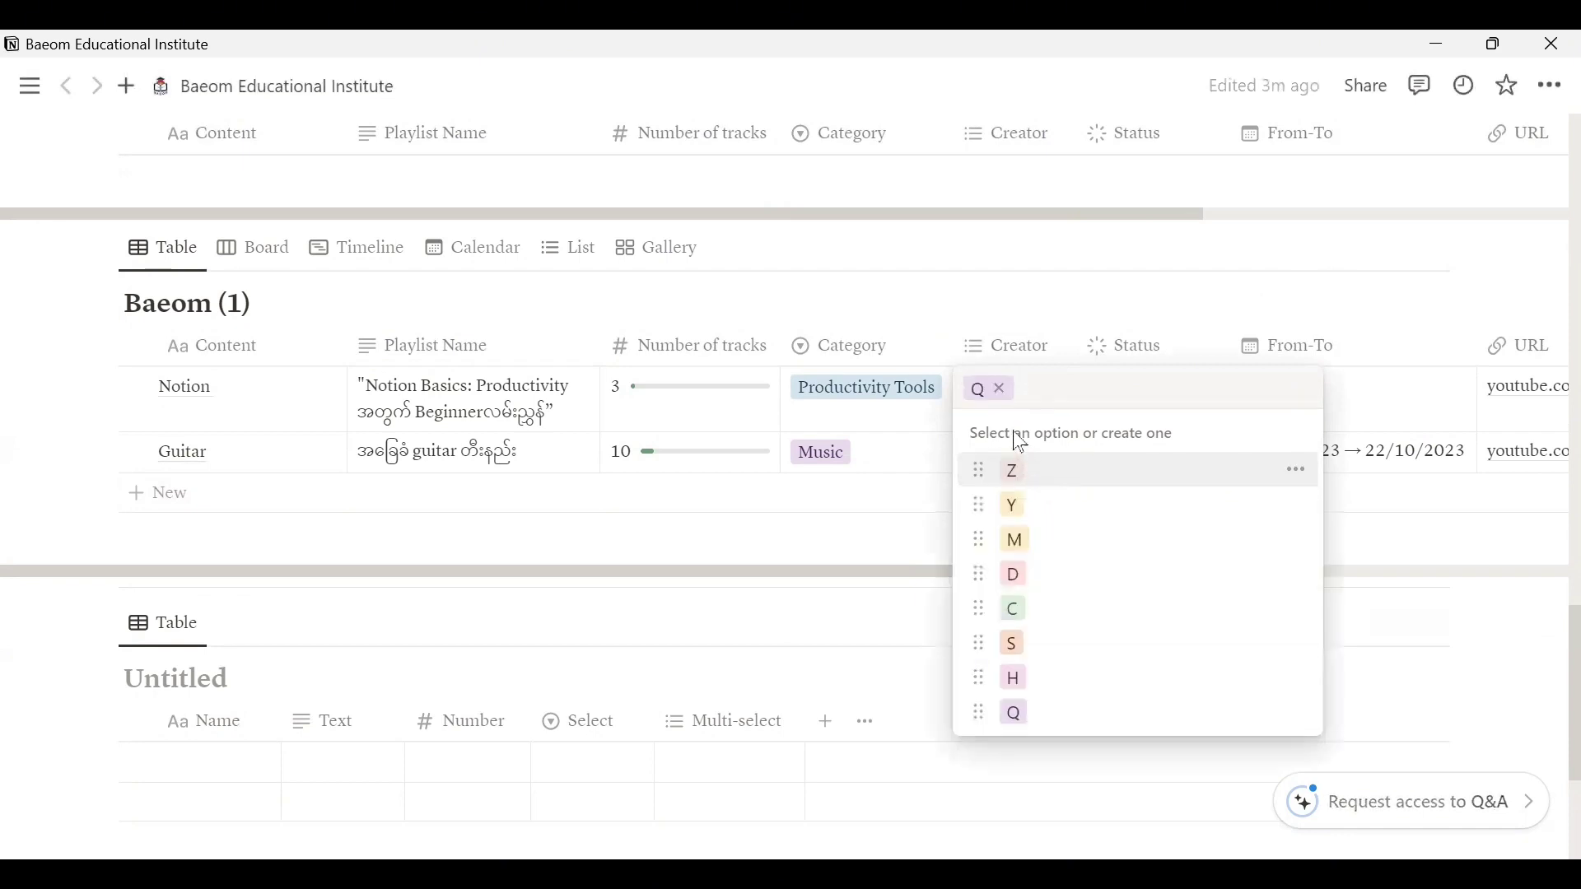
Remove Q from the Notion row's Creator and delete the Q option from the property.
left_click(1003, 395)
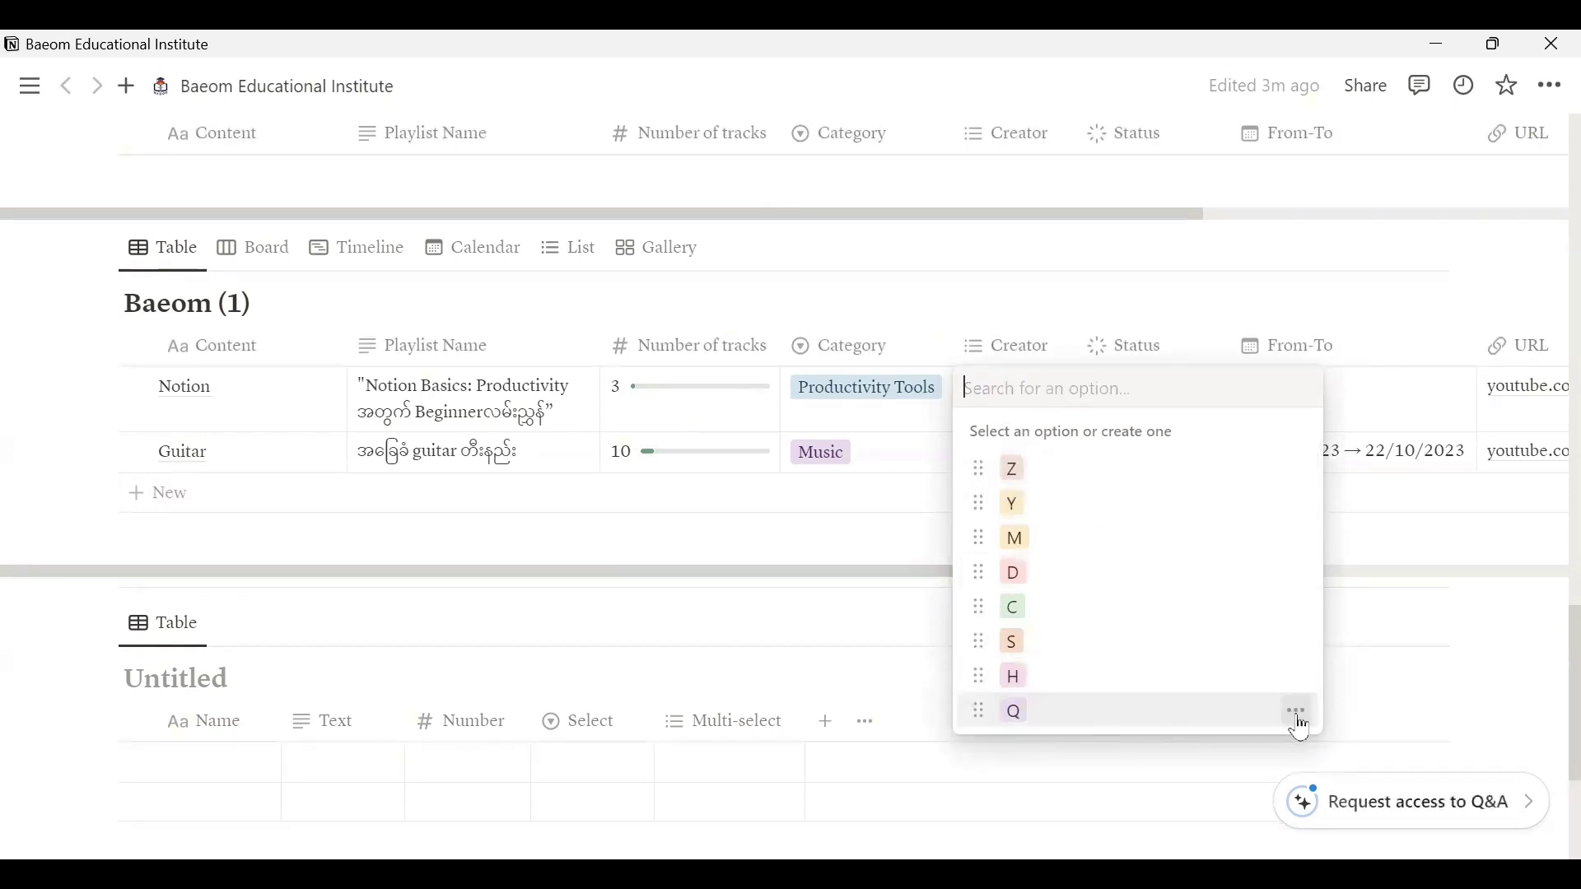
left_click(1297, 714)
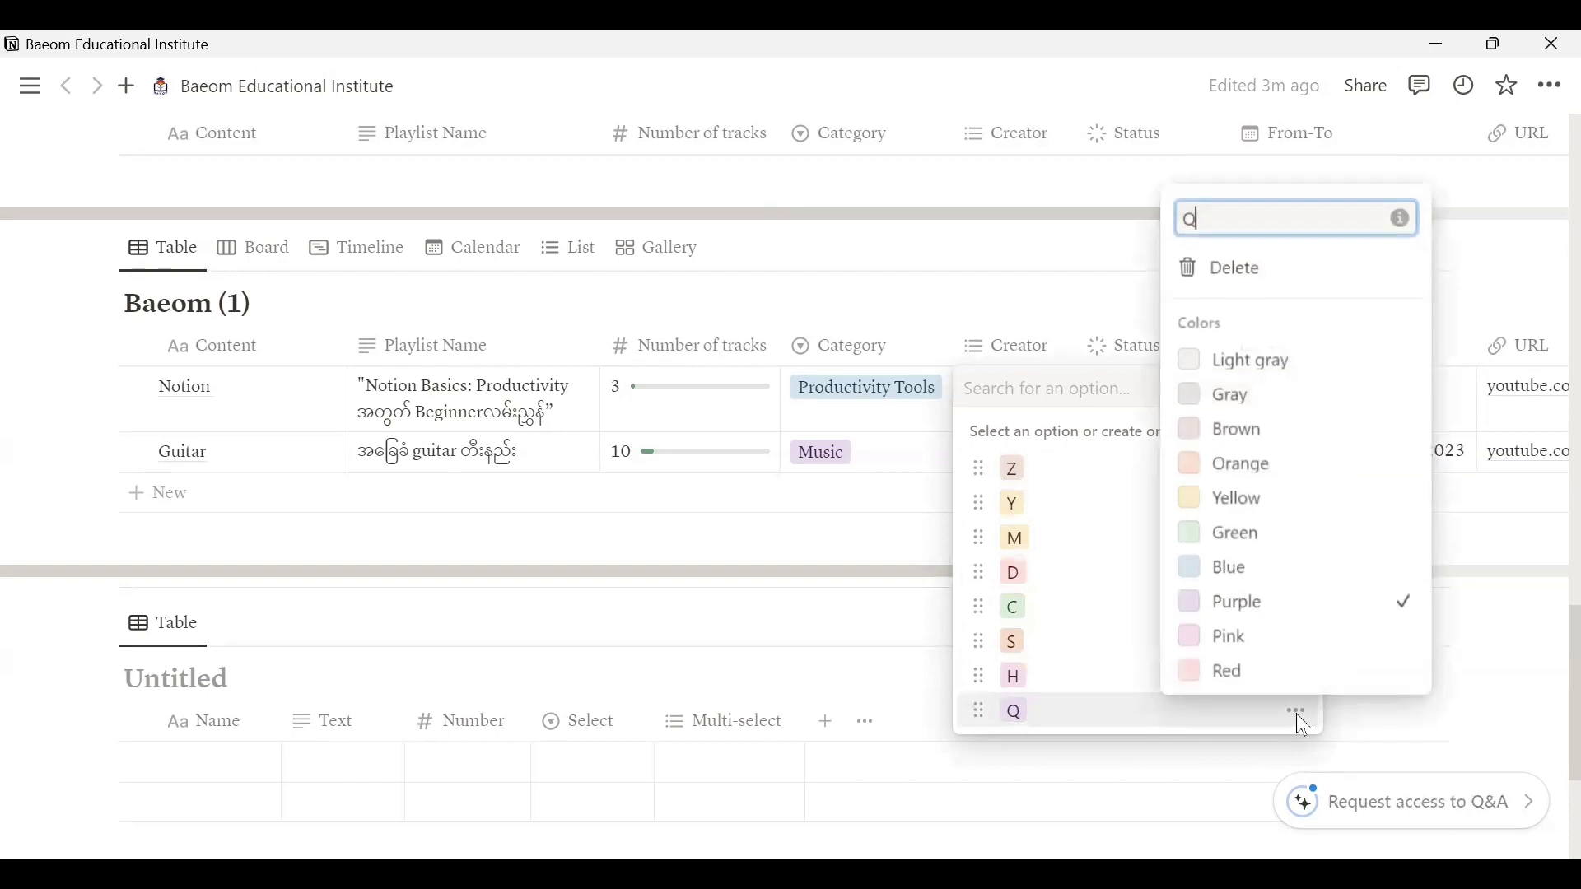
left_click(1265, 276)
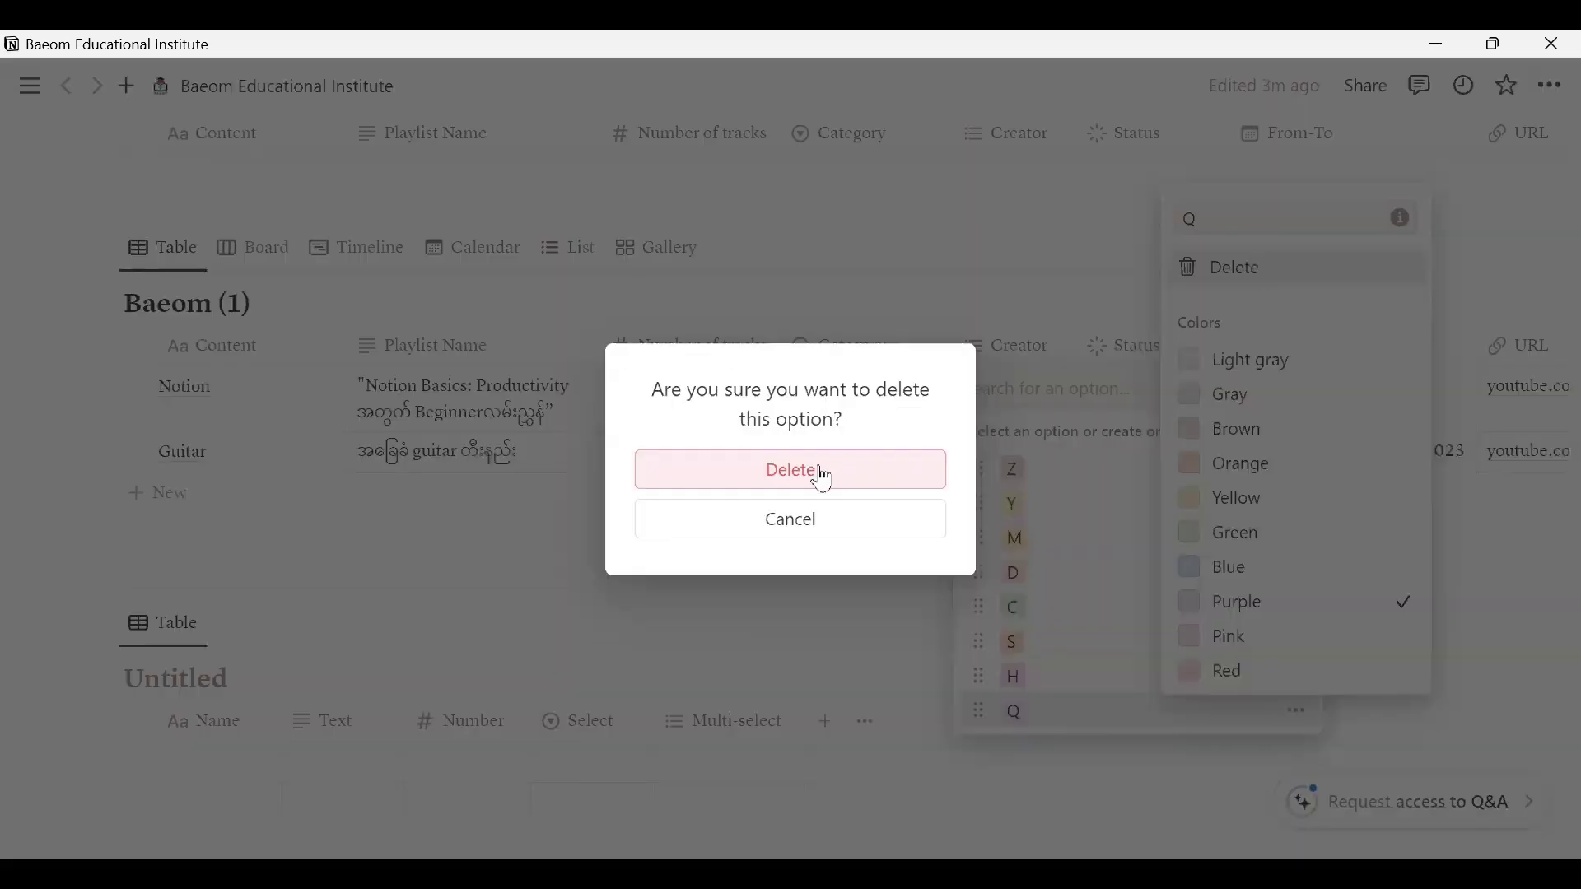
left_click(821, 471)
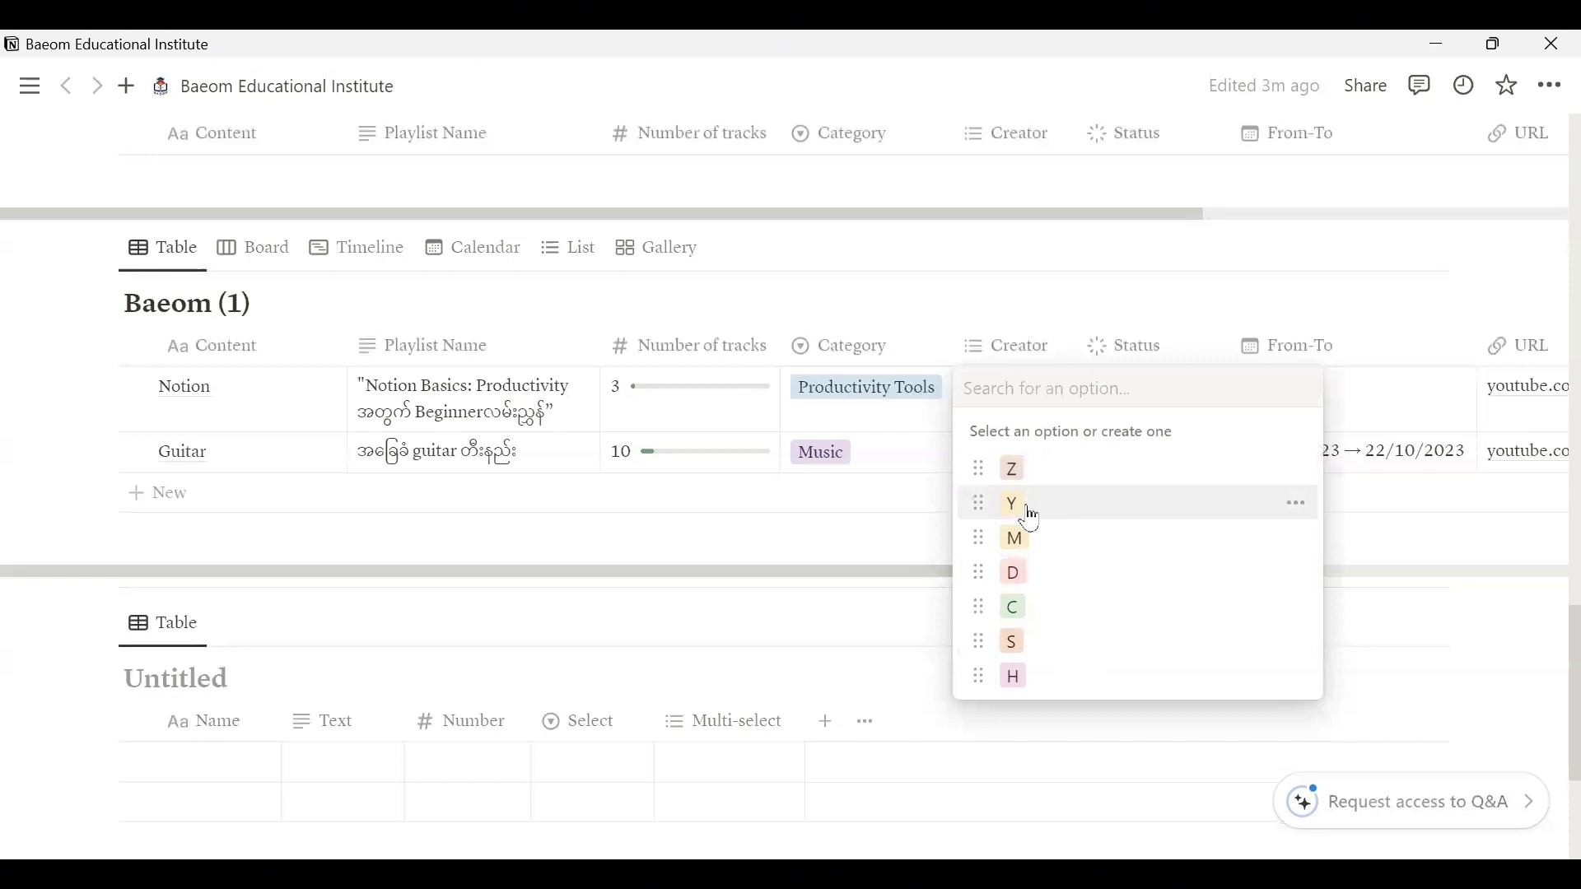
Assign the options Y, M and D as Creators of the Notion row in Baeom (1).
left_click(1021, 505)
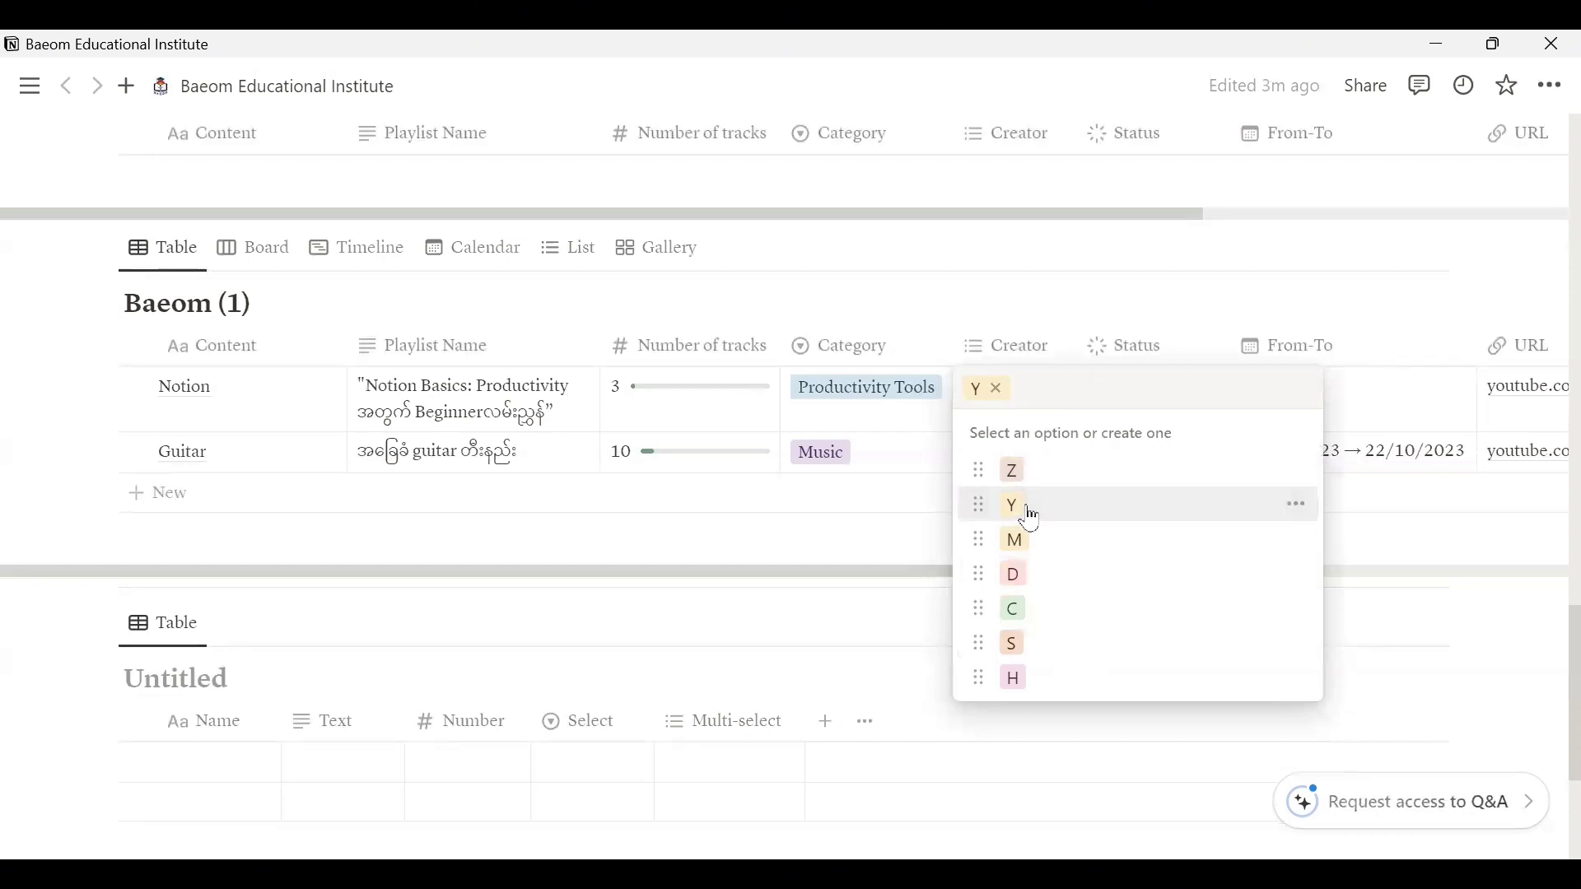
left_click(1083, 547)
left_click(1070, 573)
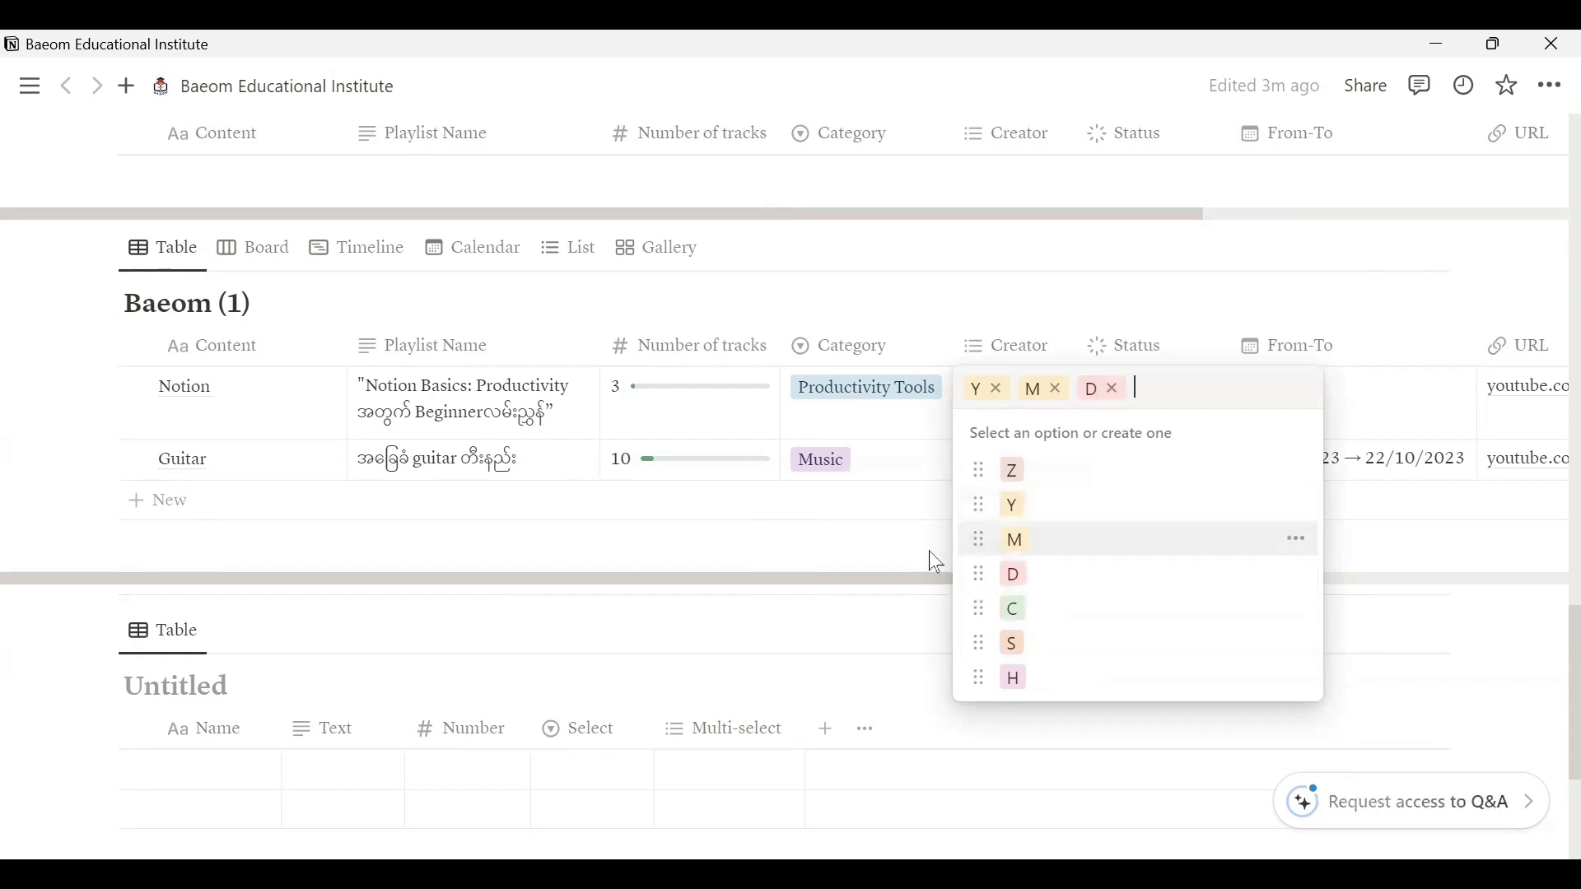
key("Escape")
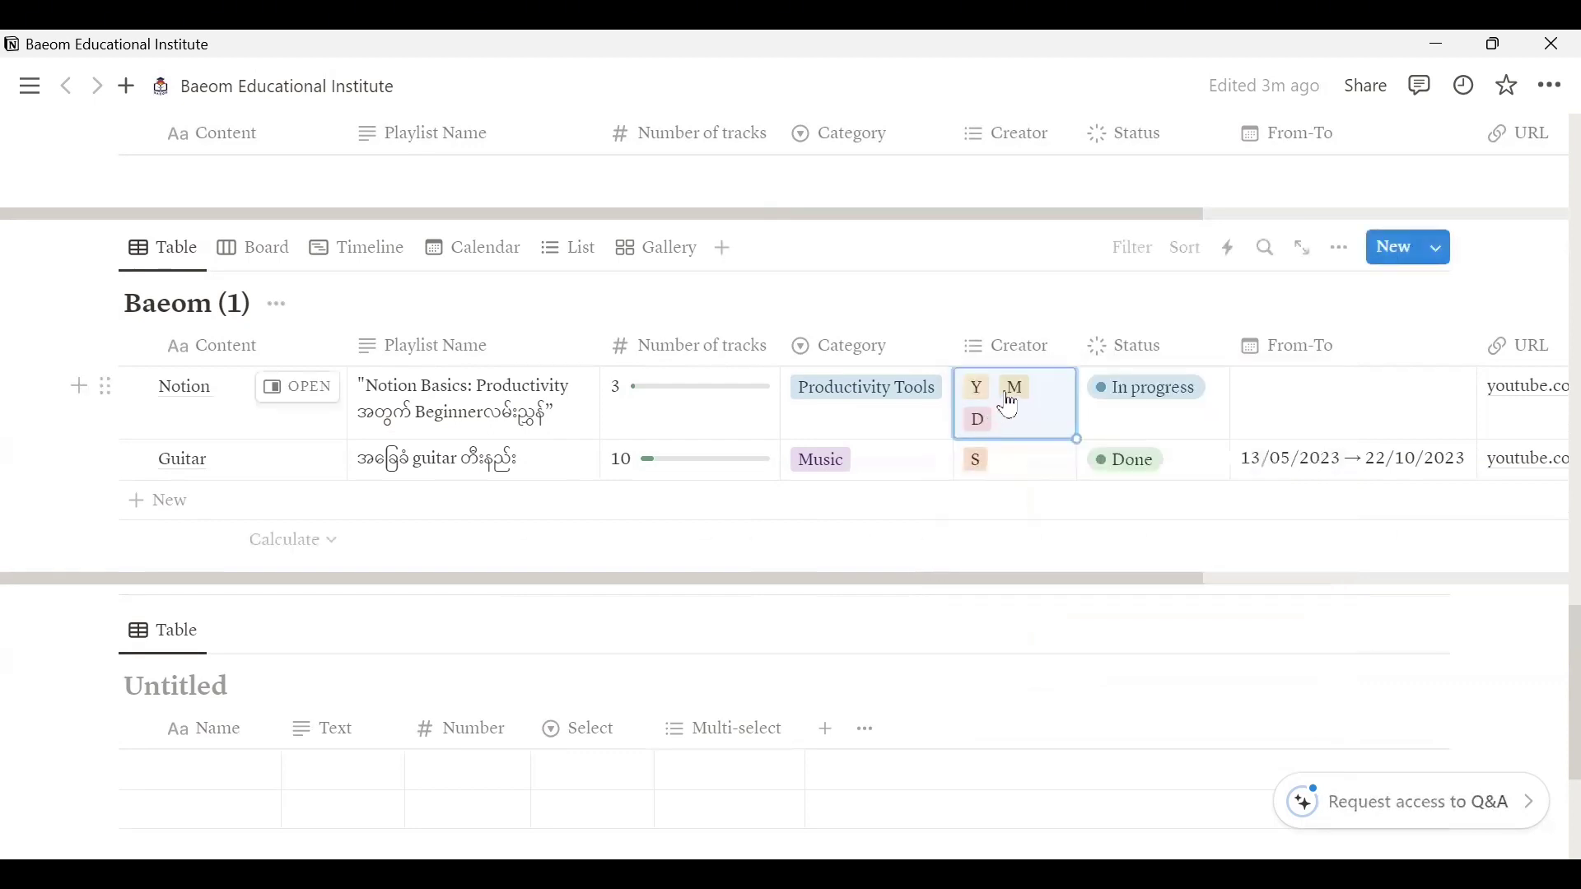
Remove M and D from the Notion row's Creator, keeping only Y.
left_click(1031, 404)
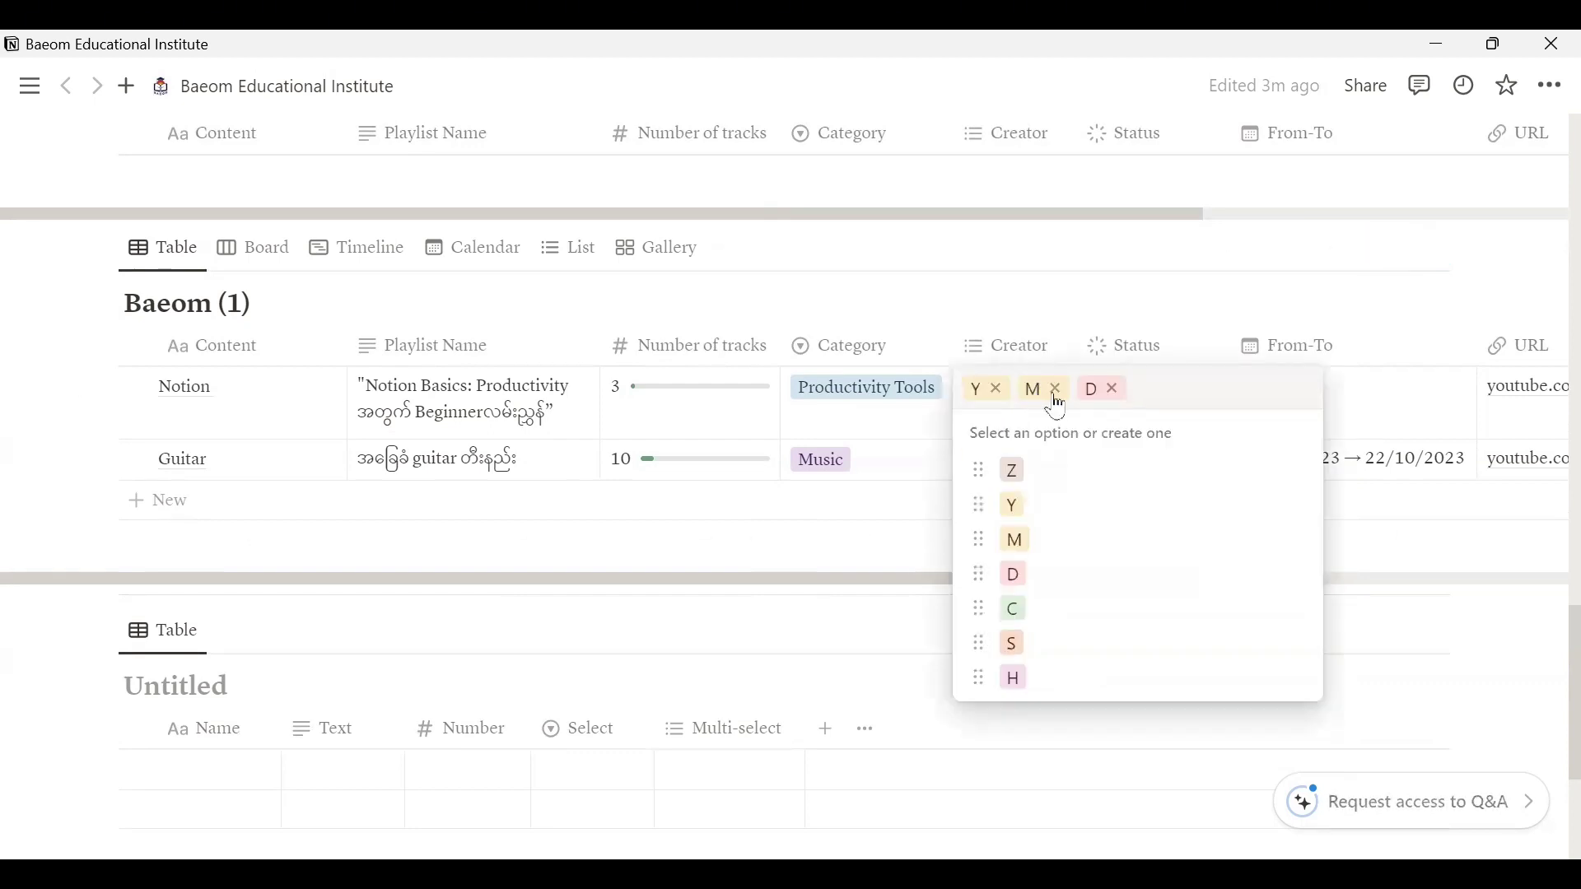
left_click(1057, 392)
left_click(1056, 392)
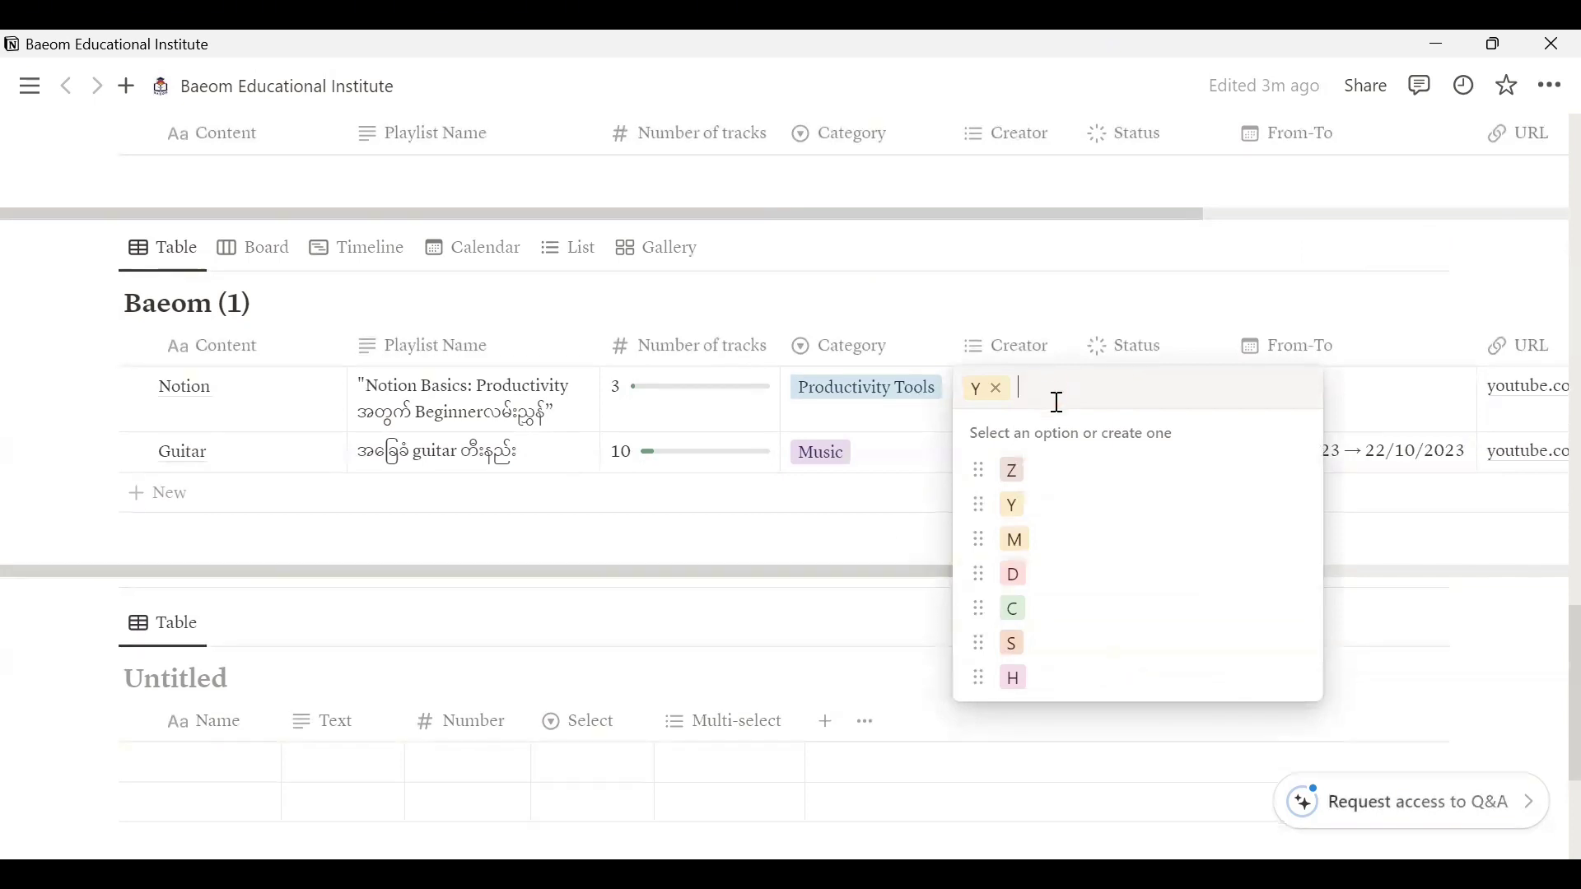
left_click(893, 557)
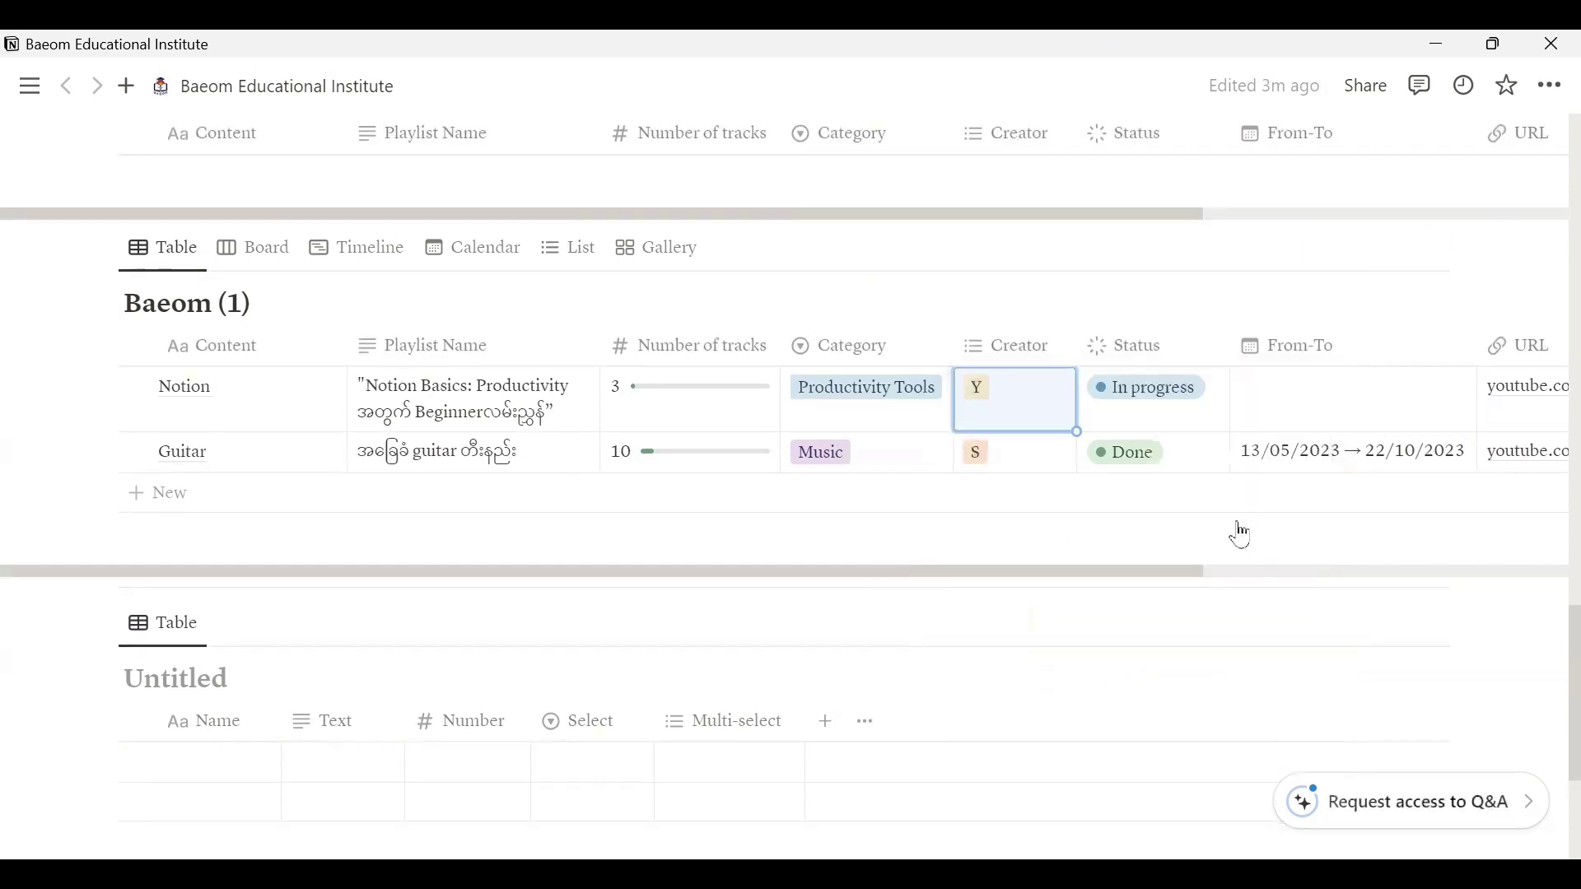
Add a Status property after the Multi-select column of the untitled database.
left_click(825, 722)
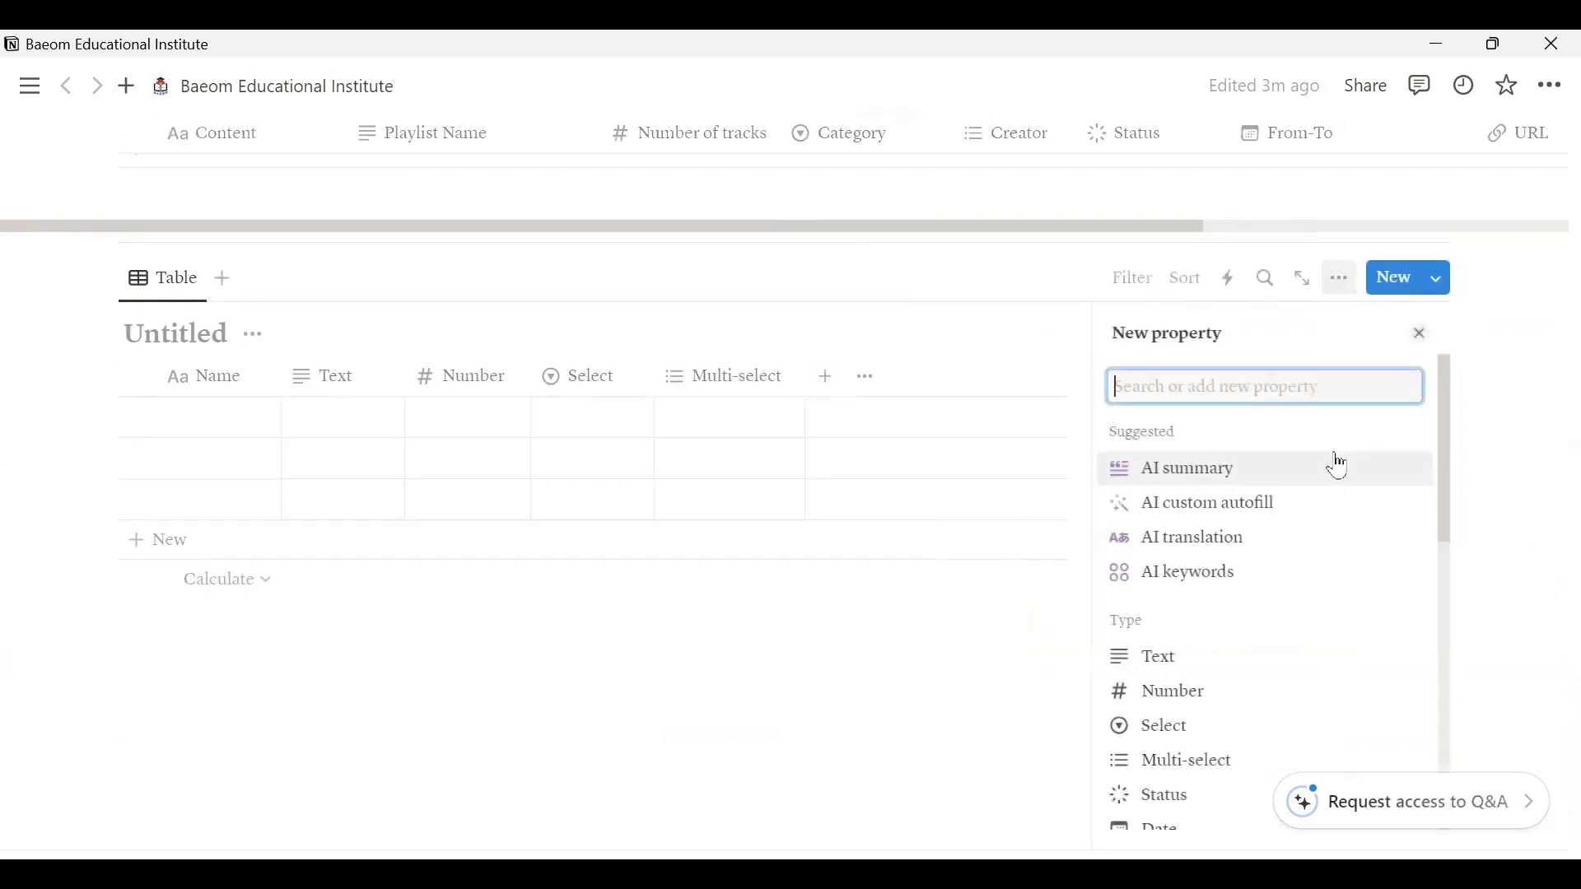
left_click(1436, 500)
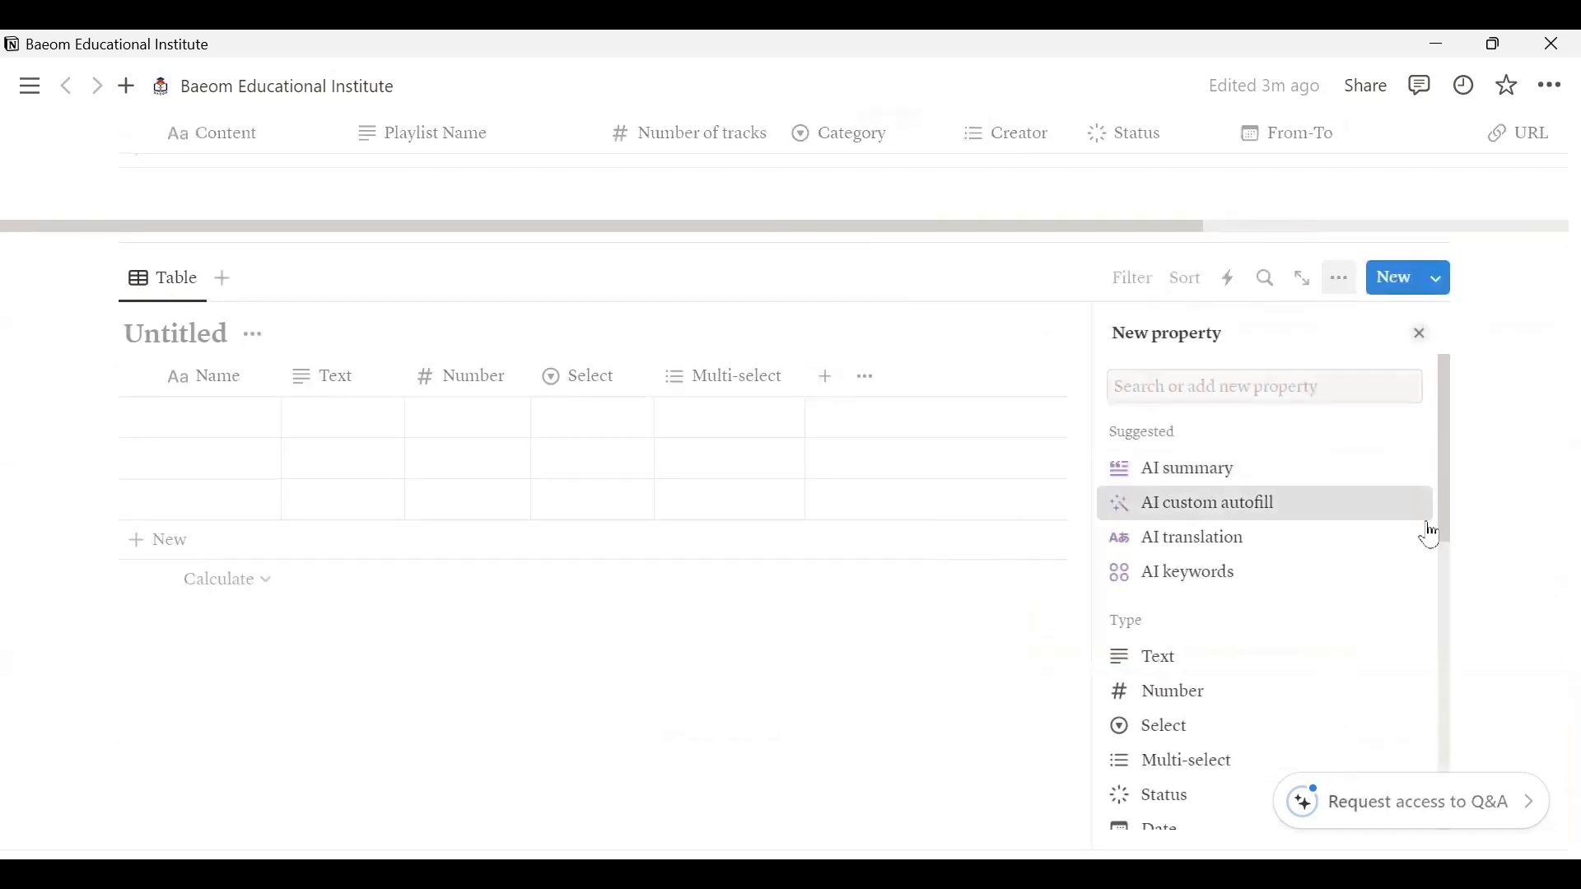
left_click(1178, 799)
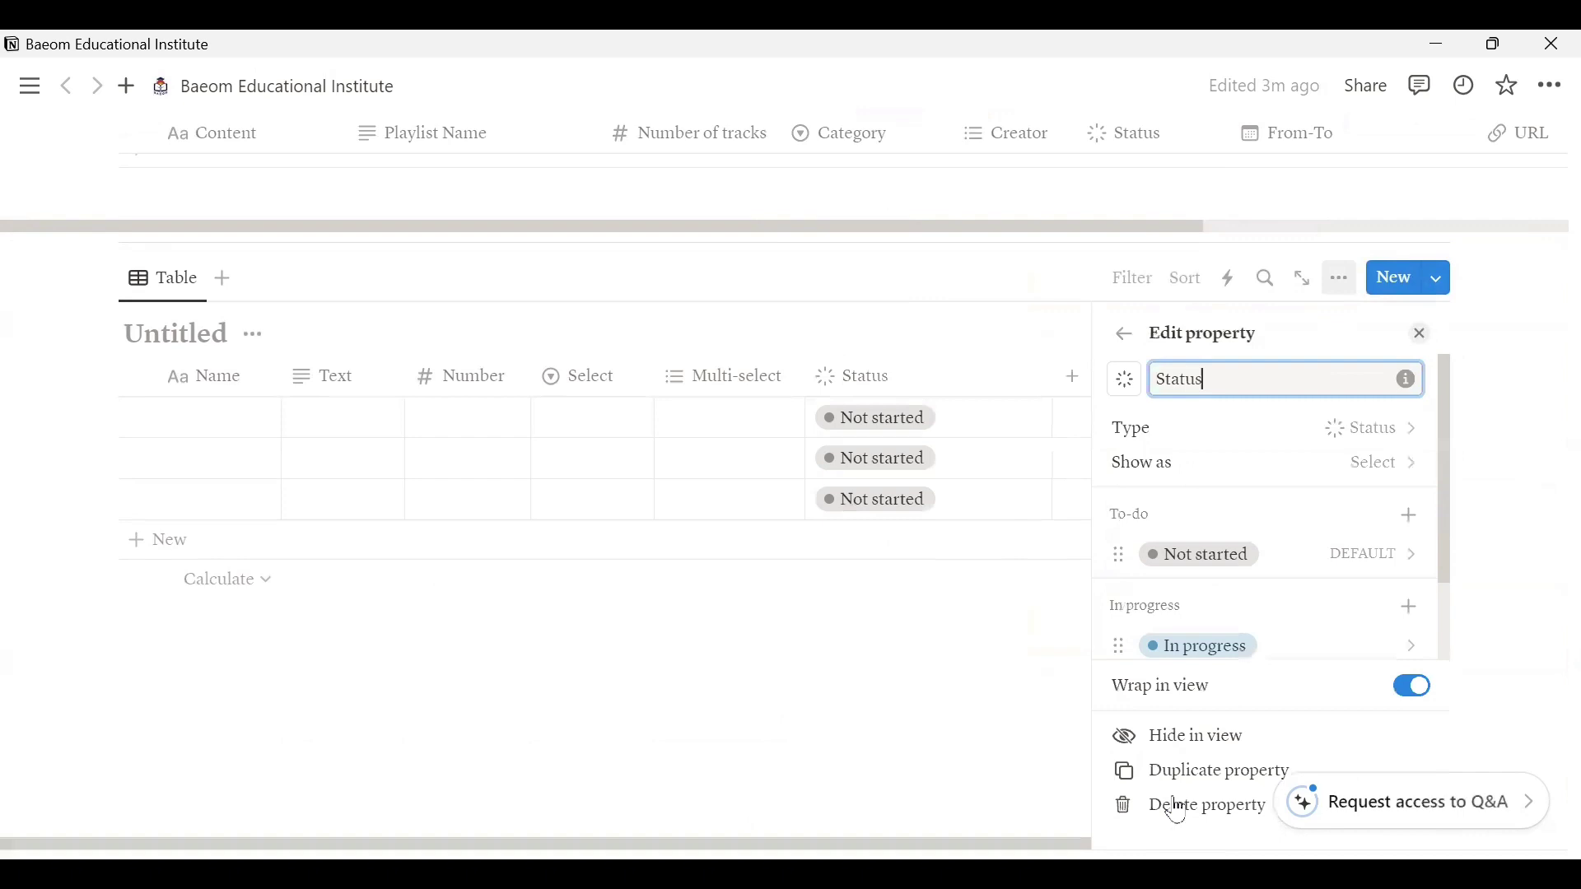
Set the Status of the untitled database's second row to In progress and its third row to Done.
left_click(850, 713)
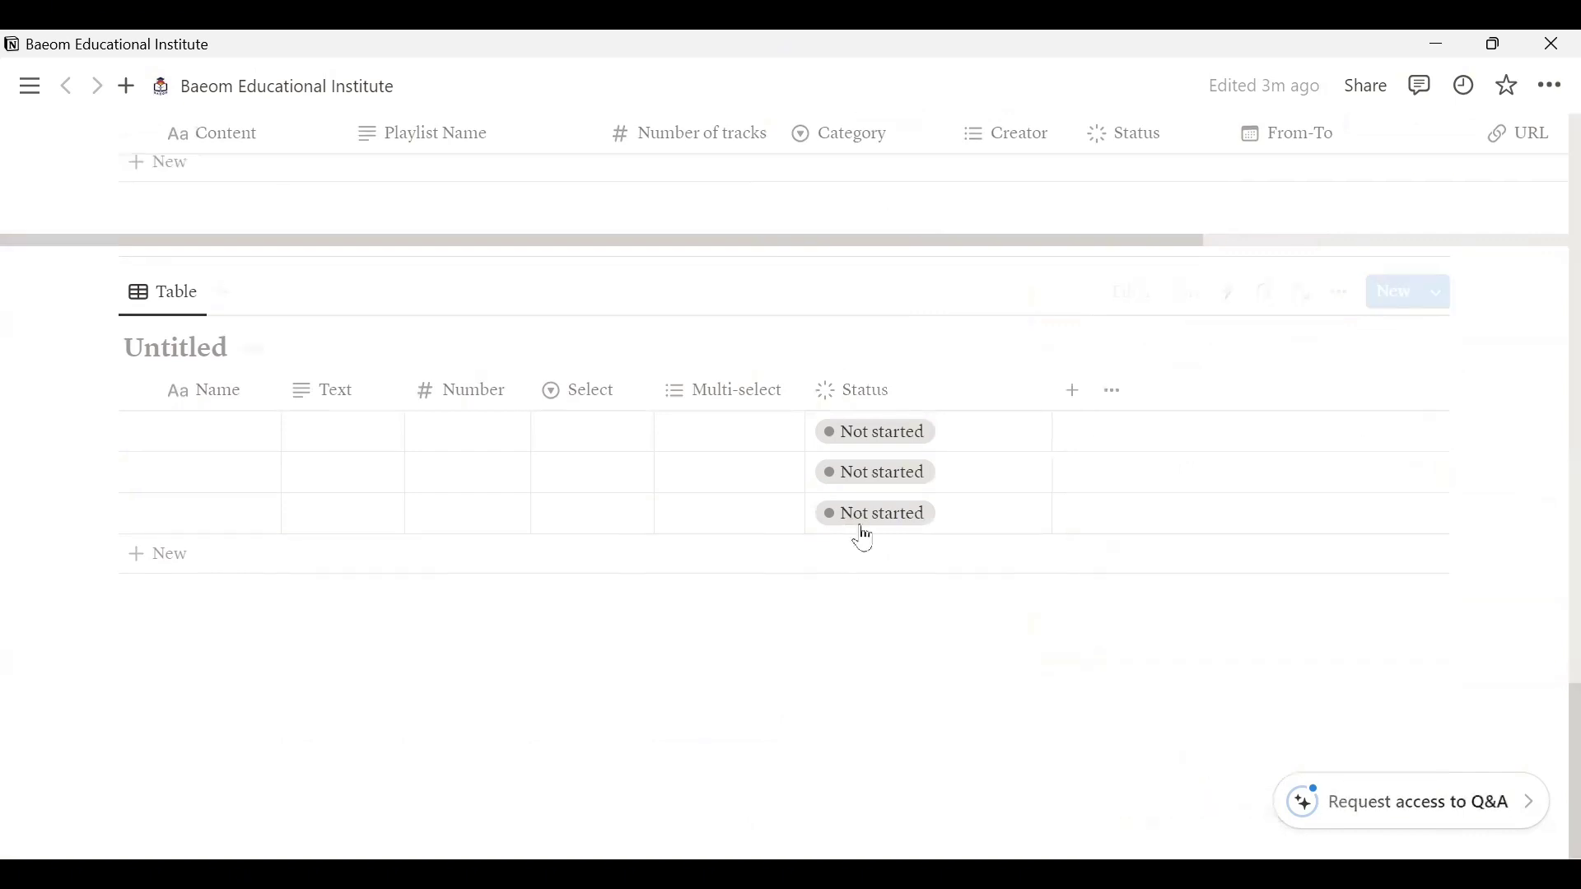
left_click(862, 441)
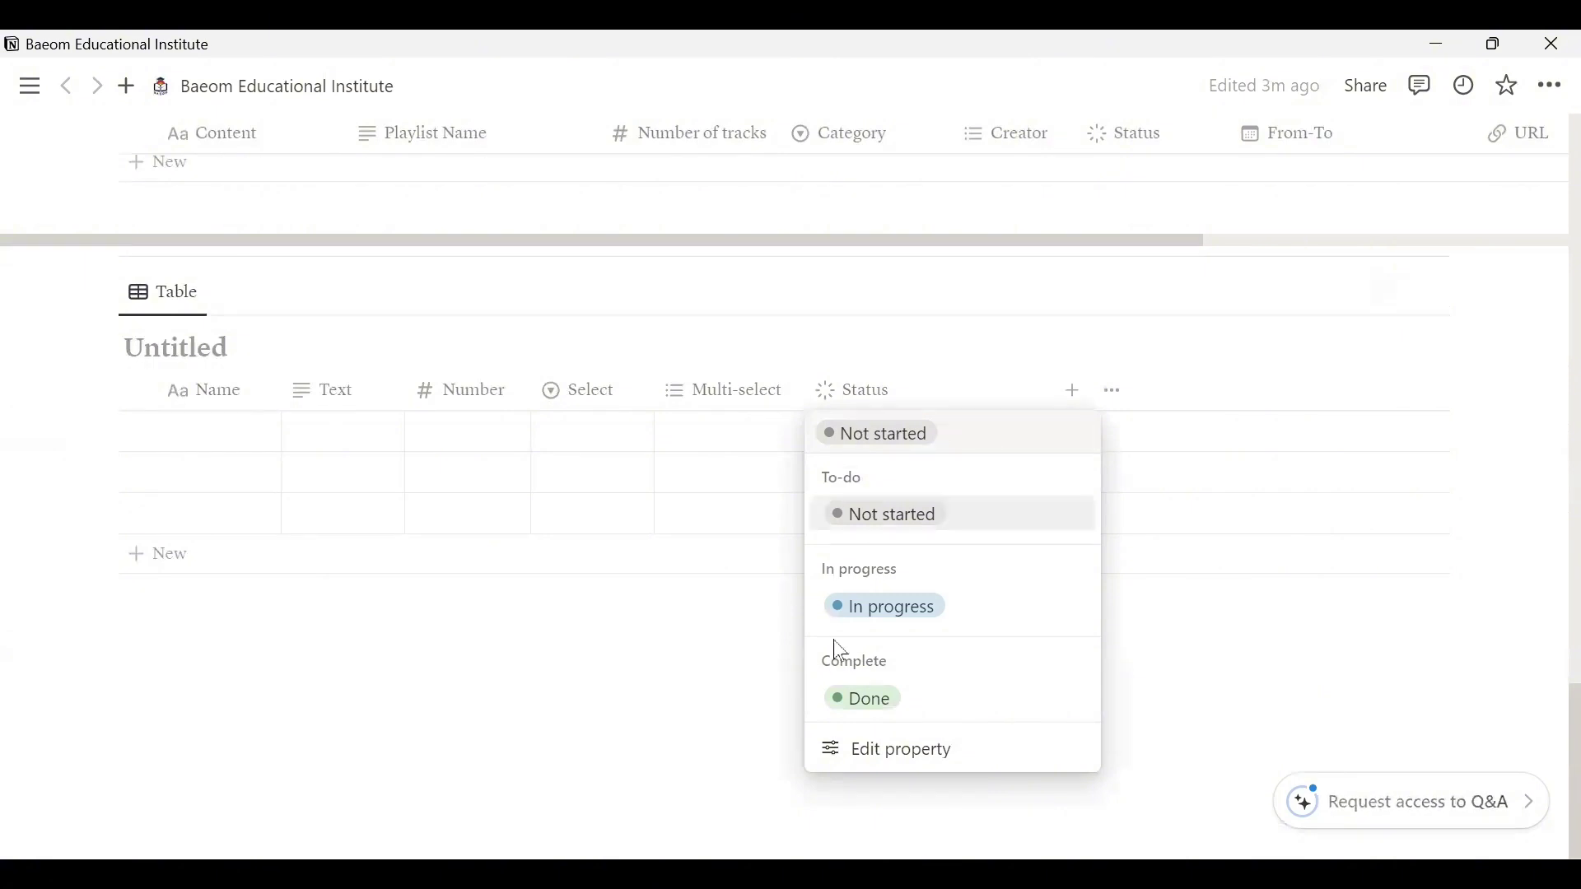
key("Escape")
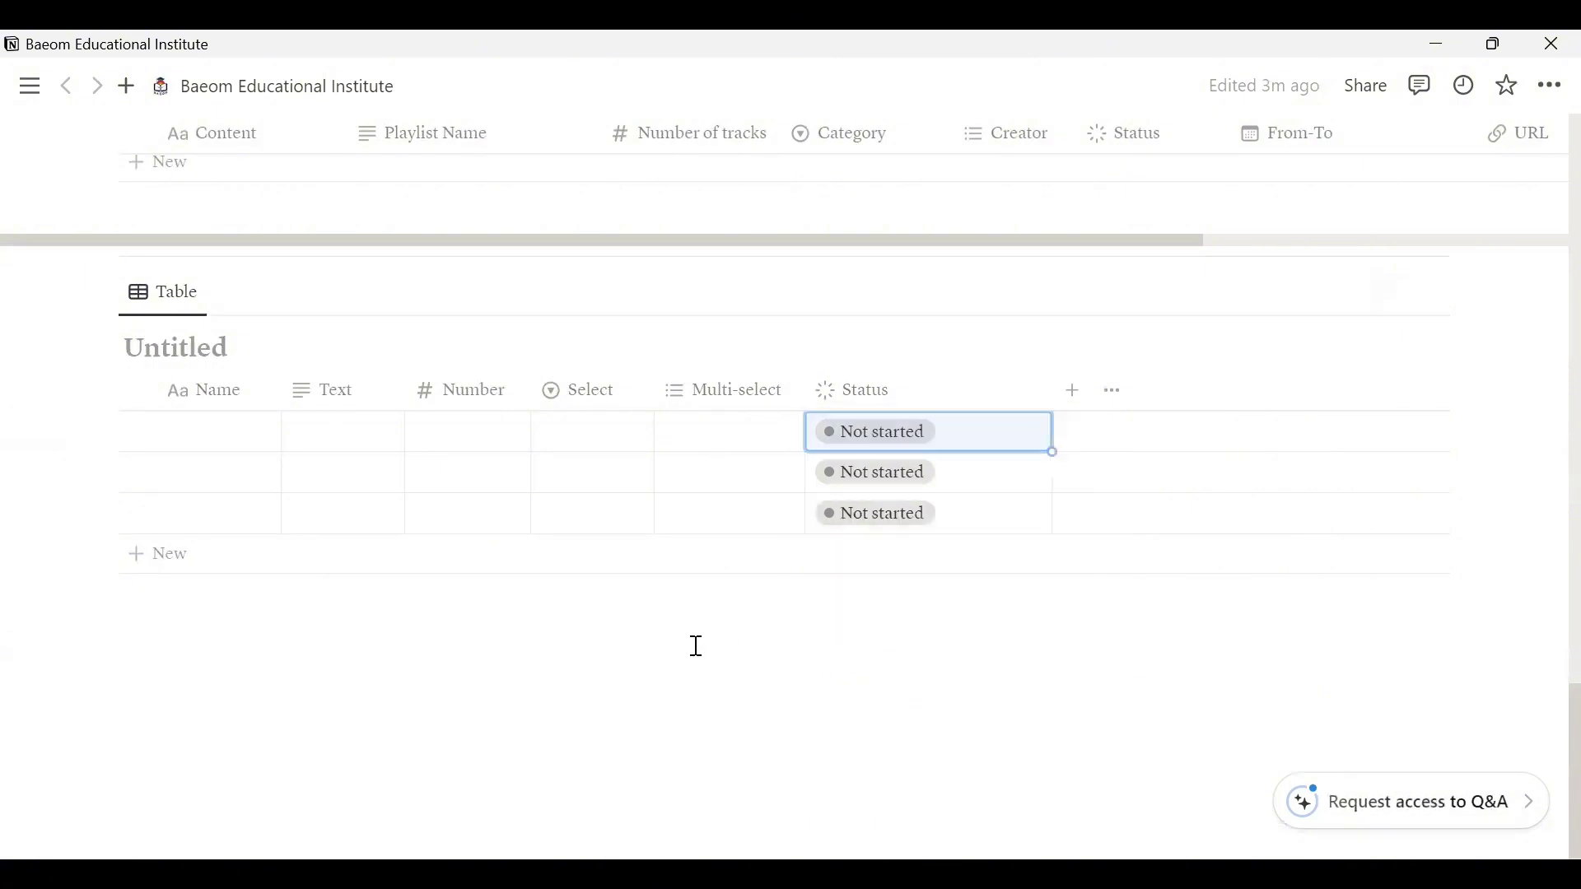
left_click(883, 475)
left_click(888, 653)
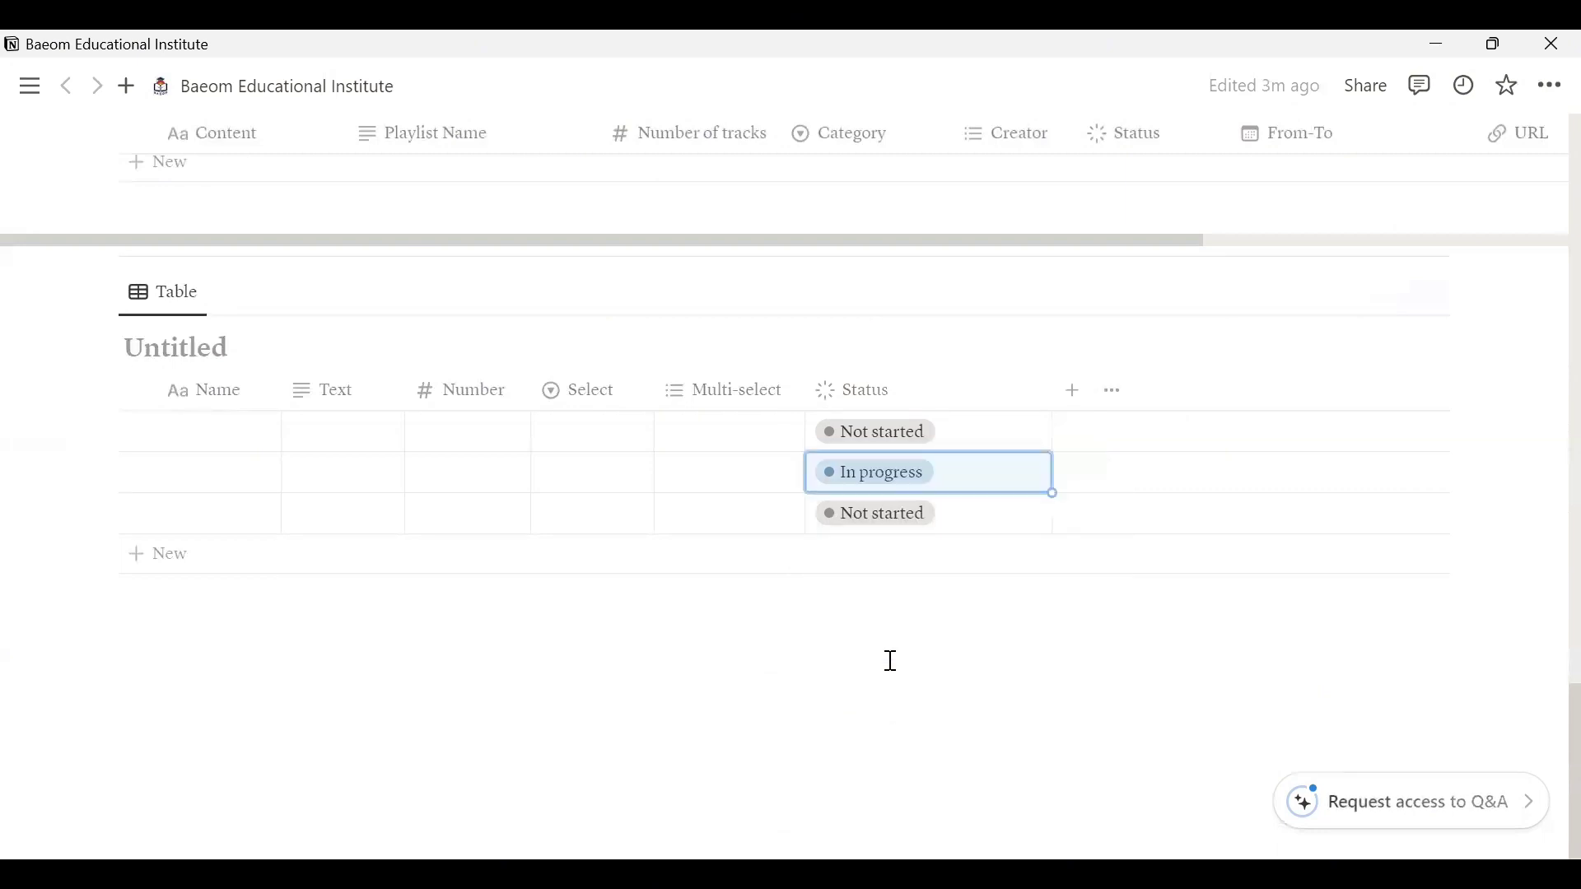
left_click(885, 527)
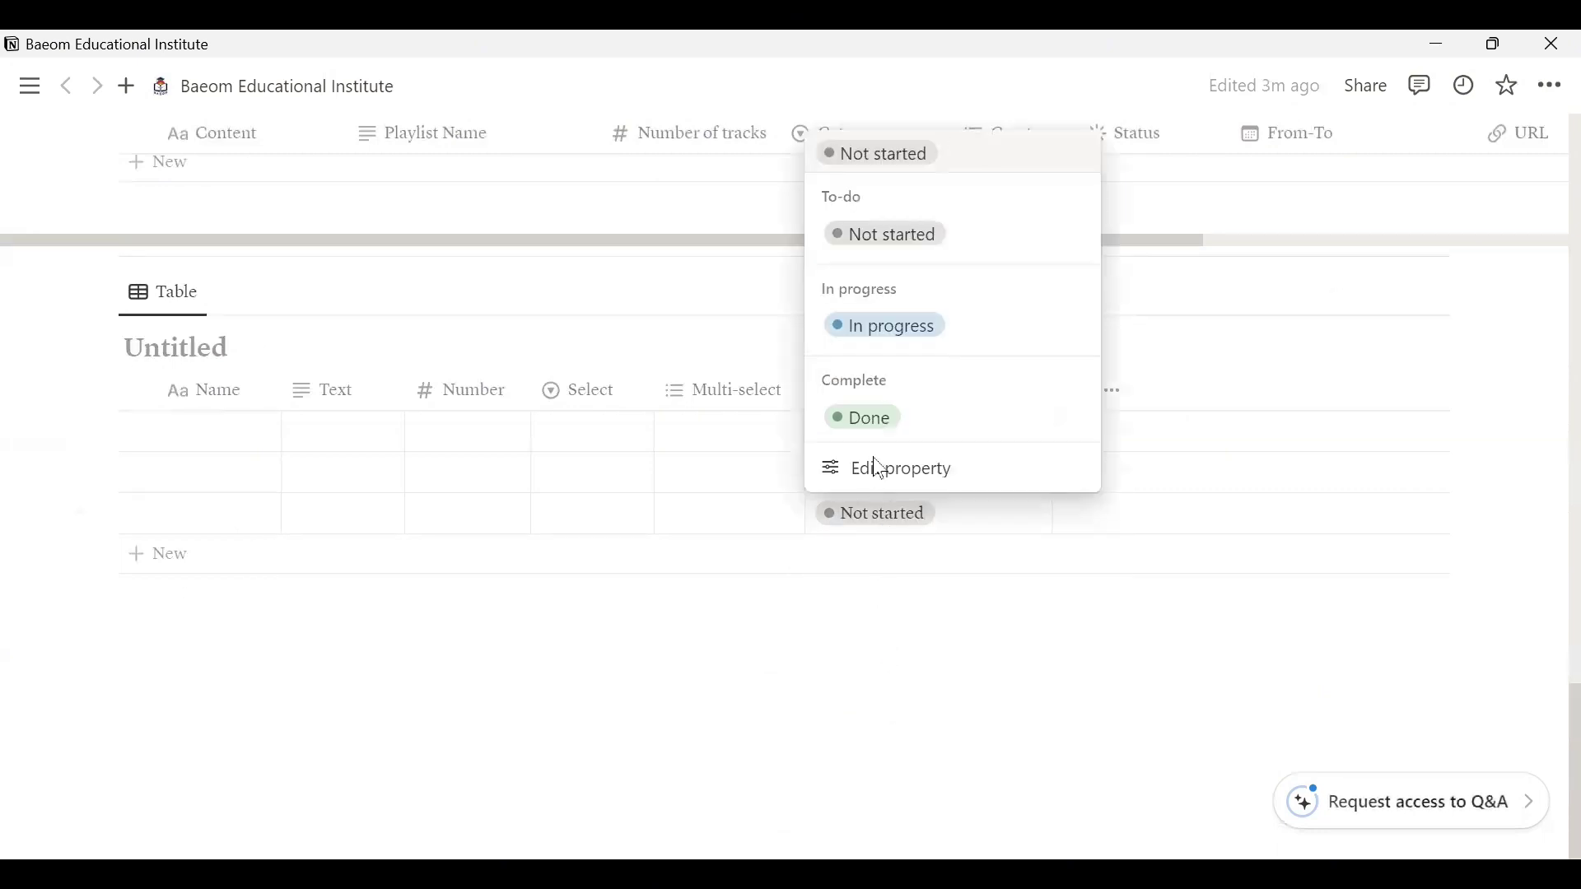
left_click(884, 418)
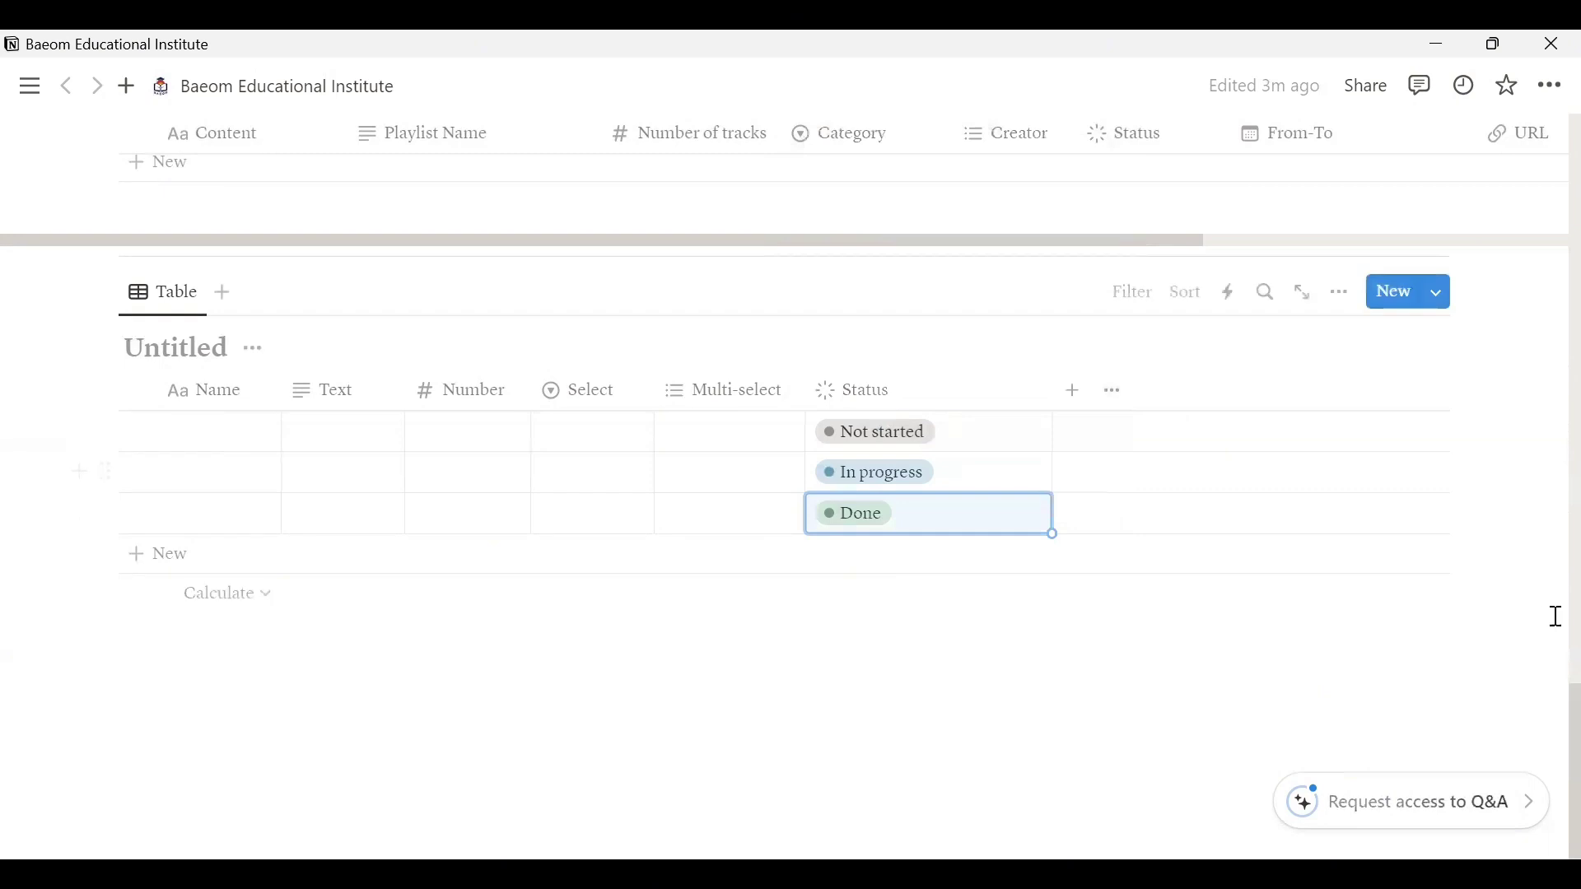
Narrow the Status column of the untitled database and add a Date property after it.
scroll(1555, 729, "up", 4)
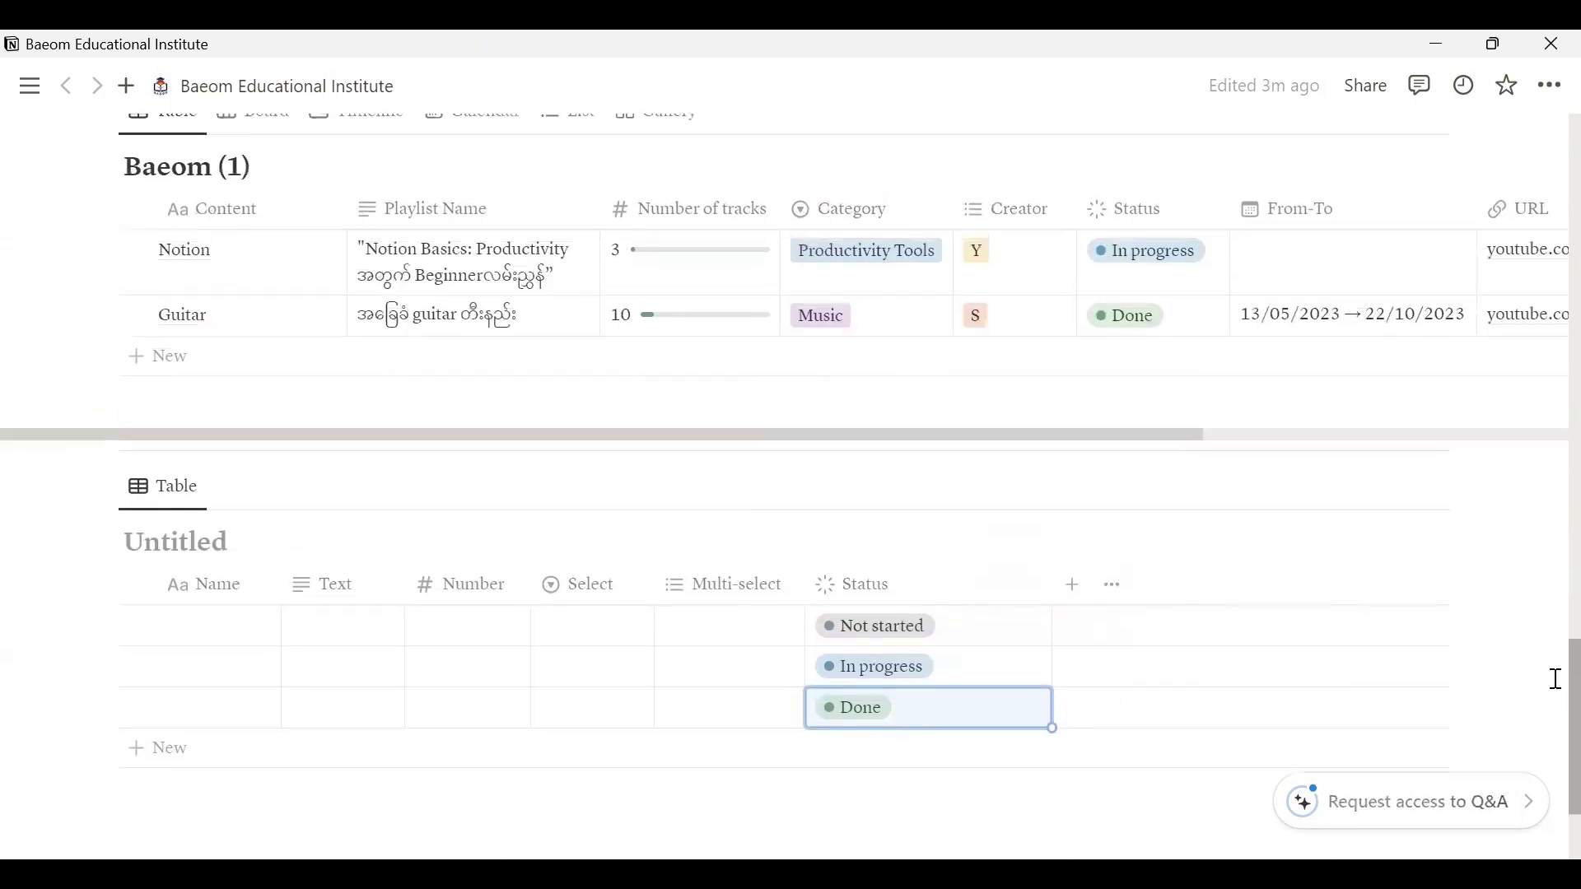
scroll(1555, 659, "up", 1)
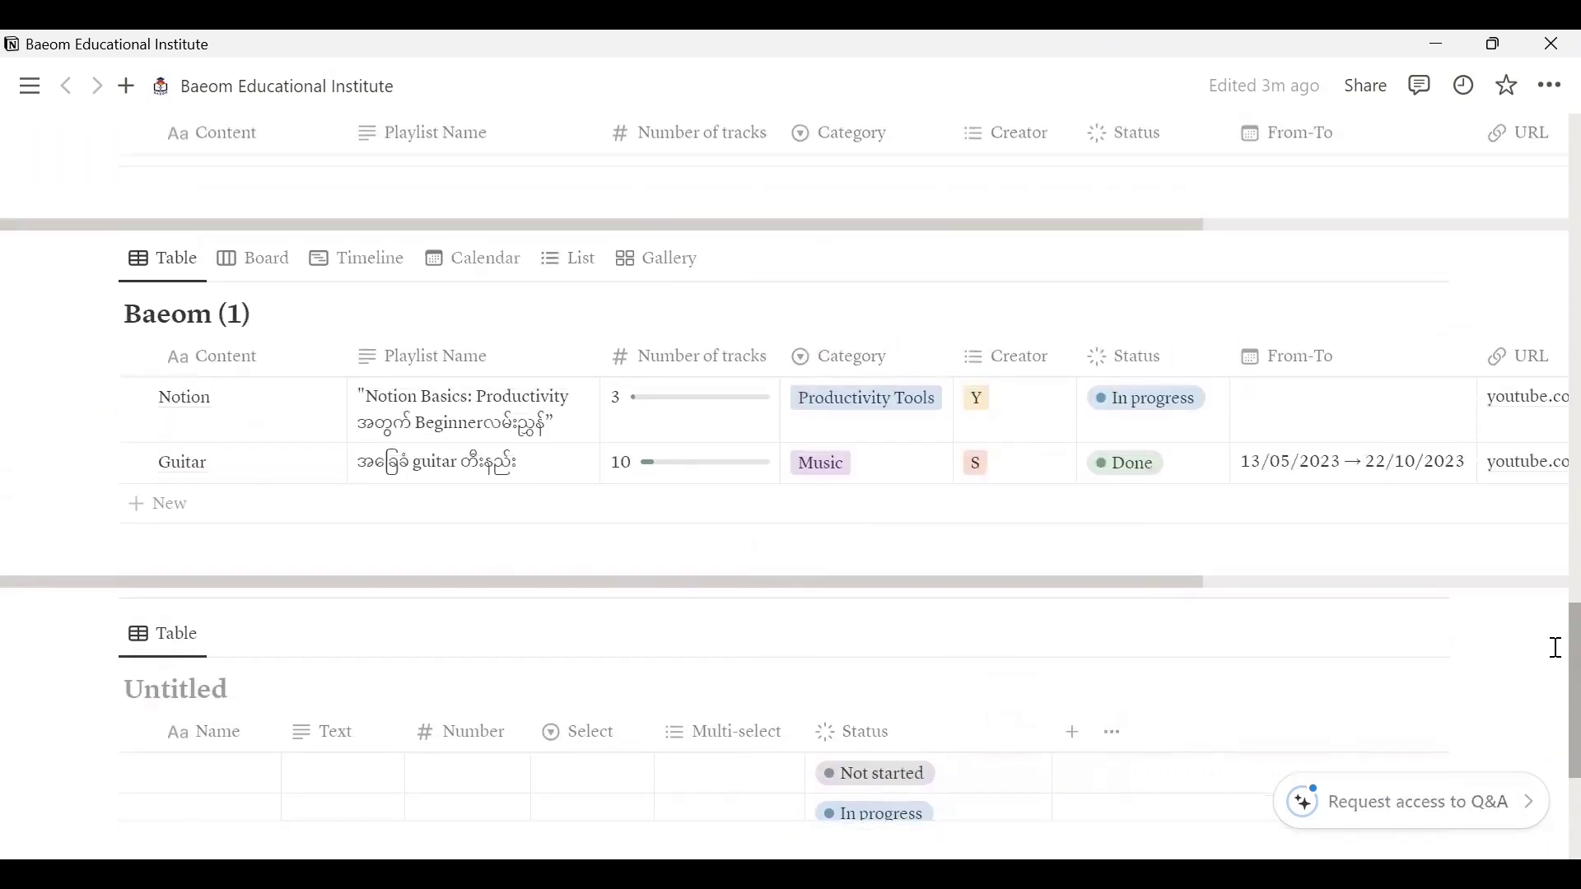
left_click_drag(1055, 744, 986, 733)
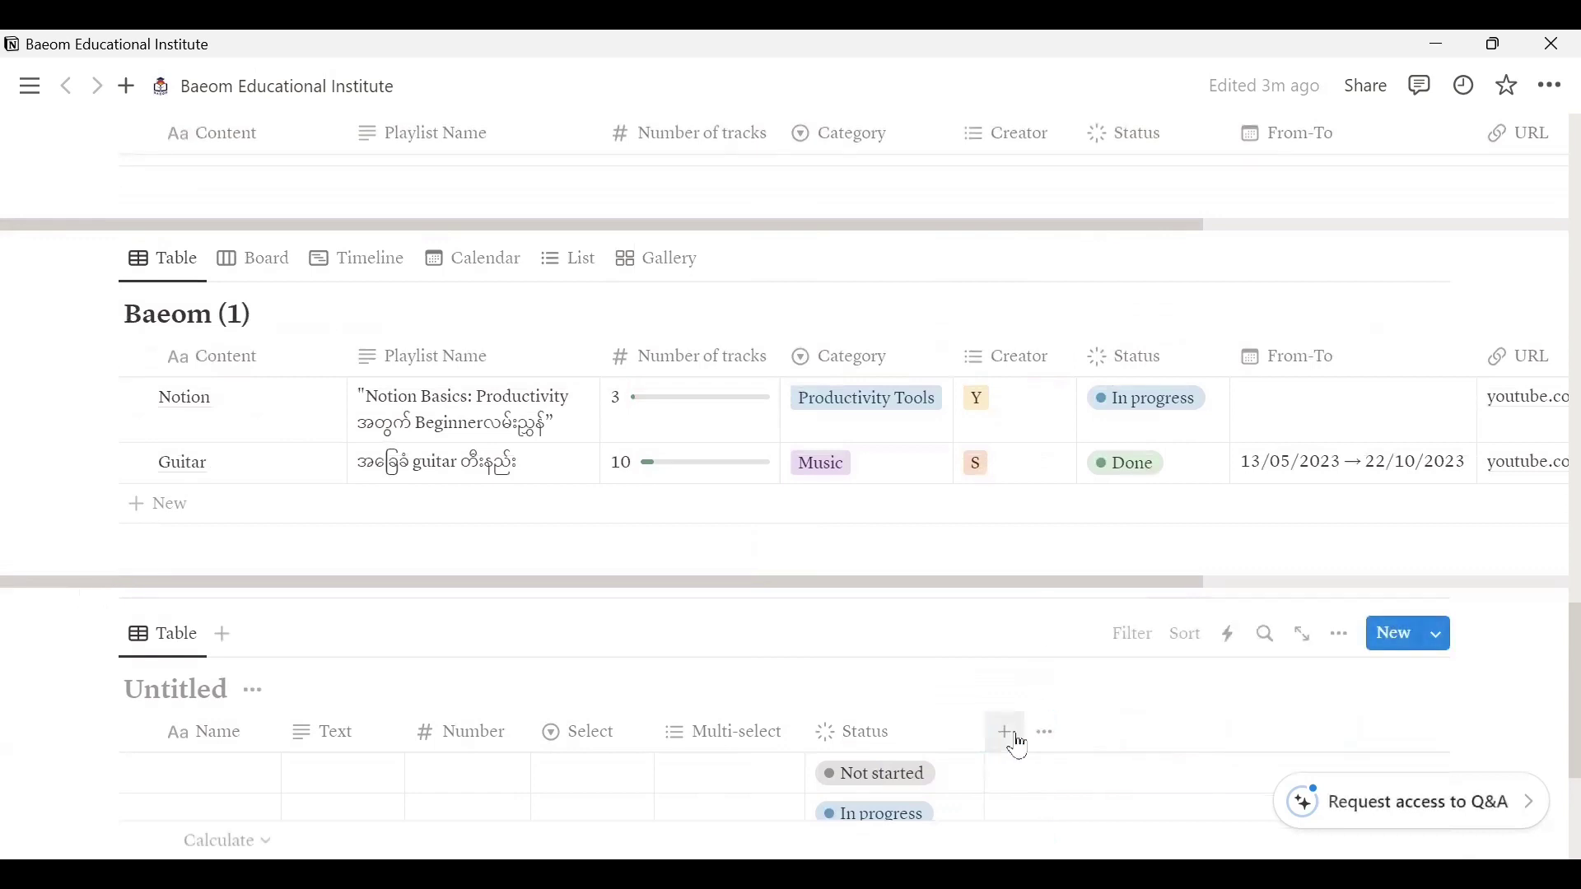
left_click(1009, 734)
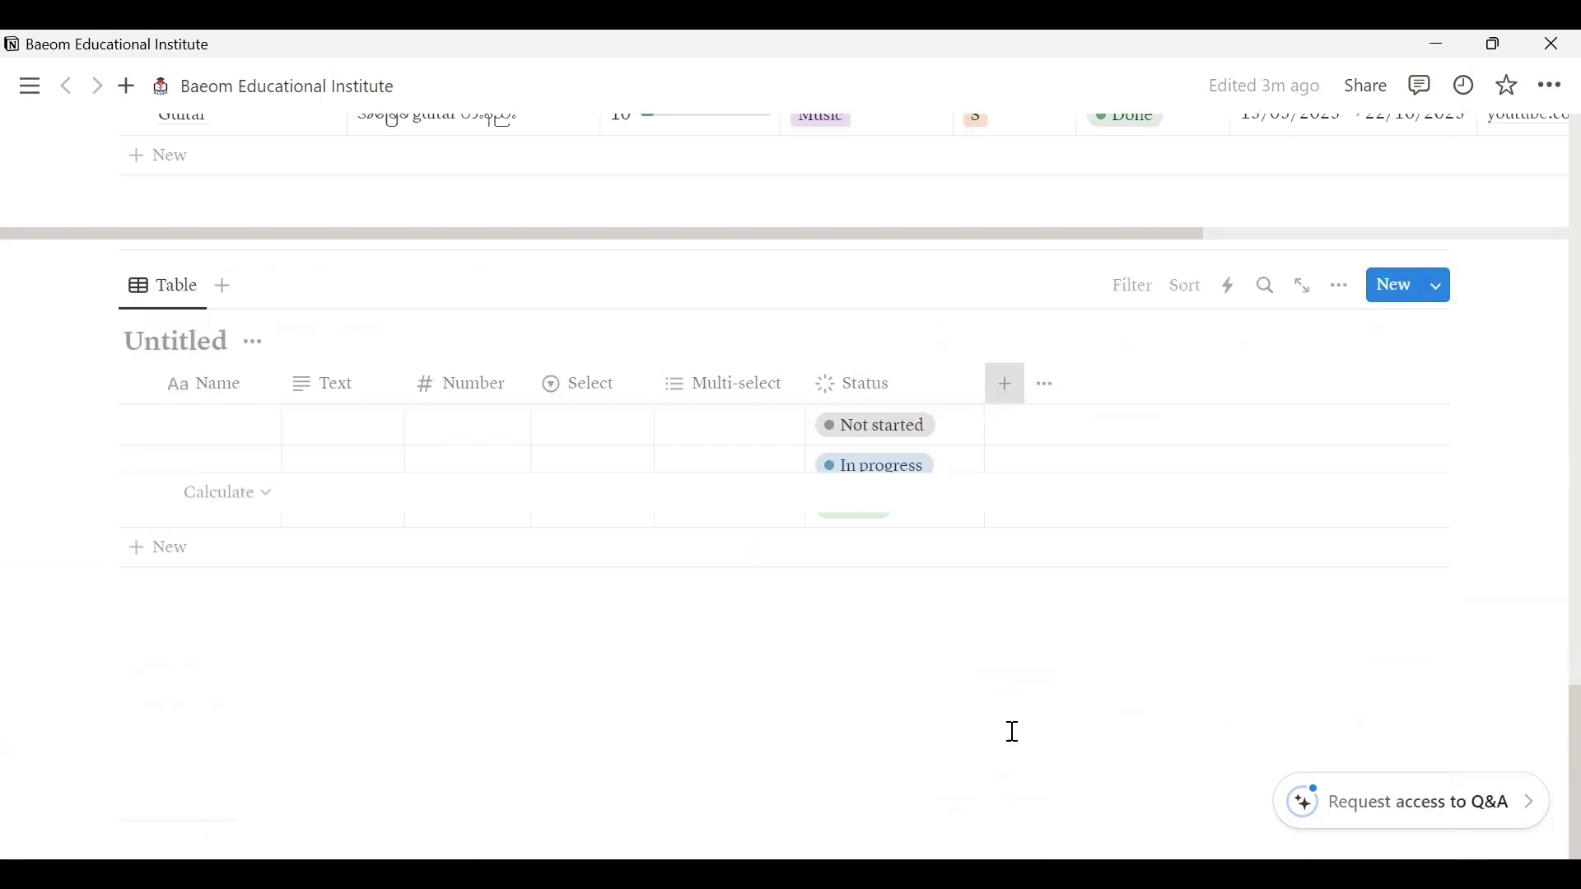
left_click_drag(1443, 459, 1450, 585)
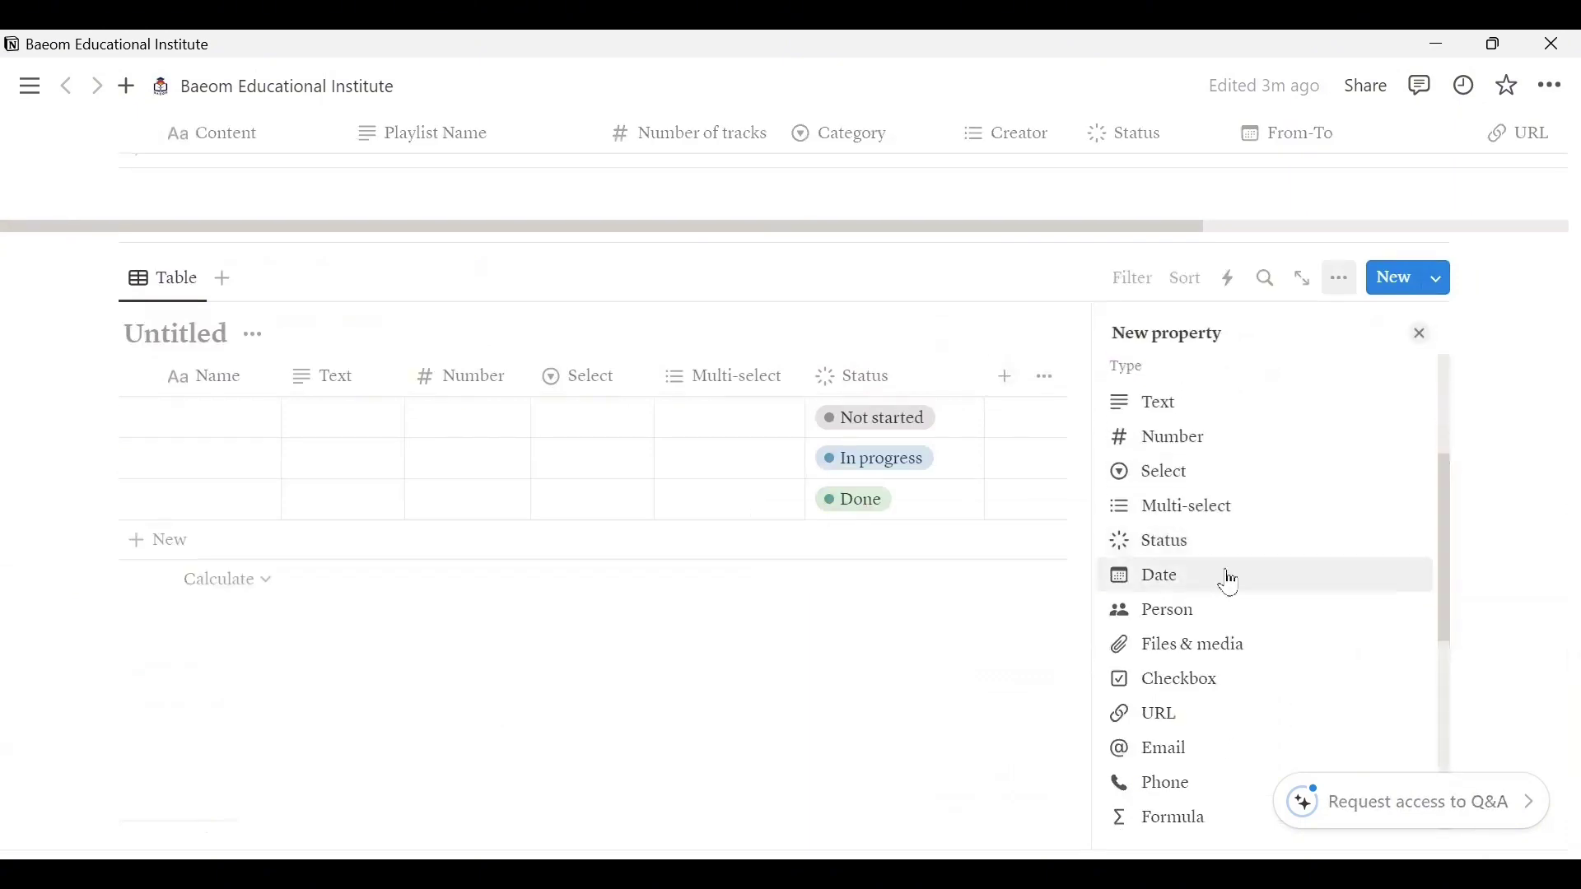
left_click(1228, 575)
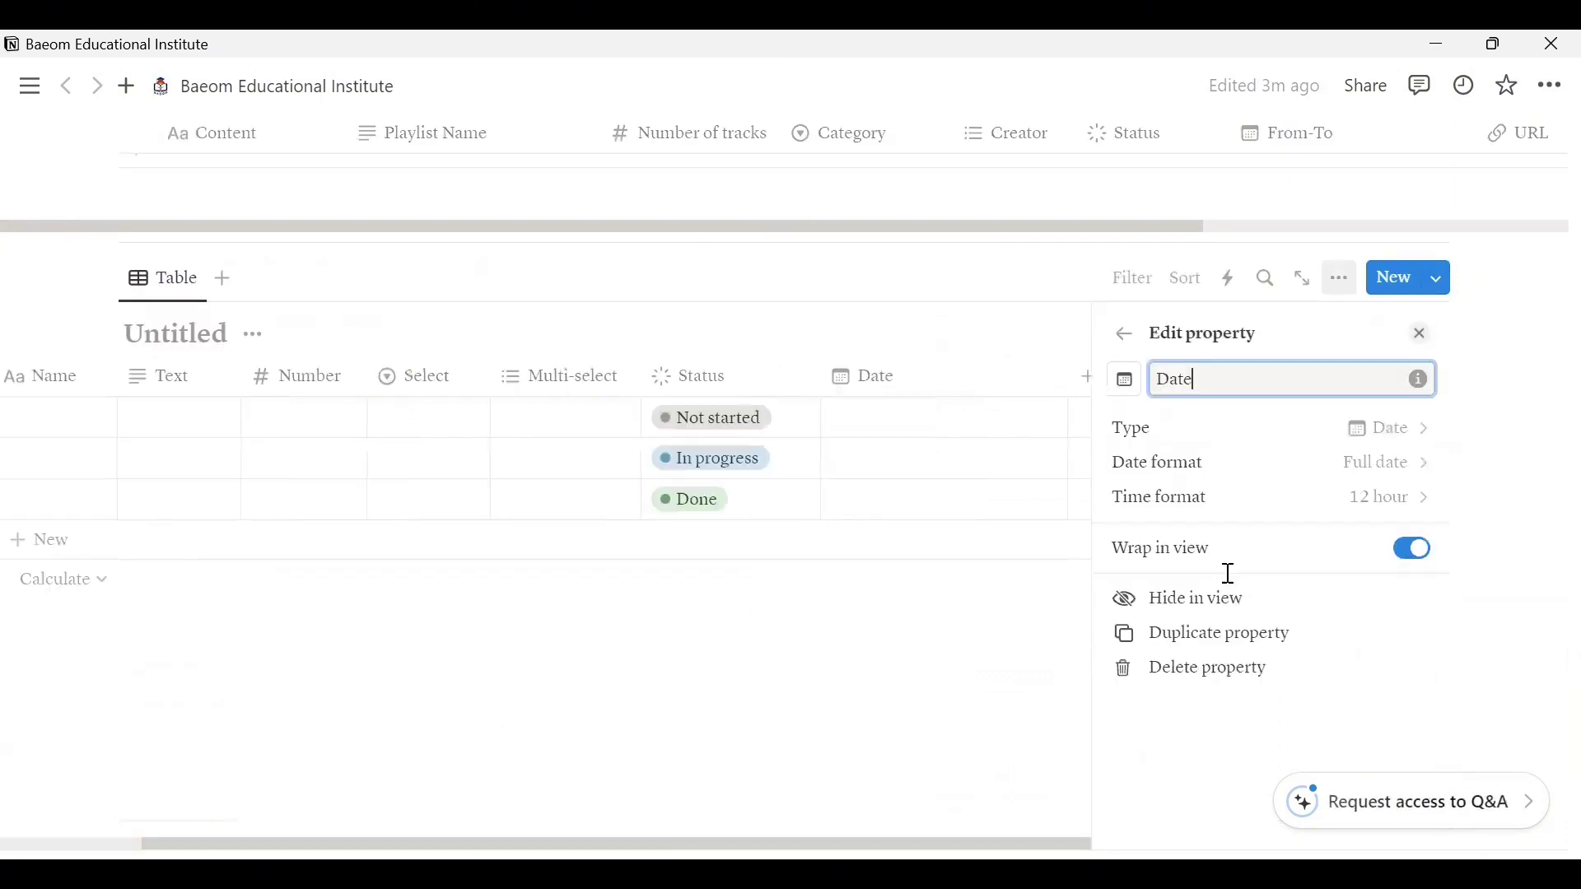
left_click(928, 691)
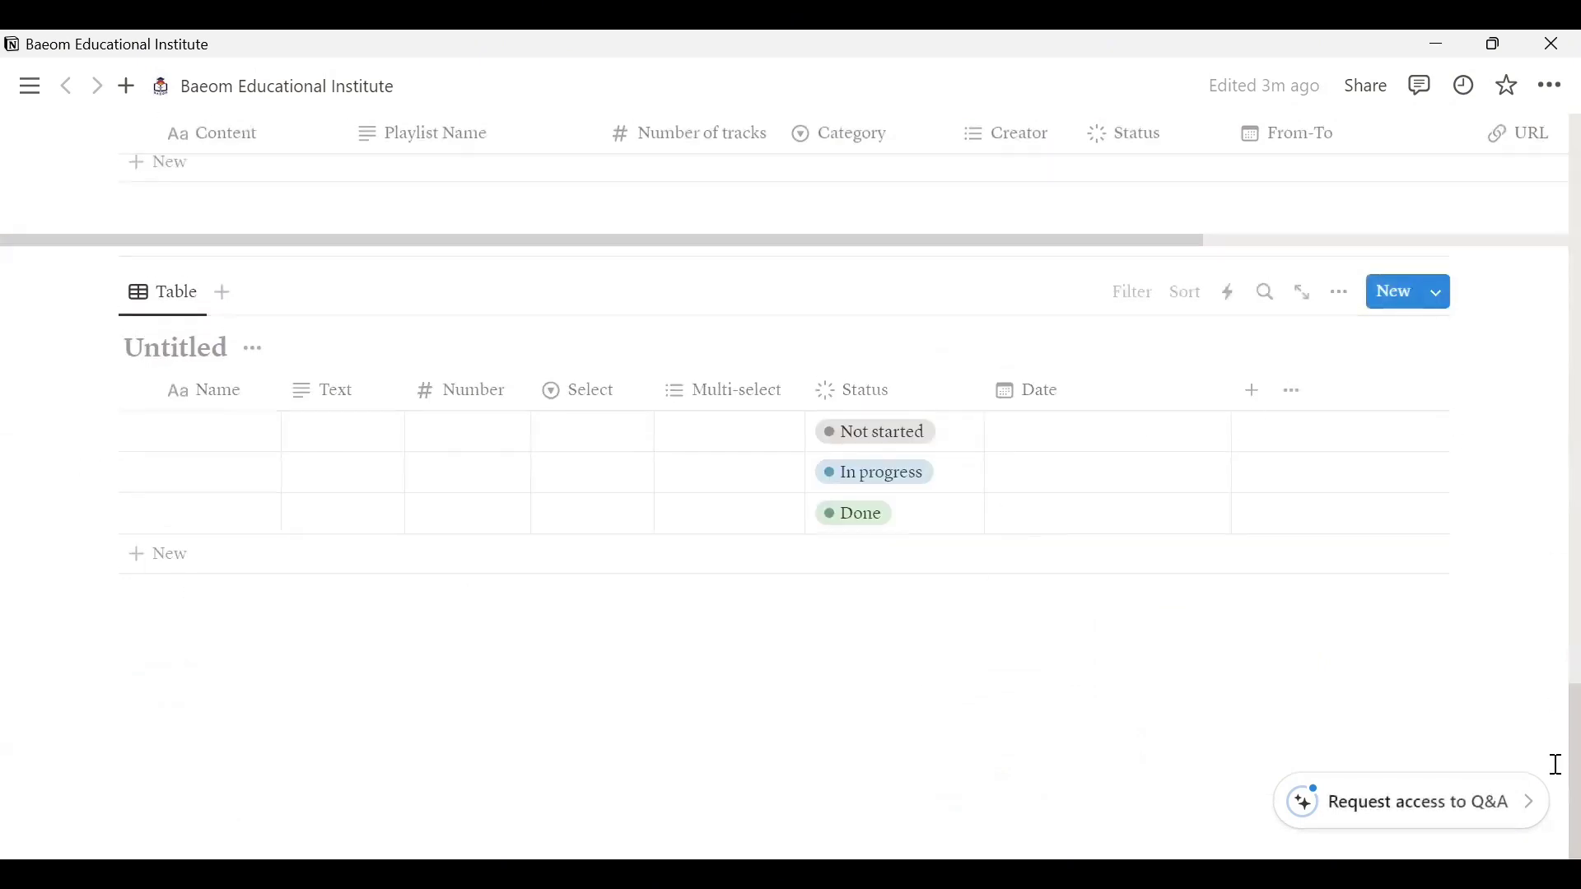
Set the Notion row's From-To in Baeom (1) to a date range from 25/02/2024 to 24/03/2024.
scroll(1553, 723, "up", 3)
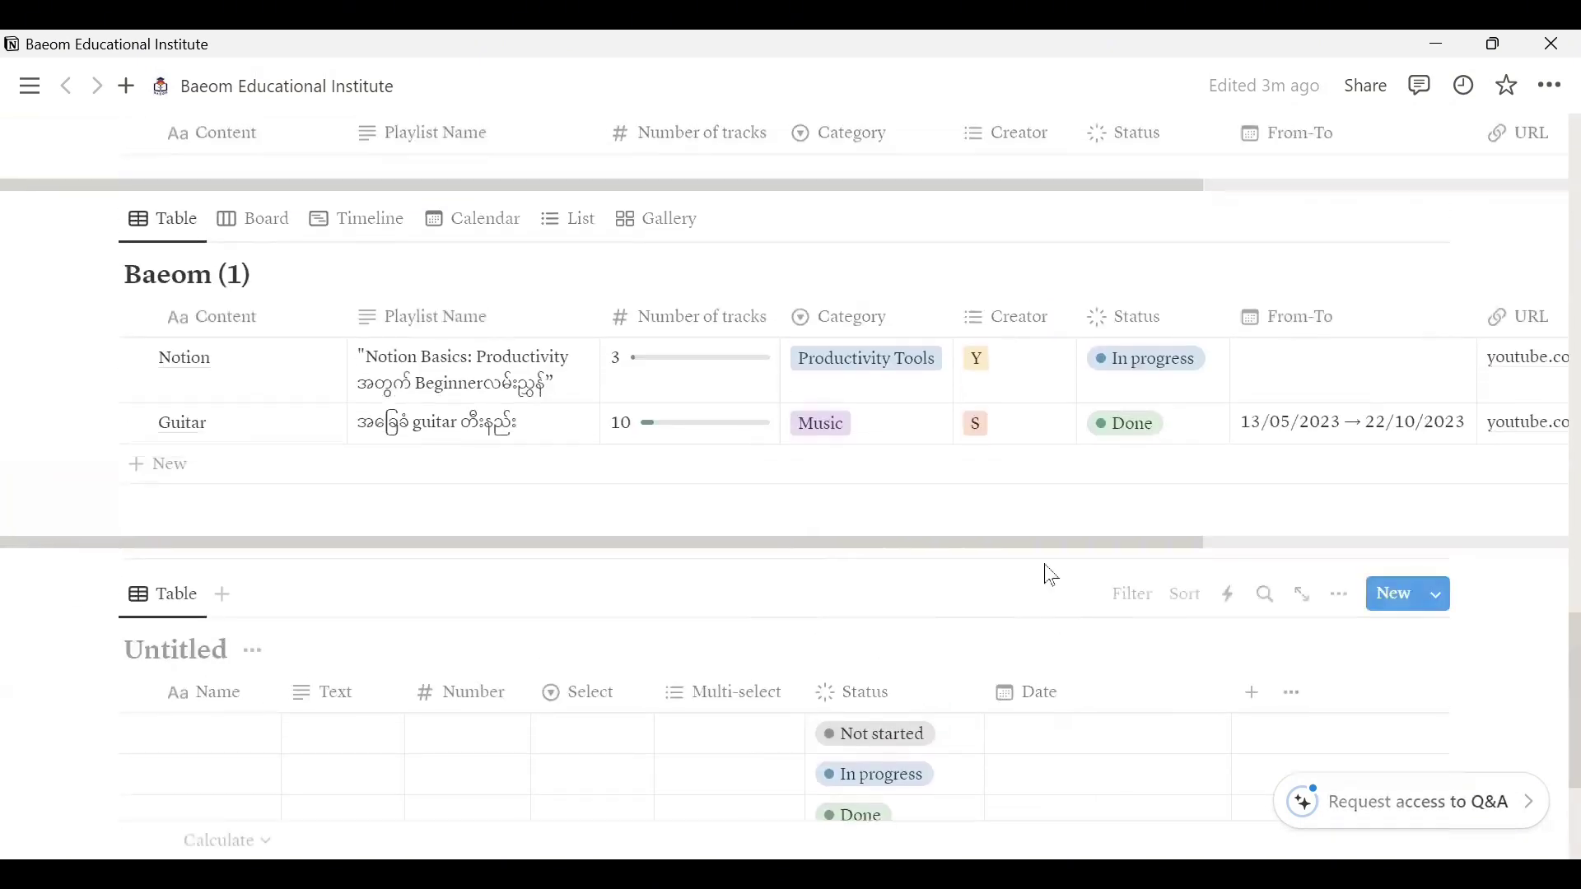
scroll(1071, 551, "right", 2)
scroll(1107, 564, "right", 4)
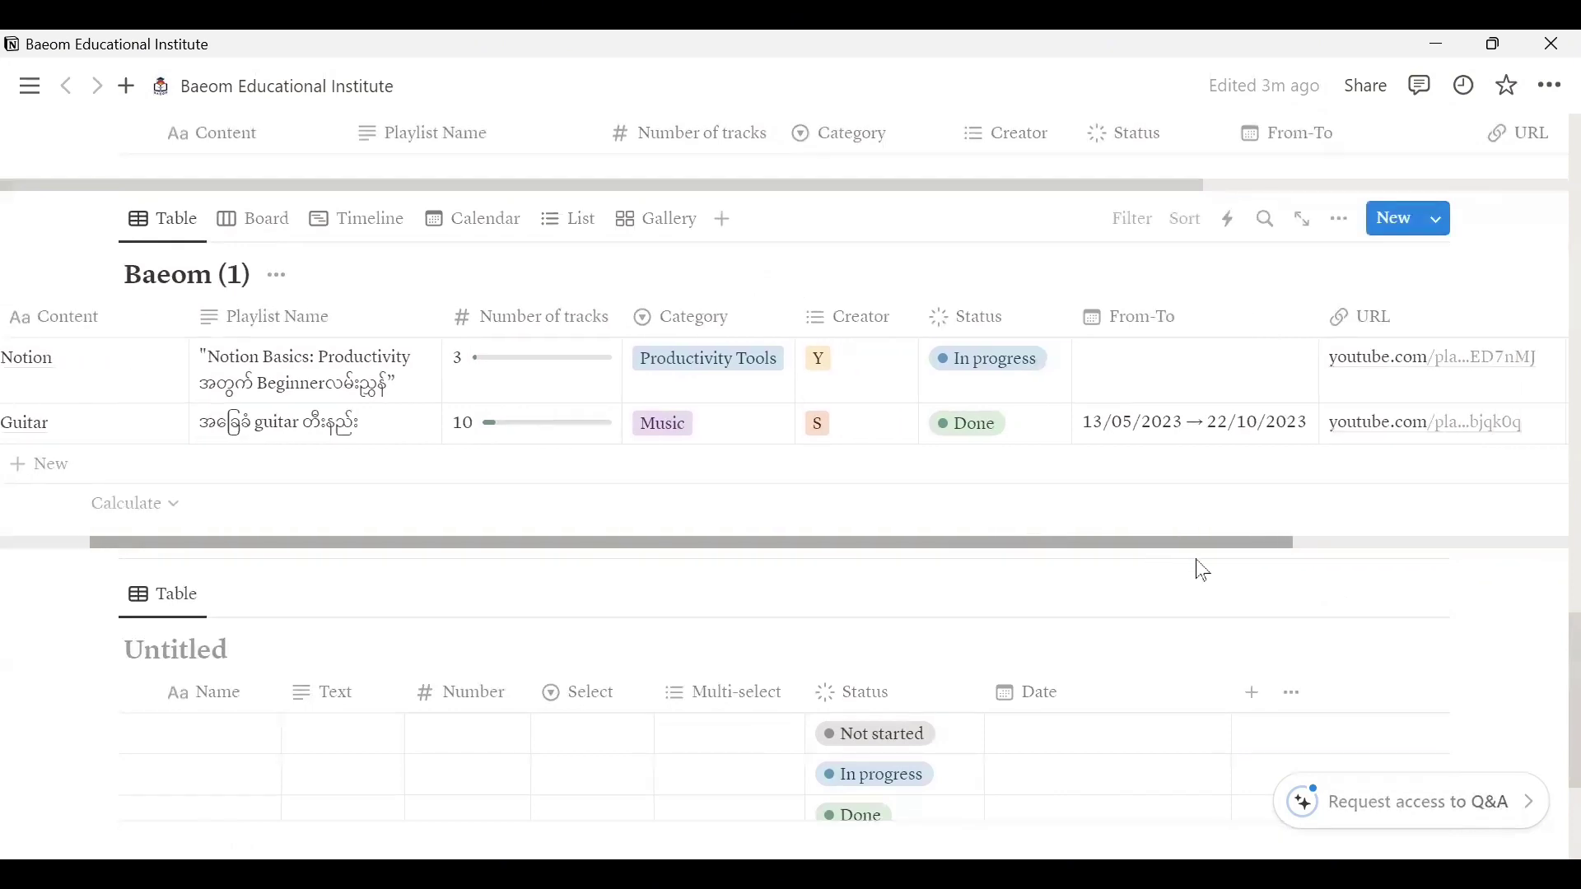
left_click(1128, 383)
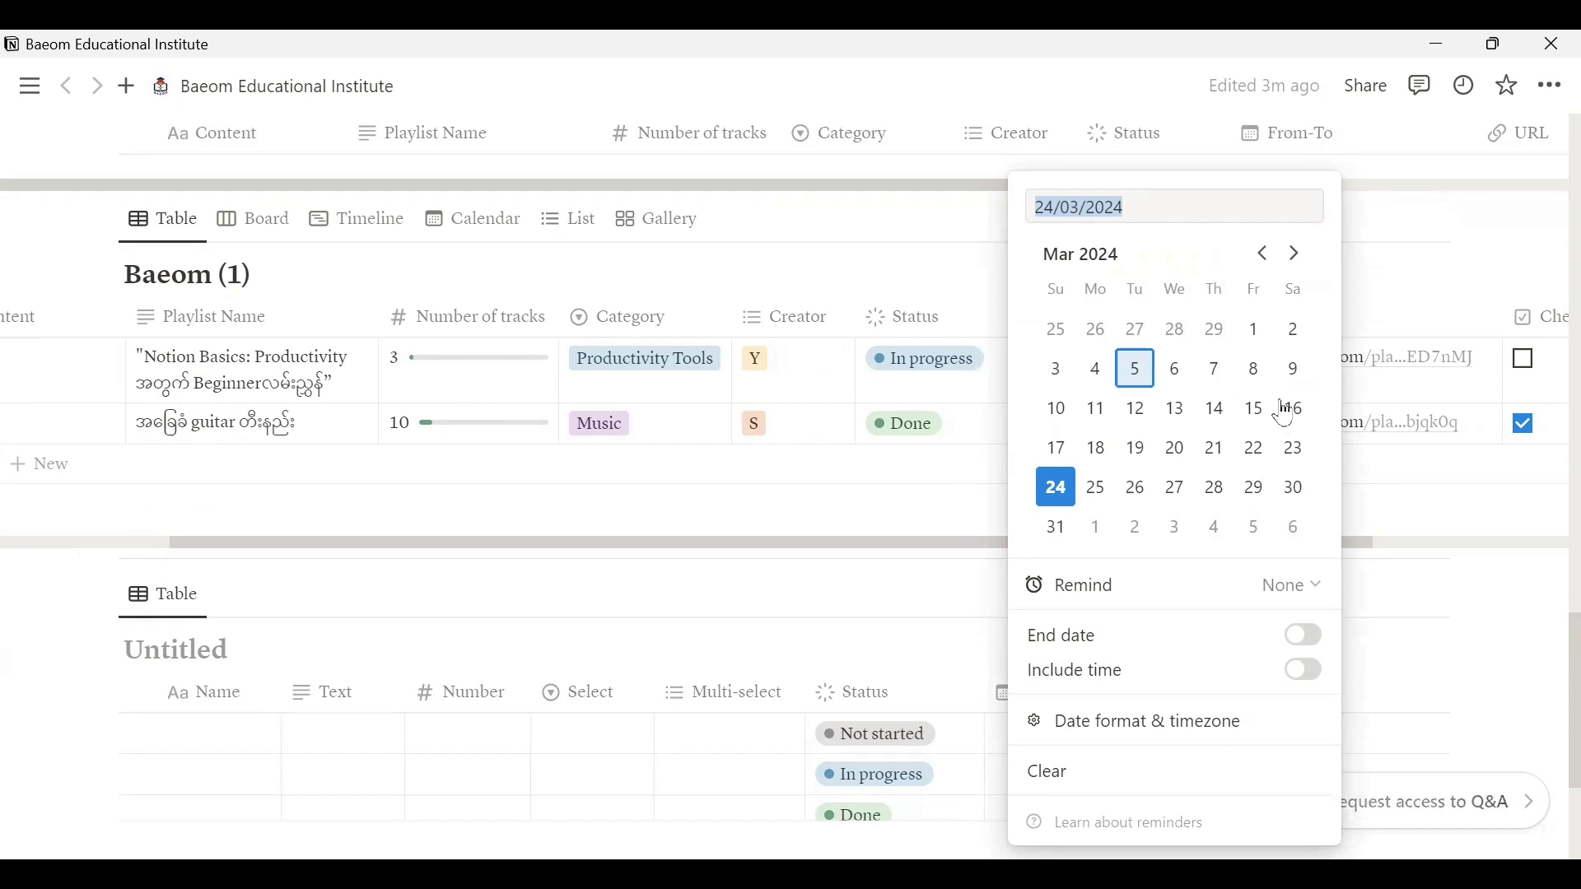
left_click(1311, 641)
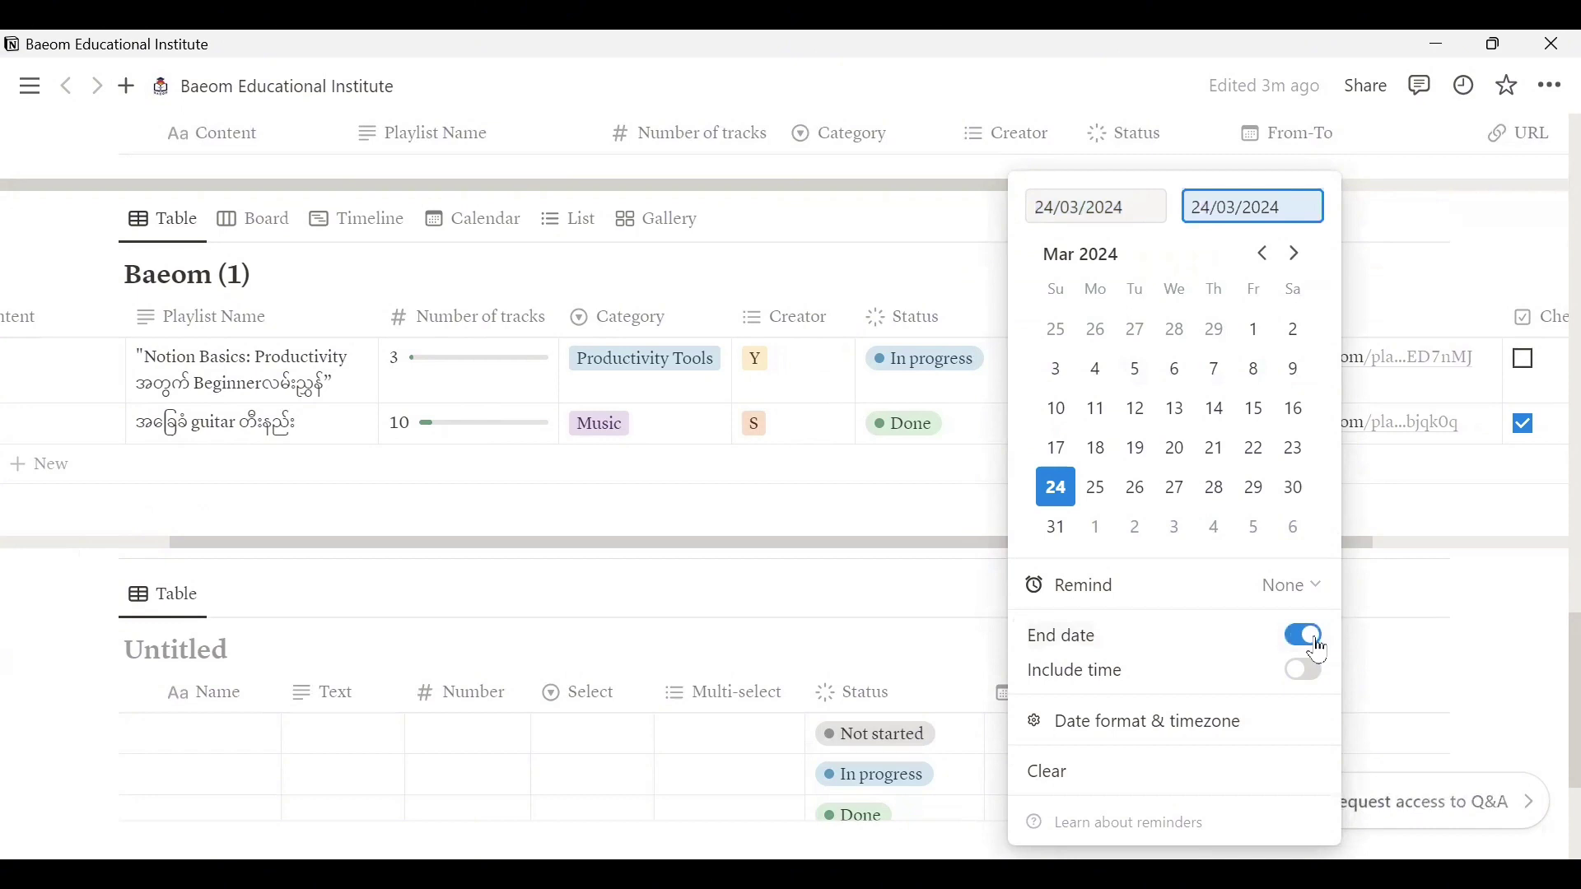
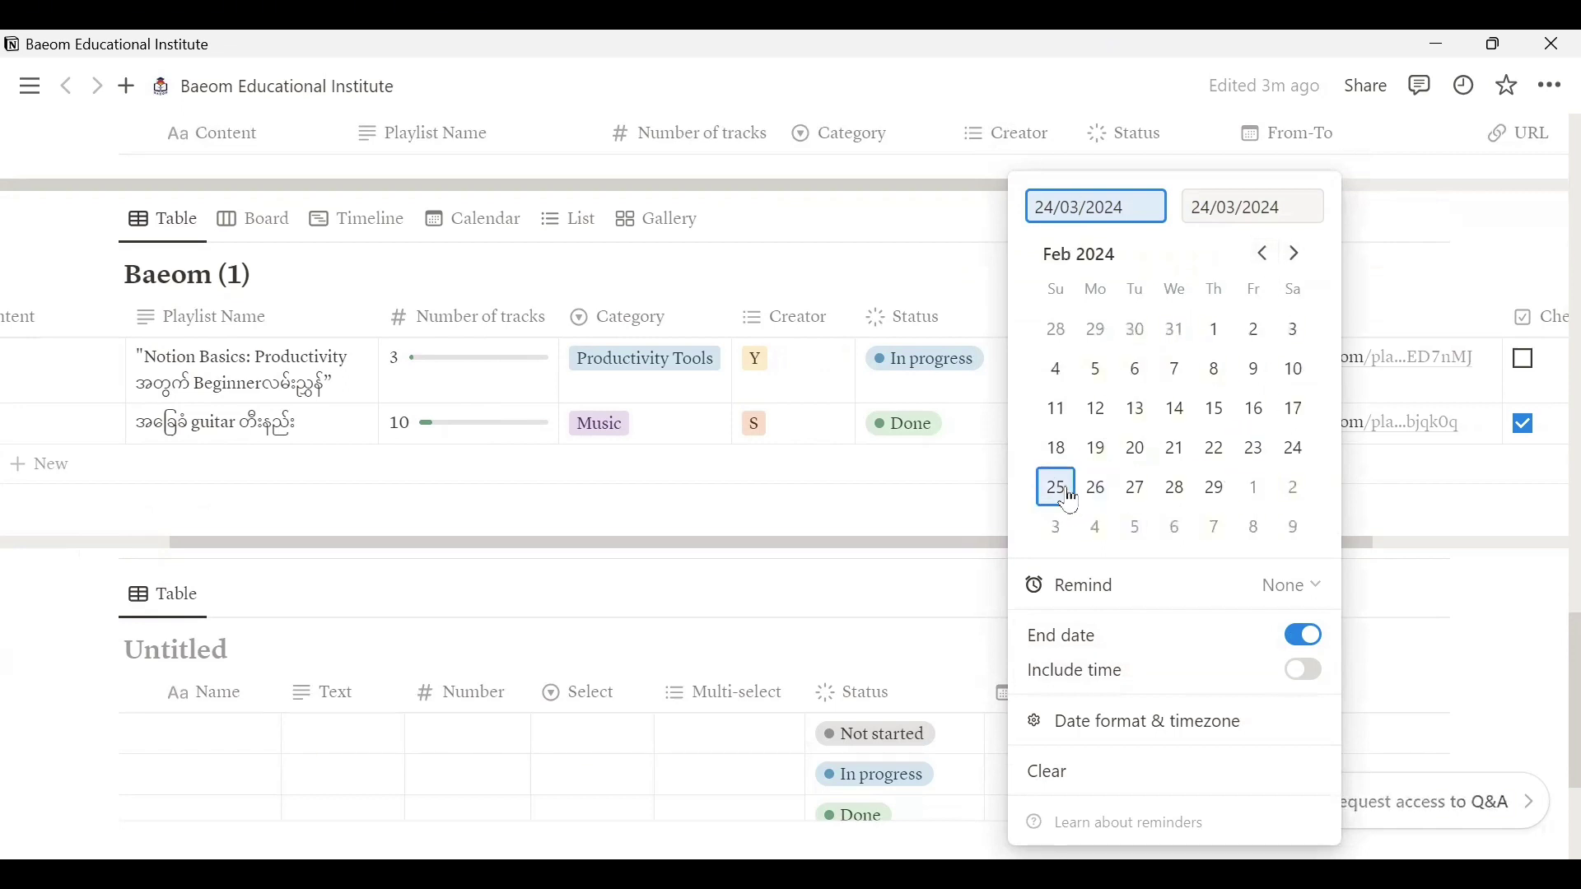
left_click(1064, 493)
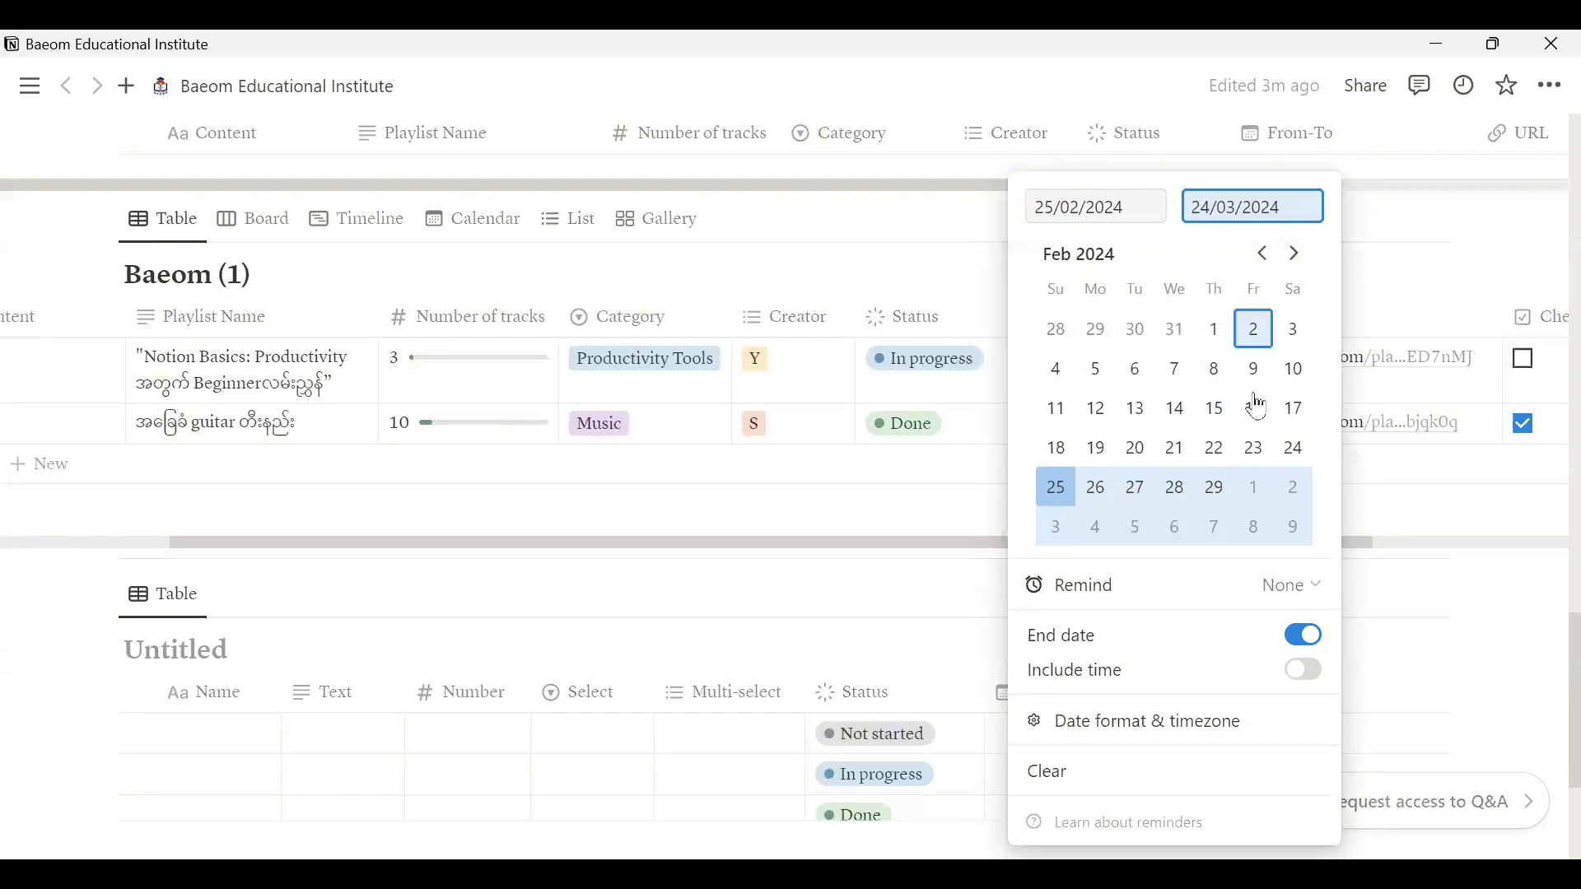
left_click(1295, 254)
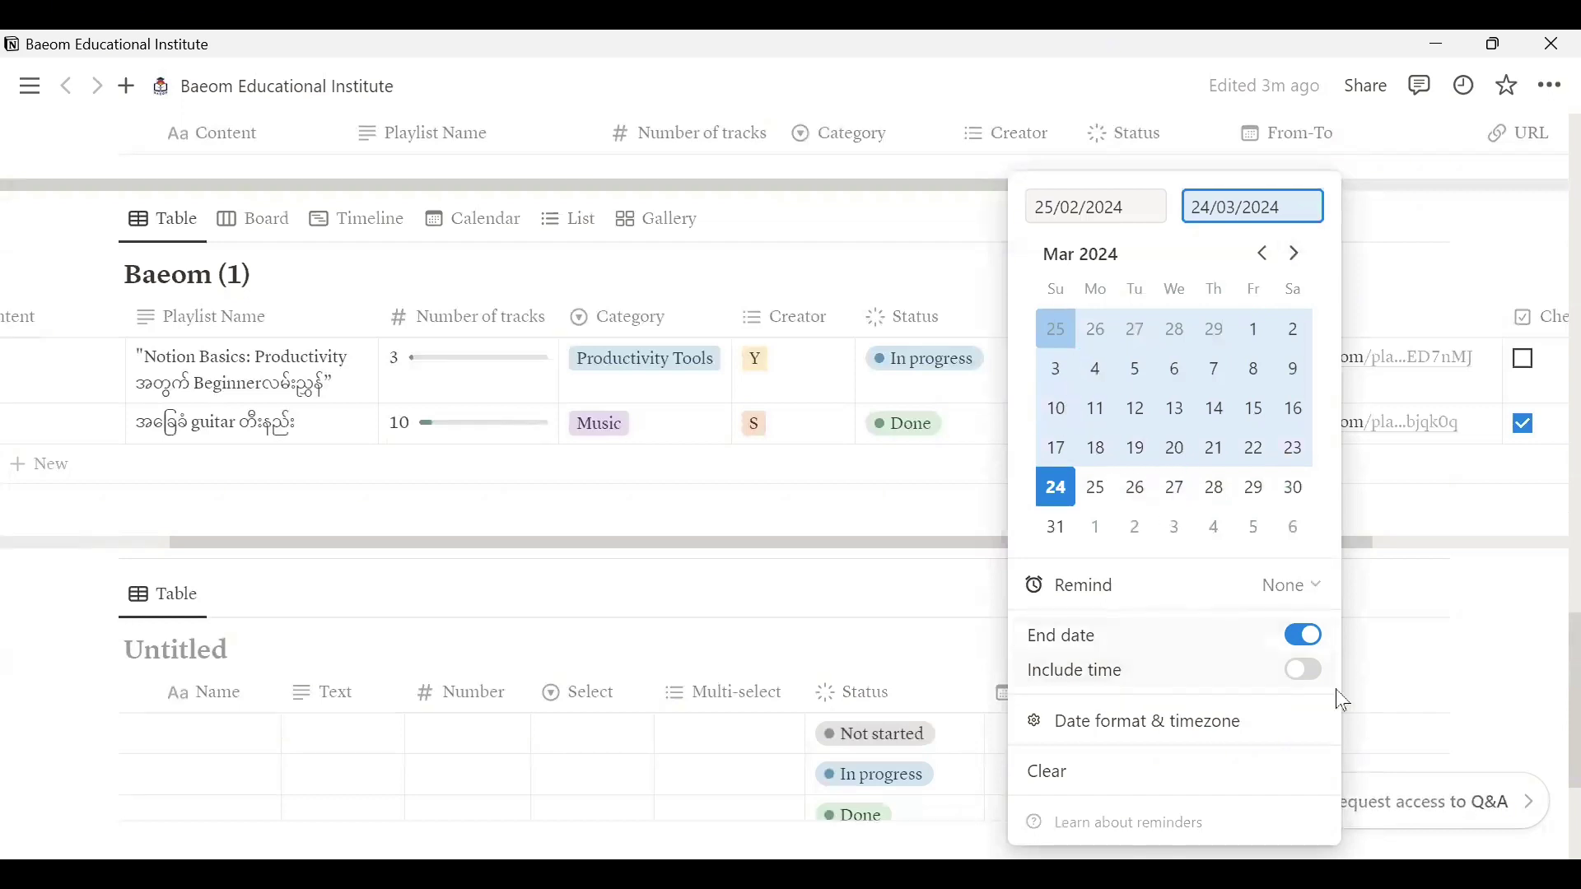
left_click(1427, 699)
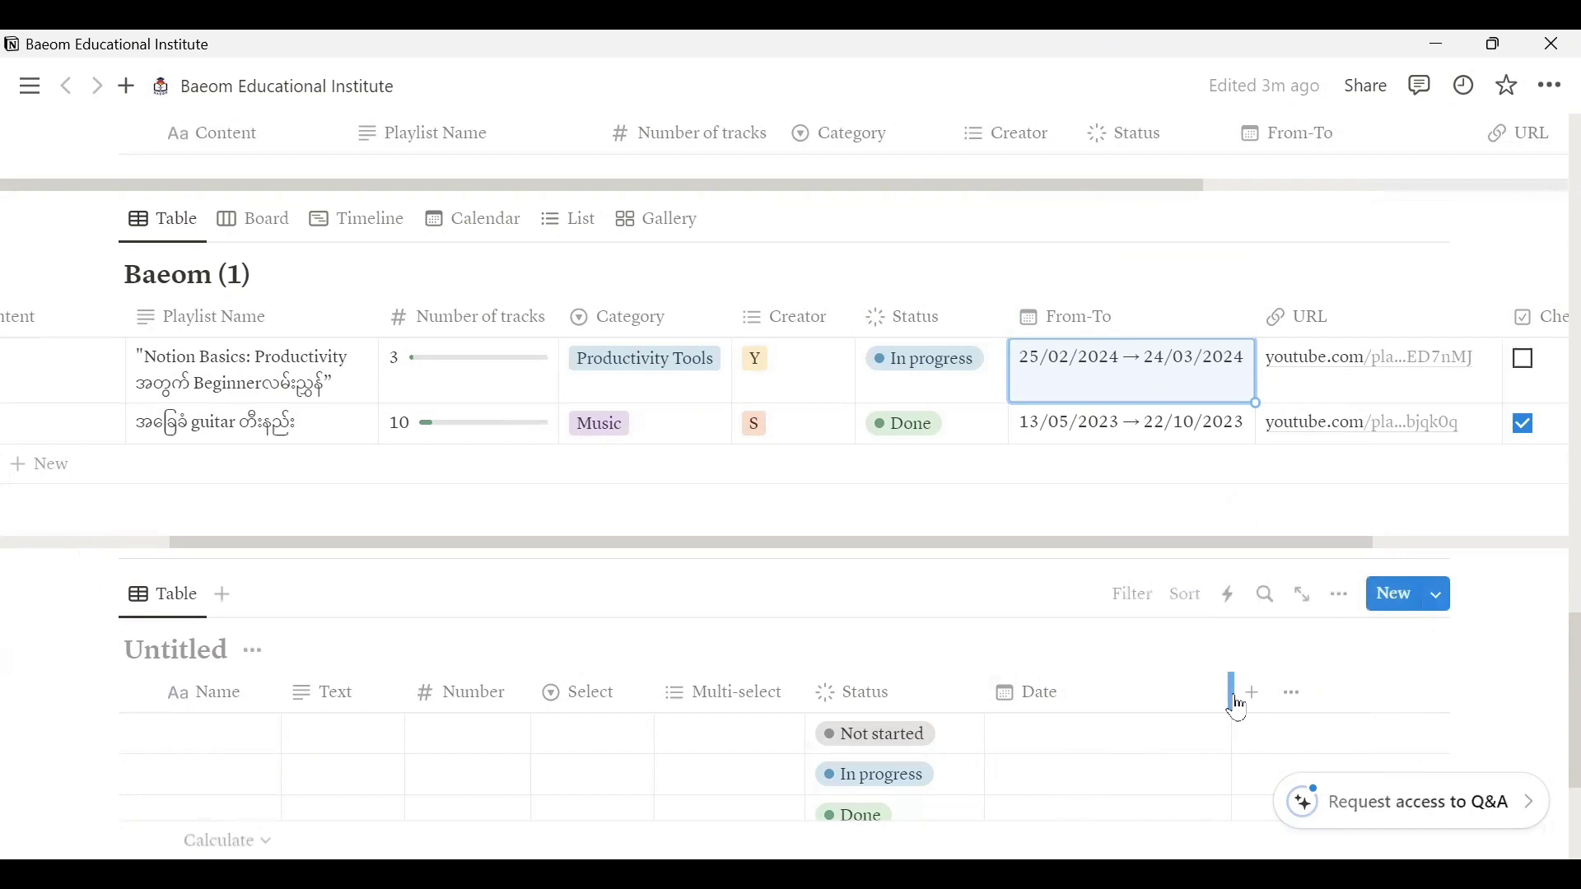
Narrow the Date column of the untitled database and add a Person property after it.
left_click_drag(1200, 705, 1104, 695)
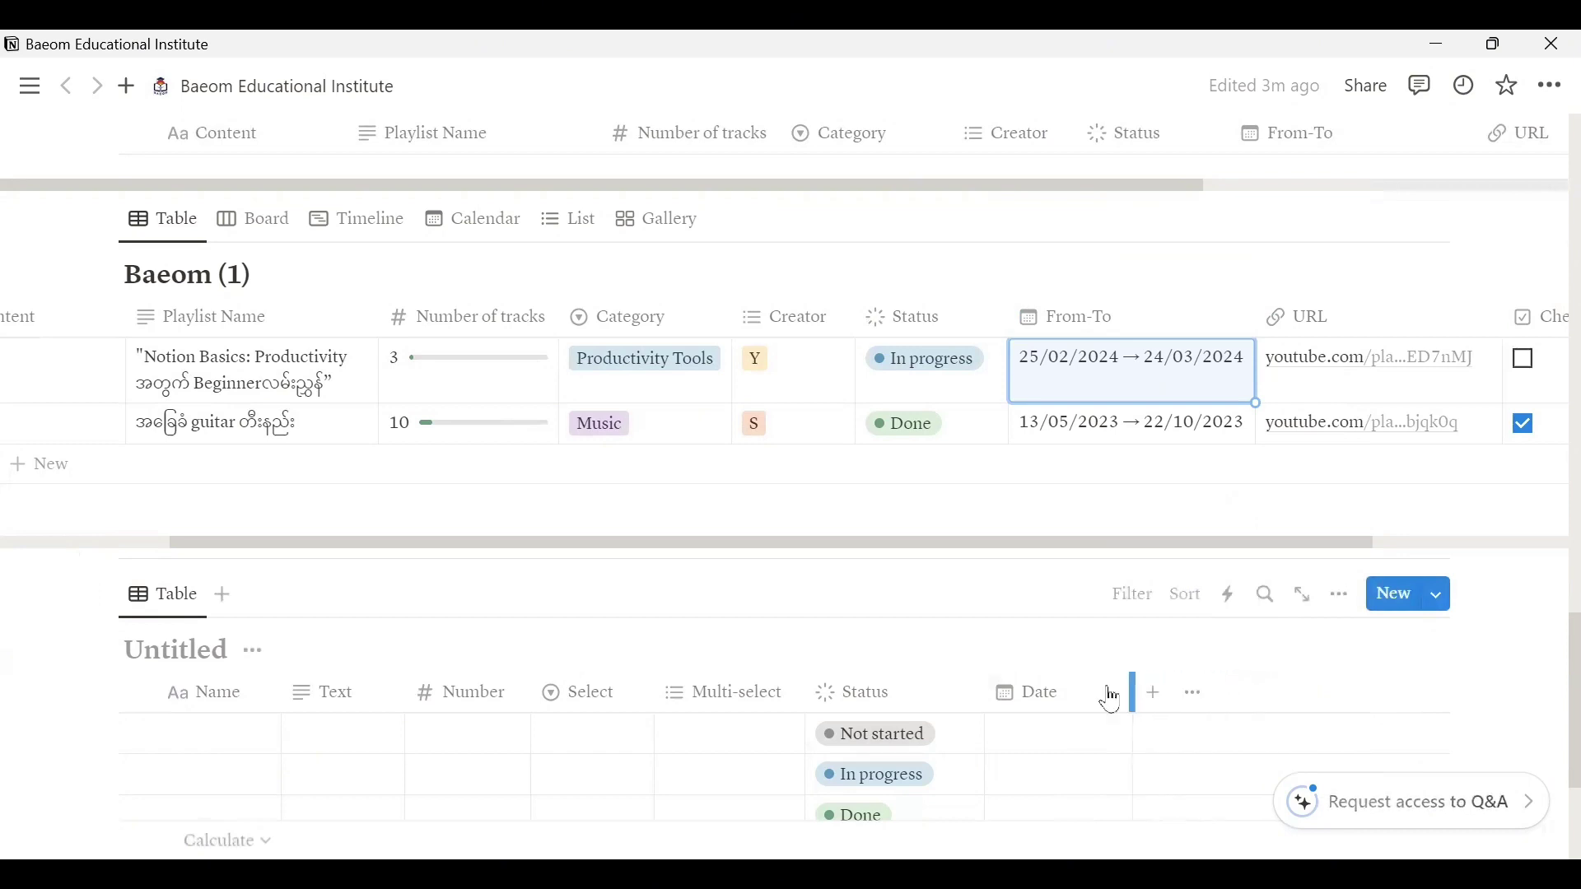
scroll(1132, 706, "down", 4)
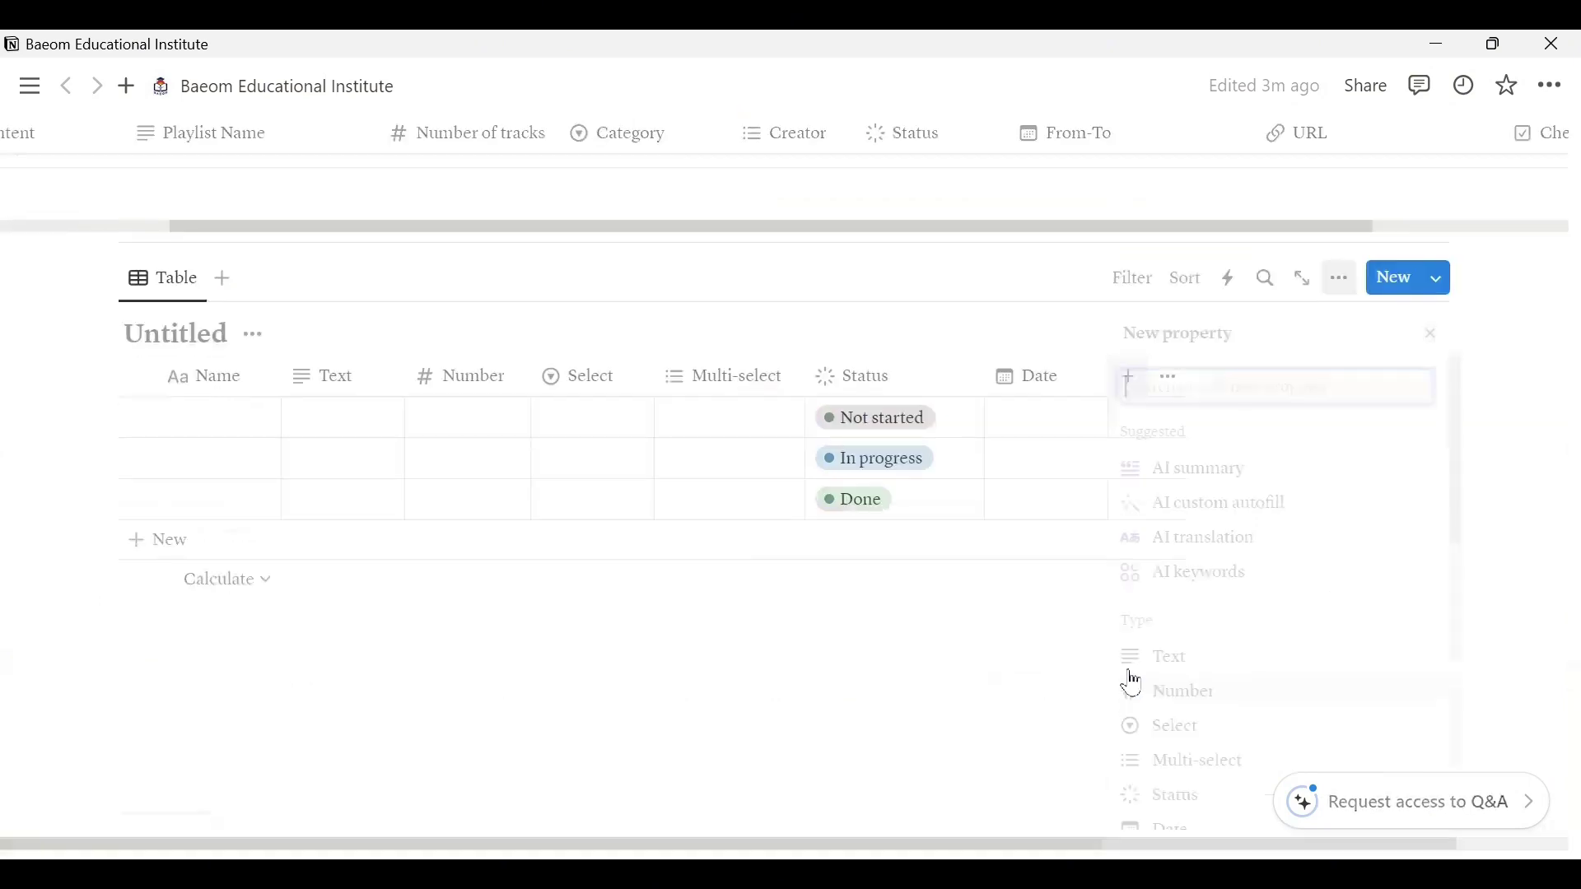
left_click_drag(1446, 444, 1455, 579)
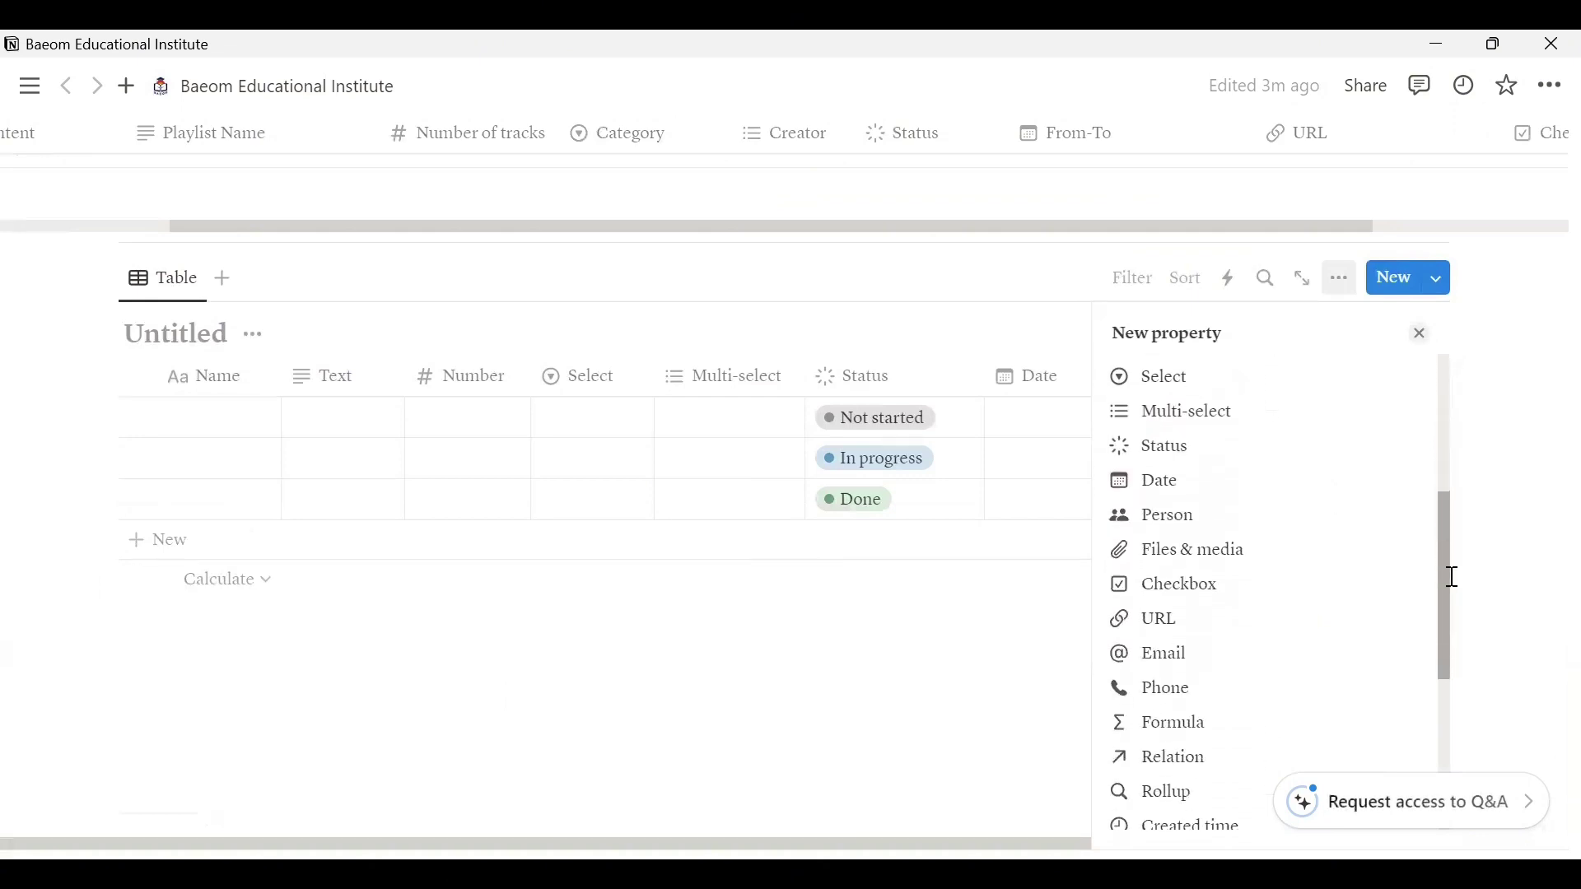
scroll(1136, 527, "up", 5)
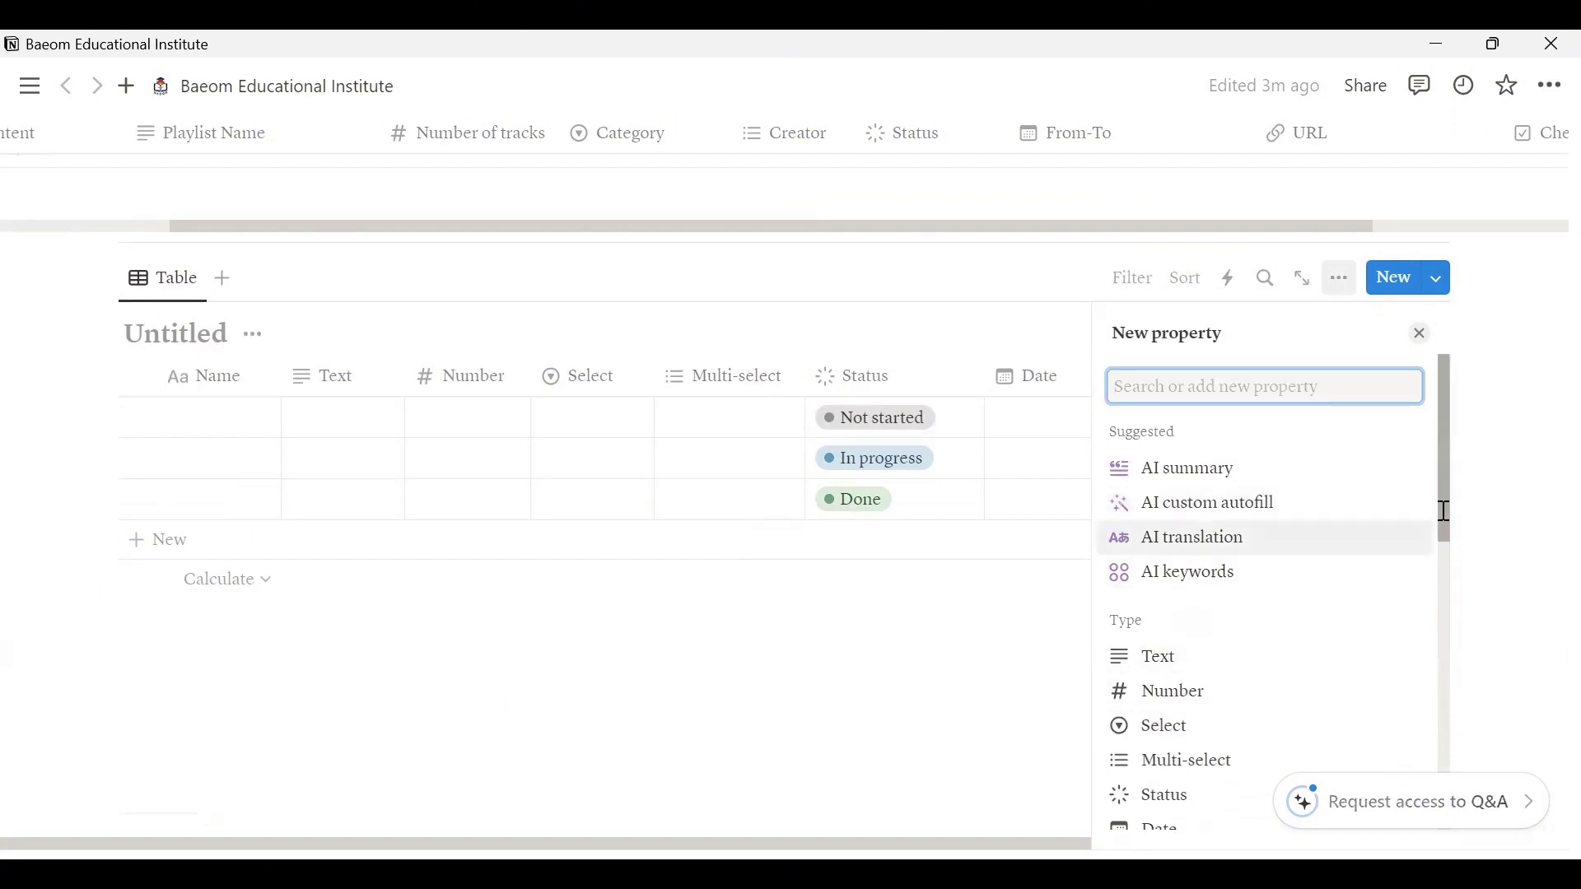
left_click_drag(1442, 520, 1288, 670)
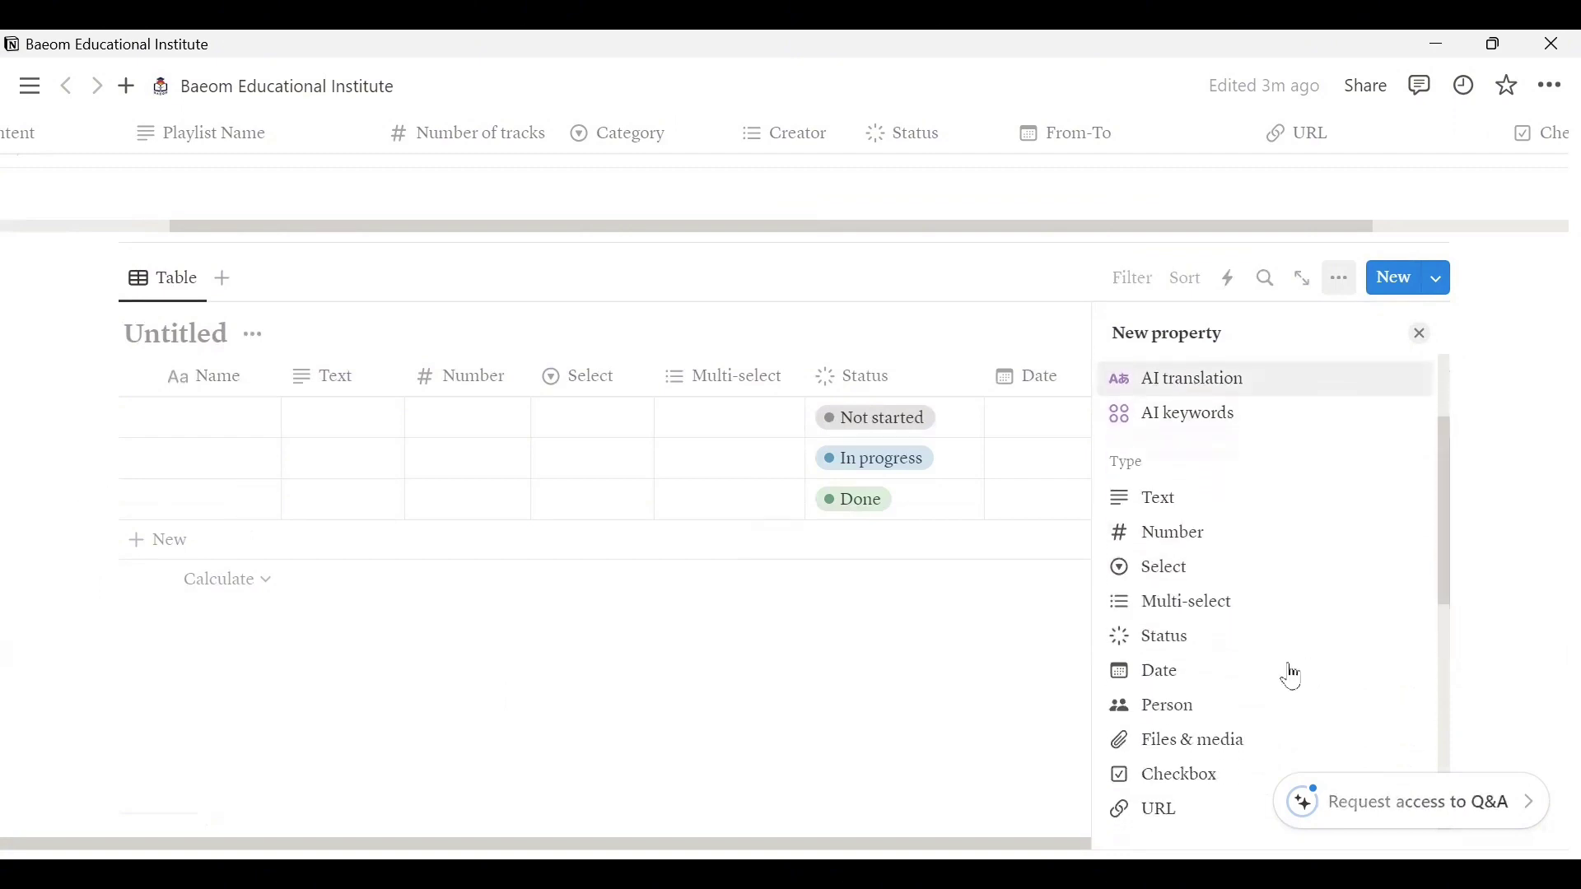
left_click(1205, 704)
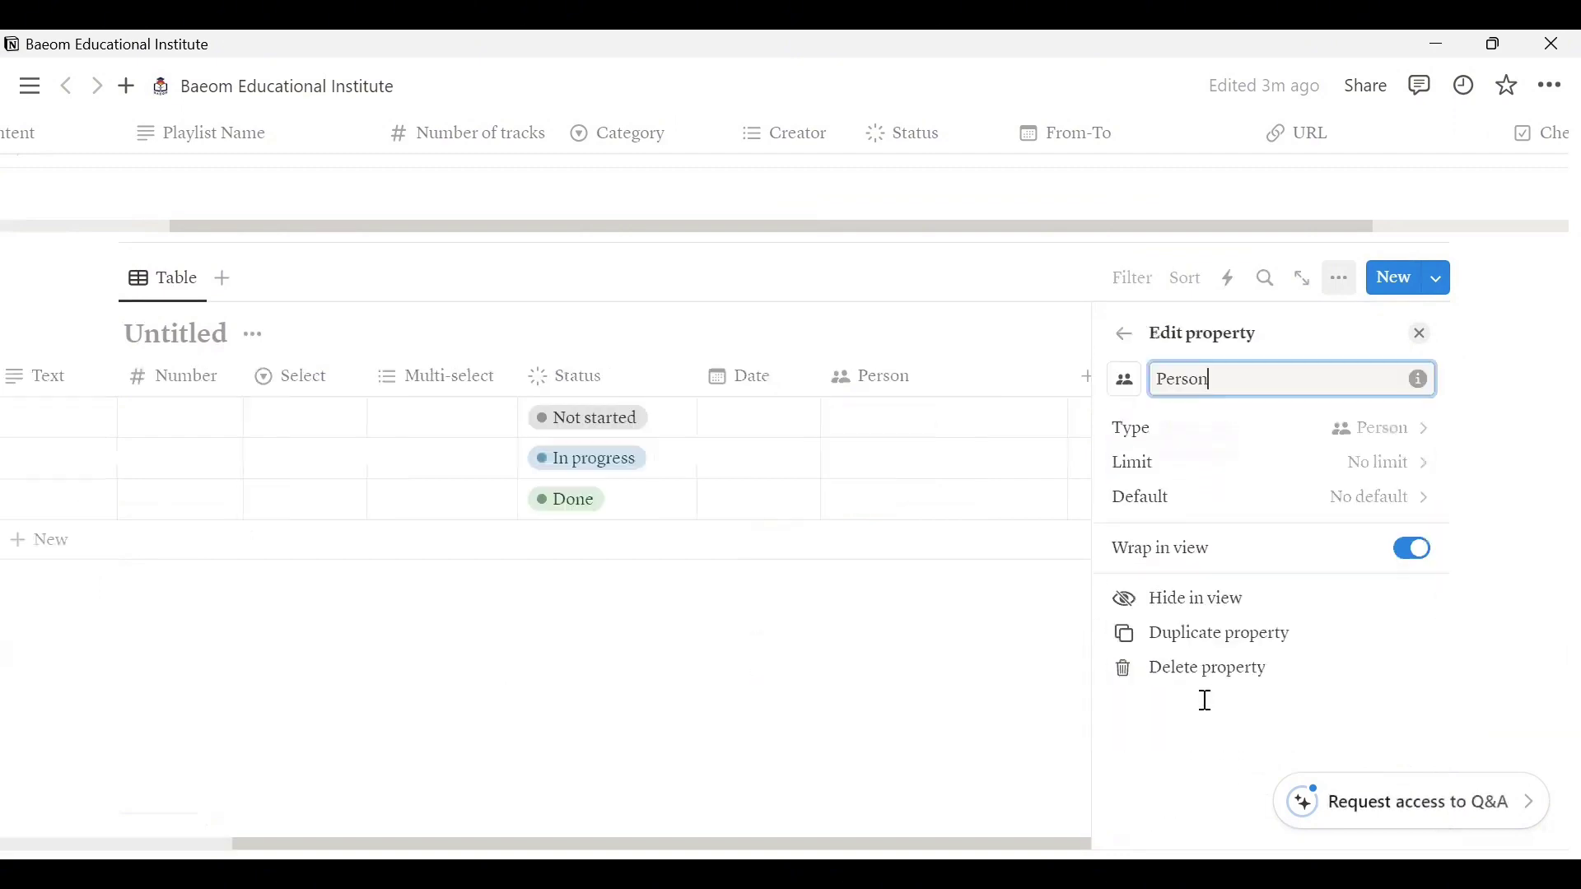
left_click(919, 649)
Assign the listed workspace member in the Person cell of the untitled database's first row.
left_click(1194, 433)
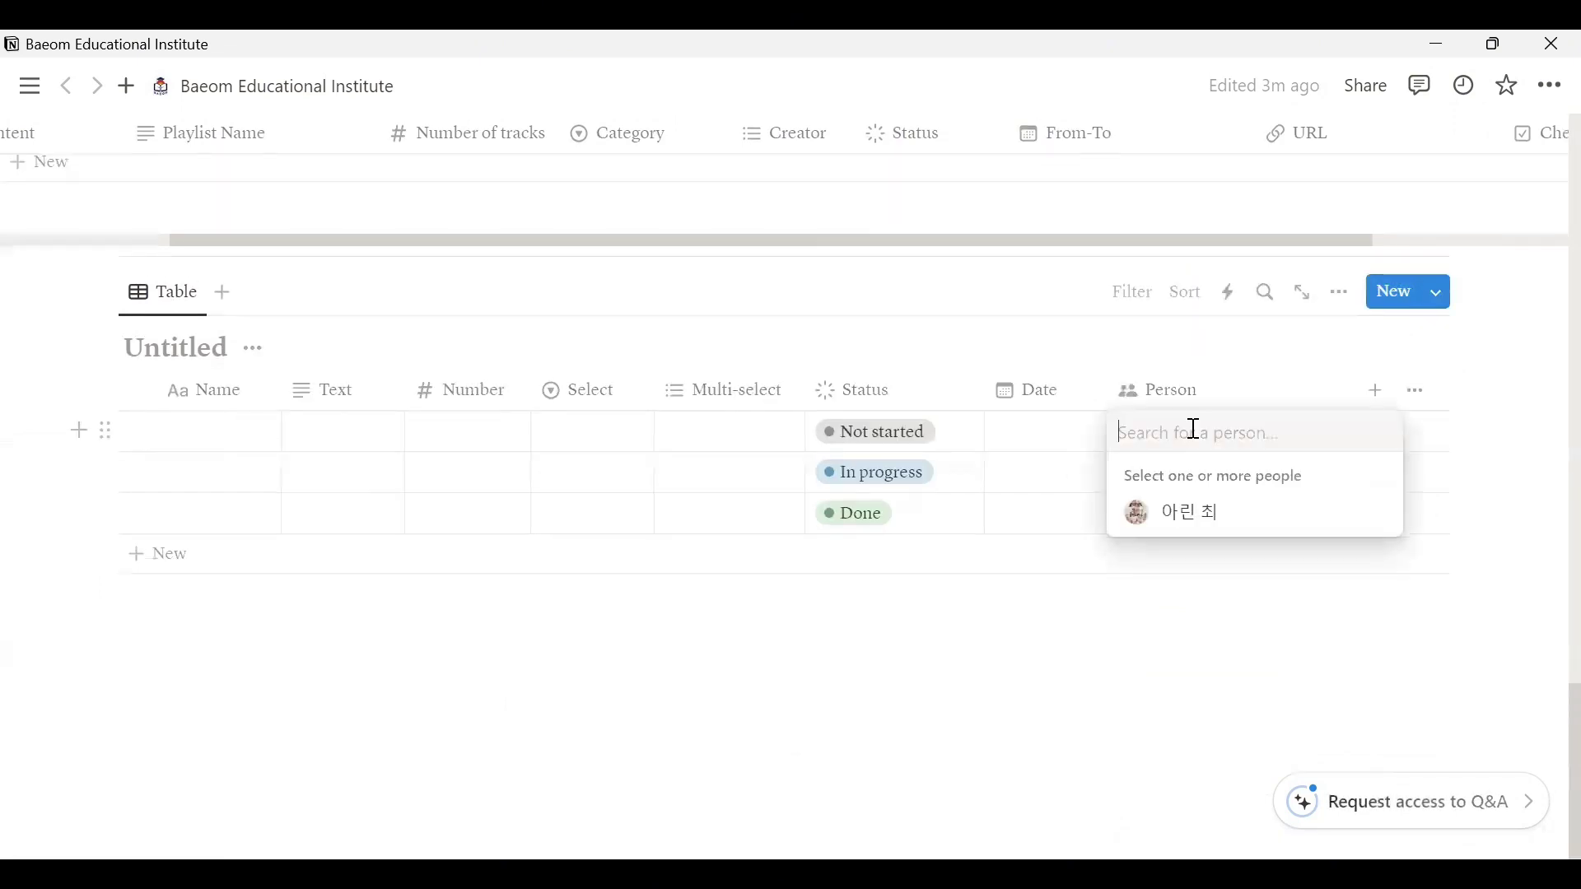
left_click(1213, 522)
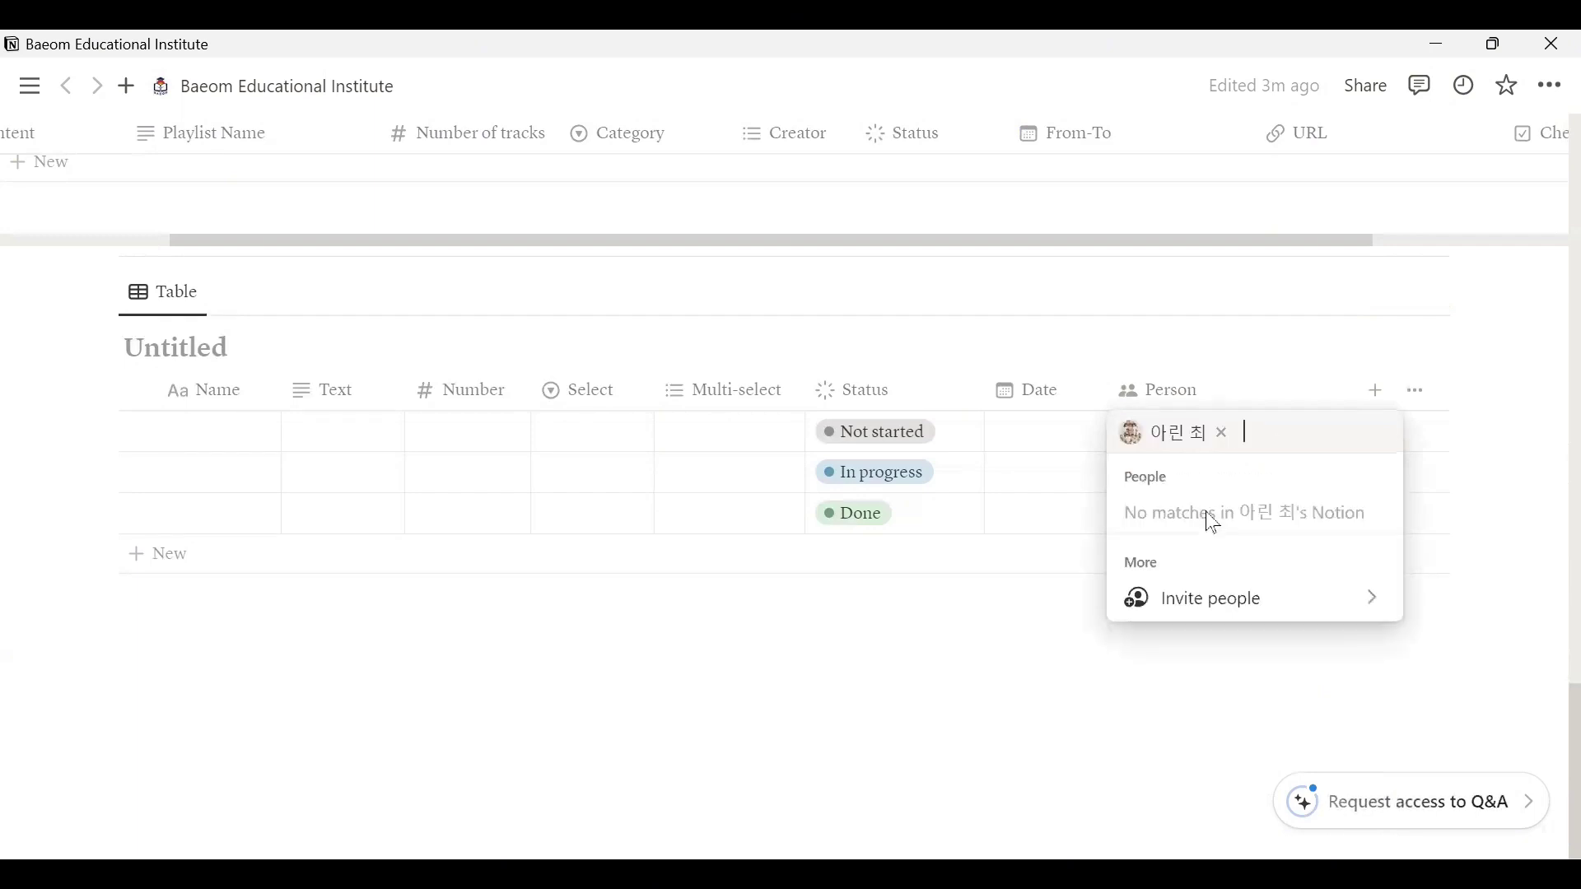
left_click(1004, 711)
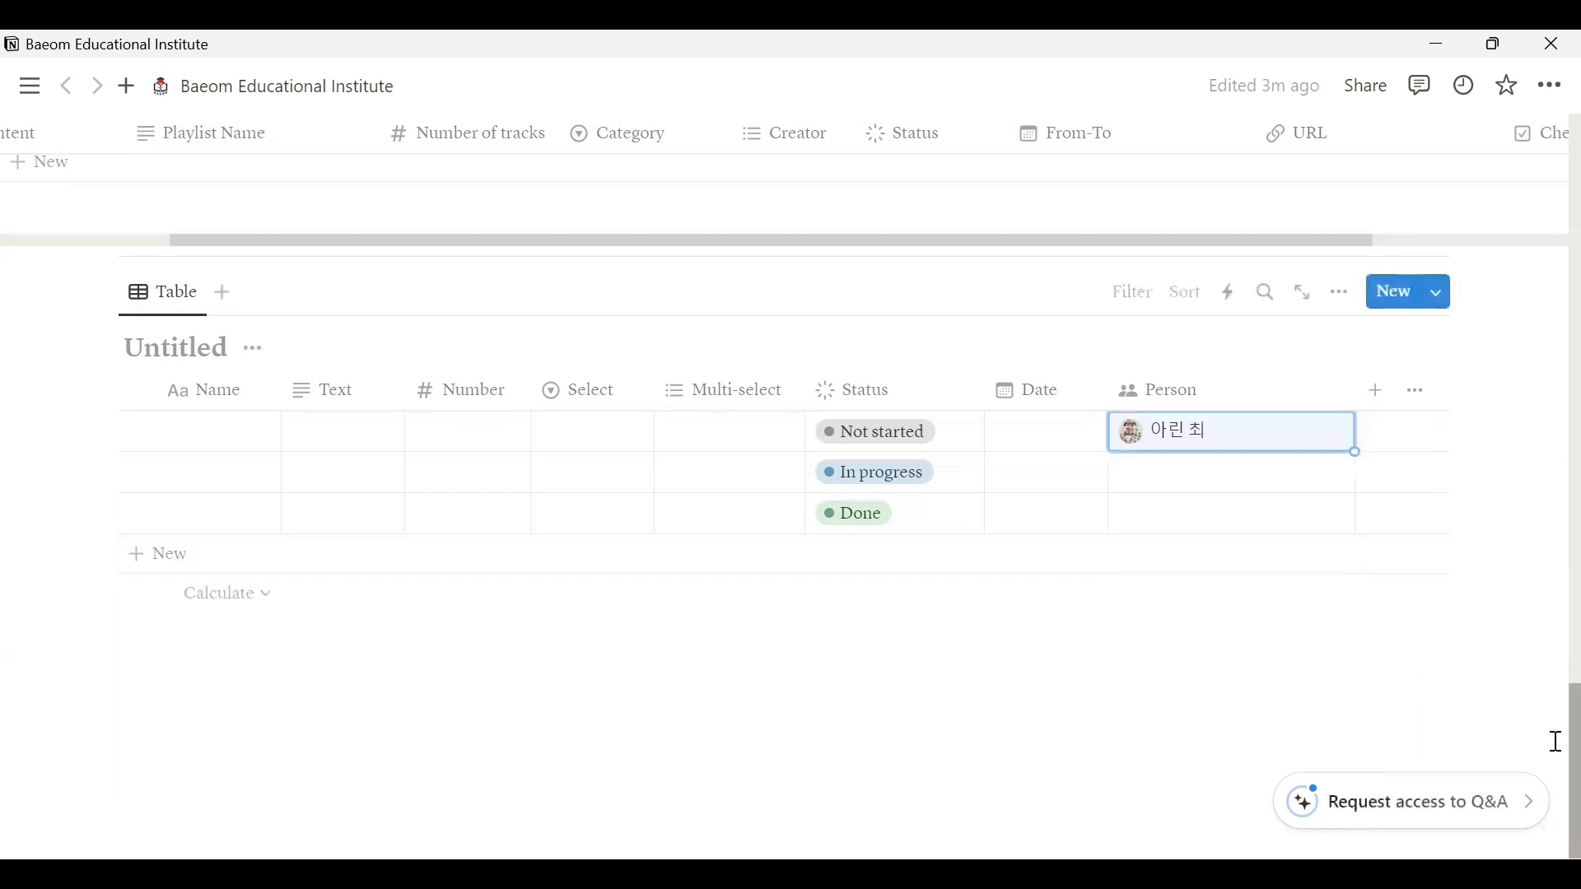
scroll(1555, 741, "up", 3)
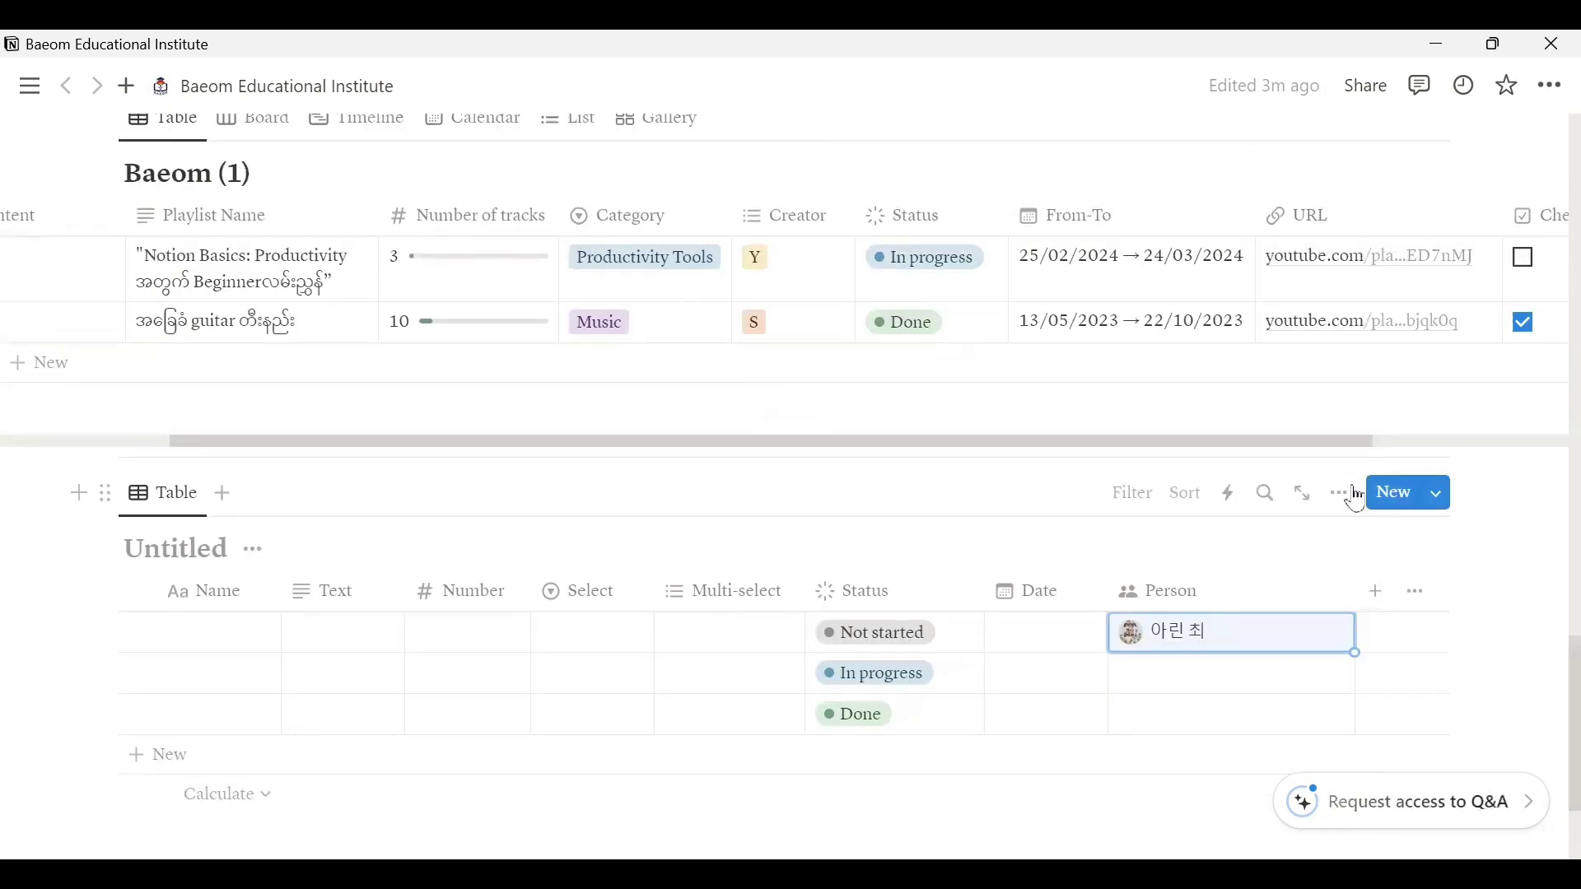
left_click(1383, 590)
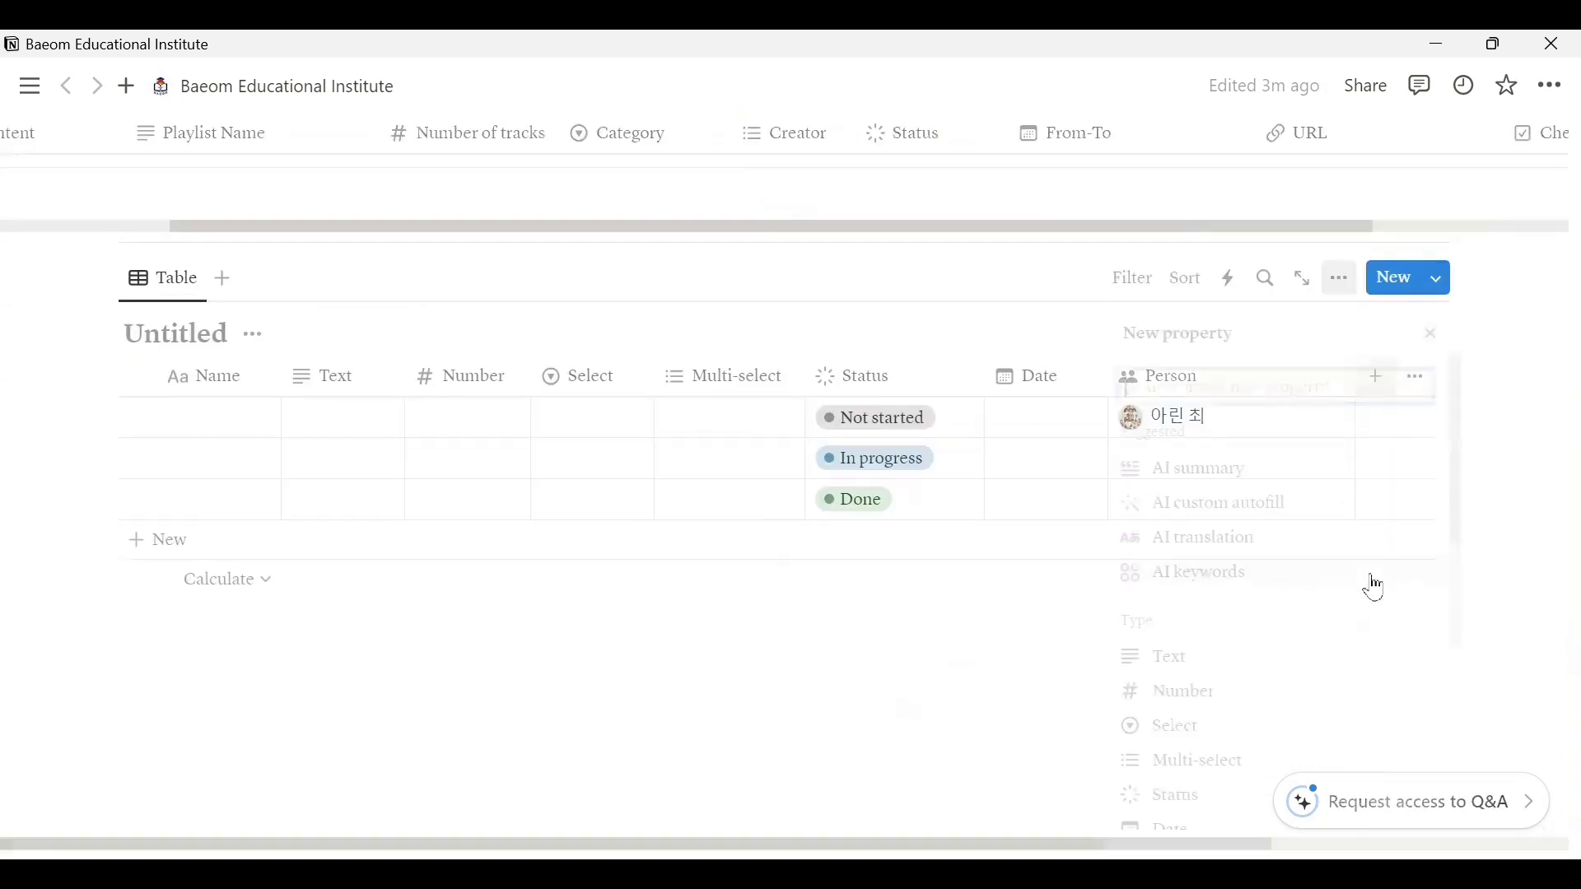
left_click_drag(1458, 421, 1449, 596)
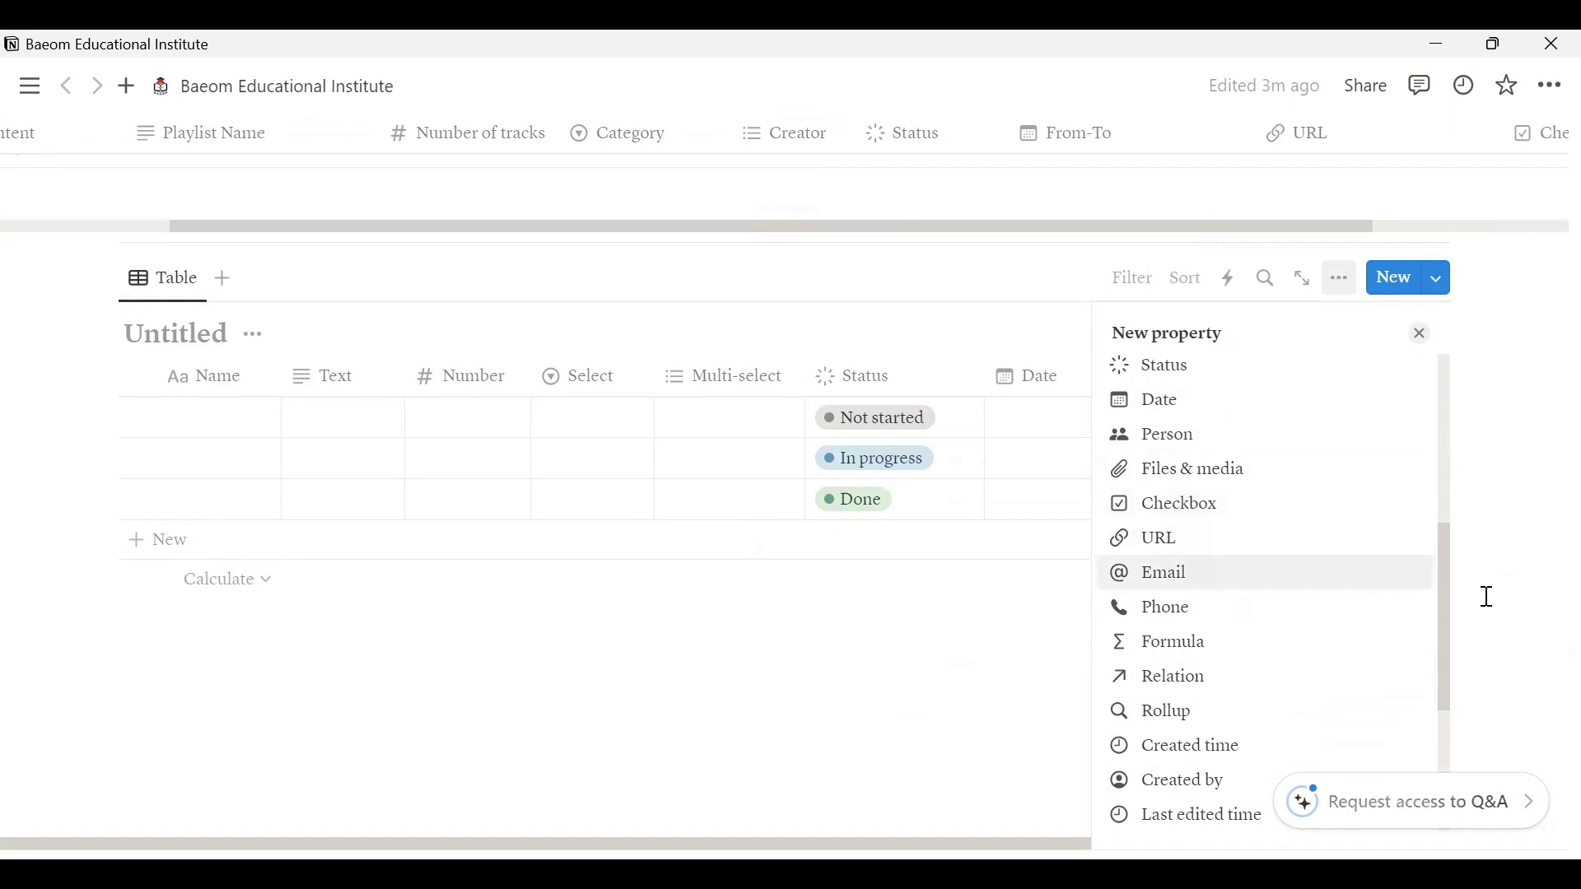
left_click(1424, 344)
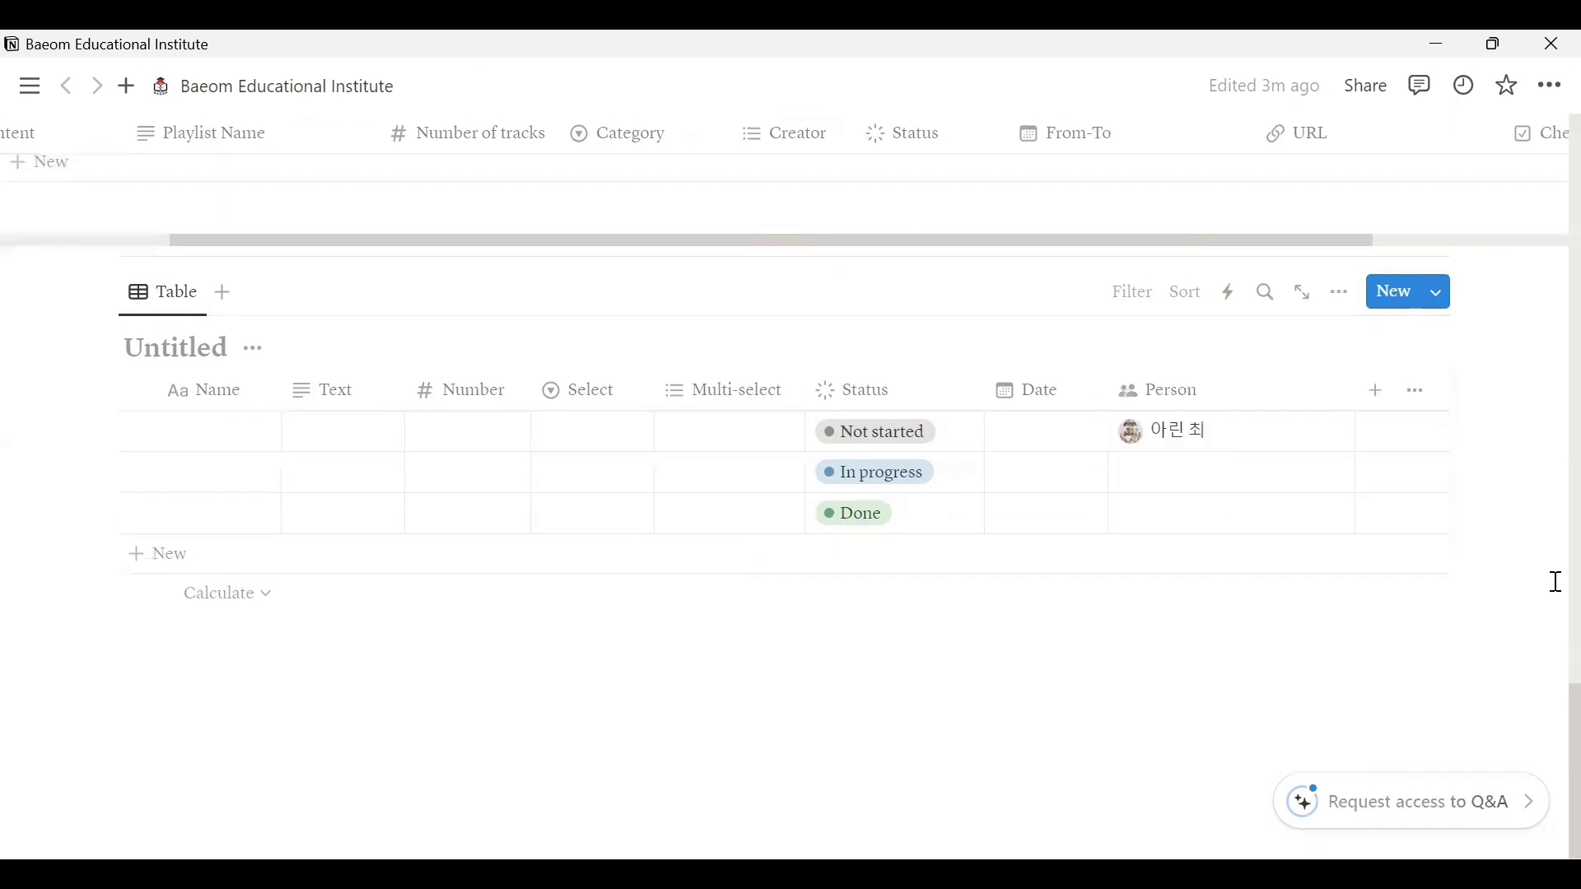
scroll(1555, 590, "up", 5)
scroll(1556, 590, "down", 1)
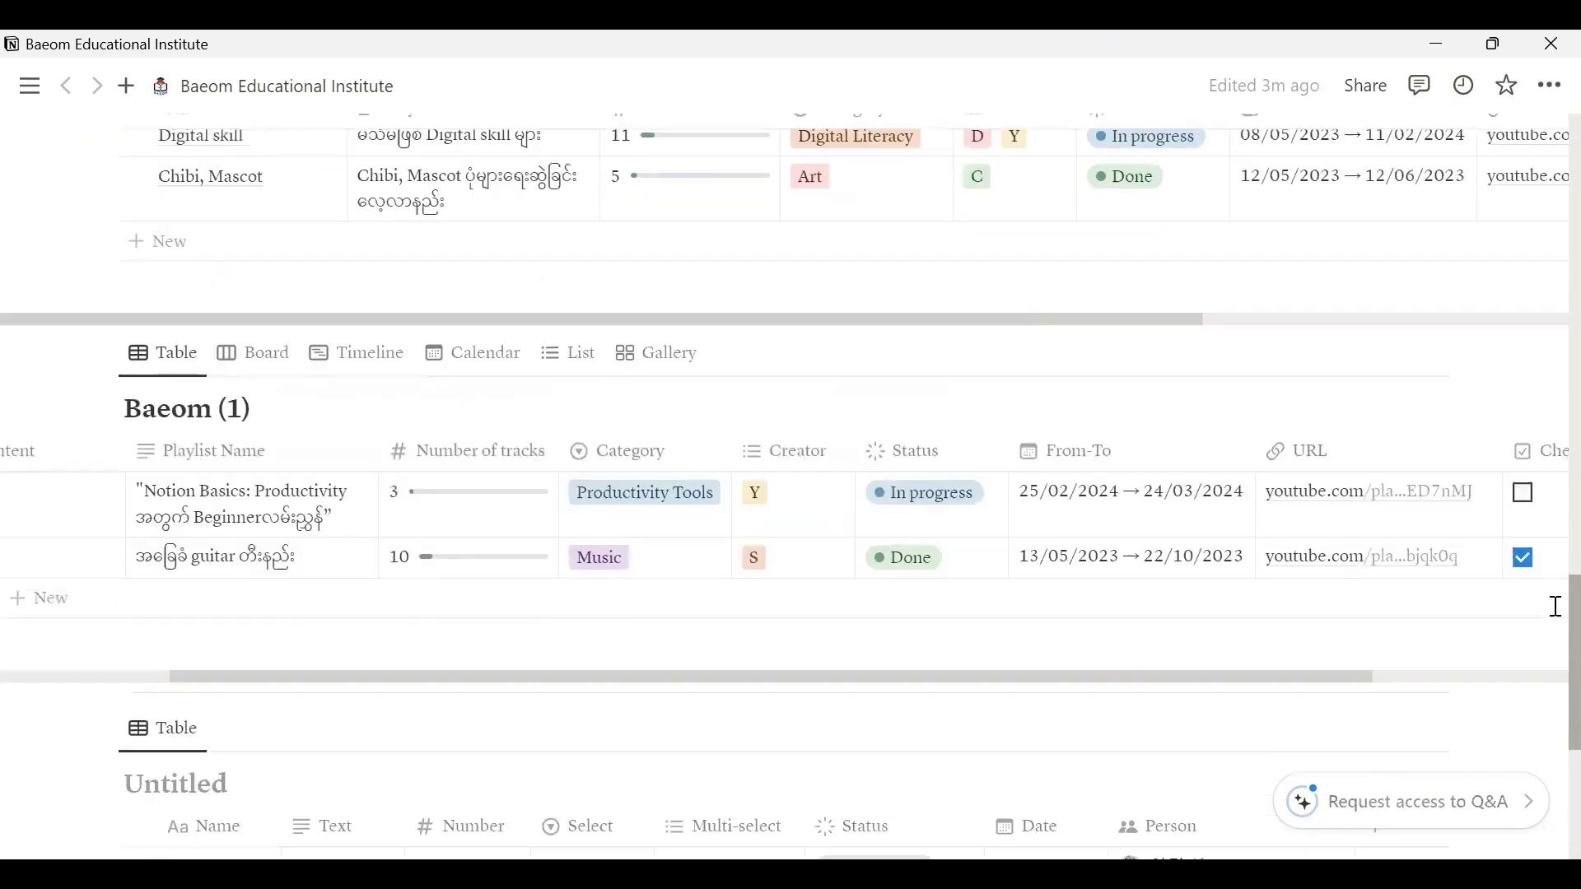
Tick and clear the Checkbox property of the Notion row in Baeom (1).
scroll(1282, 676, "right", 2)
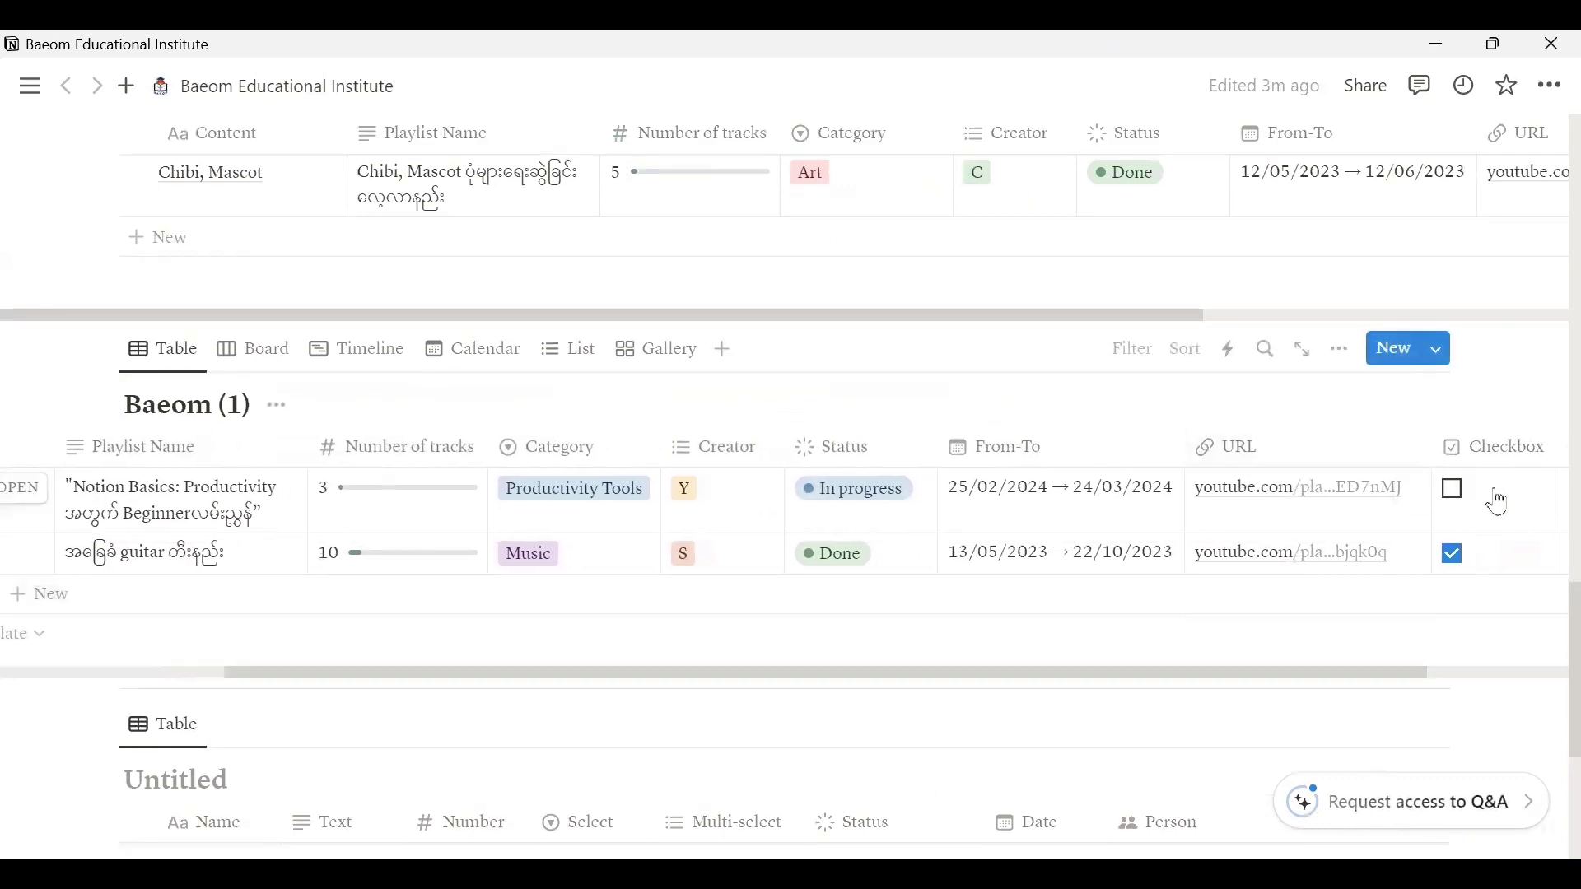
left_click(1454, 492)
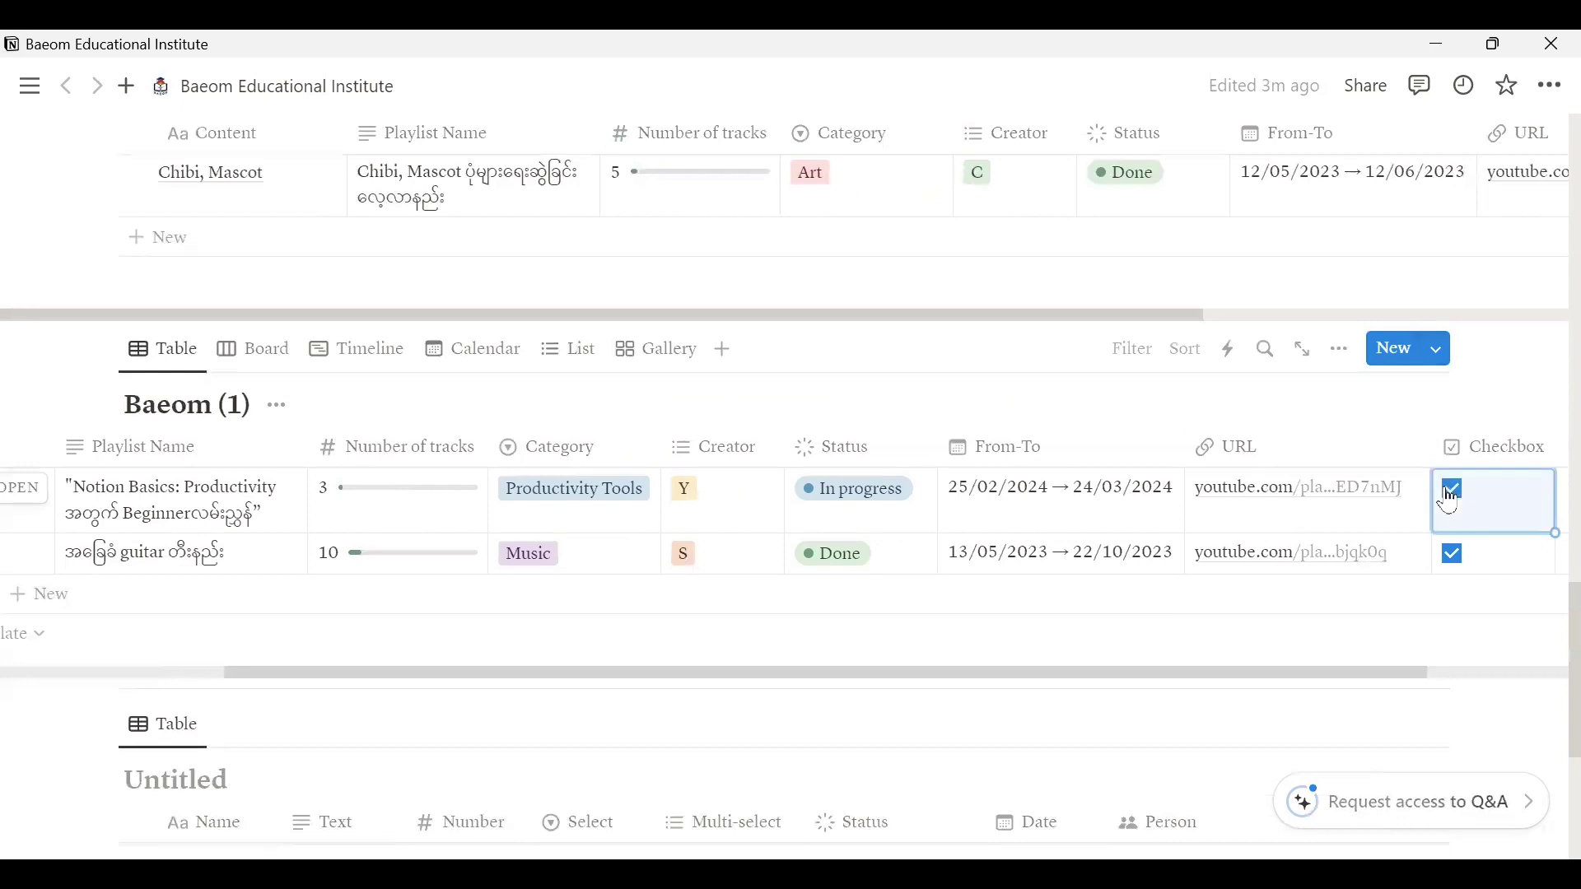
left_click(1455, 493)
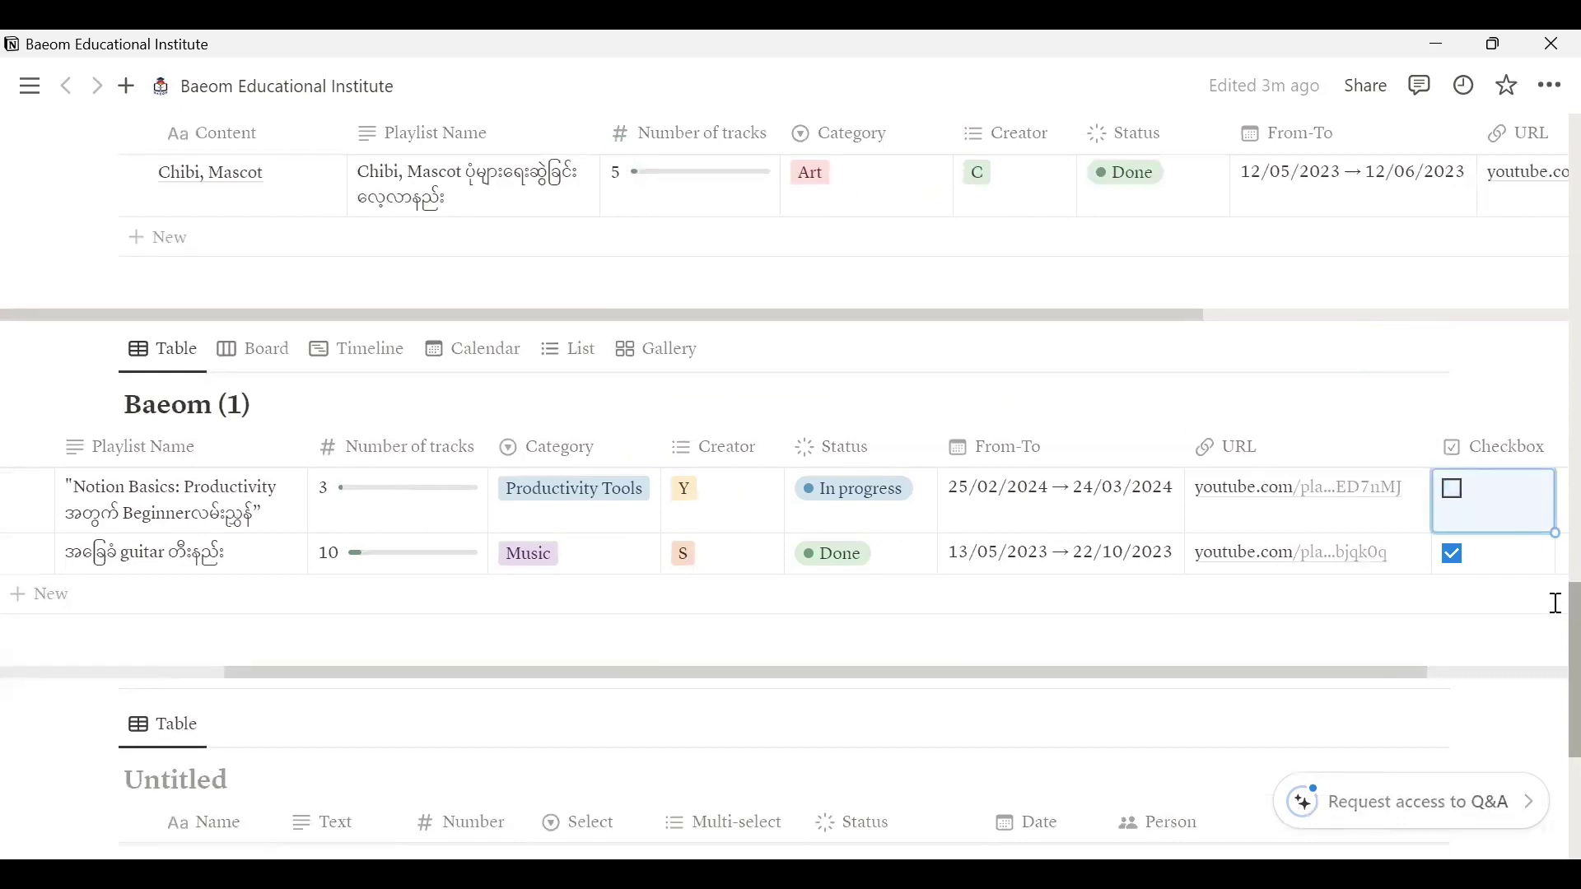
Browse the list of property types that can be added to the untitled database, and close it without adding one.
scroll(1556, 634, "down", 3)
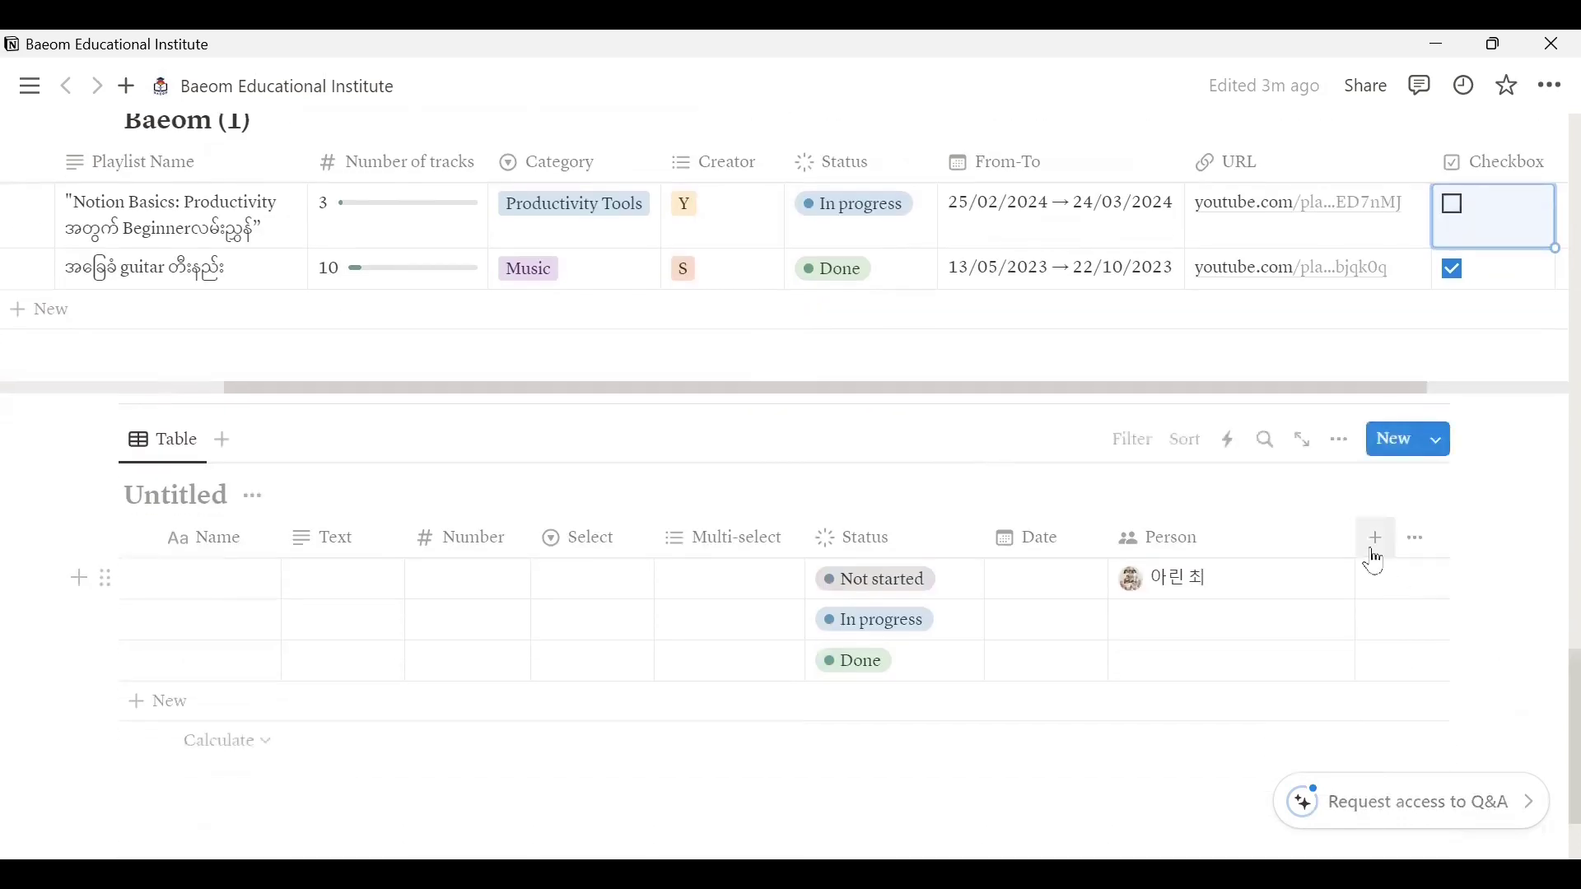
left_click(1372, 557)
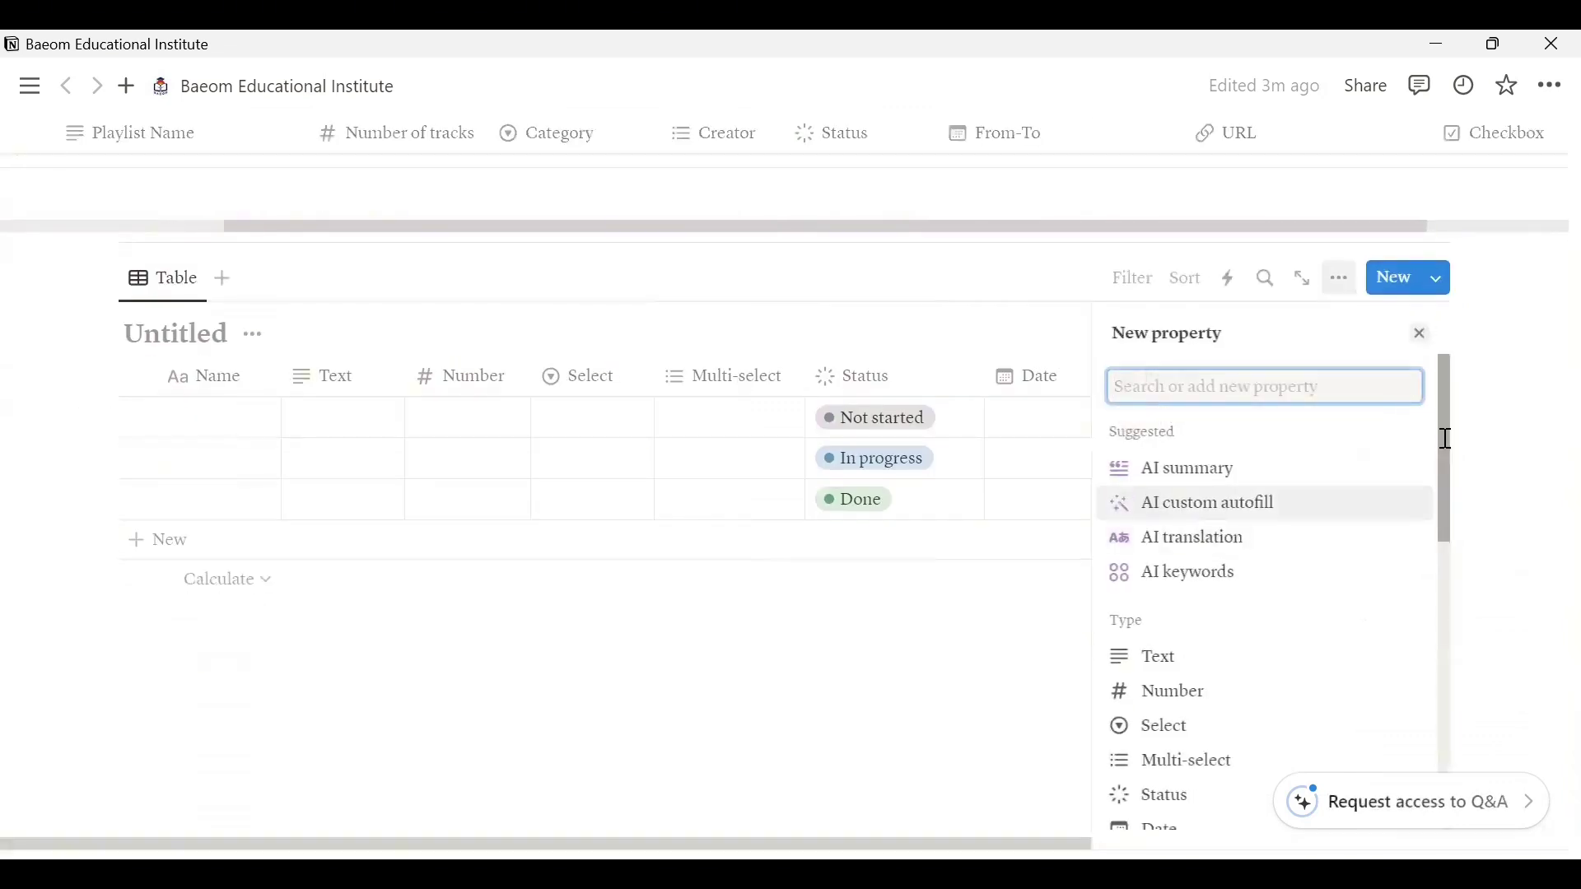
left_click_drag(1447, 452, 1470, 697)
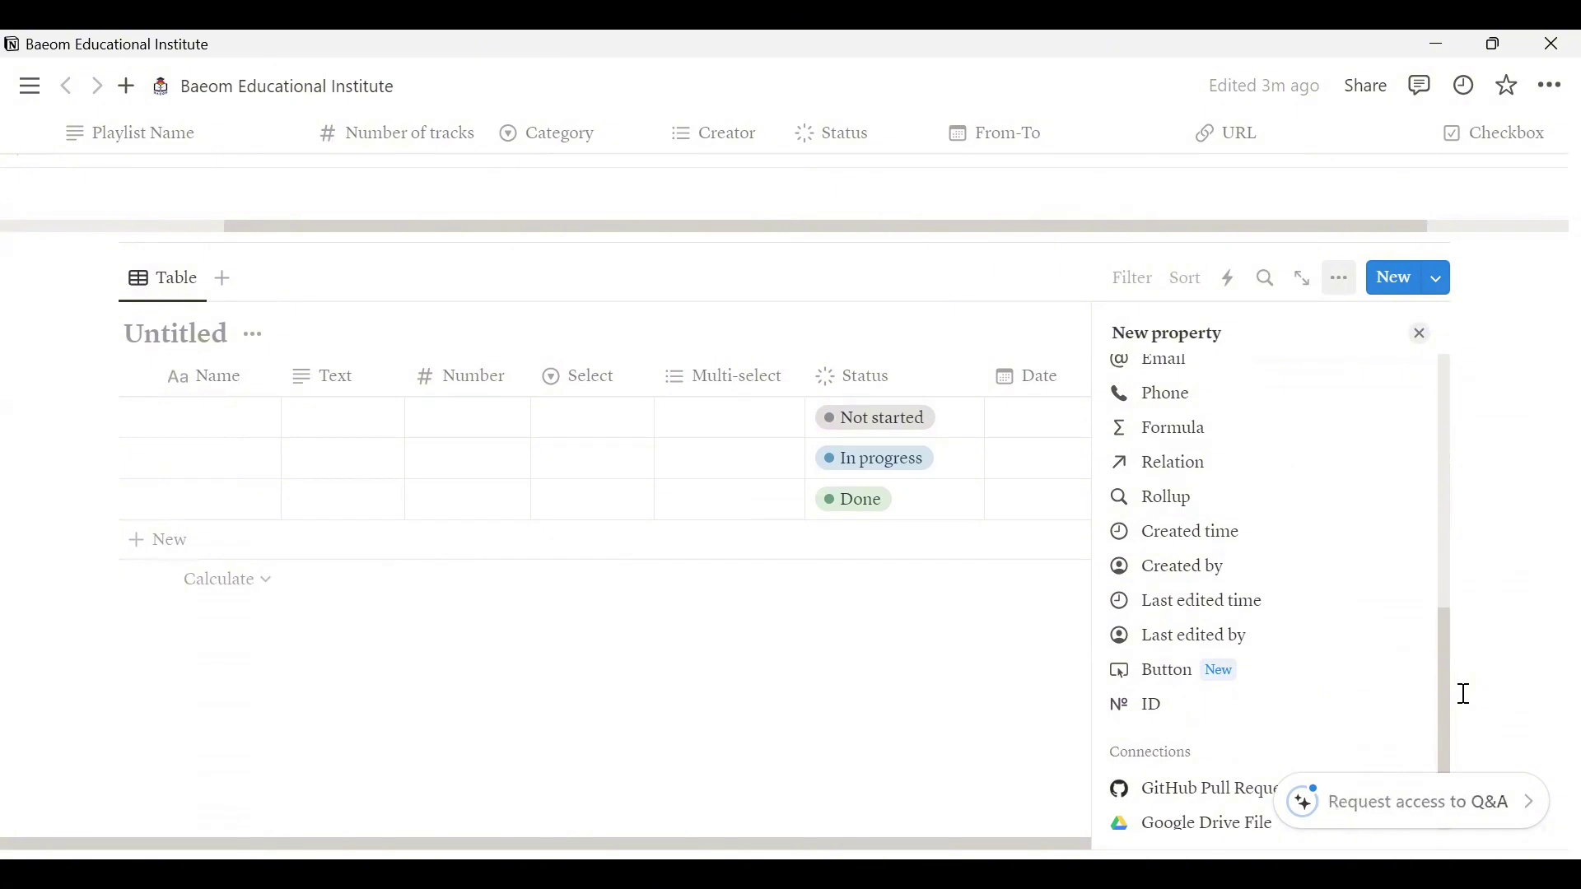
left_click(912, 696)
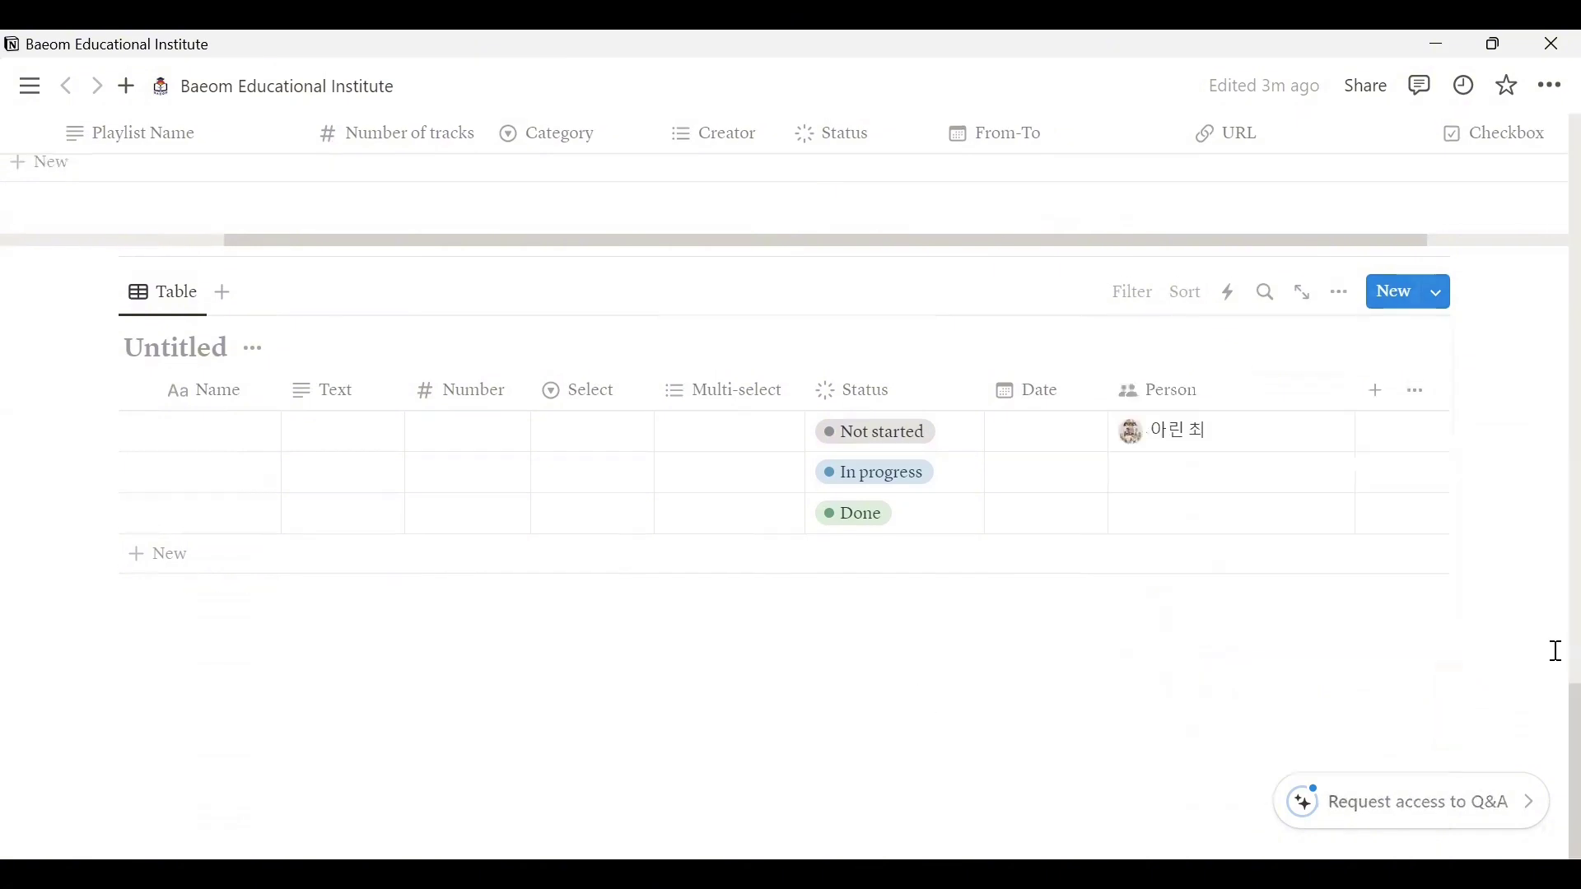
Add a new view with the Board layout to the untitled database.
scroll(1555, 642, "up", 3)
scroll(1552, 667, "down", 4)
mouse_move(1363, 462)
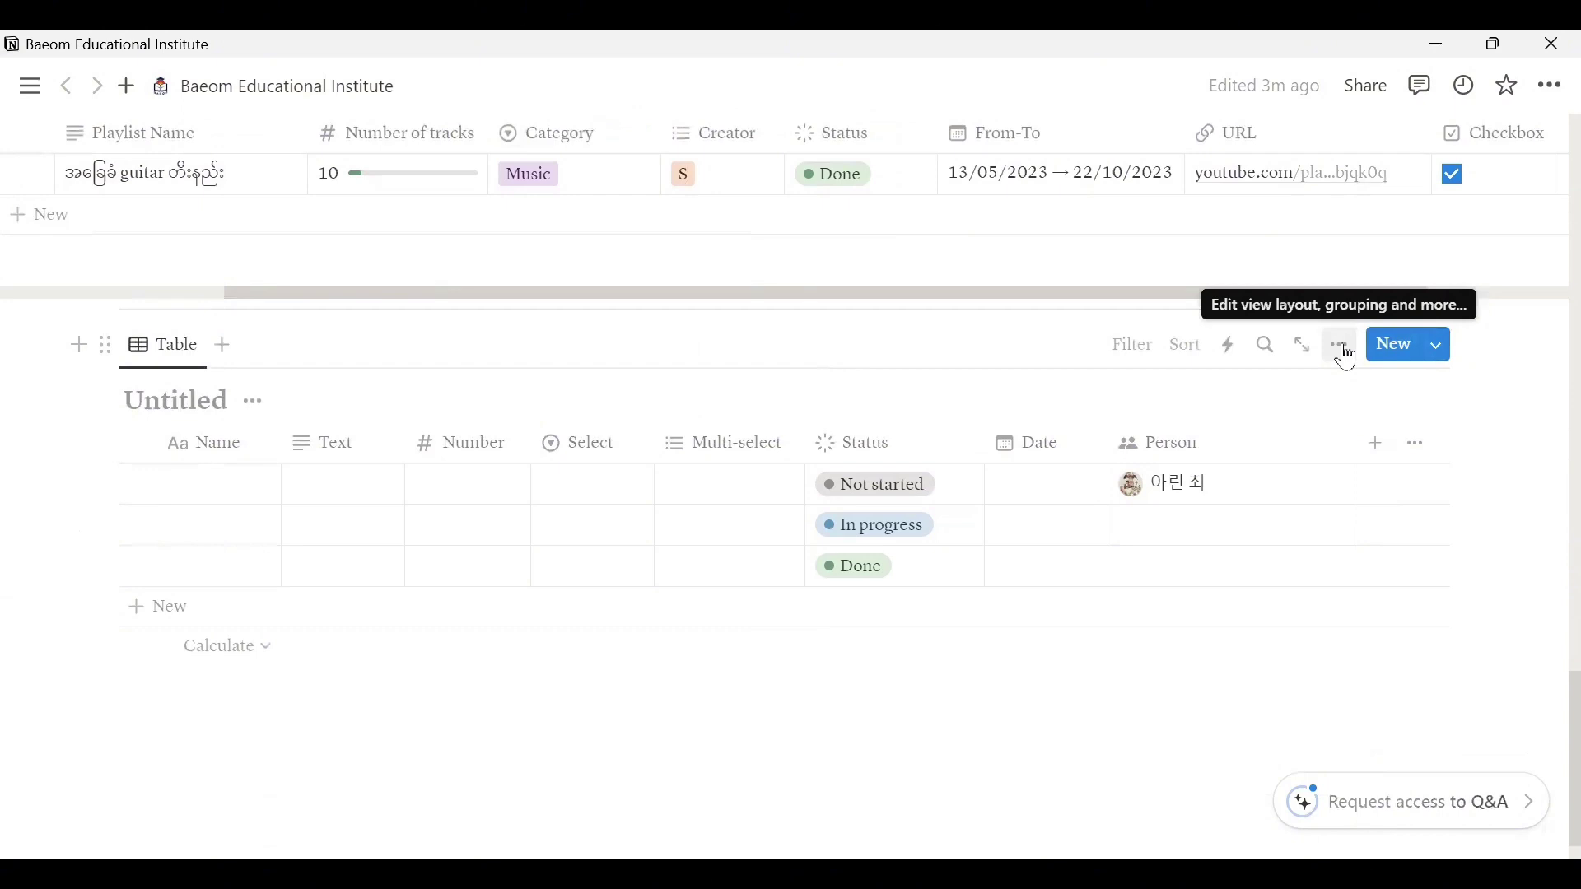
left_click(224, 345)
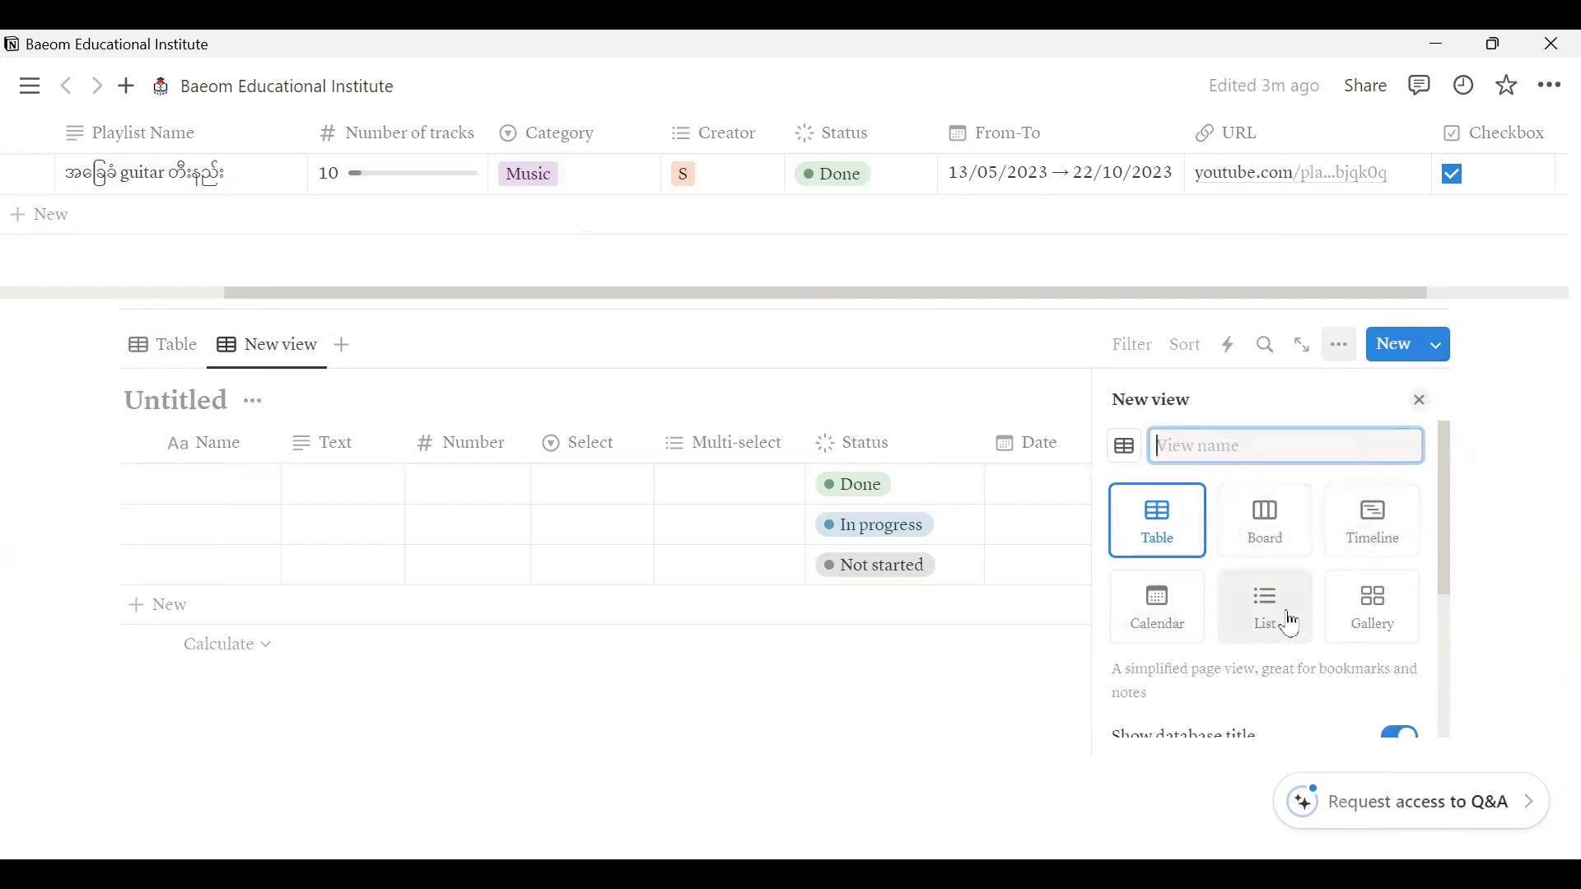
left_click(1285, 557)
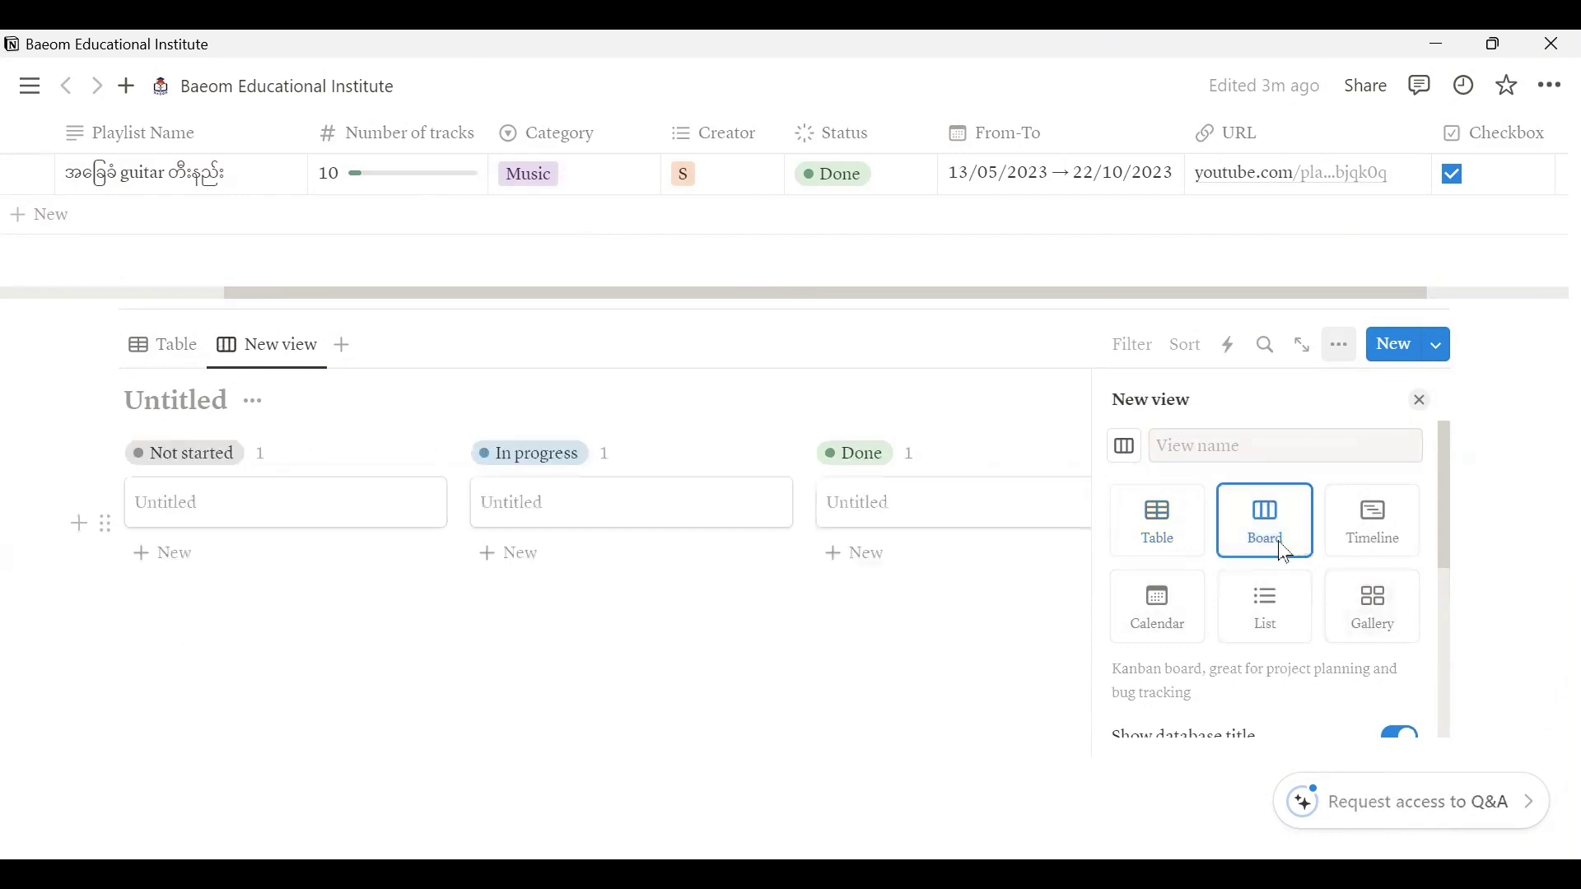
left_click(978, 708)
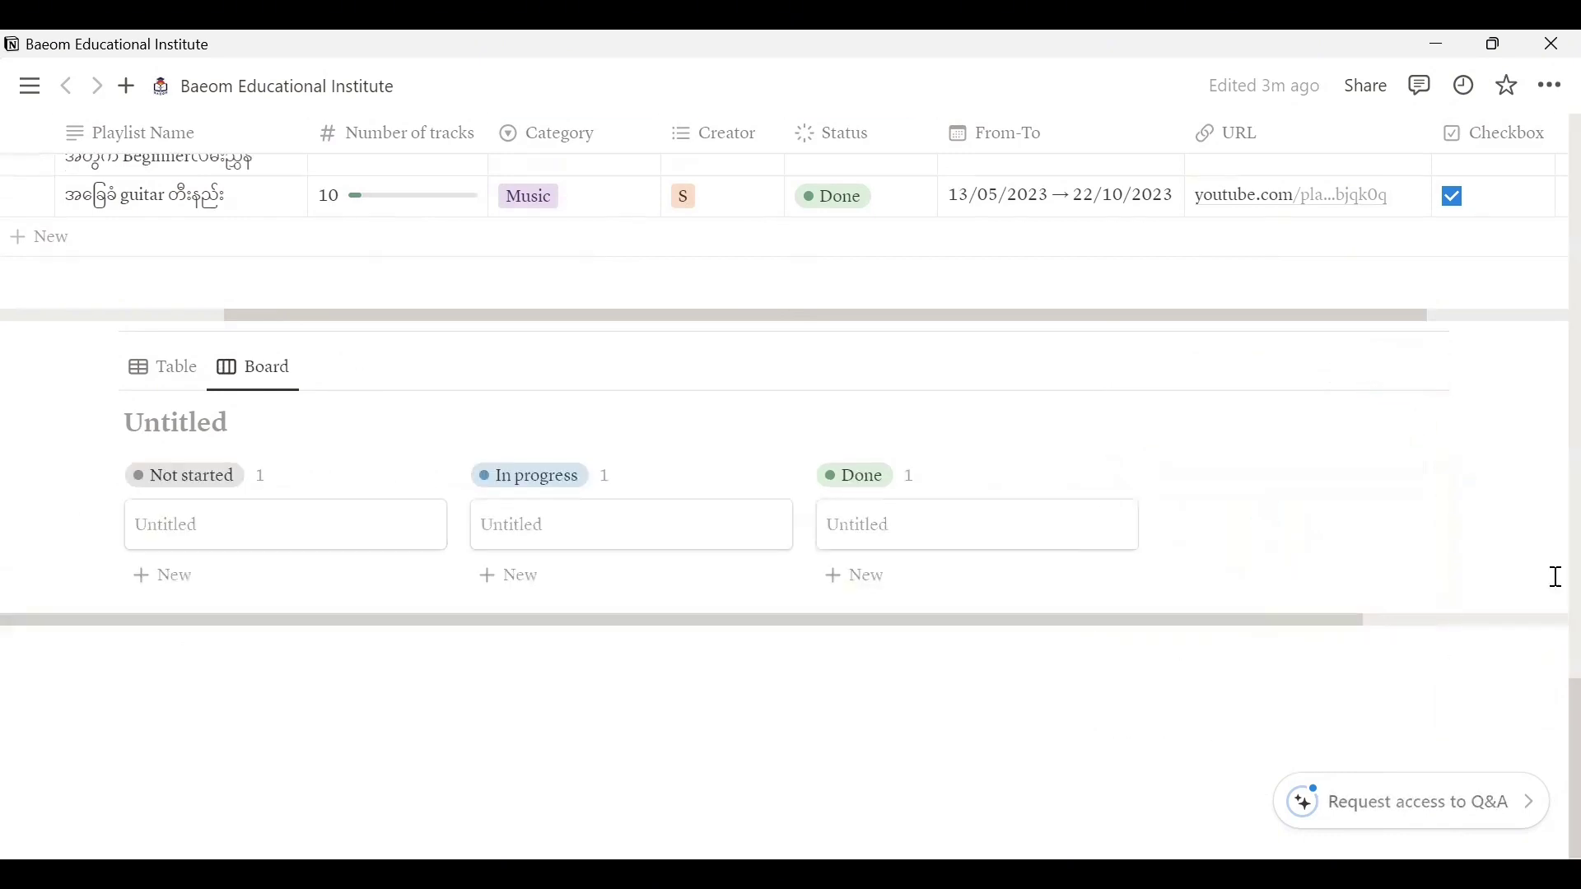
Look through the main Baeom database in its Board, Timeline, Calendar, List and Gallery views.
scroll(1553, 692, "up", 3)
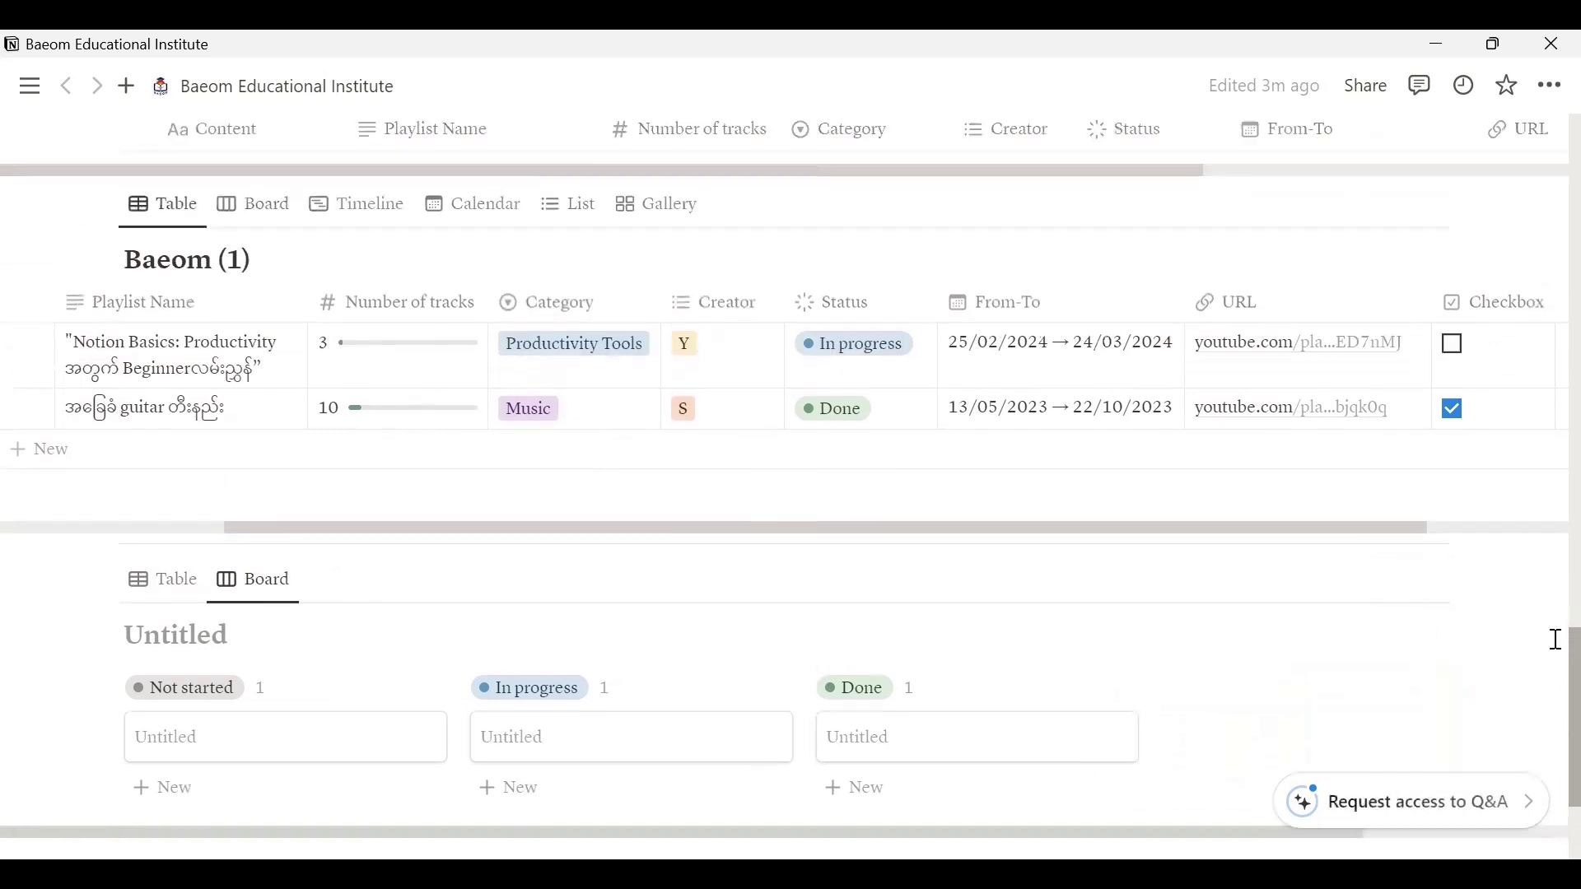
scroll(1555, 673, "up", 5)
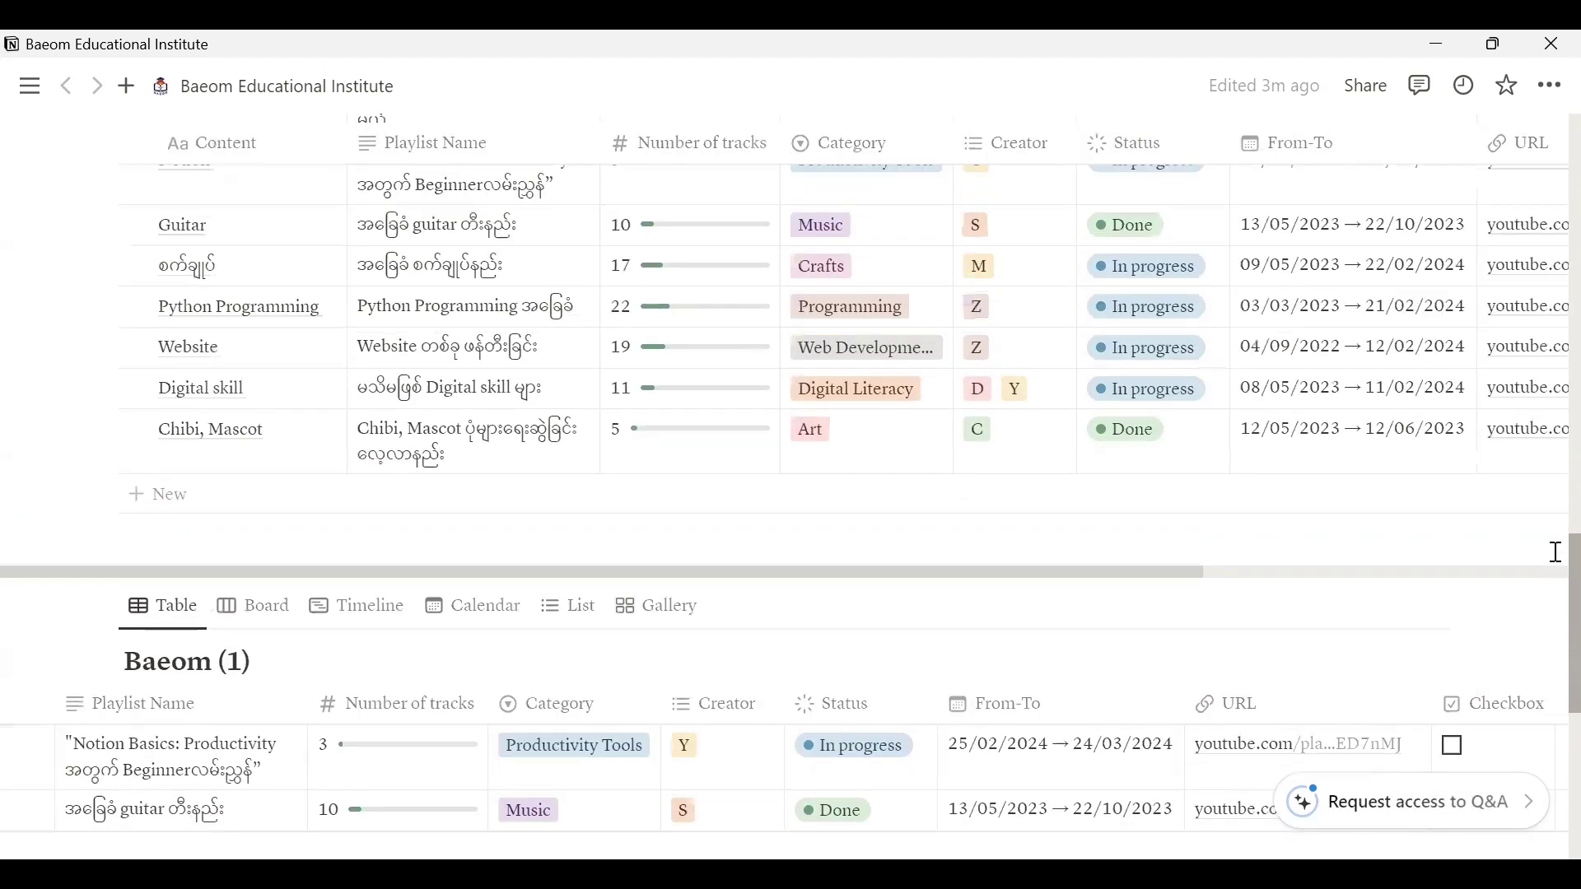
scroll(1554, 540, "up", 3)
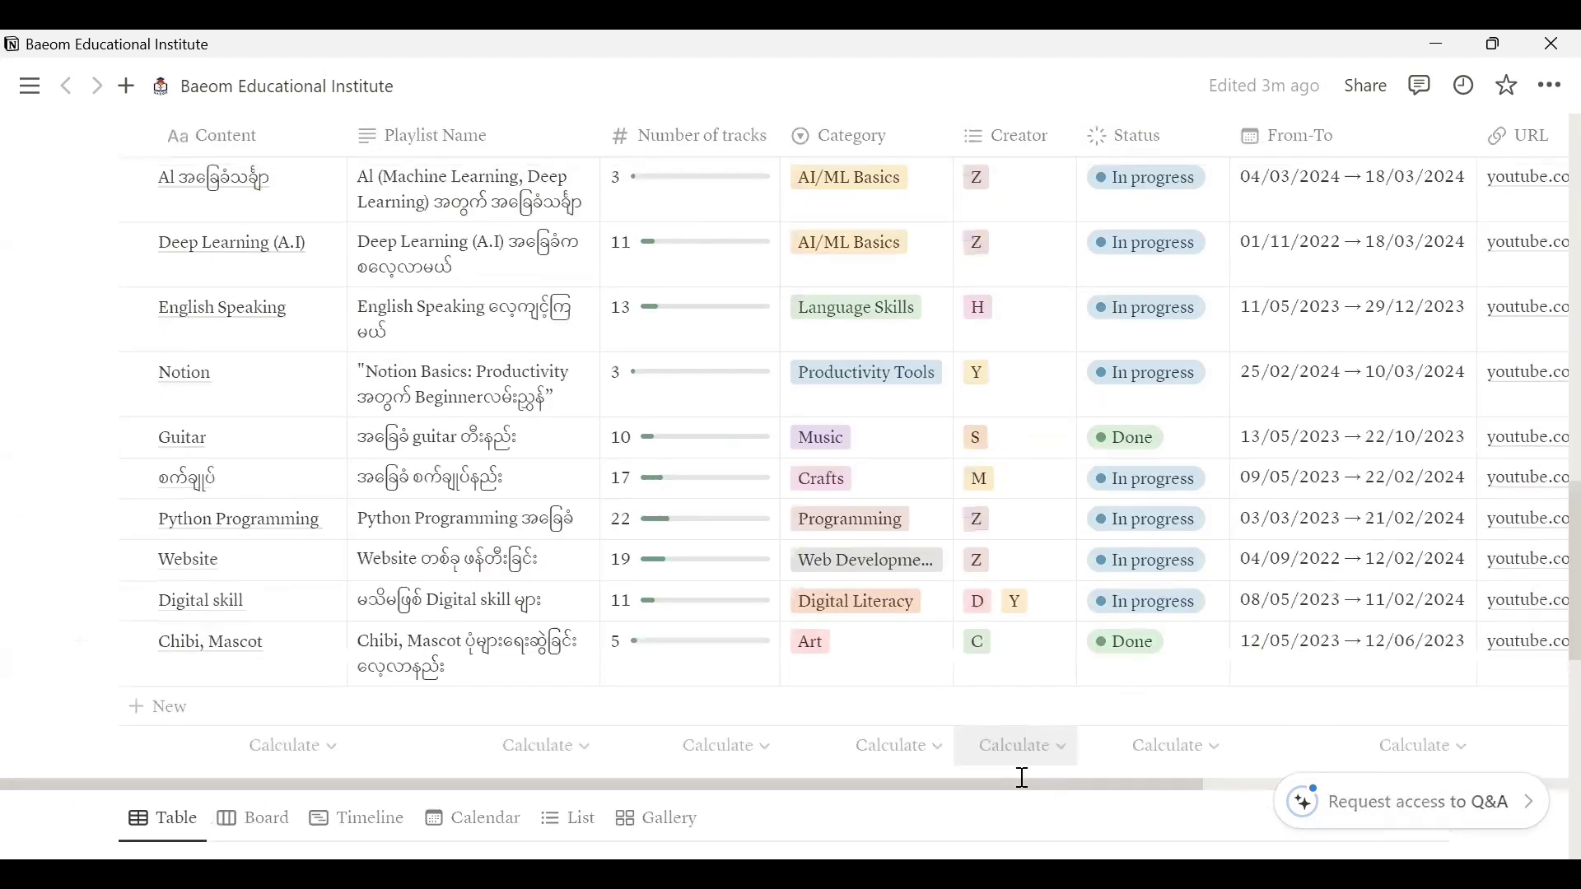
scroll(1552, 681, "right", 2)
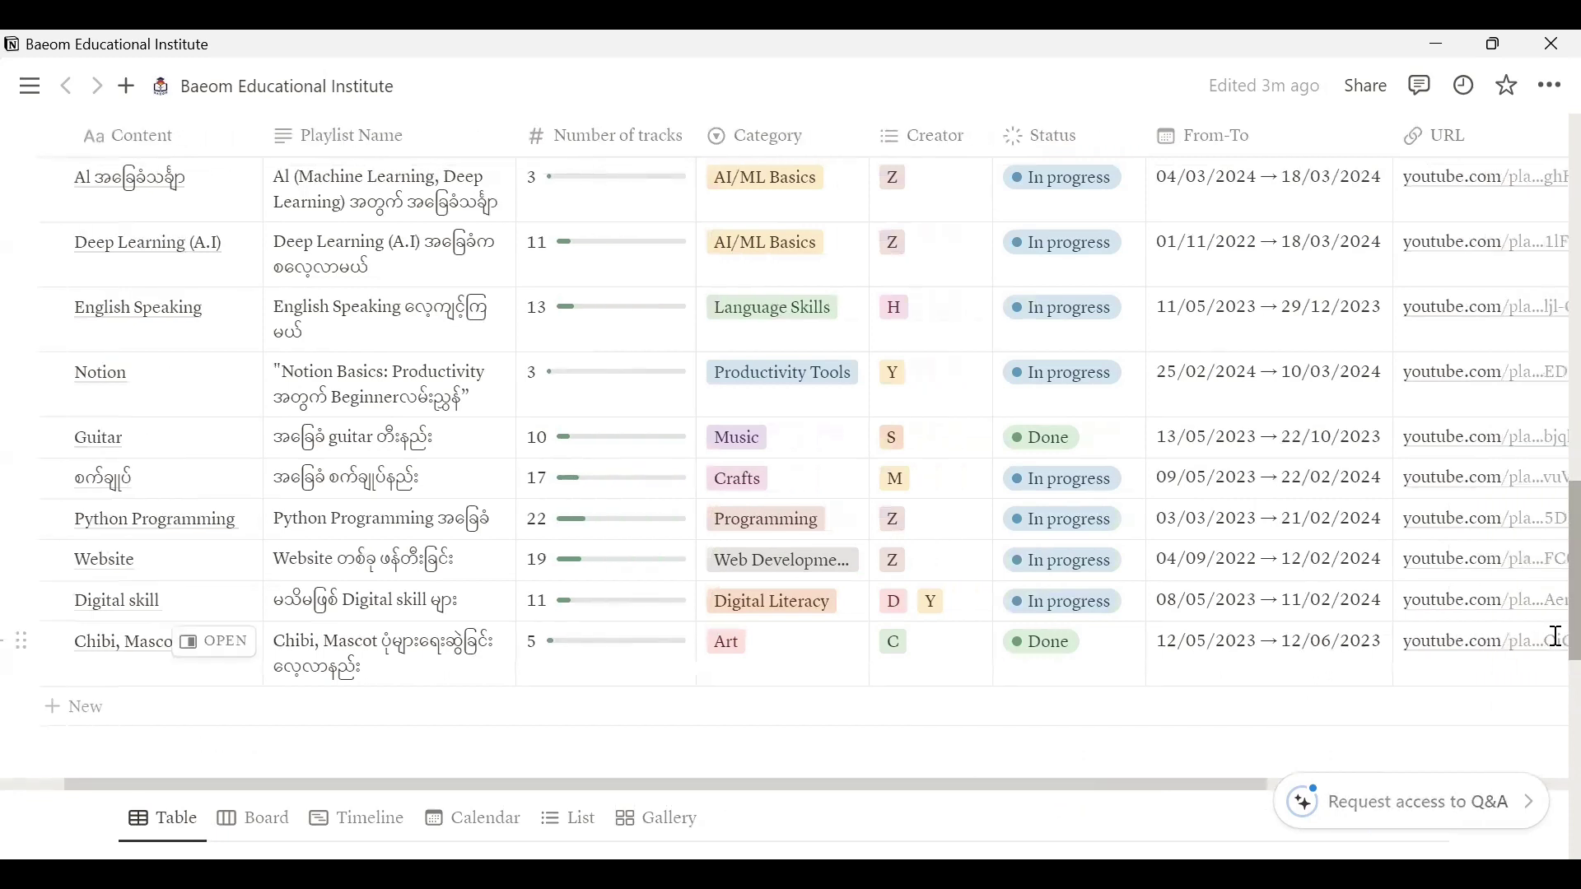
scroll(1554, 634, "up", 3)
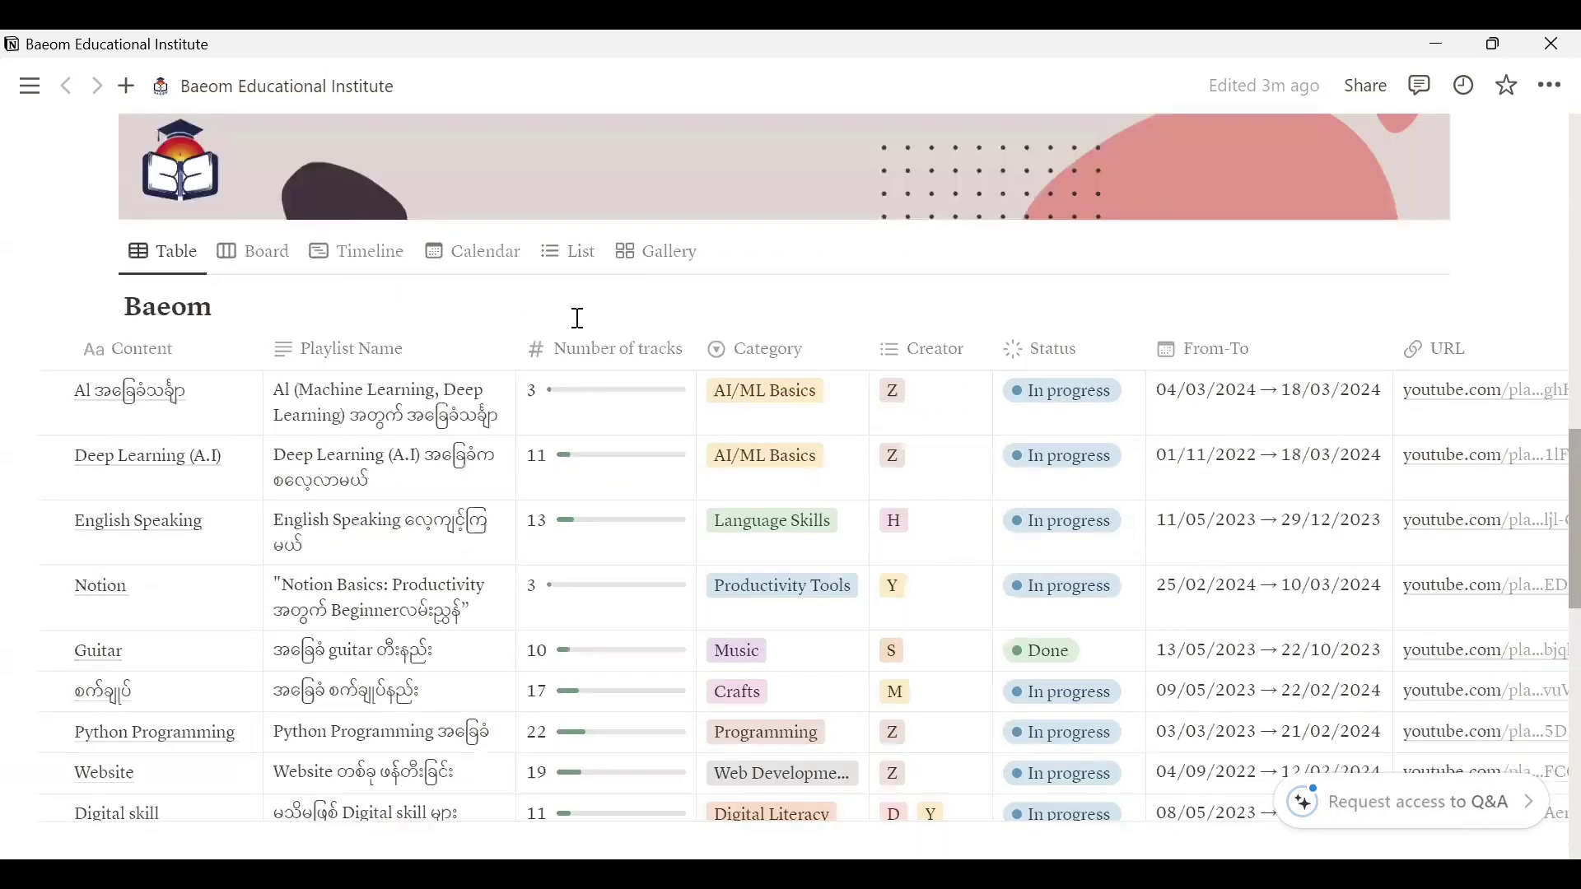
left_click(276, 255)
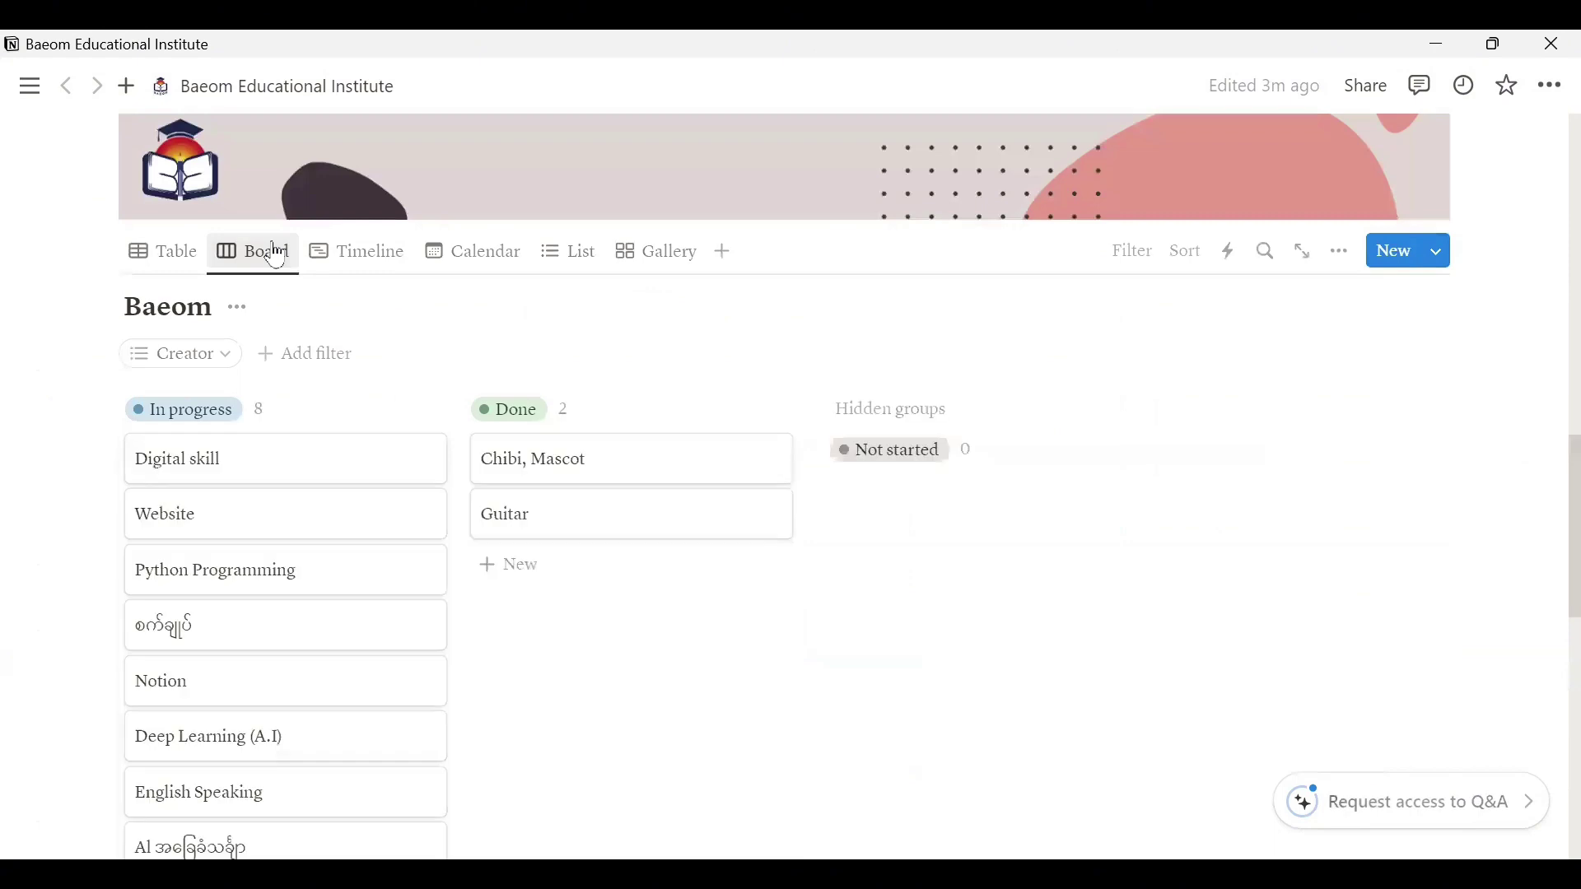
left_click(366, 254)
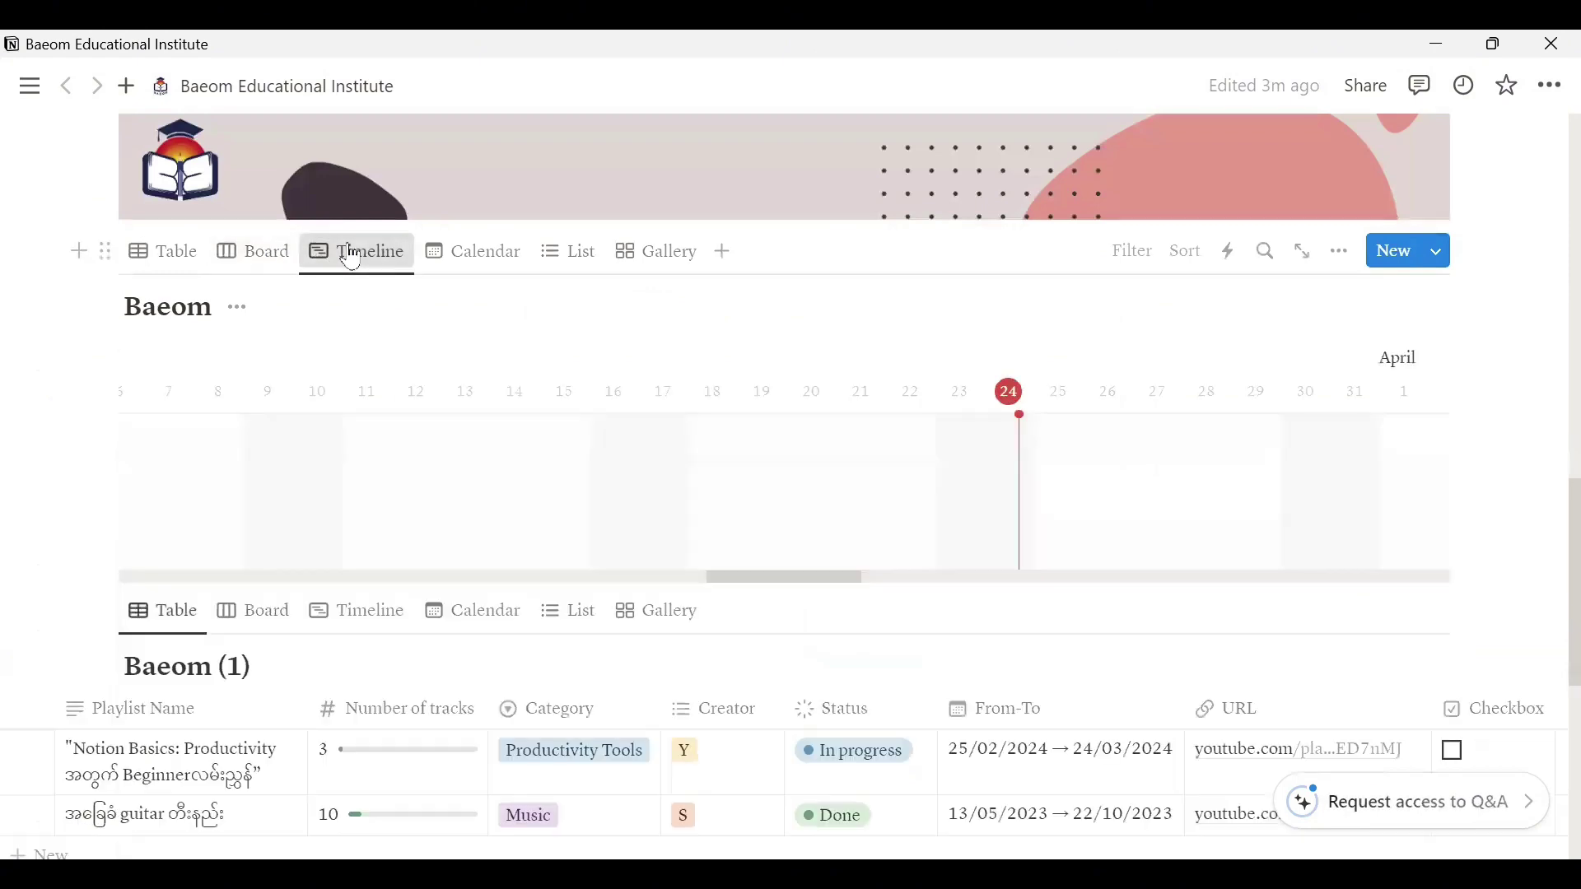
left_click(472, 261)
left_click(567, 256)
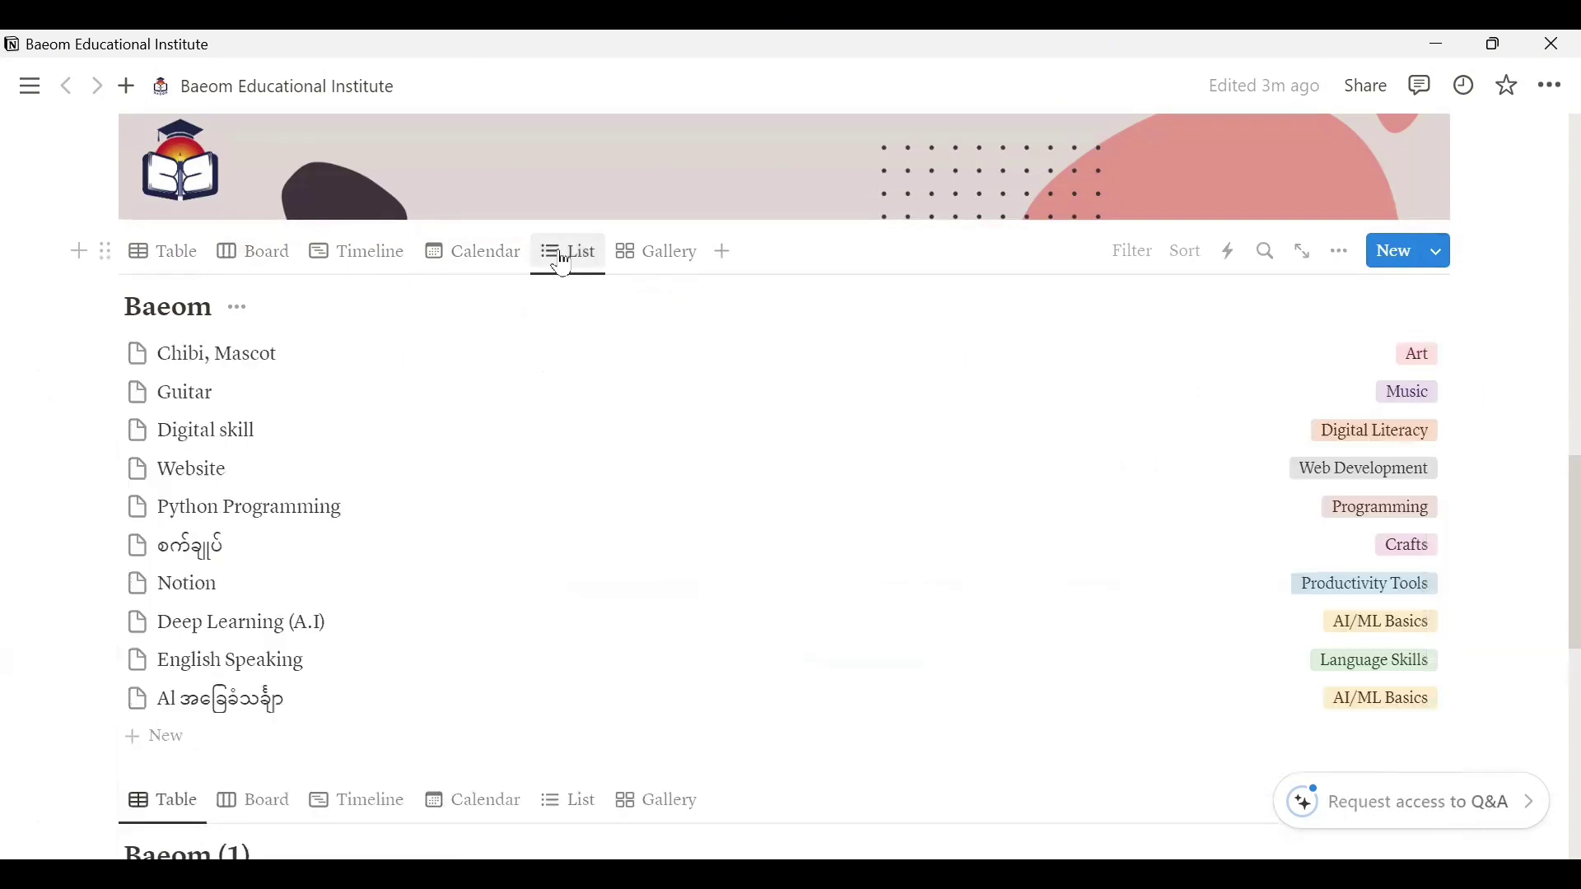
left_click(641, 262)
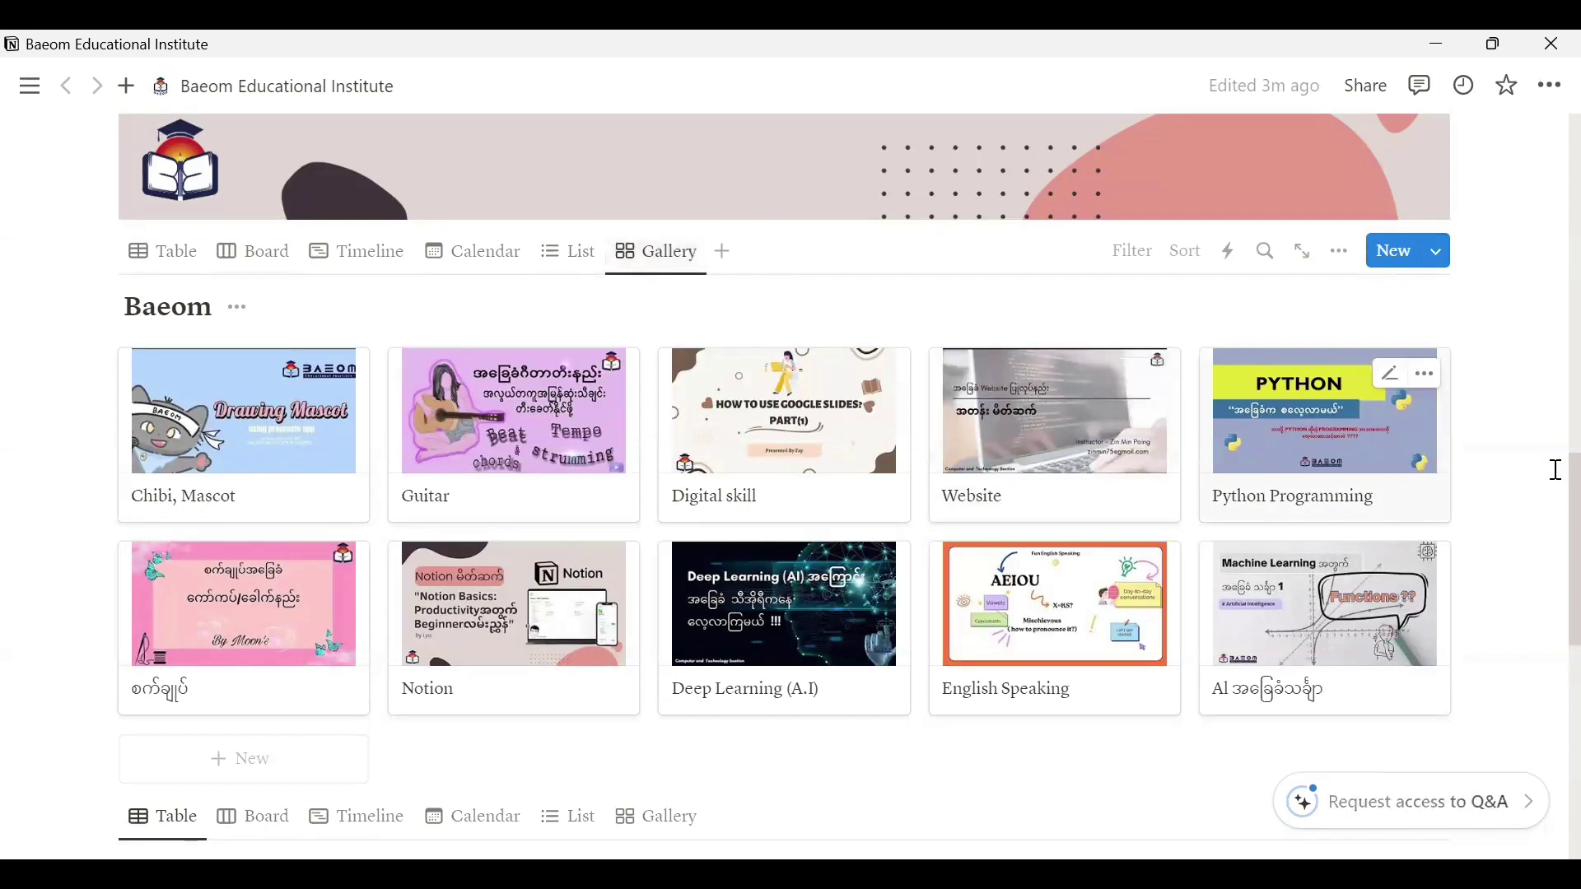
Add a second Table view after the Board view of the untitled database.
scroll(1555, 523, "down", 9)
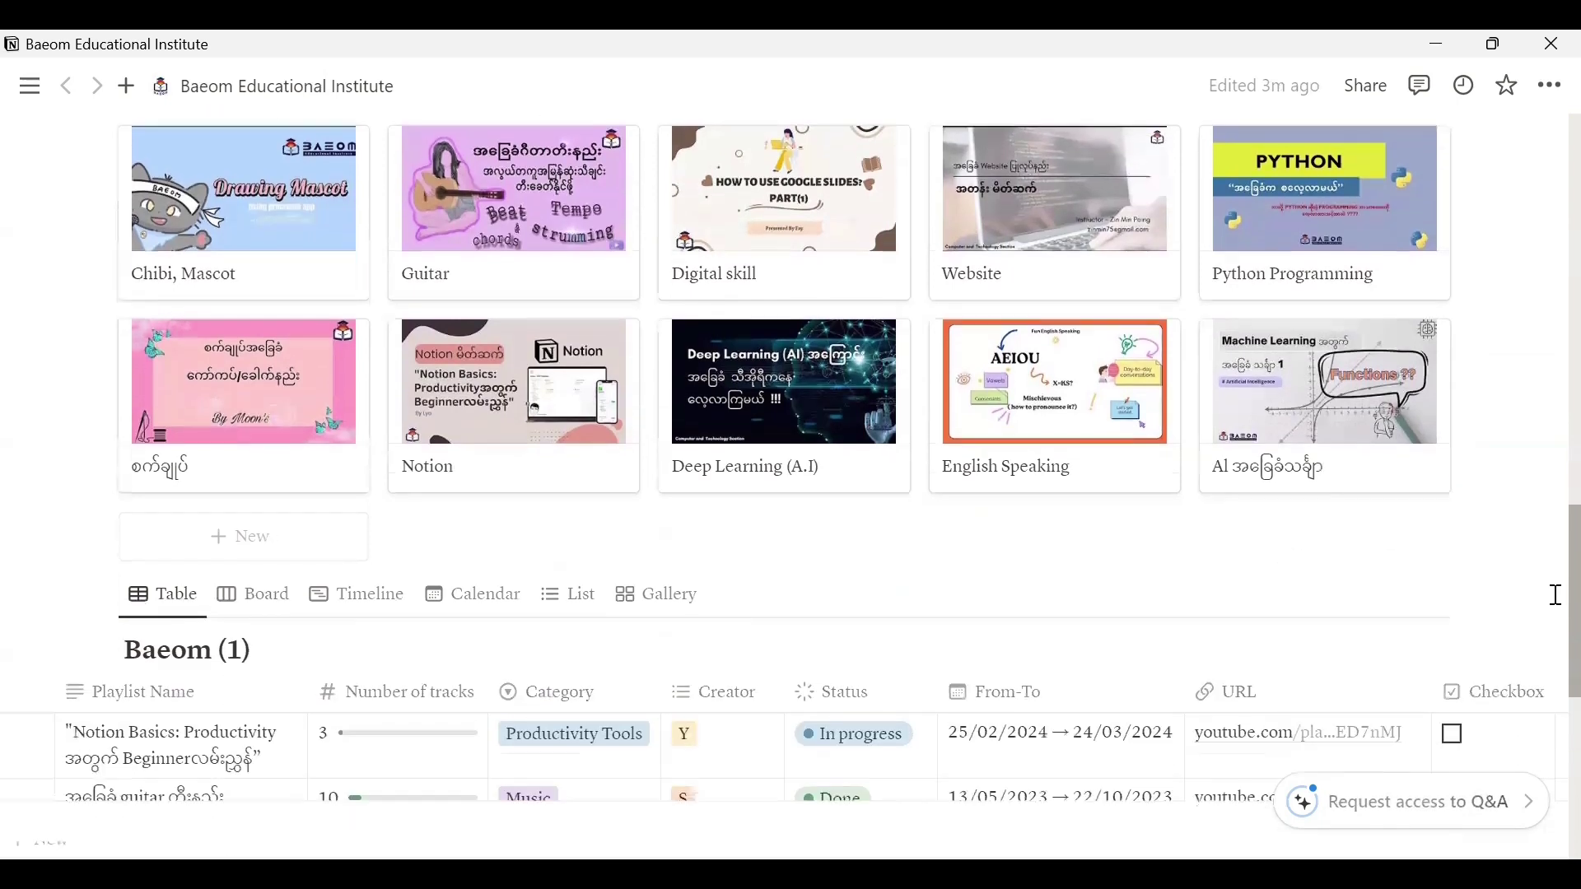
scroll(1555, 730, "down", 2)
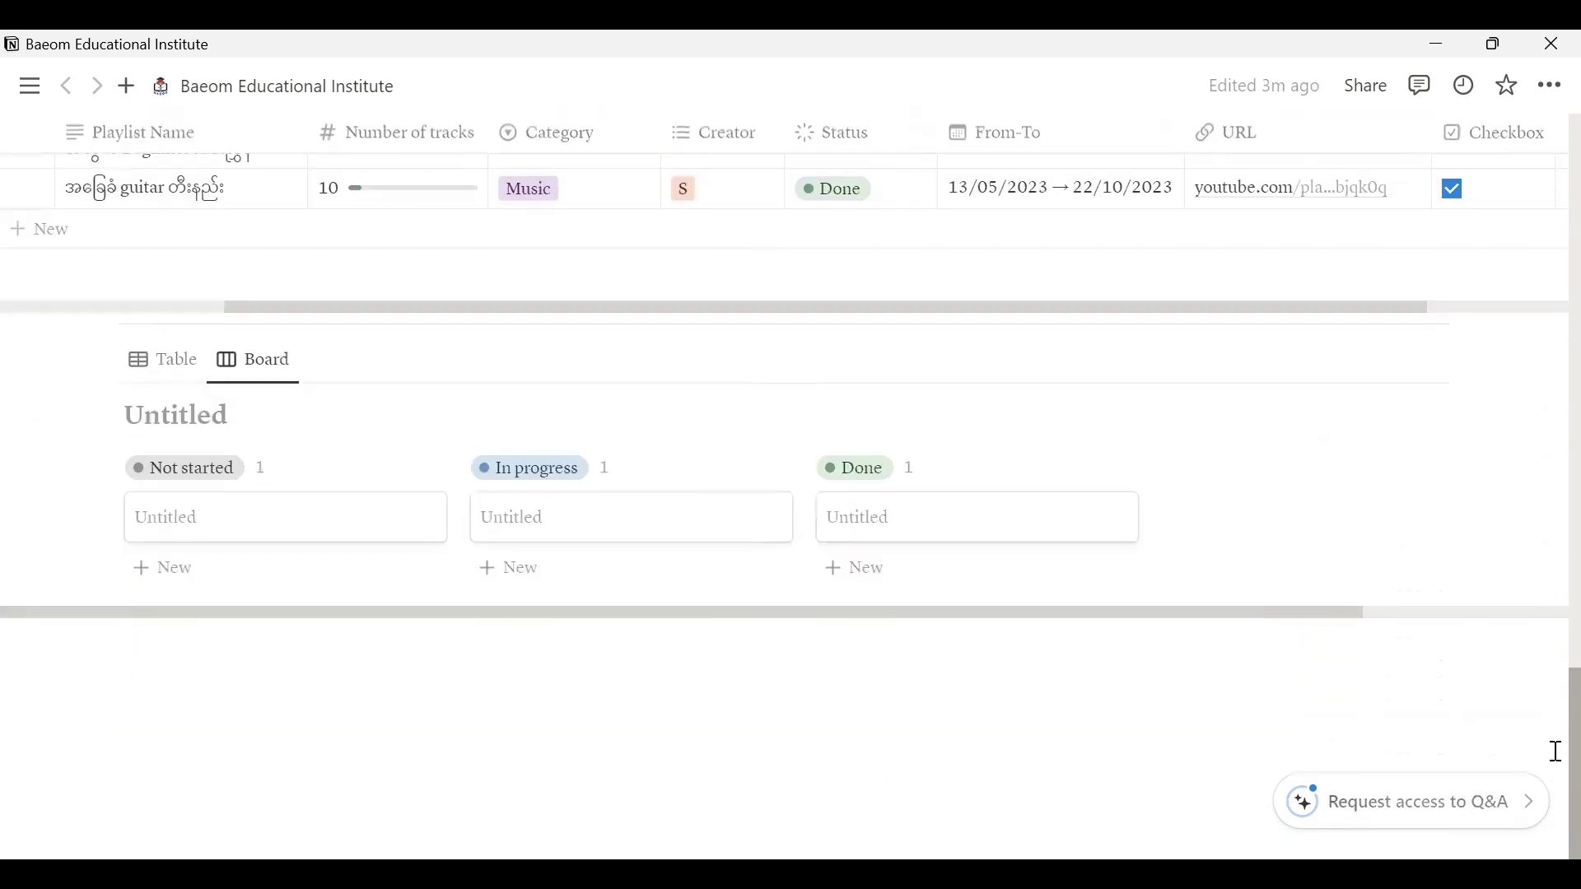
left_click(311, 363)
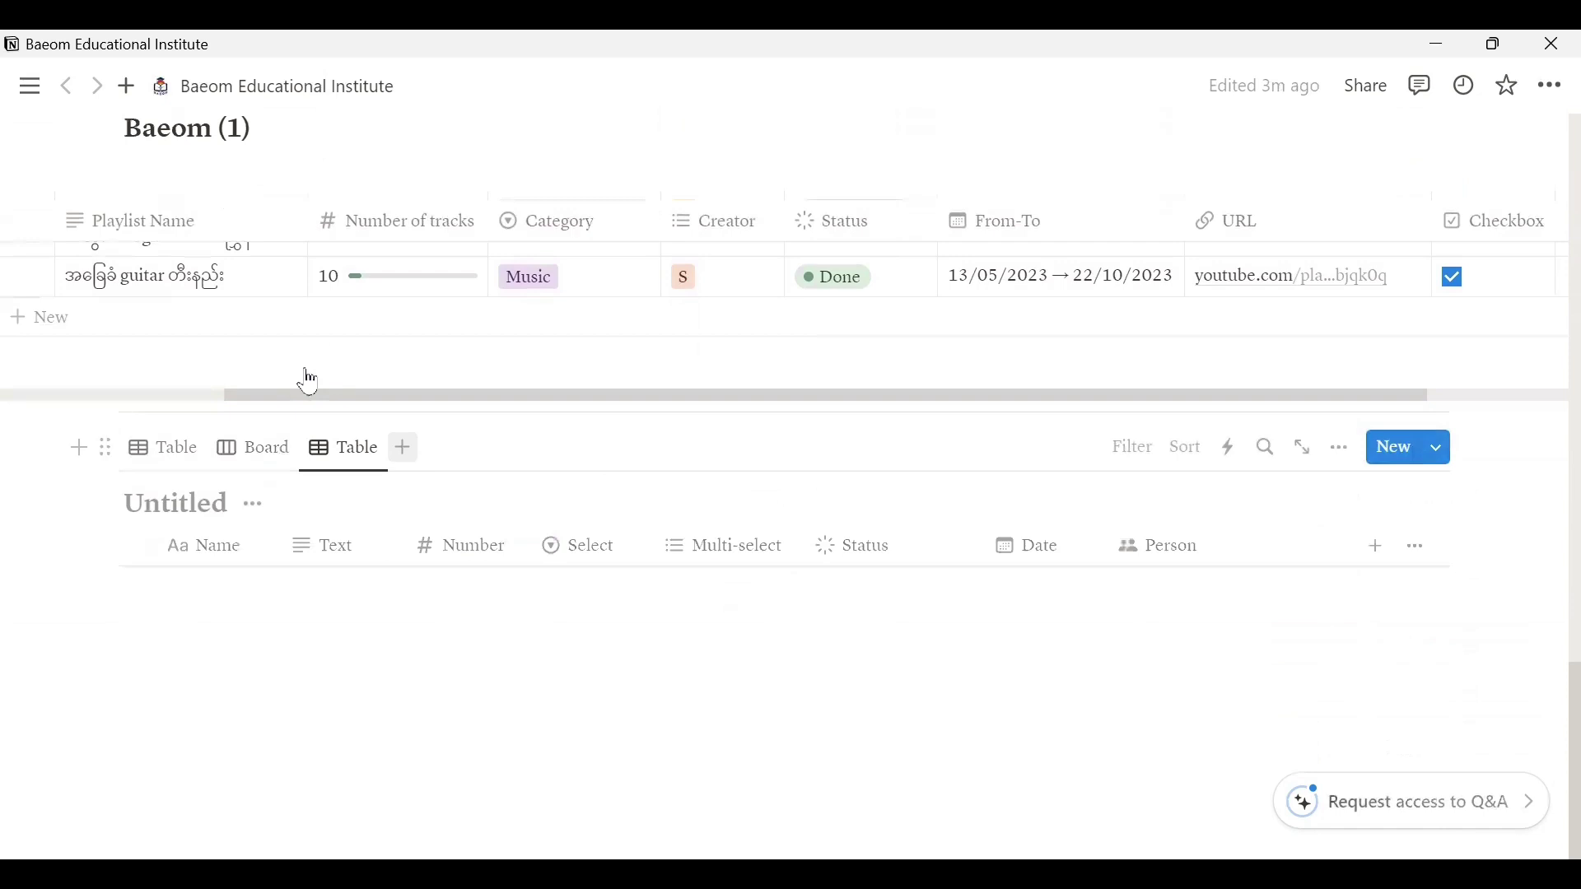
left_click(815, 650)
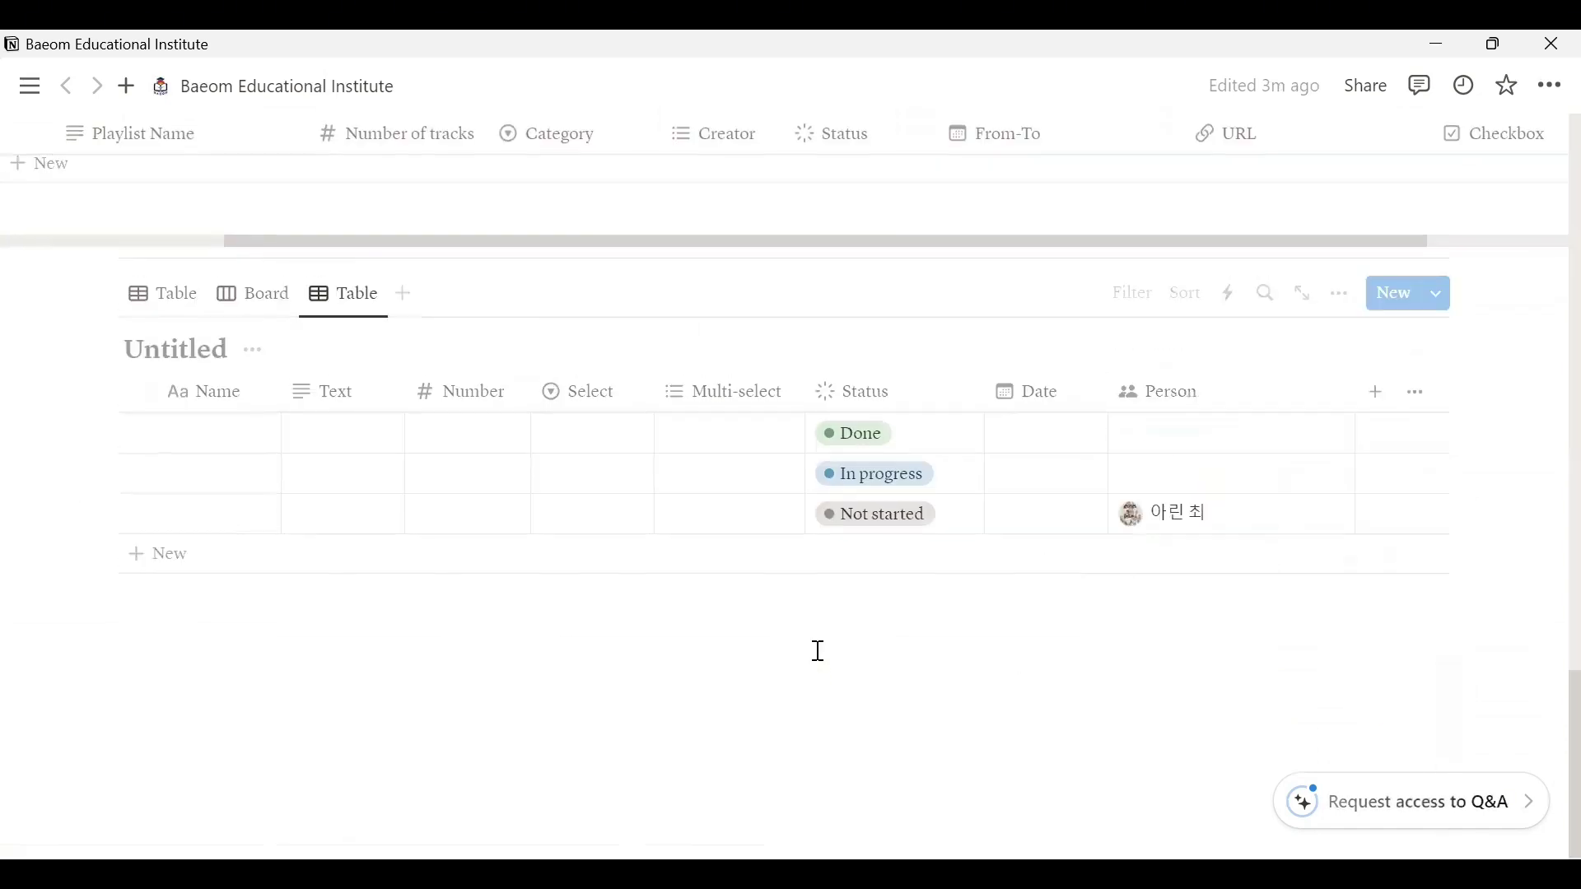
Switch Baeom (1) to its Gallery view and create a new card there.
scroll(1553, 730, "up", 4)
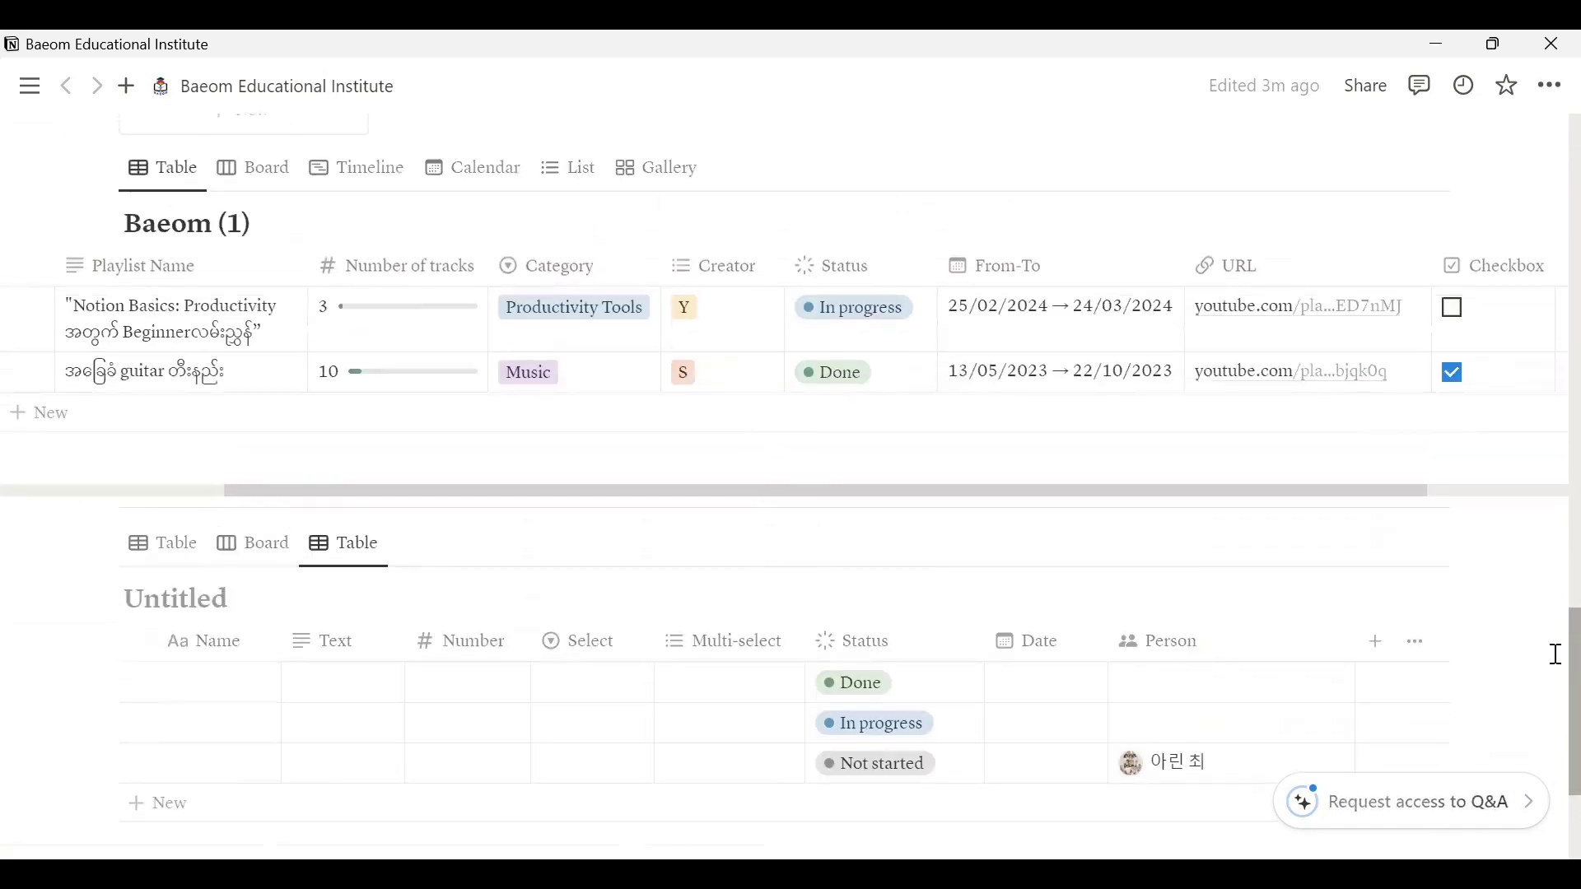
left_click(655, 218)
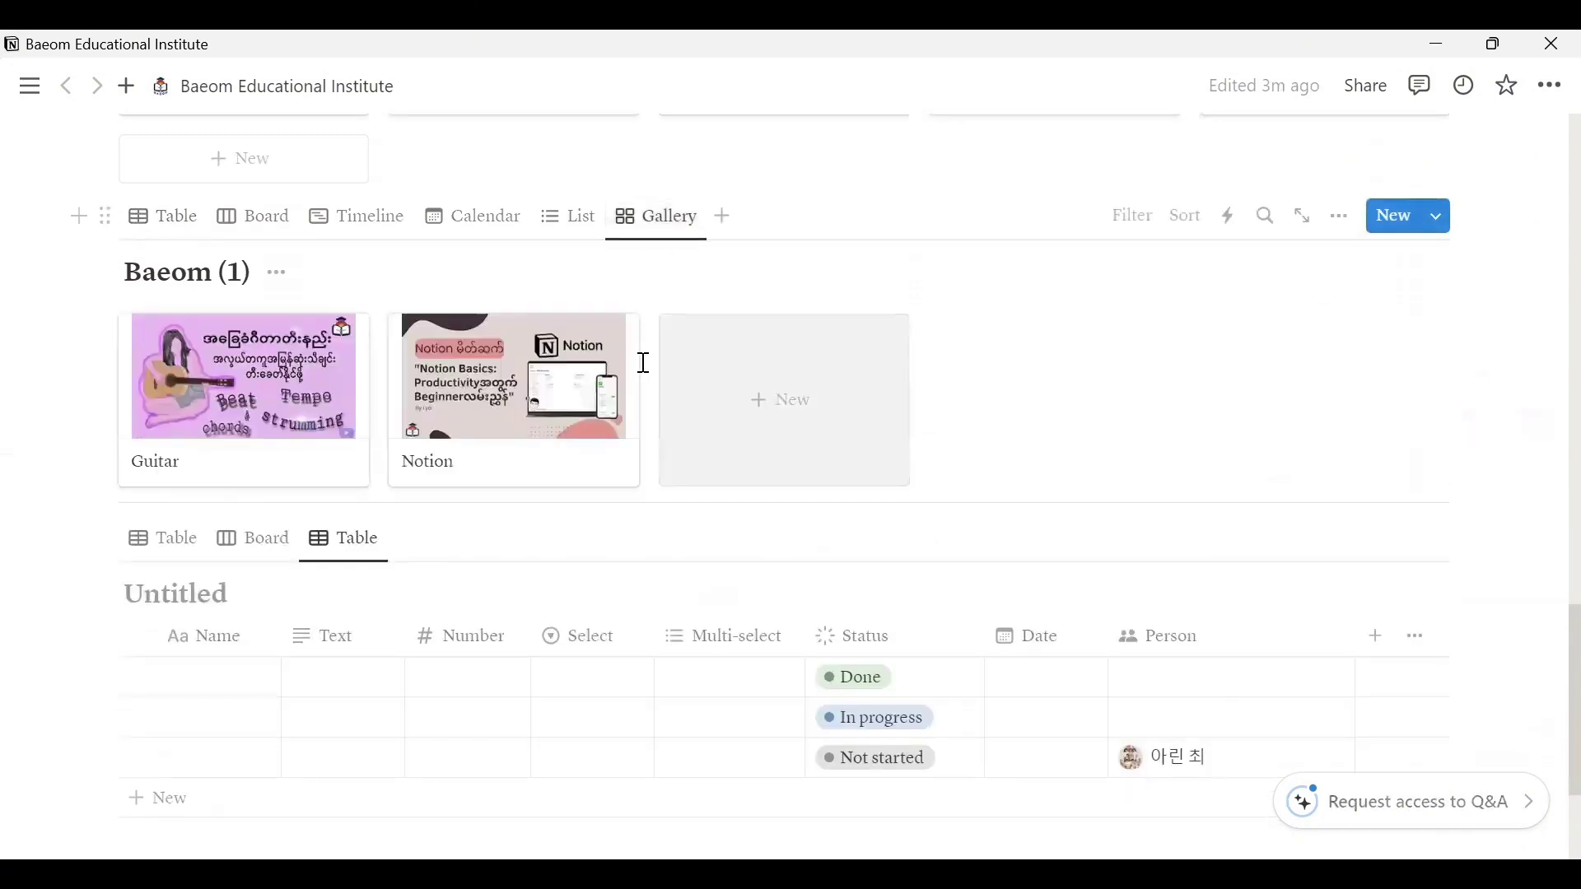
left_click(771, 396)
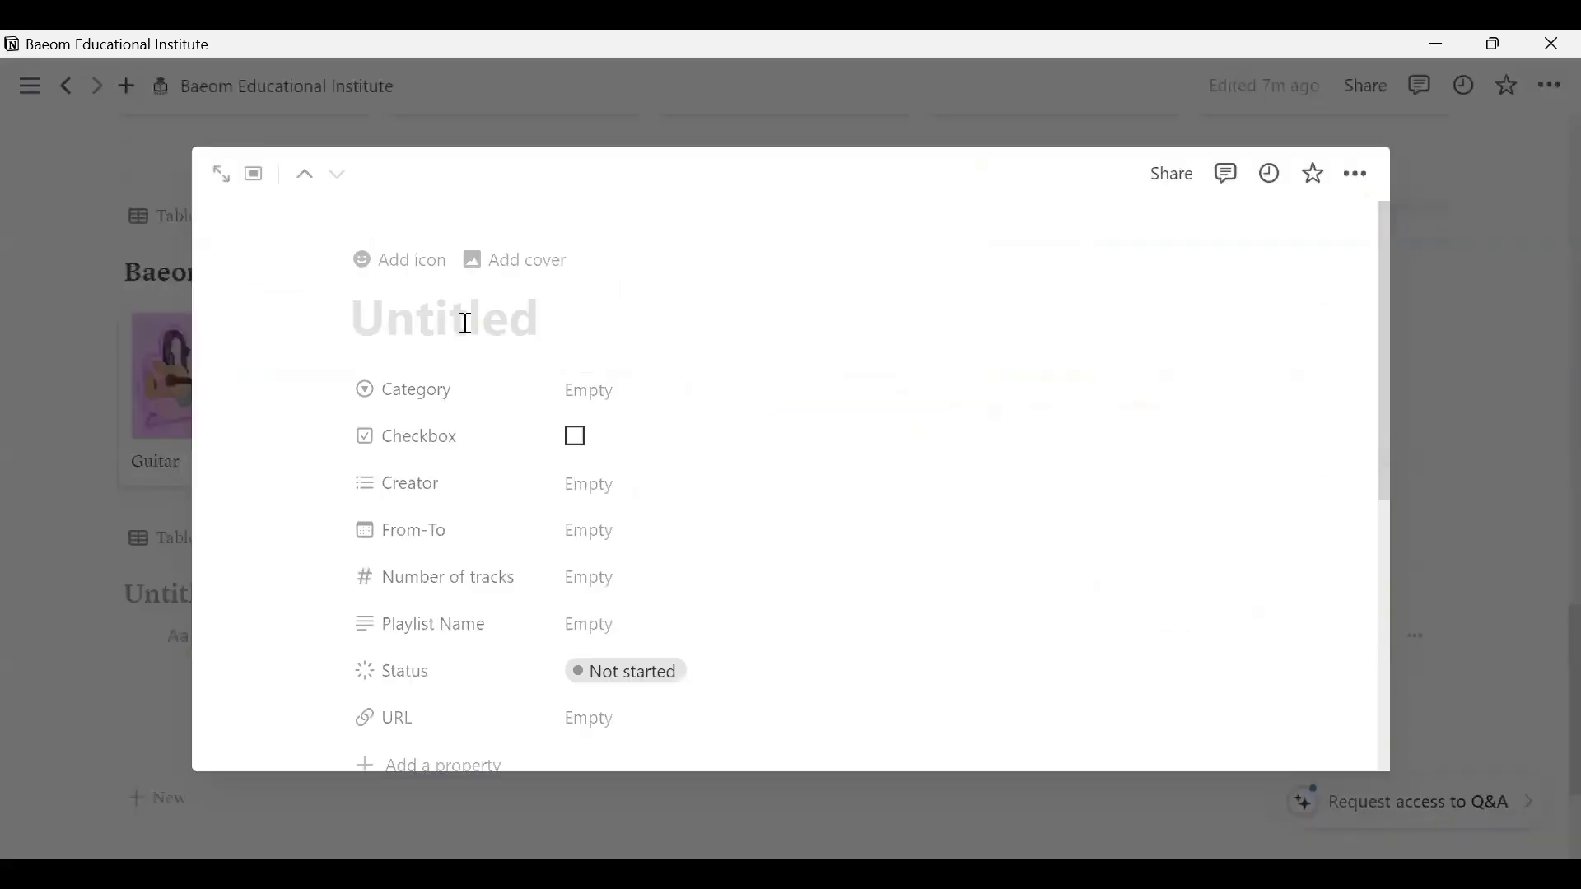
Title the new Baeom (1) page "grammar" and return to the gallery.
left_click(466, 326)
type("gRAMMA")
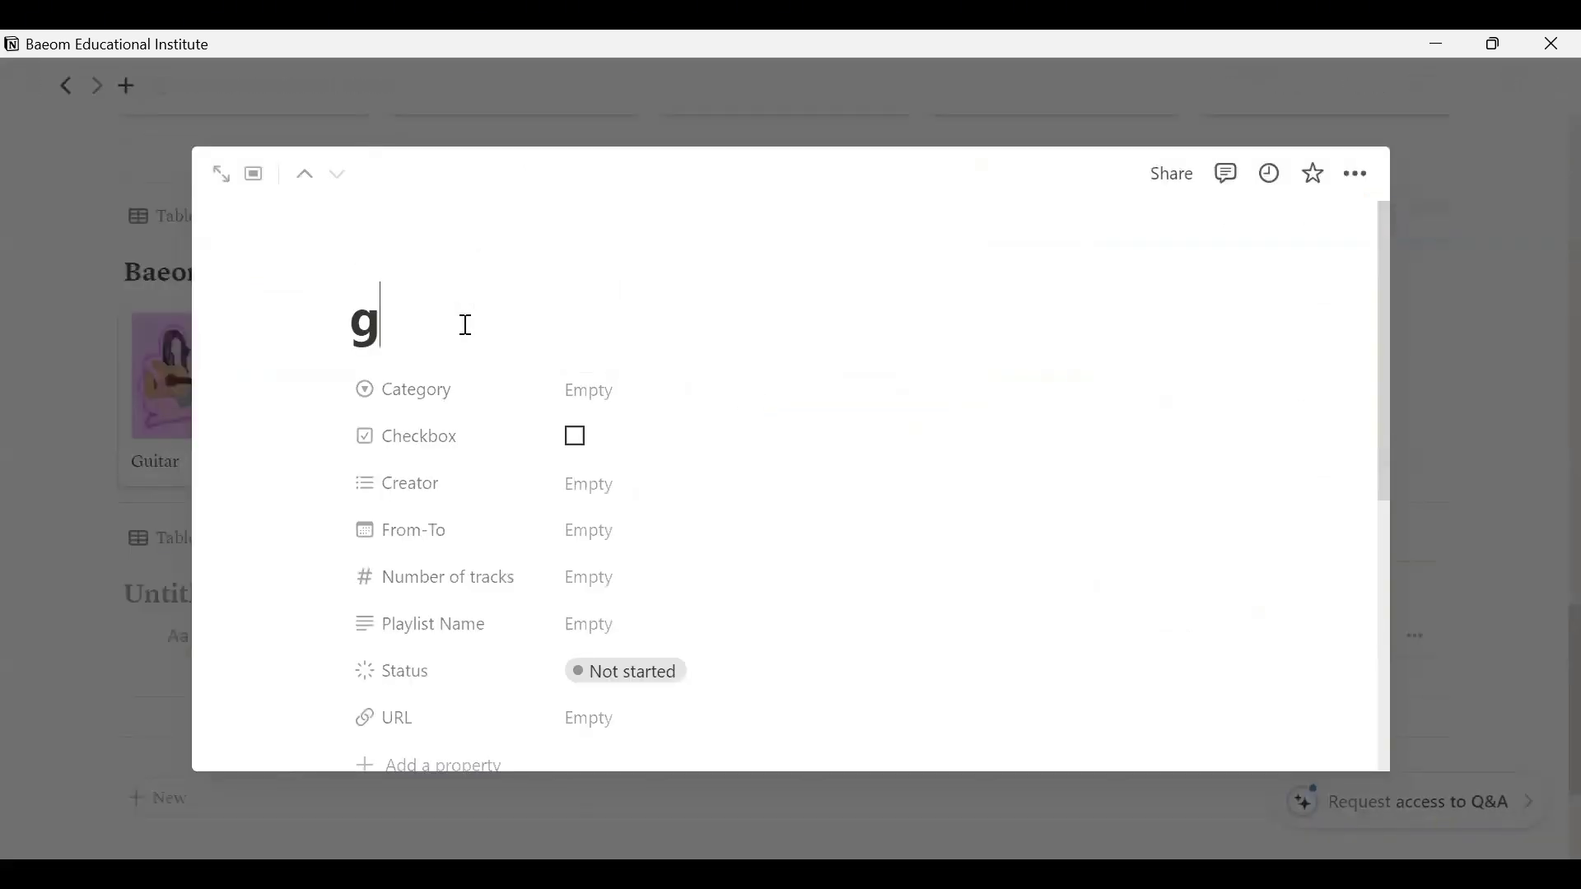
key("BackSpace")
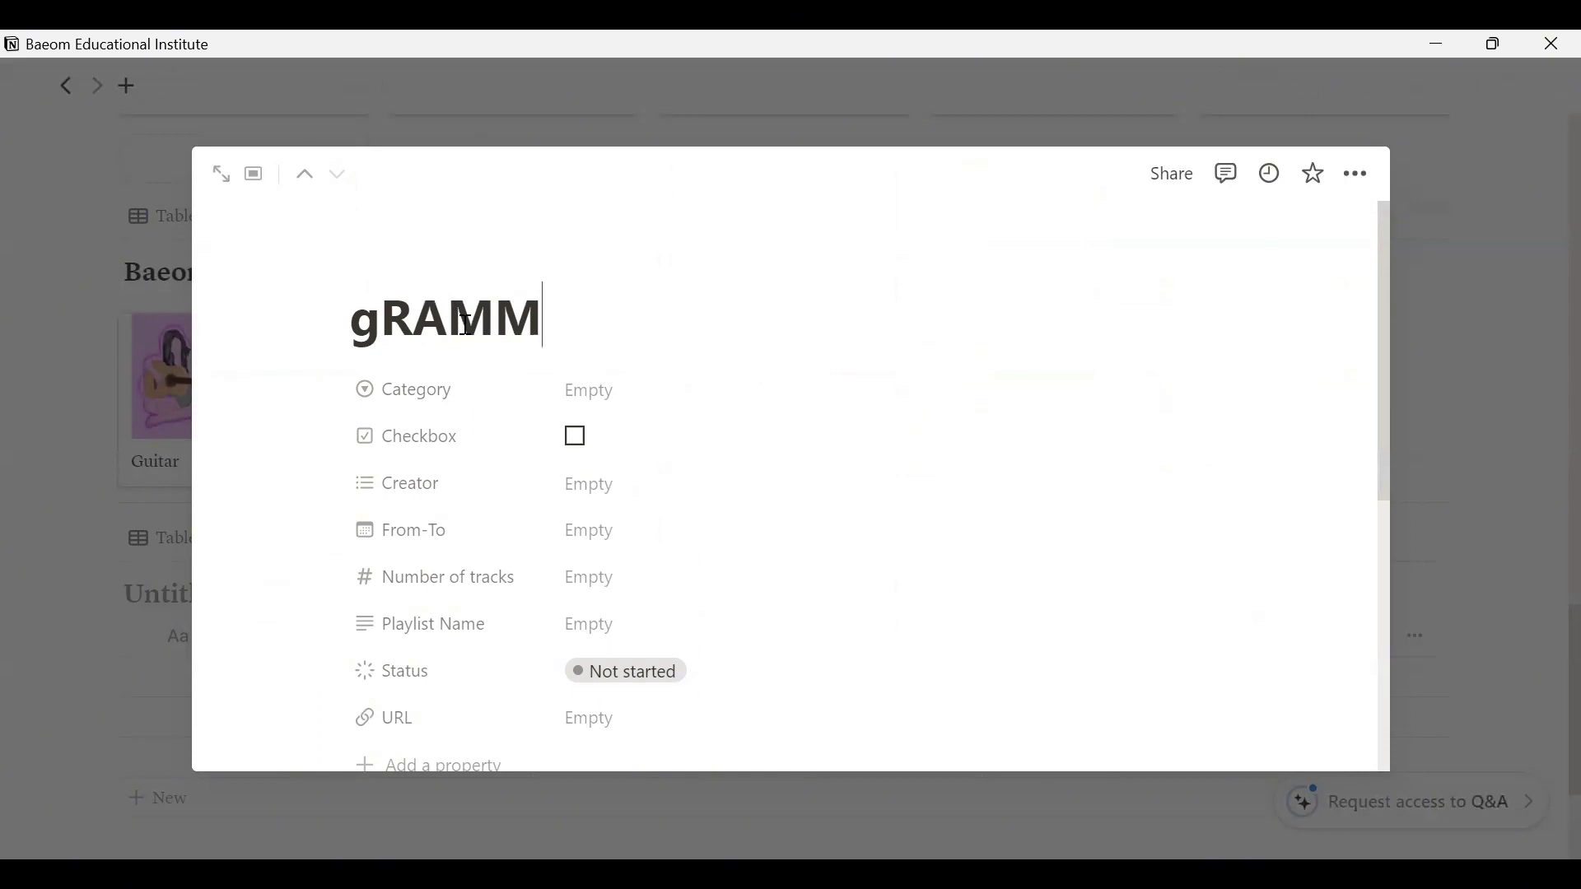
key("BackSpace")
key("BackSpace")
key("BackSpace")
key("BackSpace")
key("BackSpace")
type("gra")
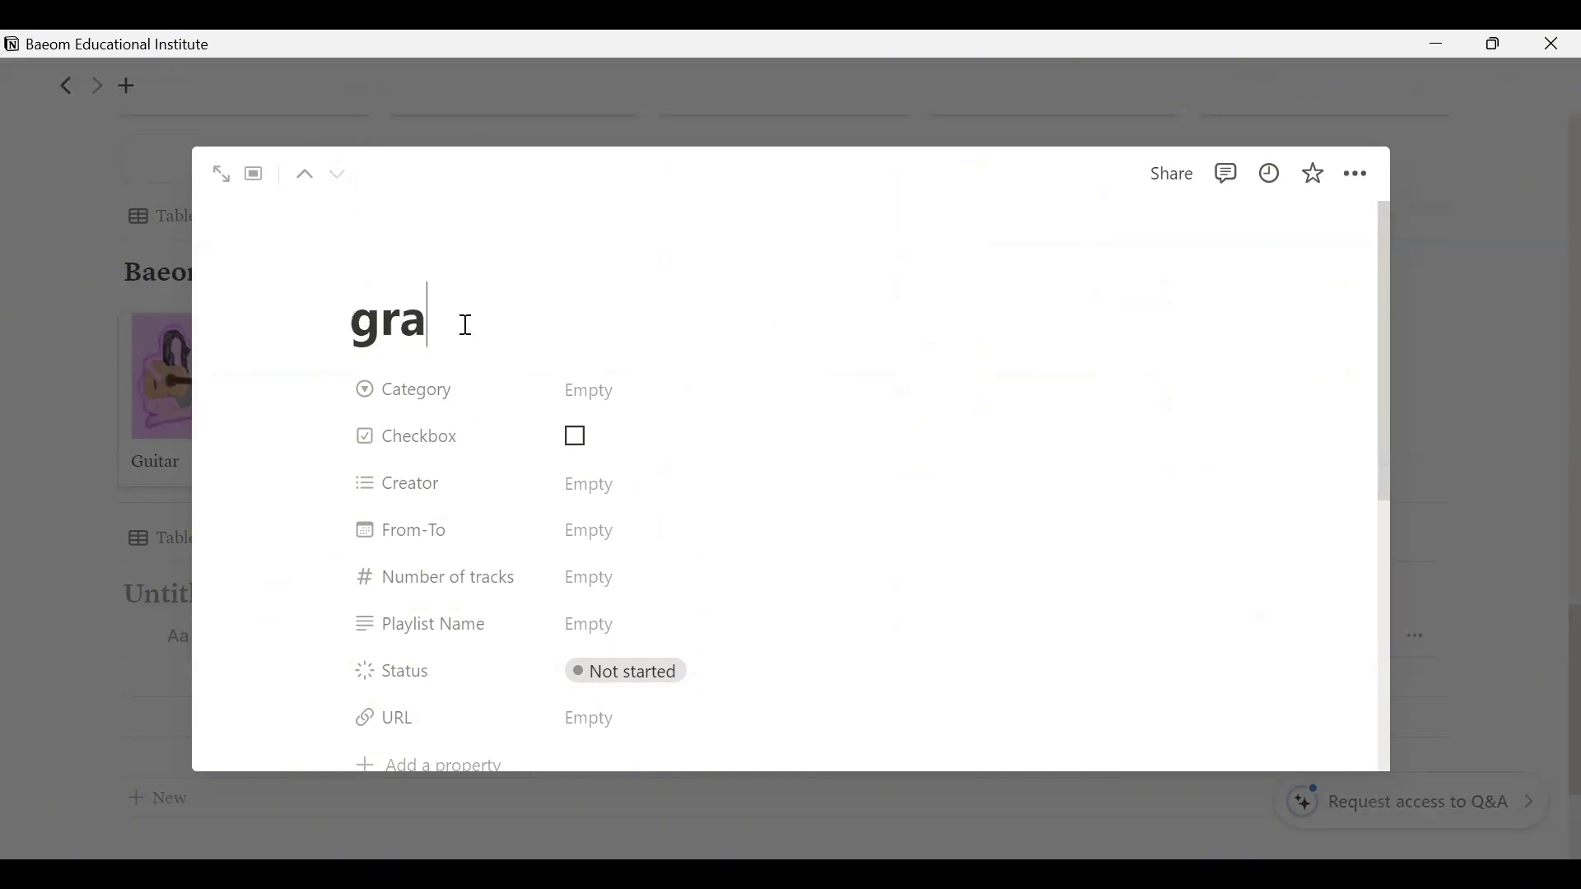
type("mmar")
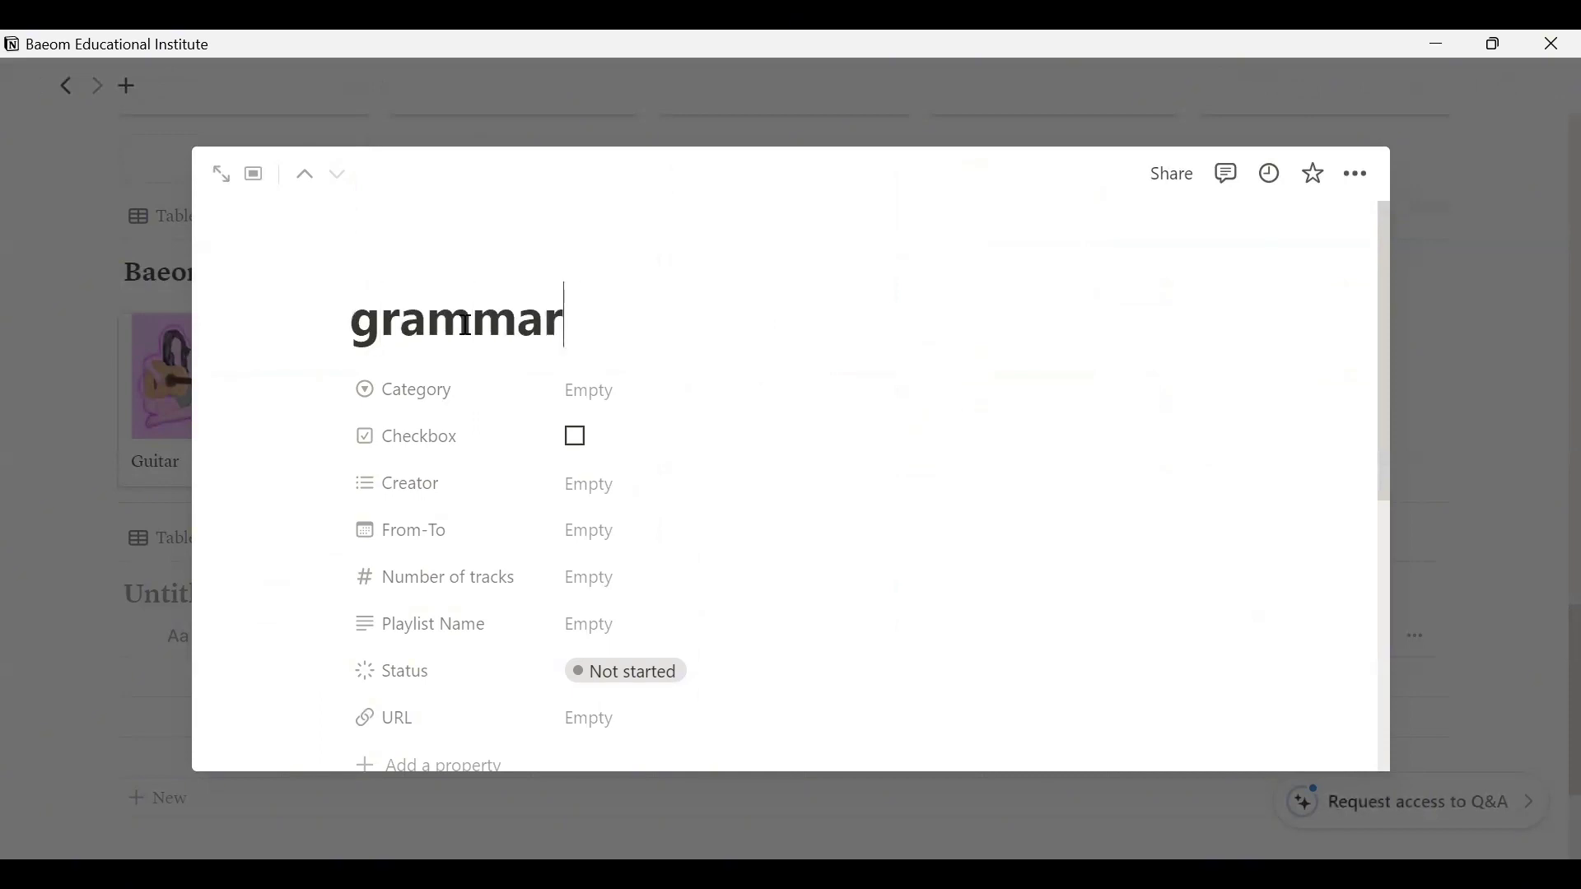
scroll(463, 333, "down", 3)
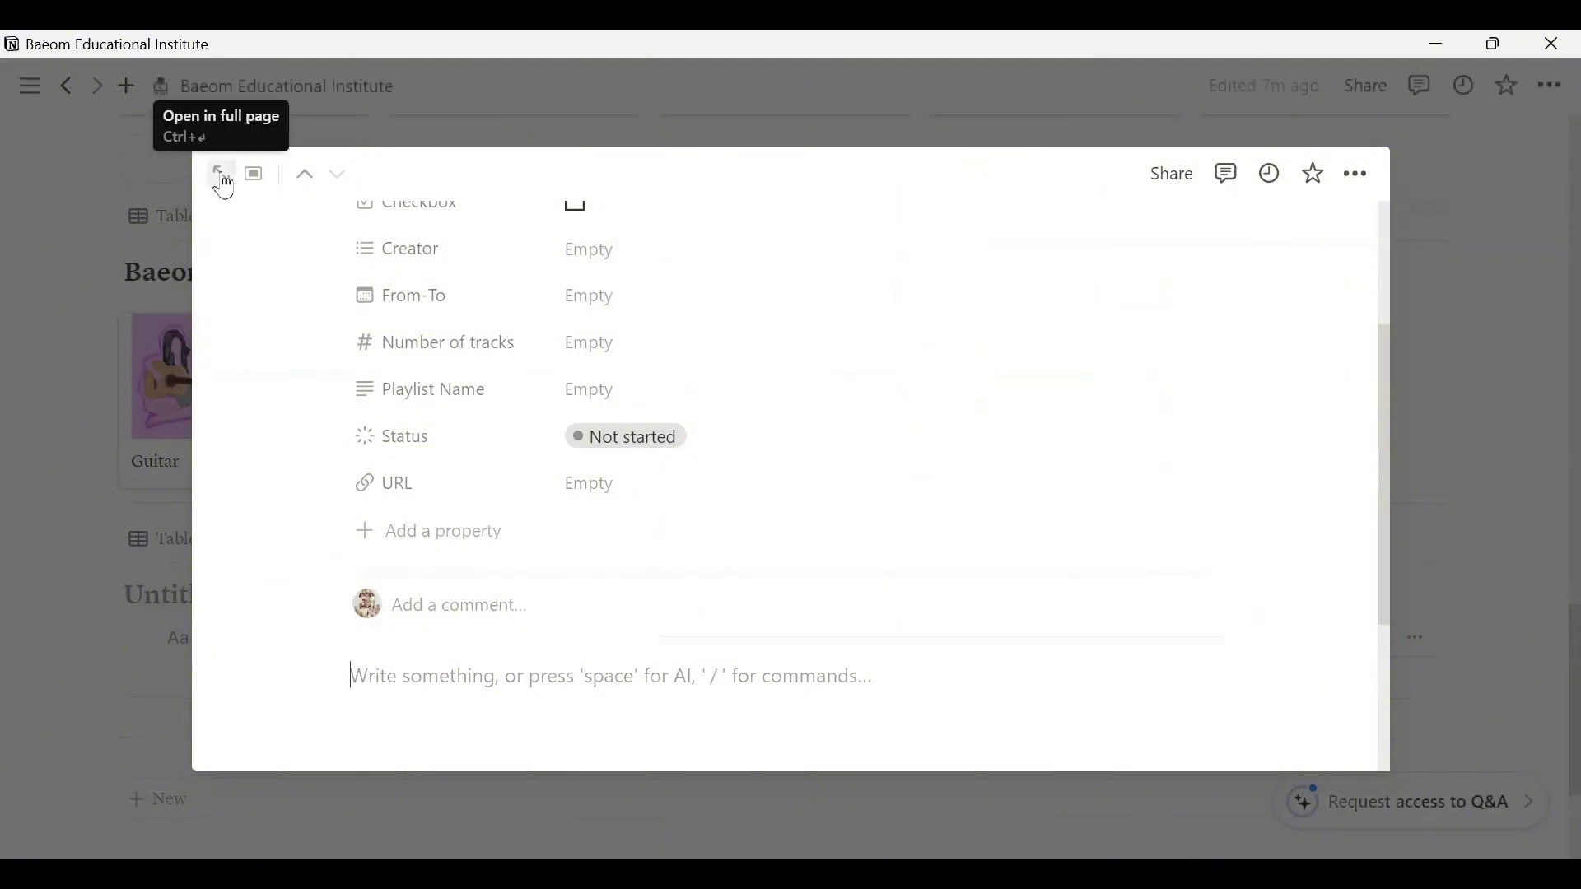
left_click(1477, 364)
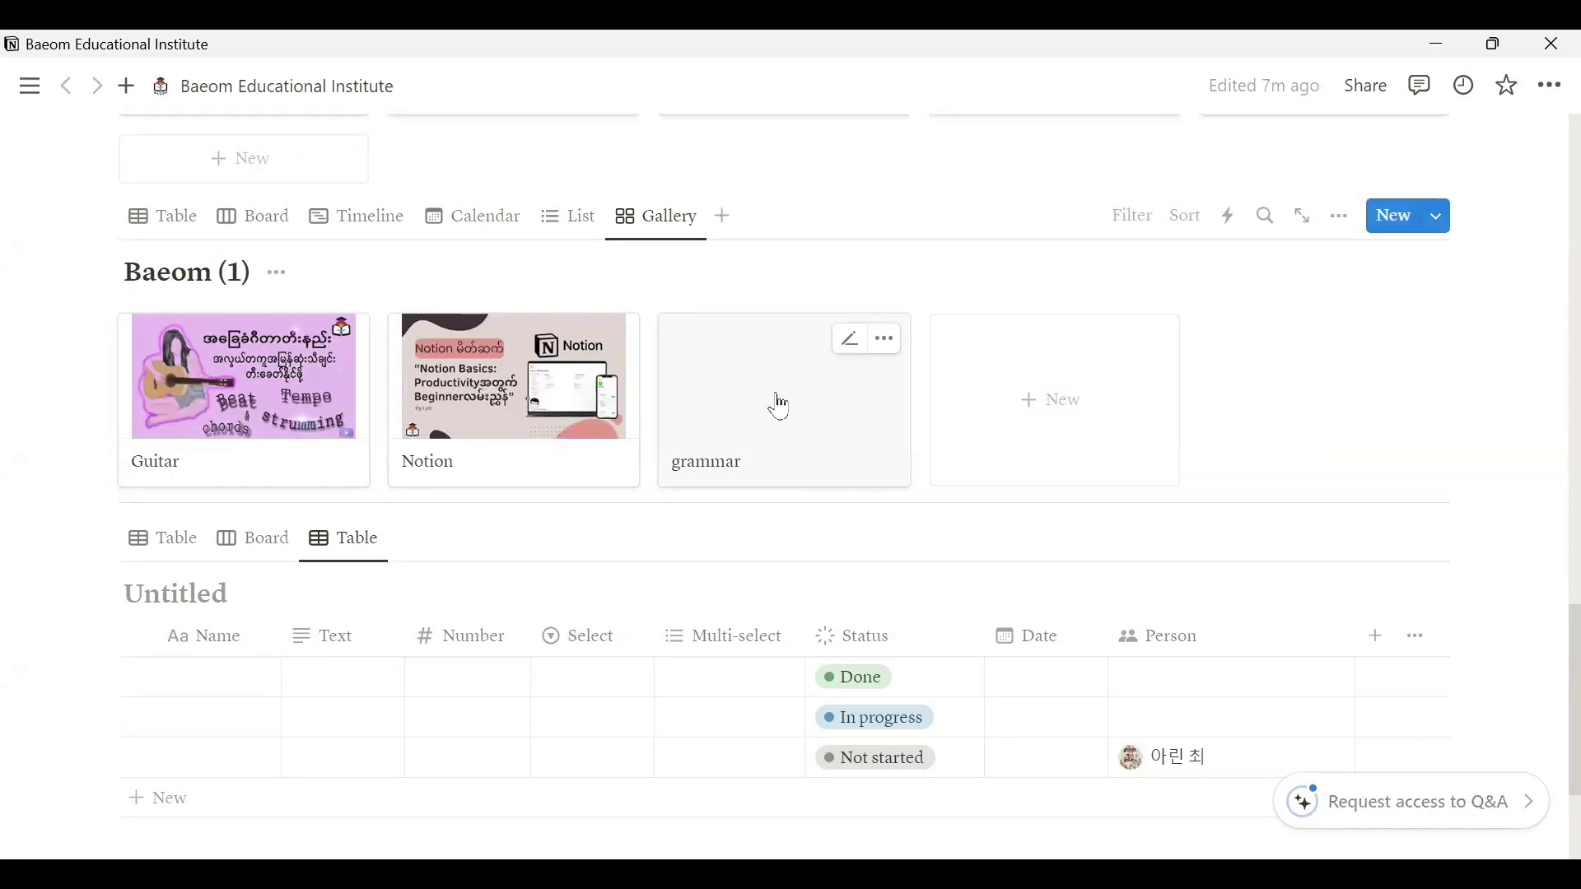
left_click(1339, 222)
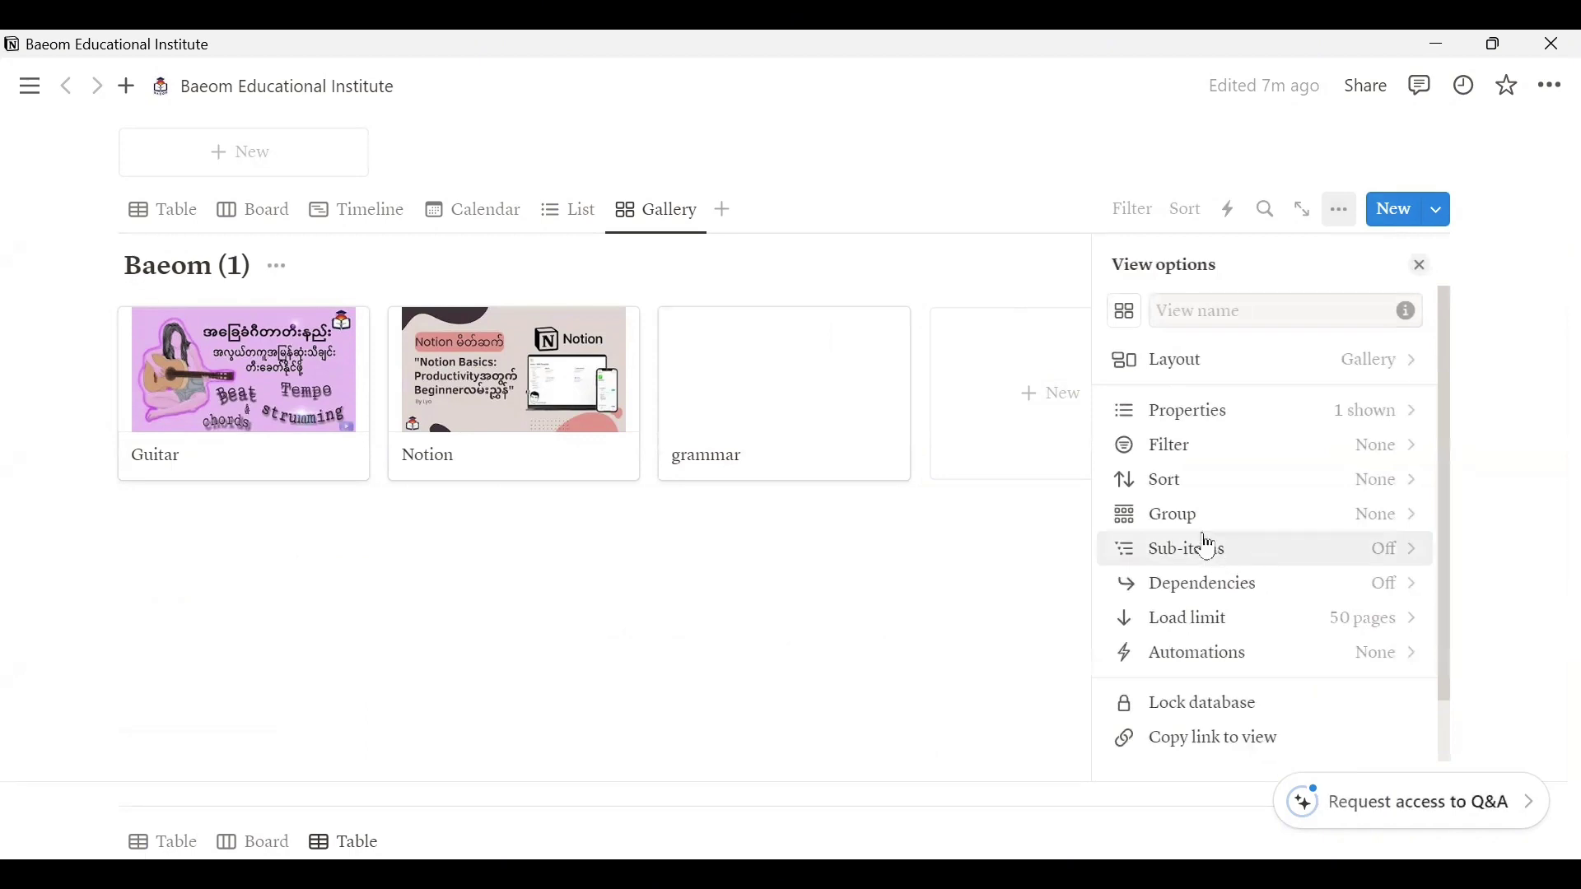
left_click(702, 399)
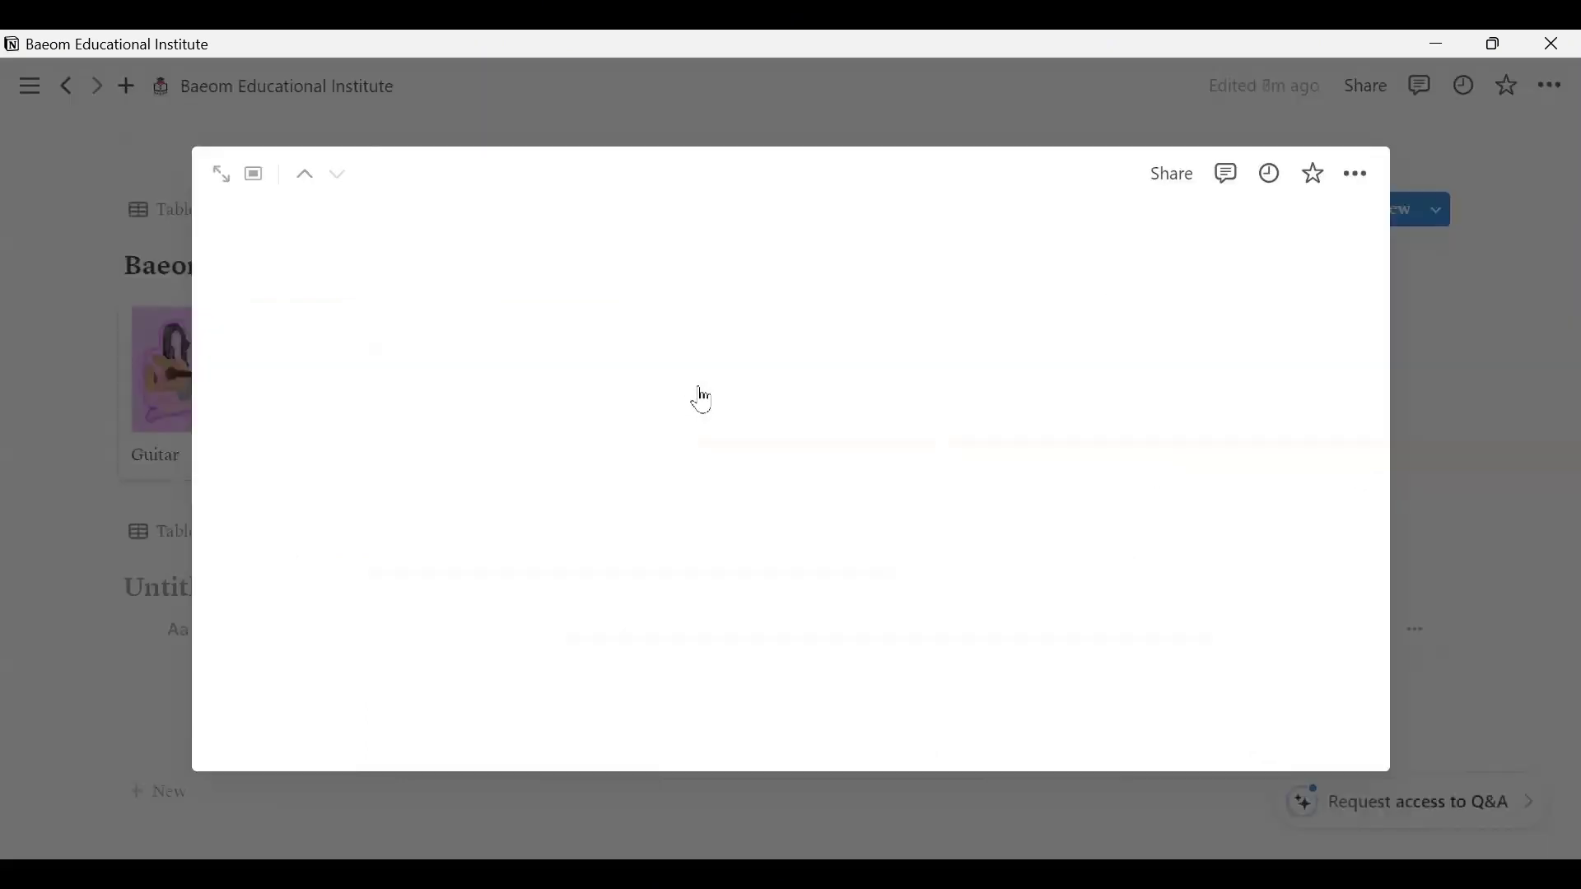
left_click(1432, 475)
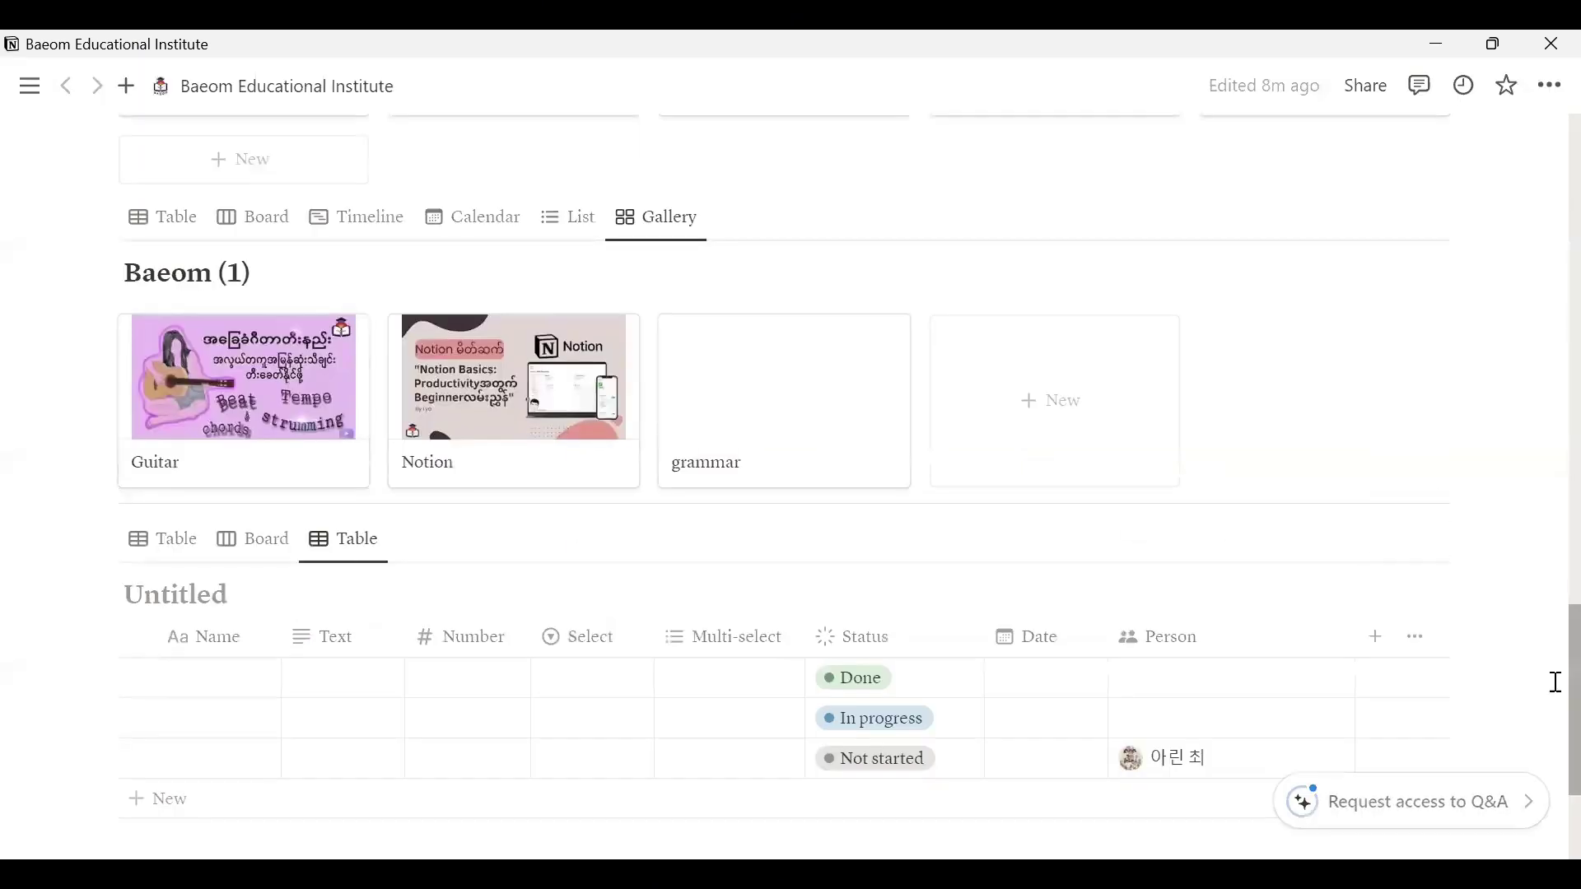
scroll(1554, 681, "down", 1)
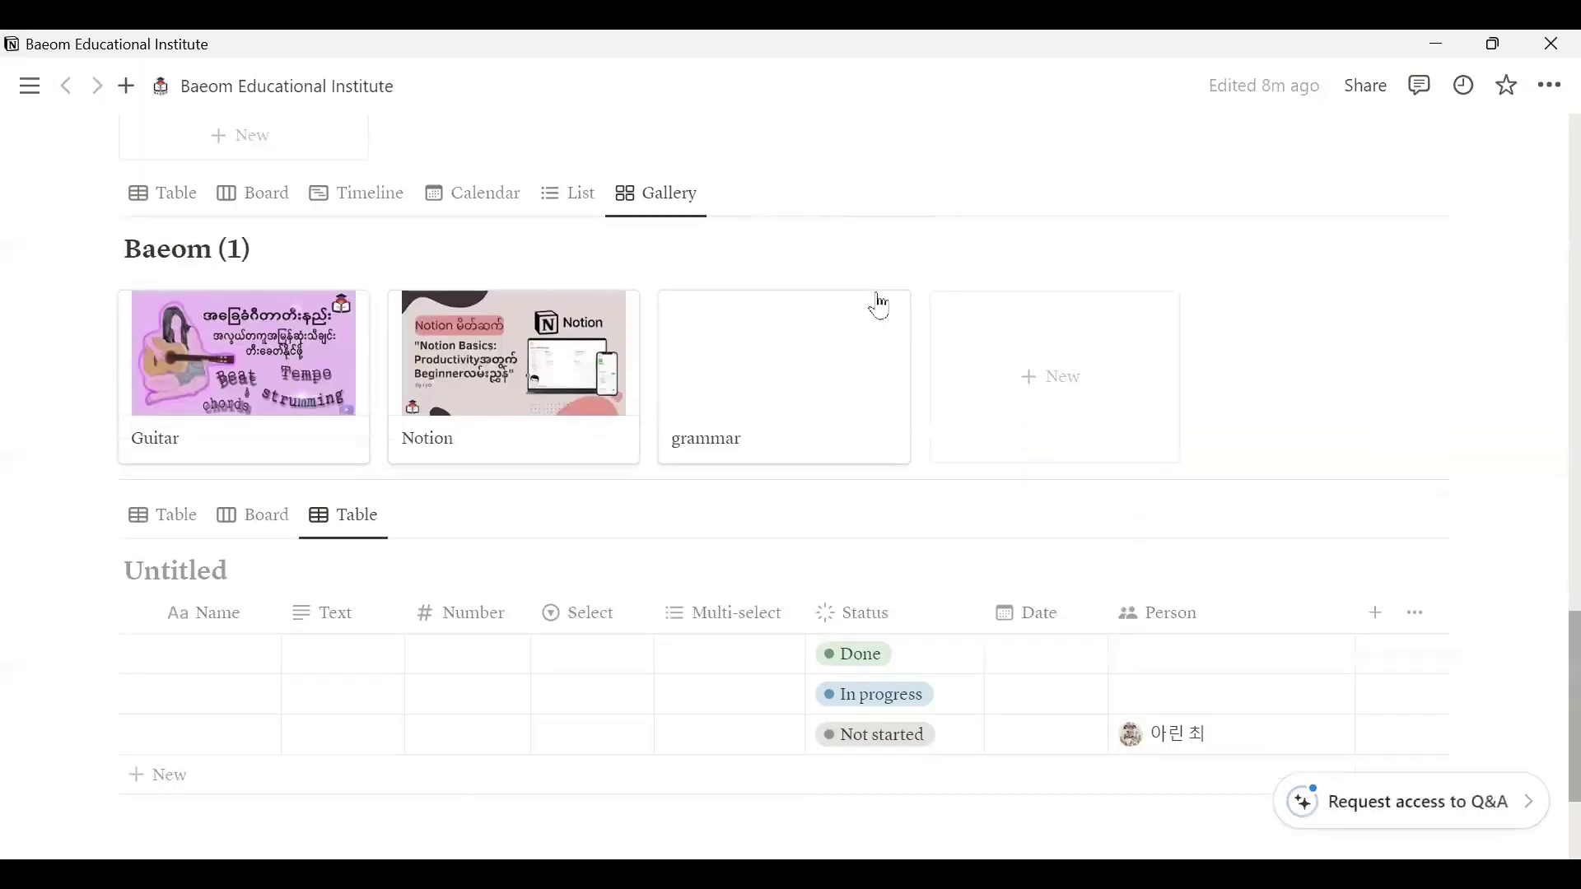
Add a cover image to the grammar page and return to the Baeom (1) gallery.
left_click(831, 394)
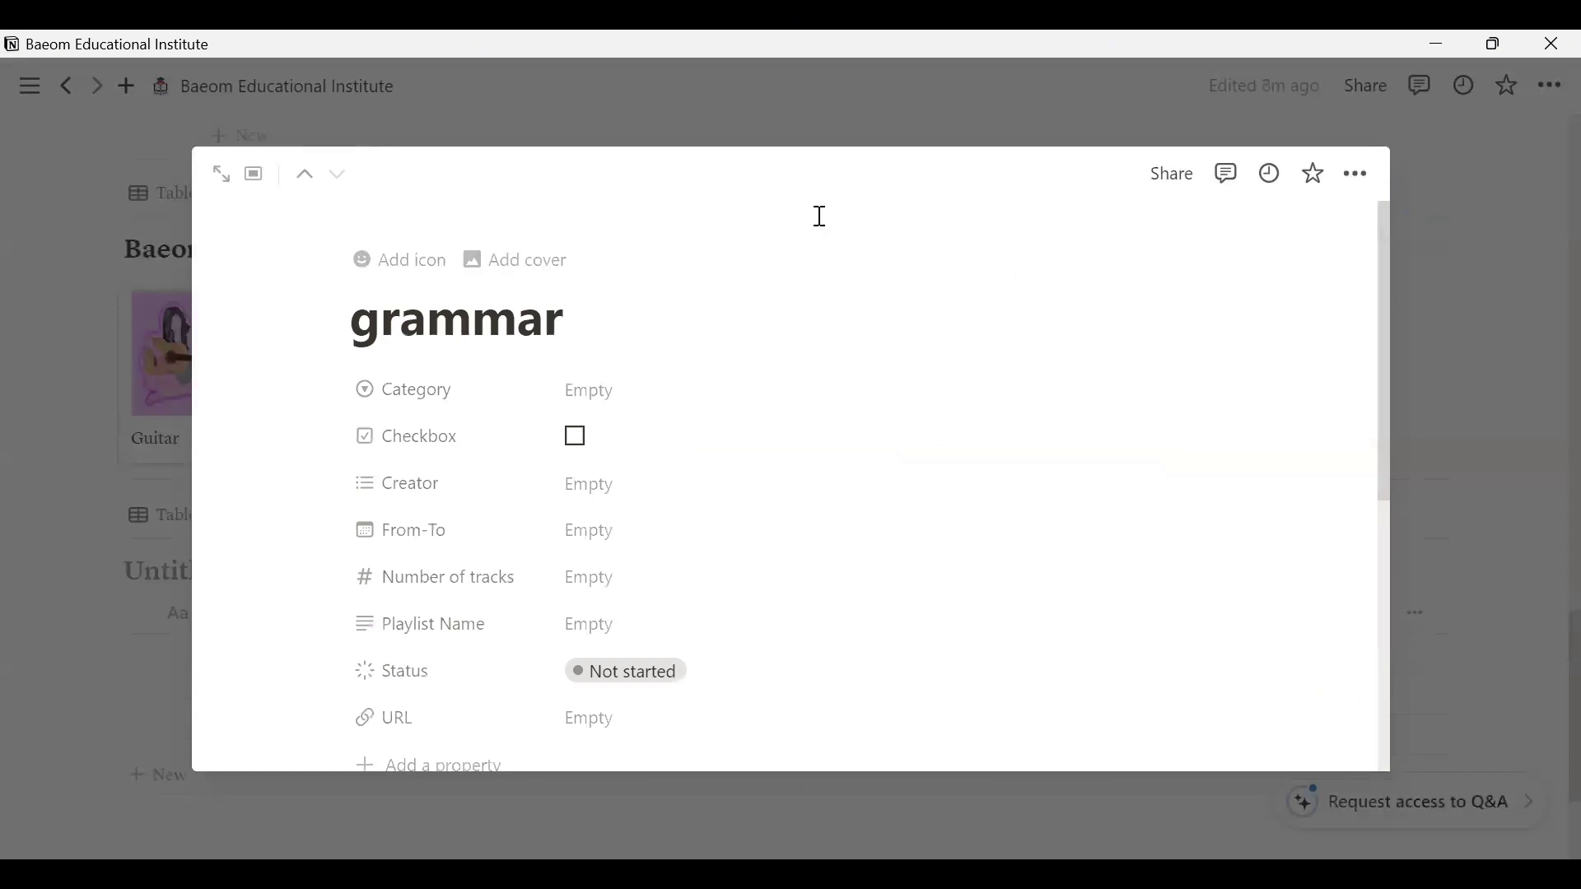
left_click(500, 269)
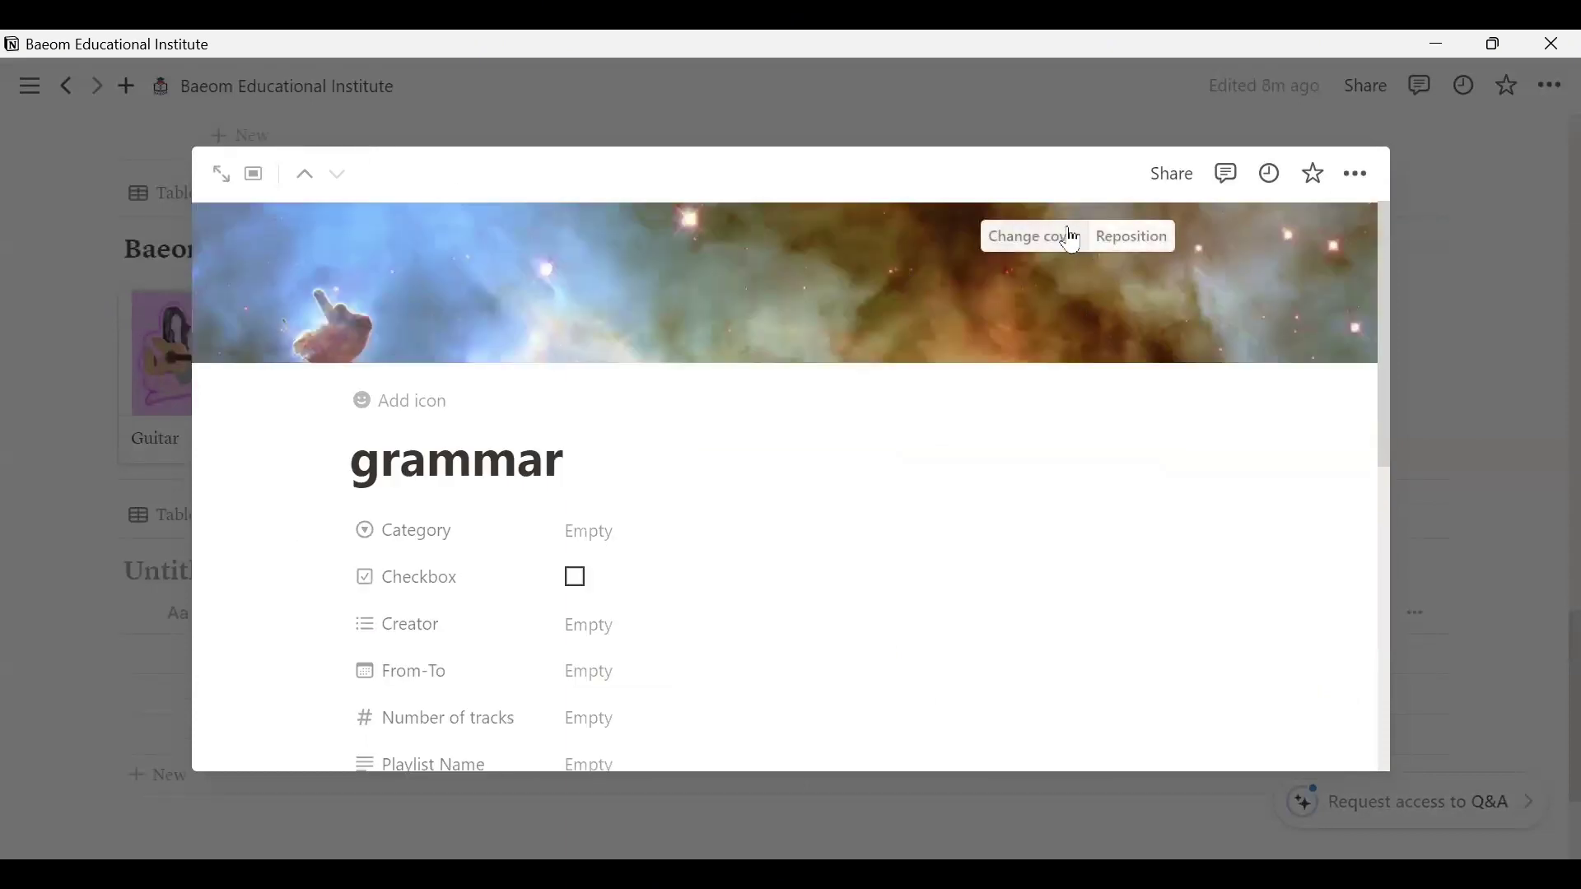
left_click(1469, 380)
mouse_move(887, 329)
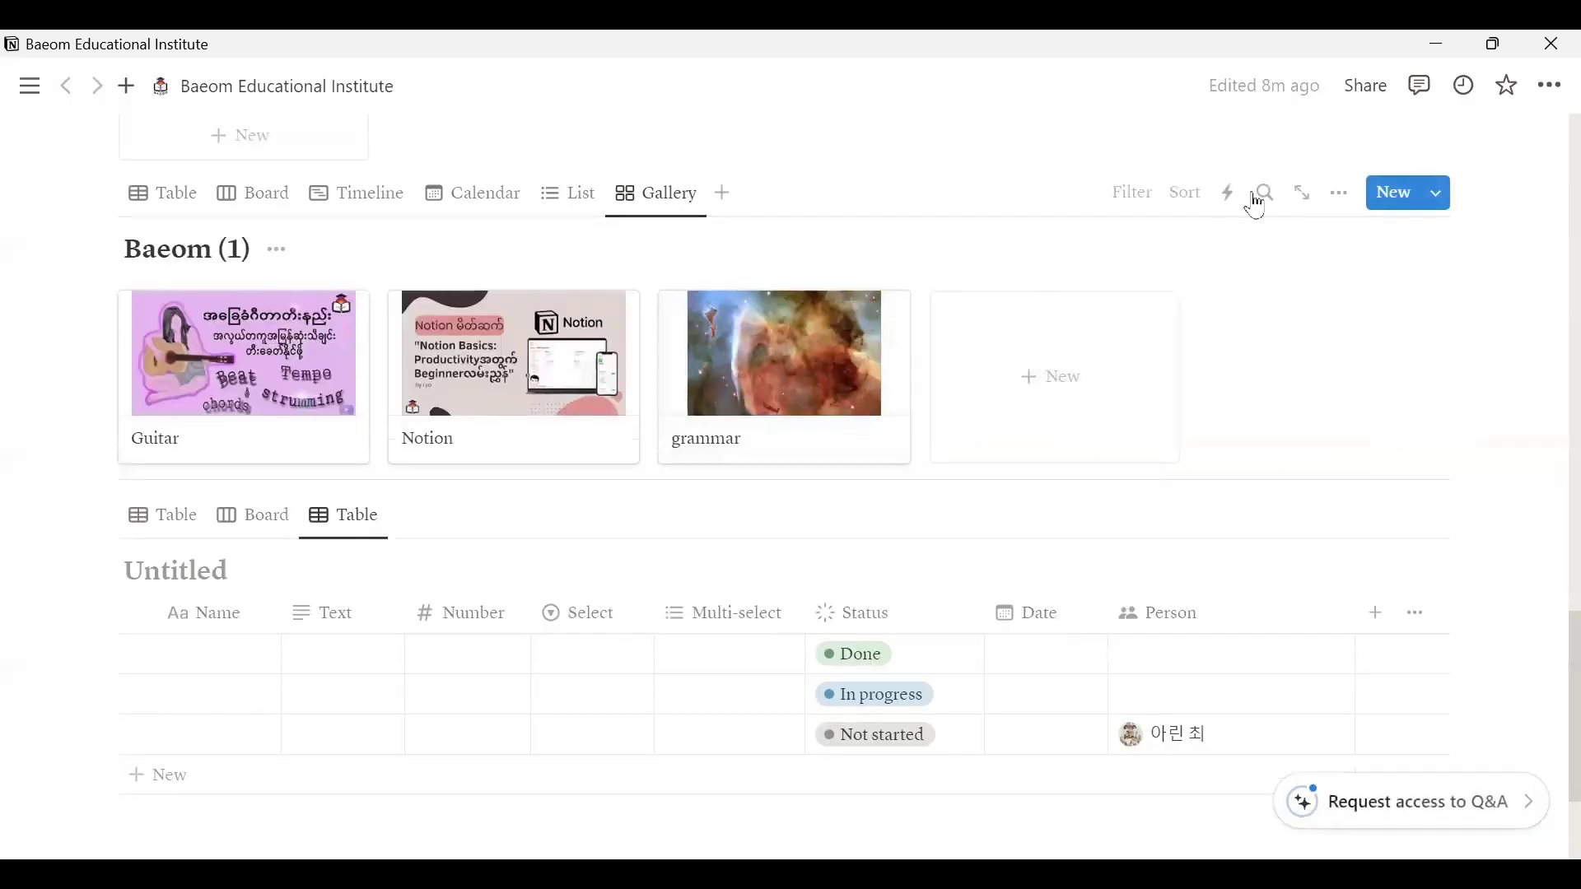
Open the layout settings of the Baeom (1) Gallery view and bring the card options into reach.
left_click(1354, 196)
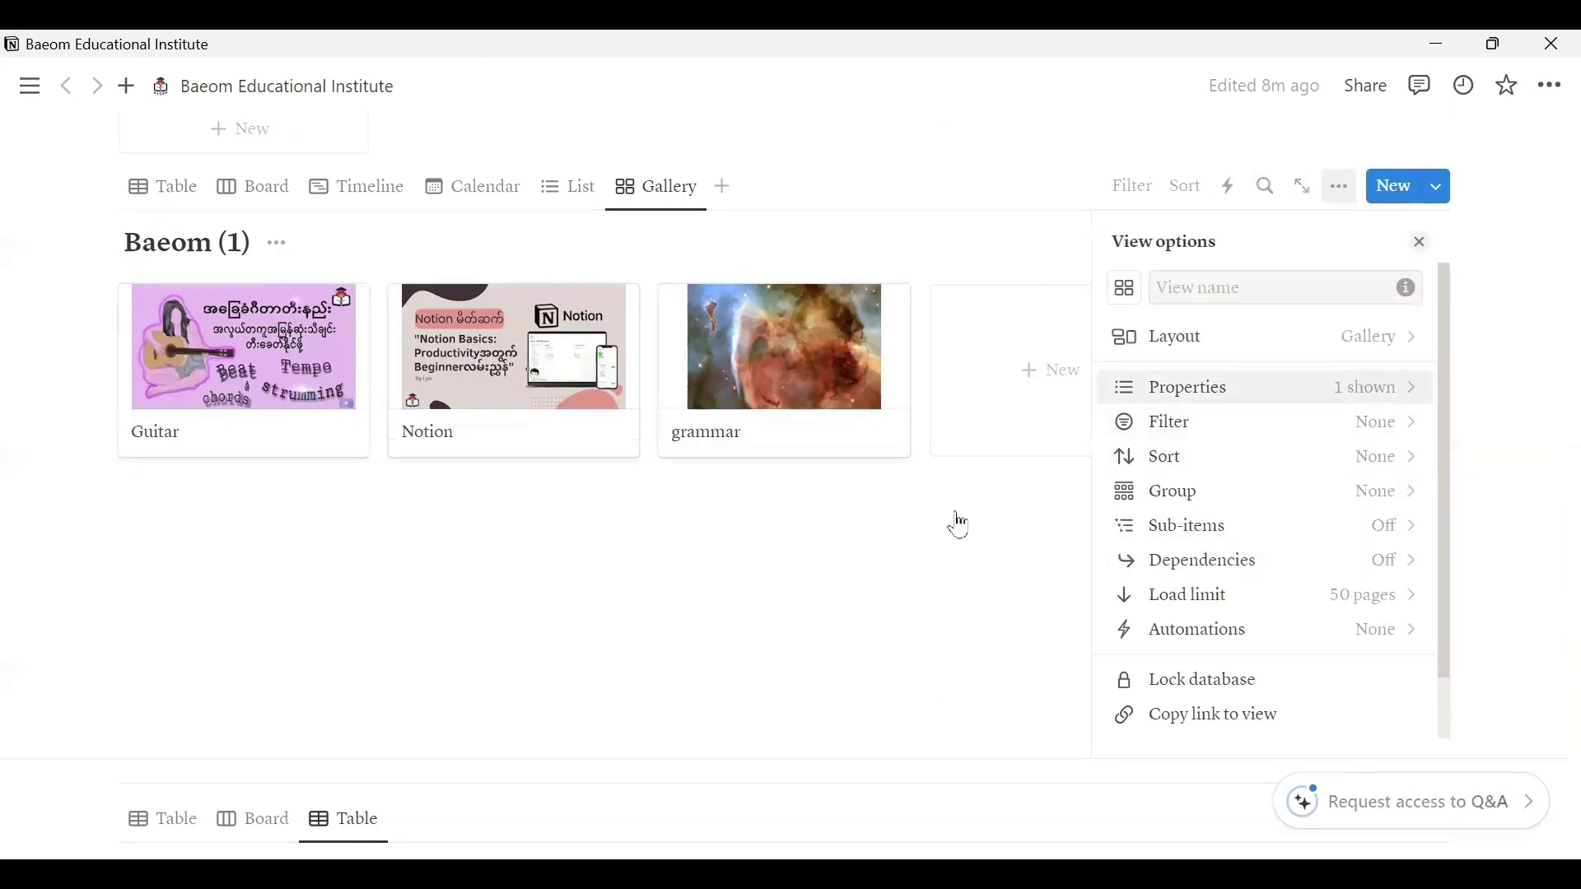
left_click(611, 508)
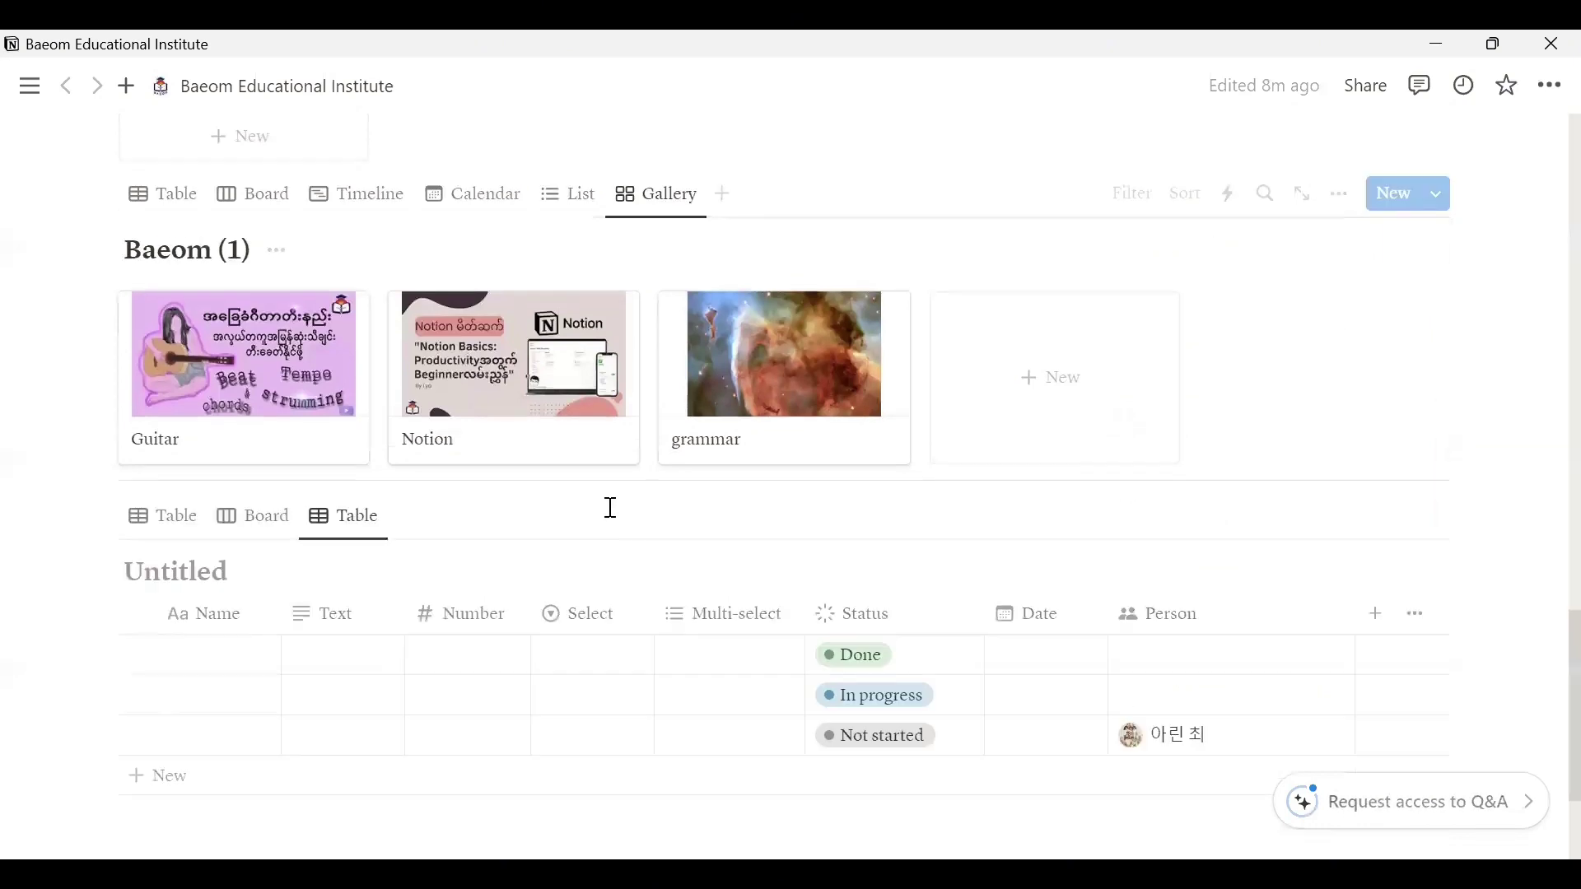
left_click(1344, 197)
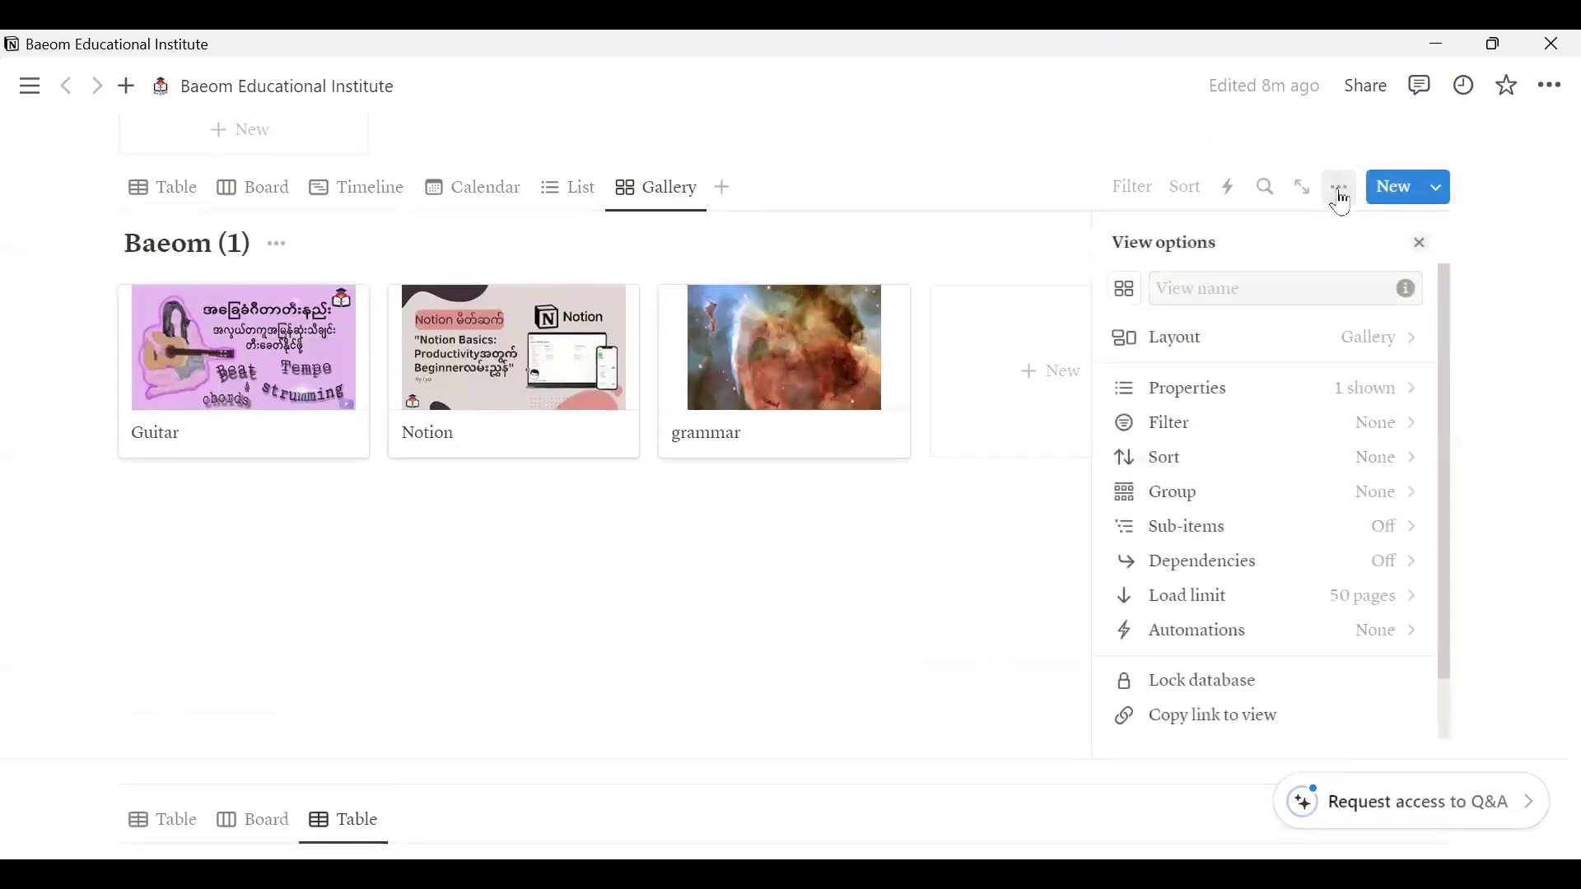
left_click(1391, 352)
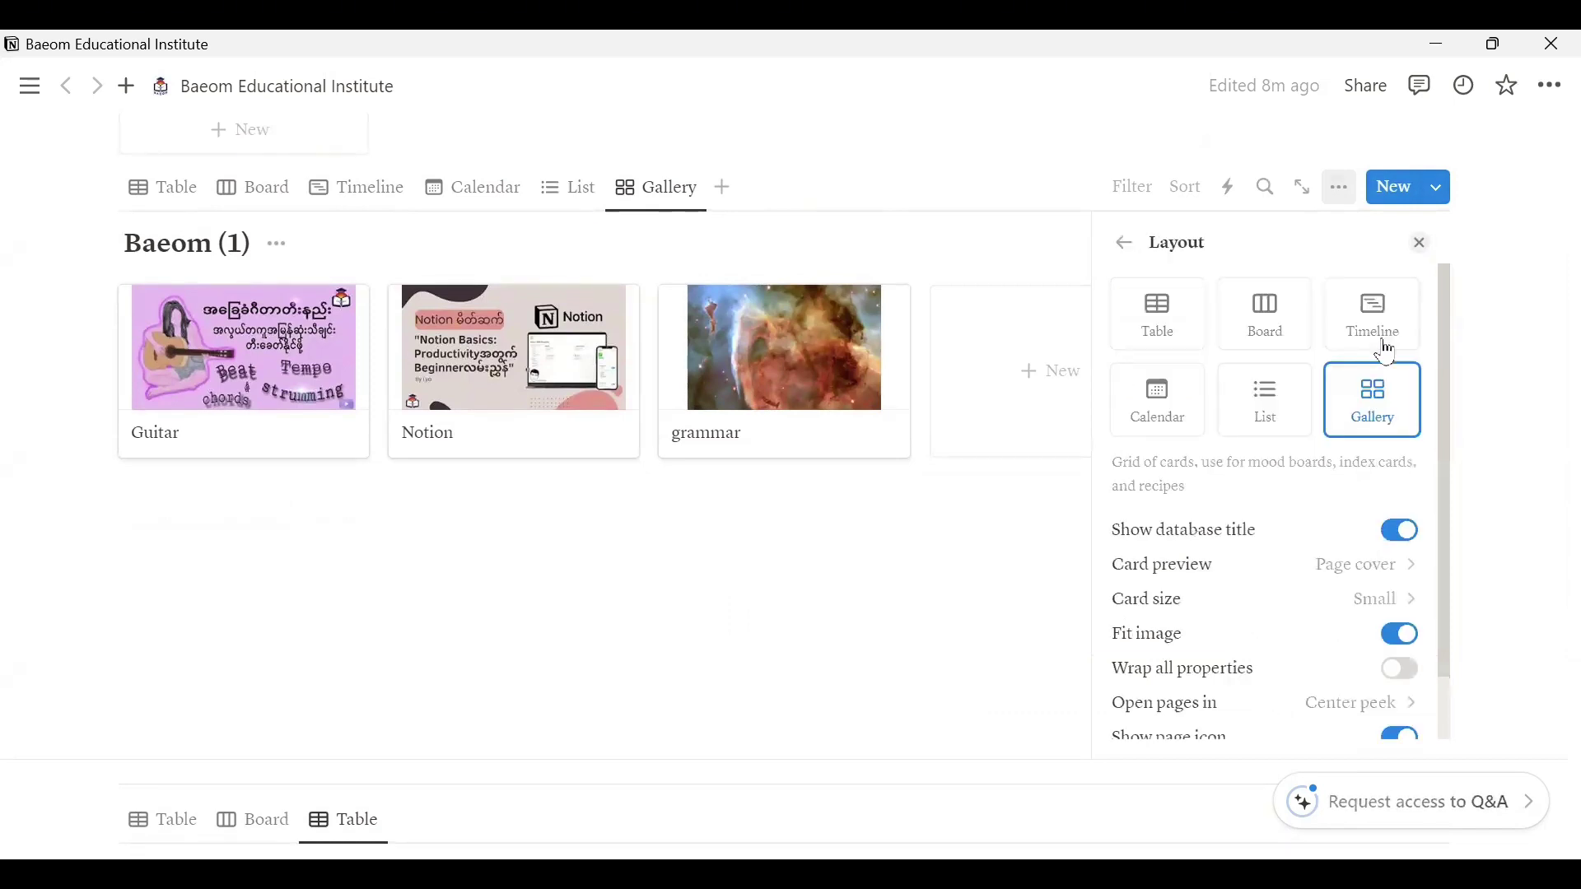
left_click_drag(1446, 430, 1458, 509)
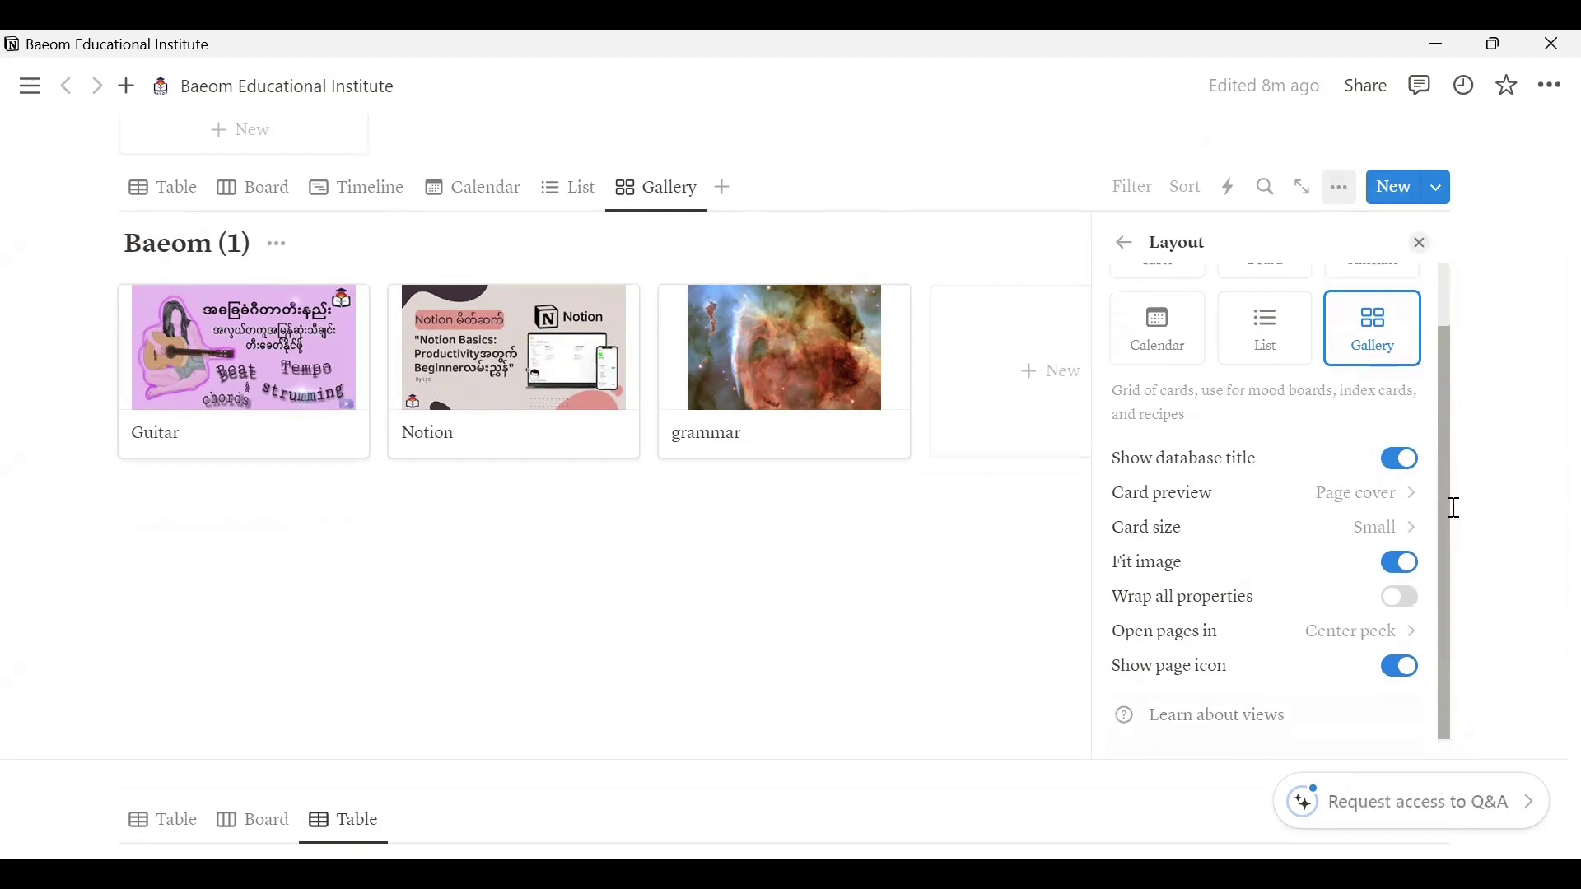
Try the None and Page content card previews on the Baeom (1) gallery and restore Page cover.
left_click(1282, 503)
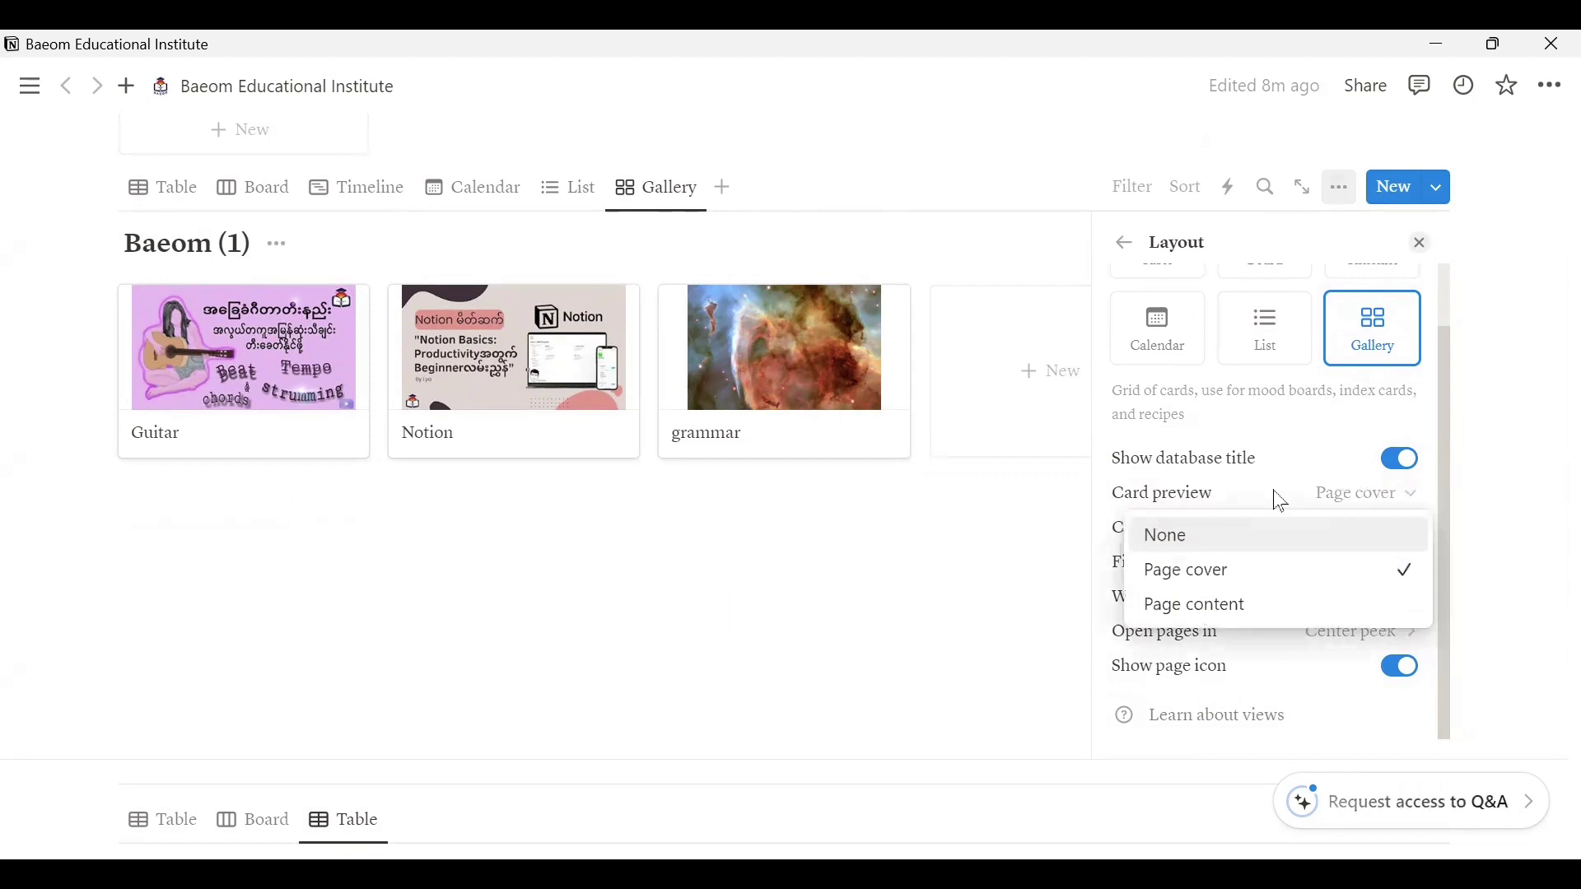
left_click(1260, 550)
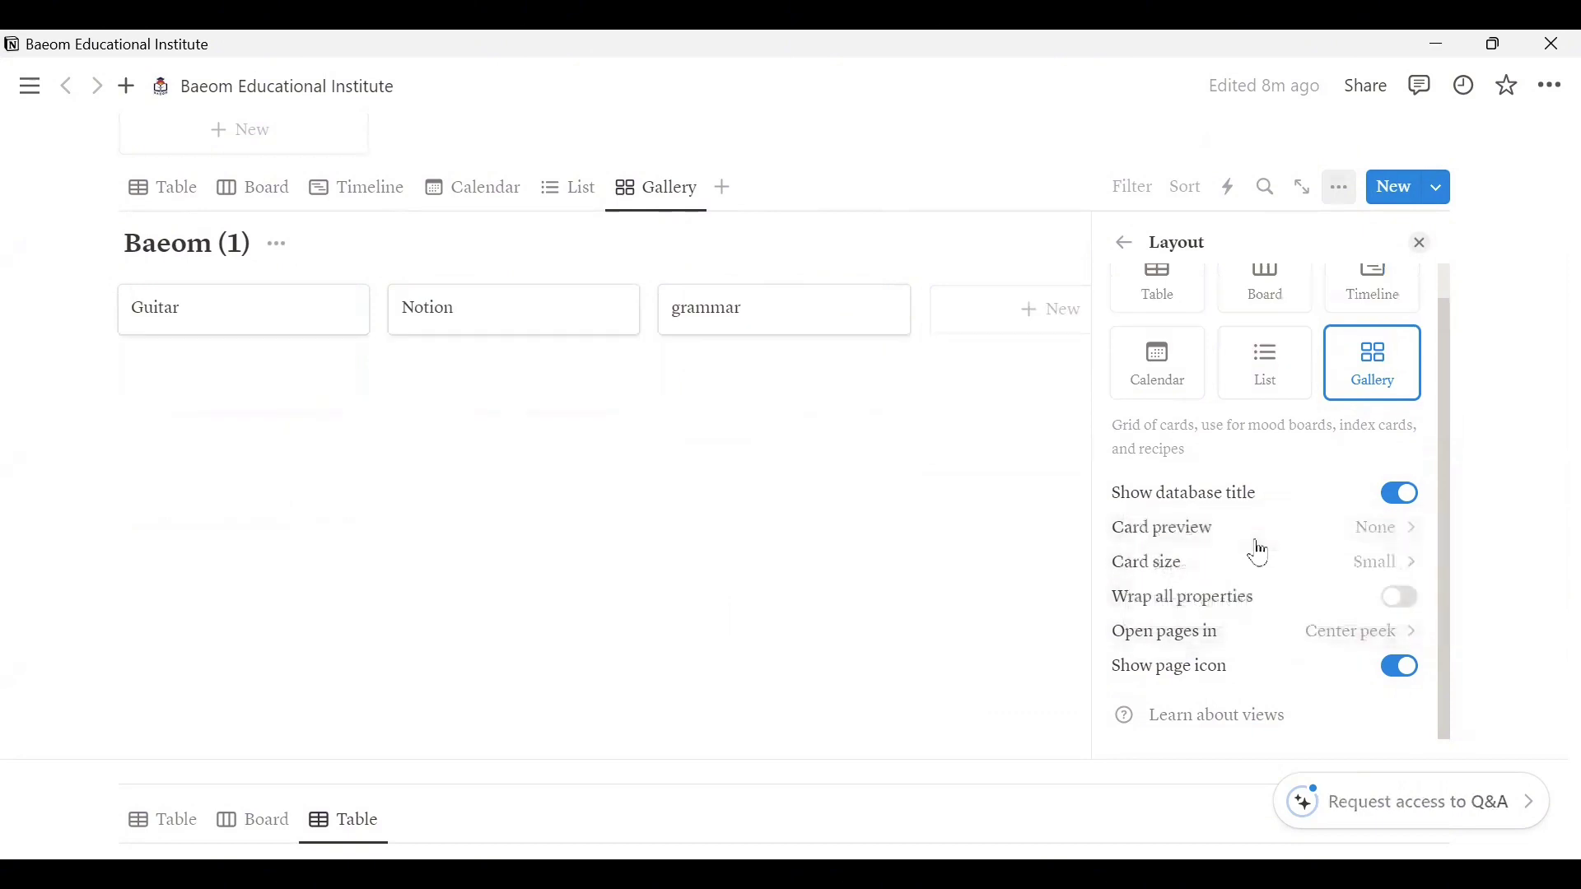
left_click(1334, 534)
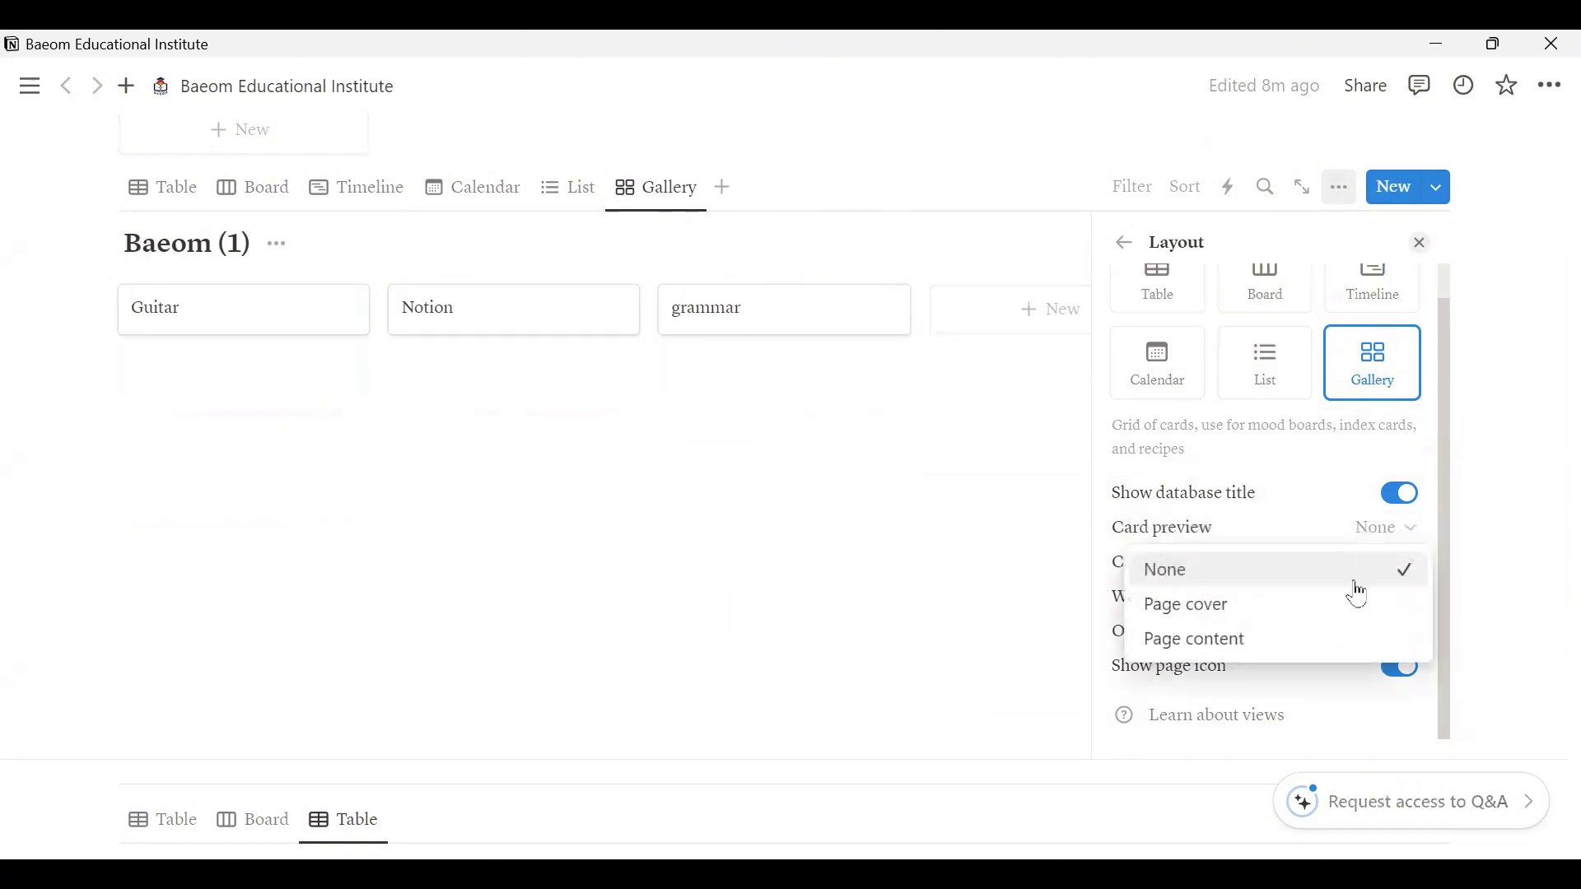
left_click(1284, 646)
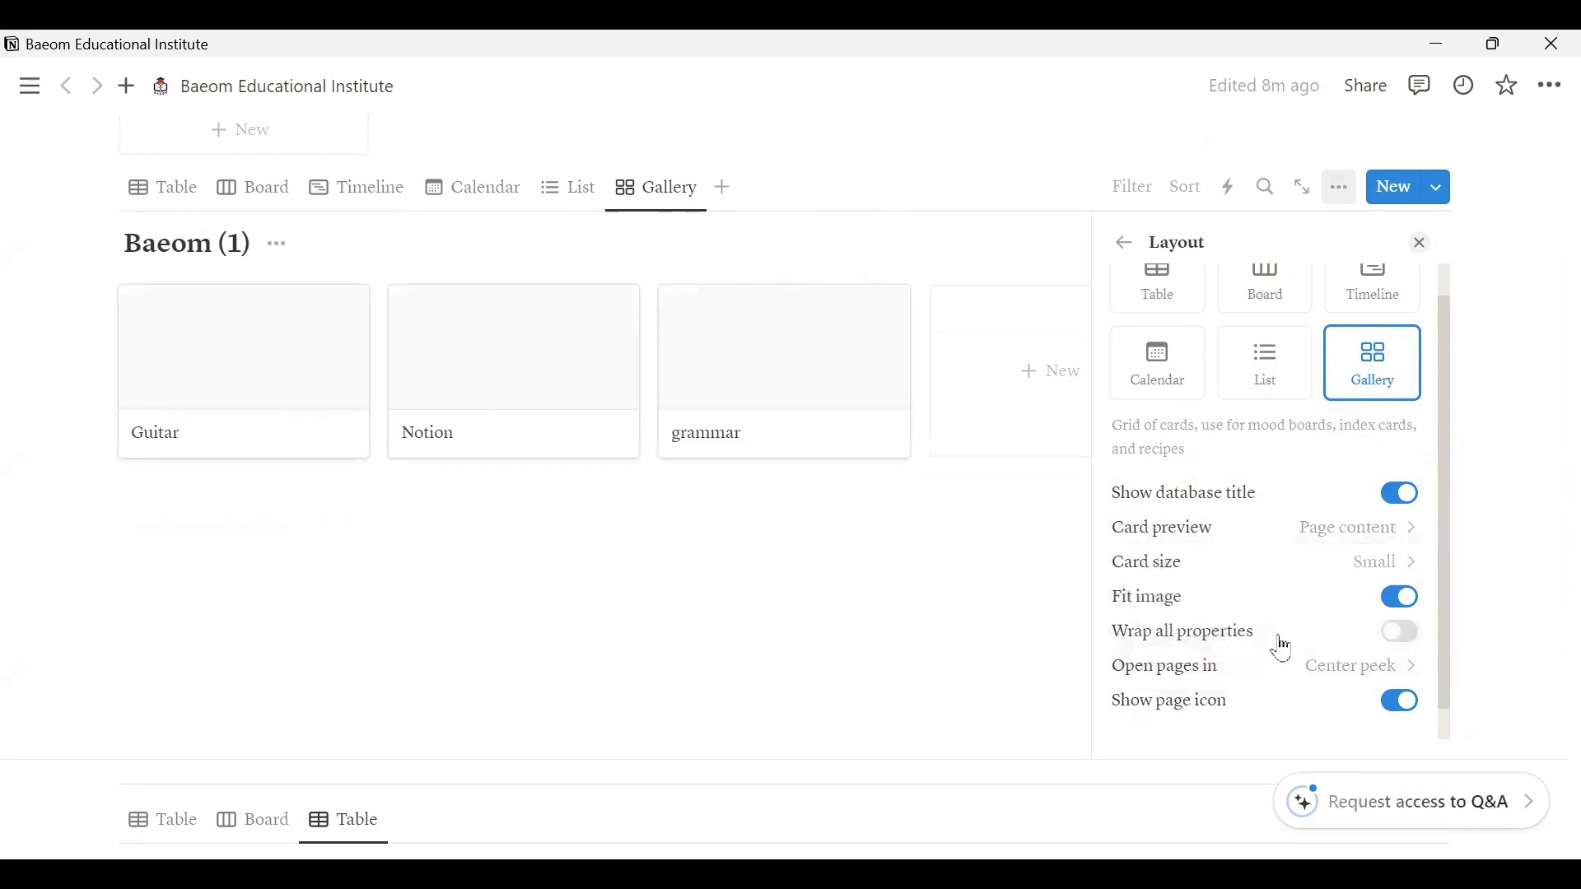
left_click(1326, 537)
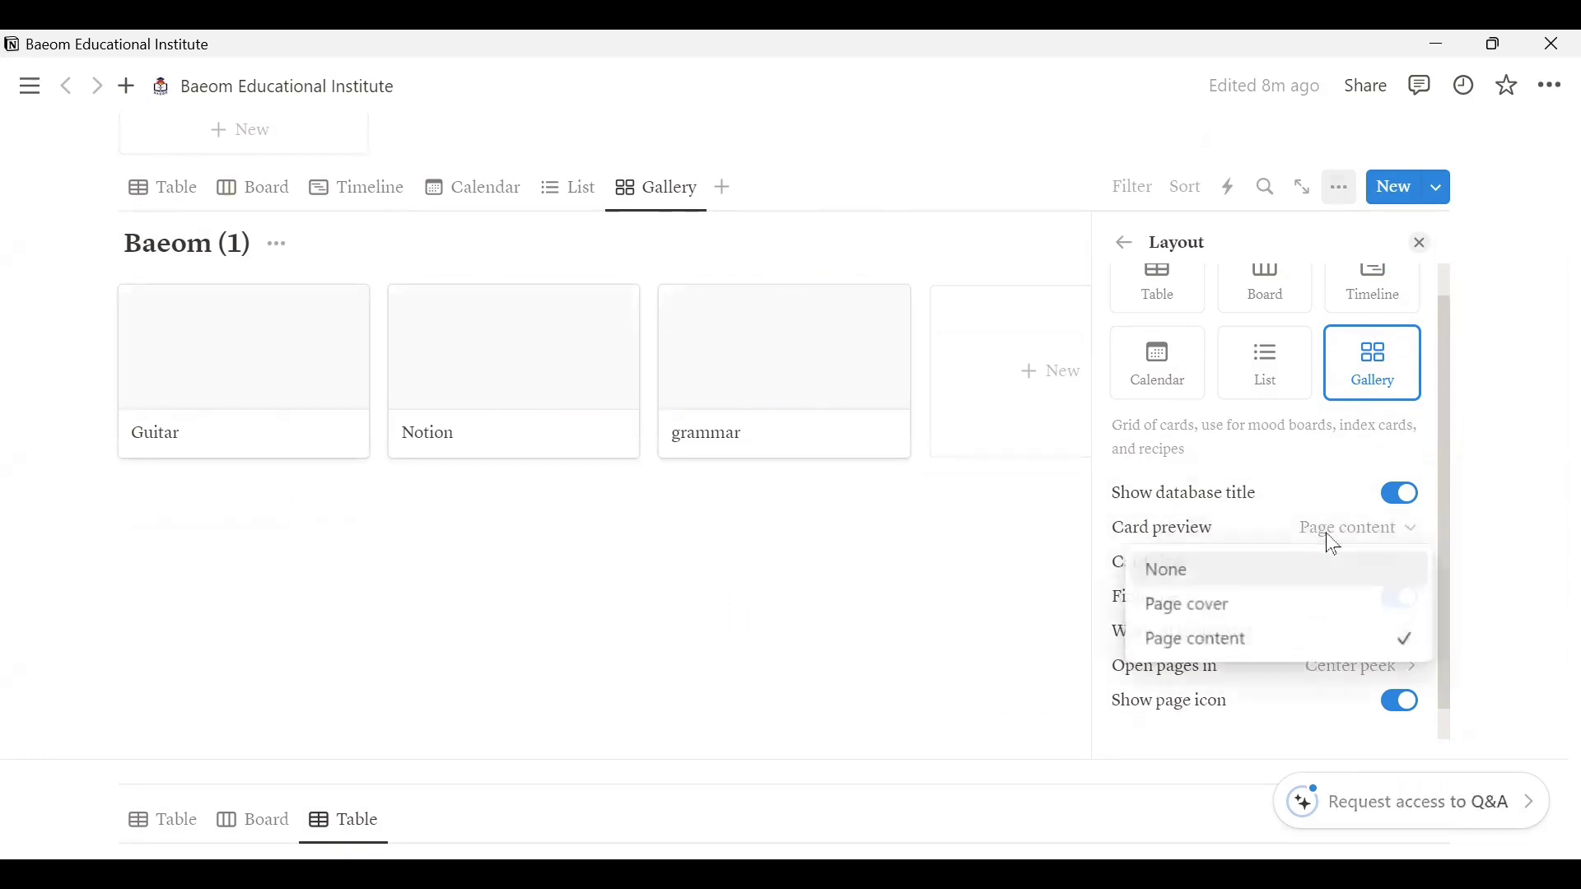
left_click(1288, 609)
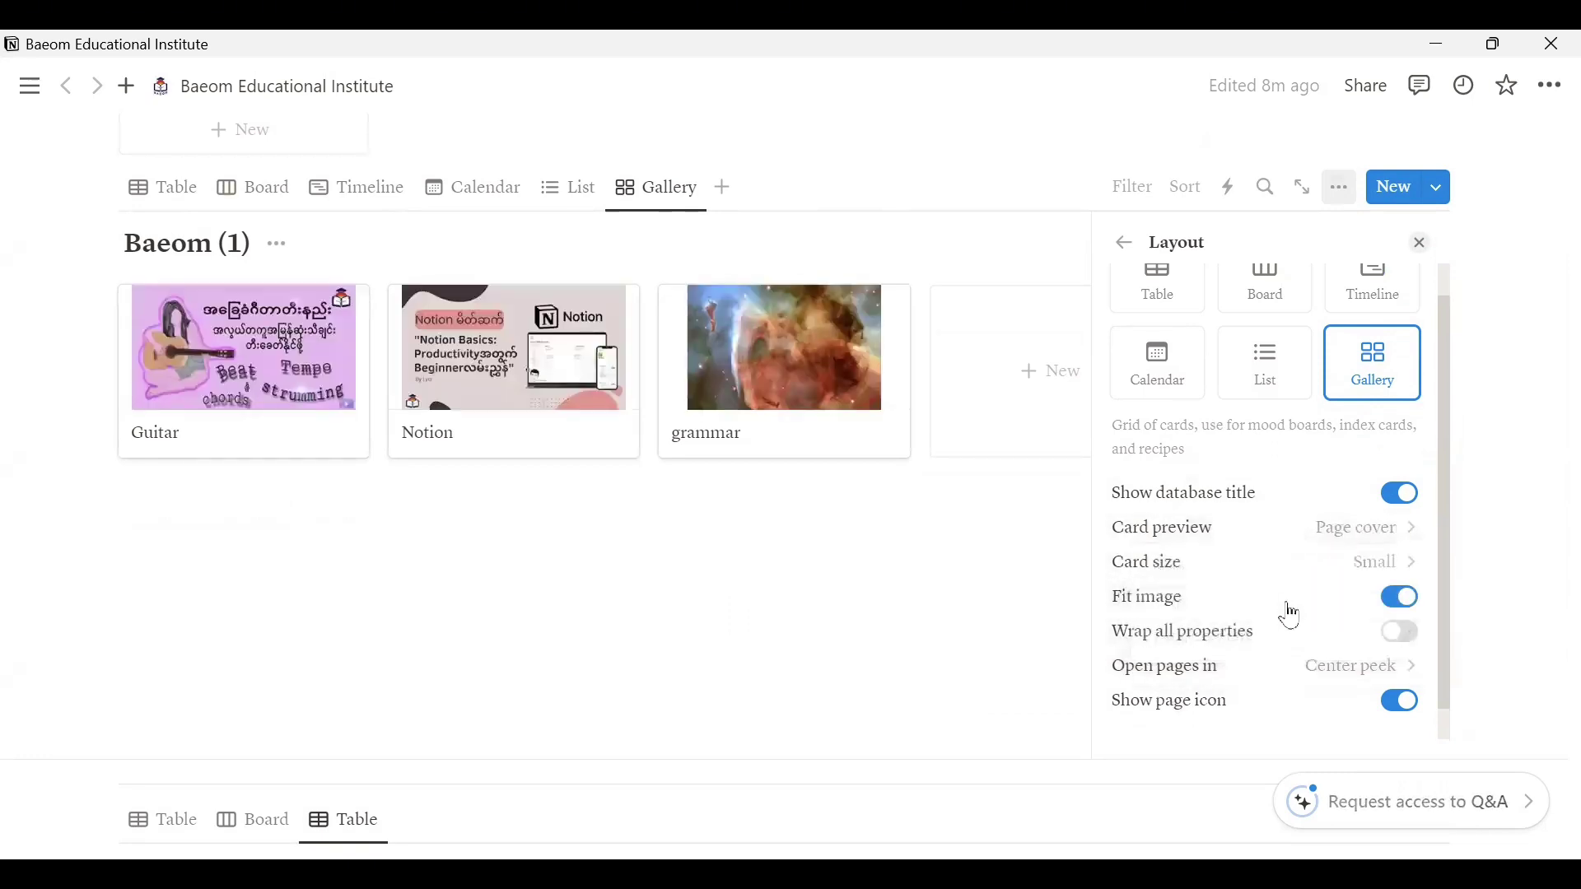
Set the card size of the Baeom (1) gallery to Medium and close the view settings.
left_click(1280, 571)
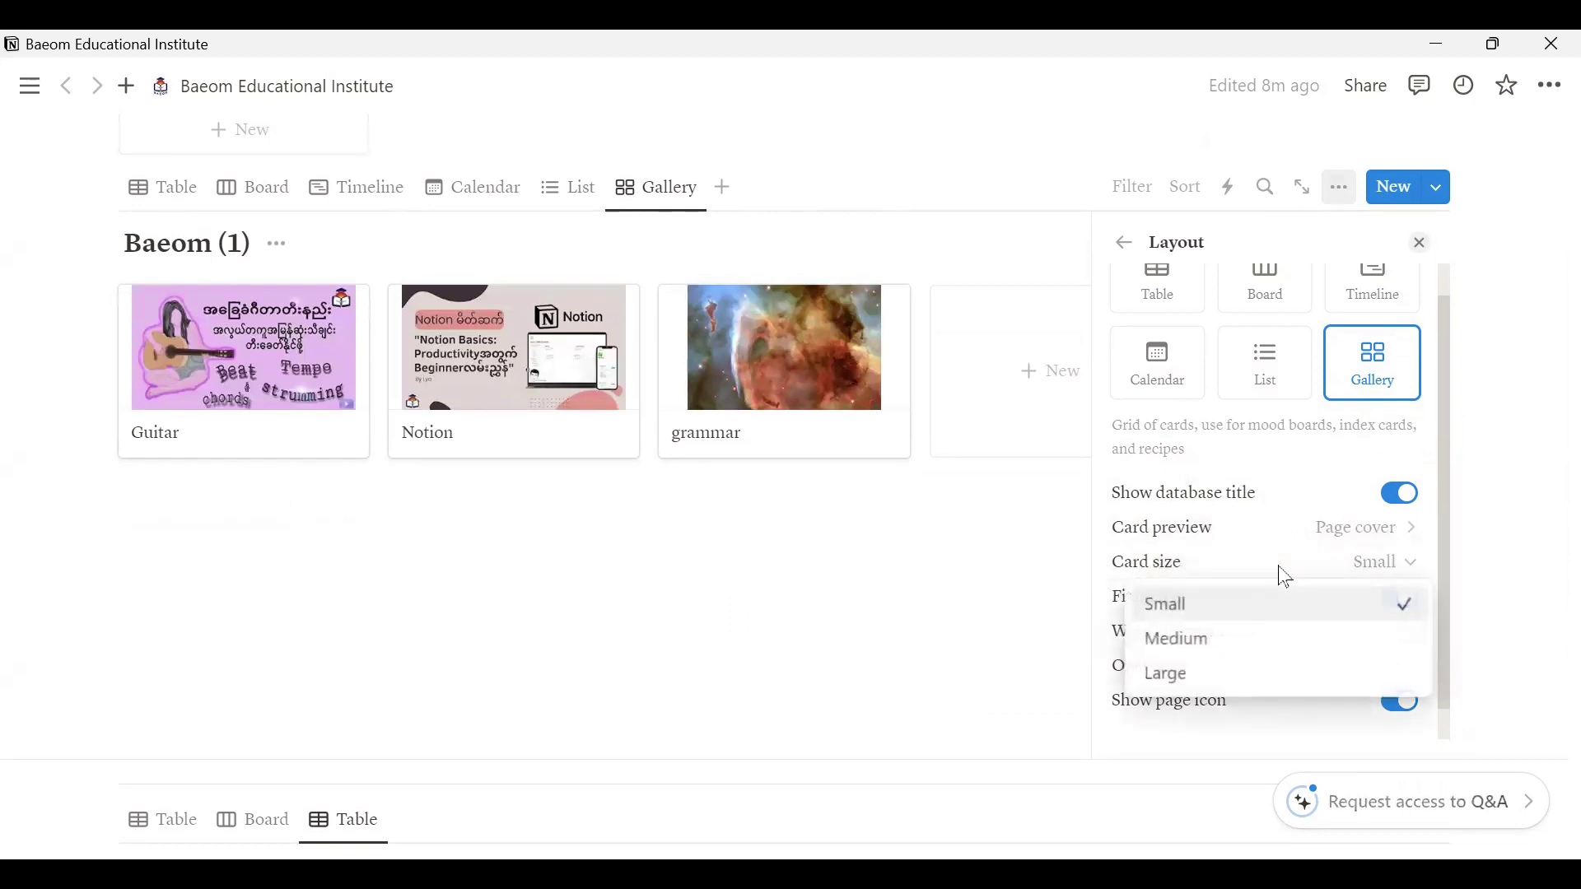
left_click(1244, 651)
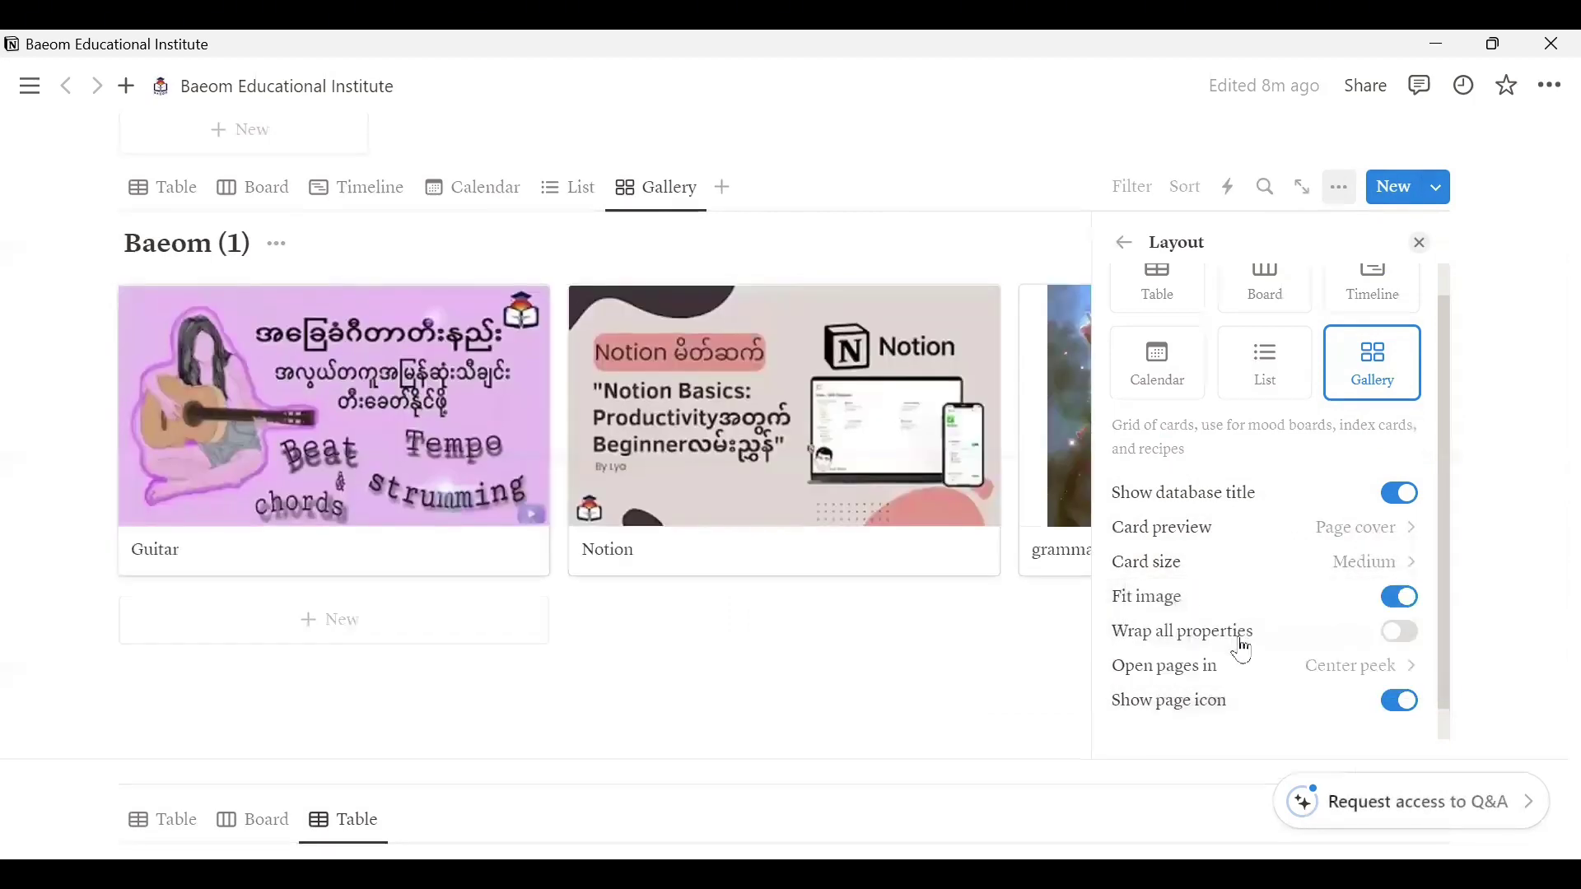
left_click(1030, 700)
scroll(1555, 684, "up", 10)
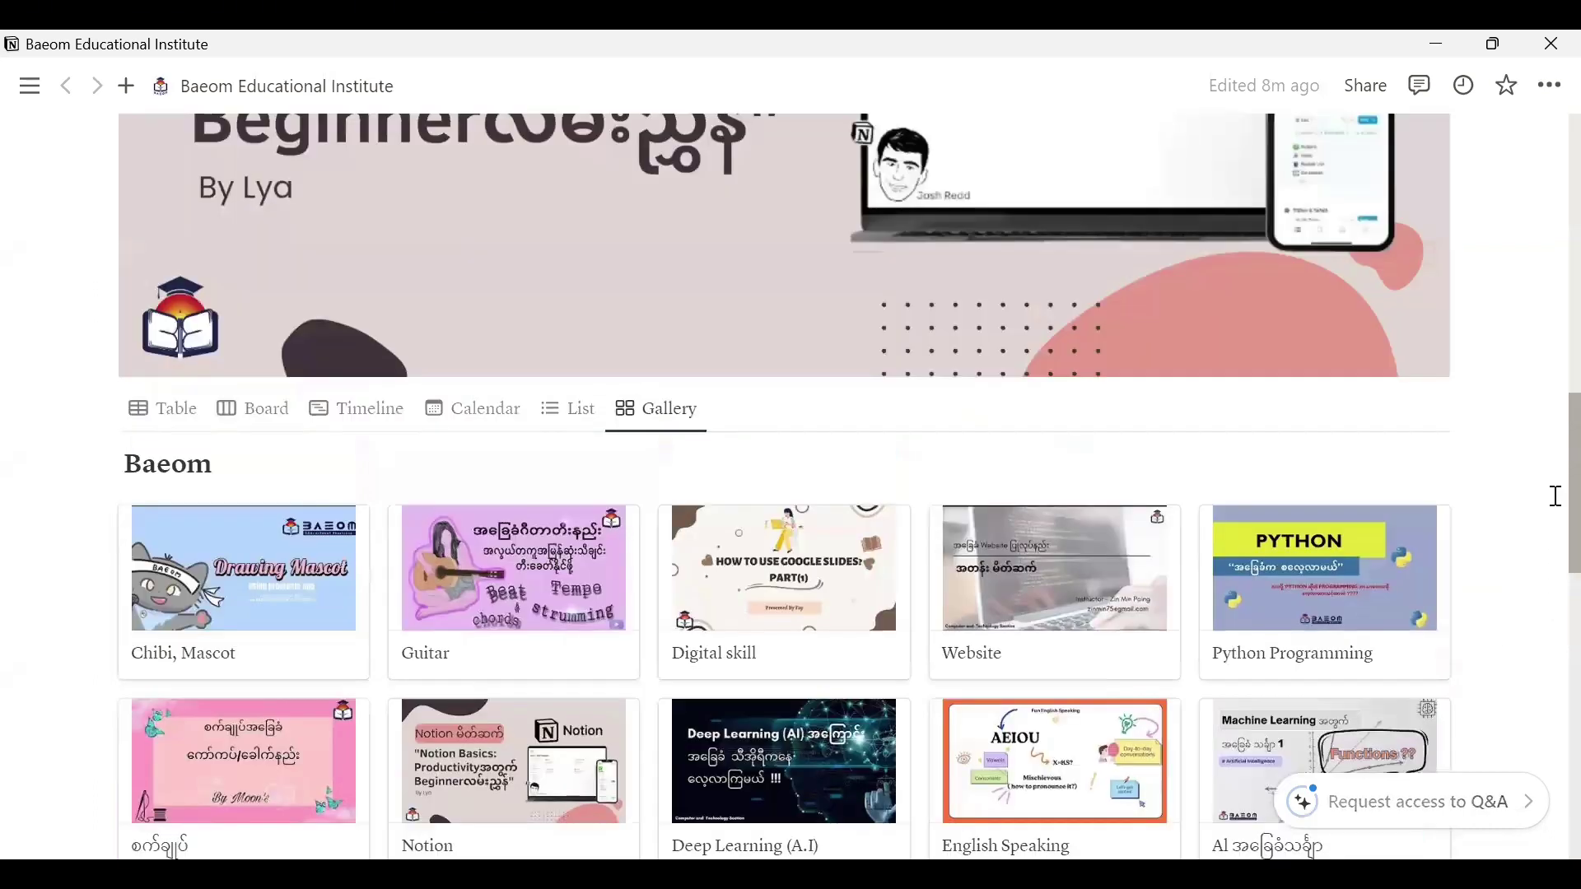
scroll(1555, 495, "up", 10)
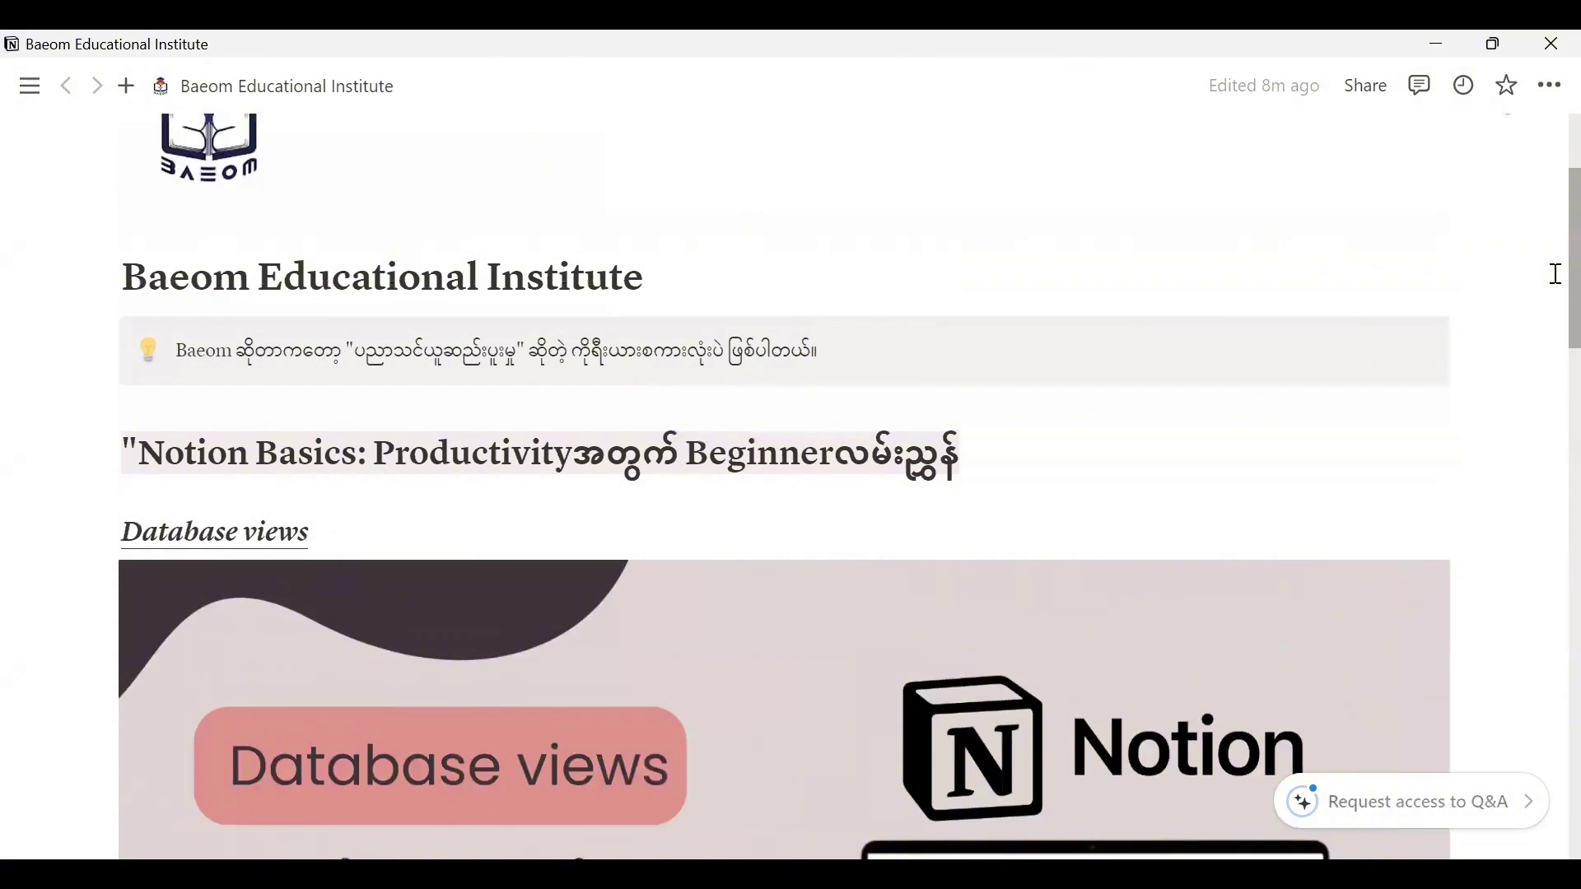
scroll(1555, 274, "up", 3)
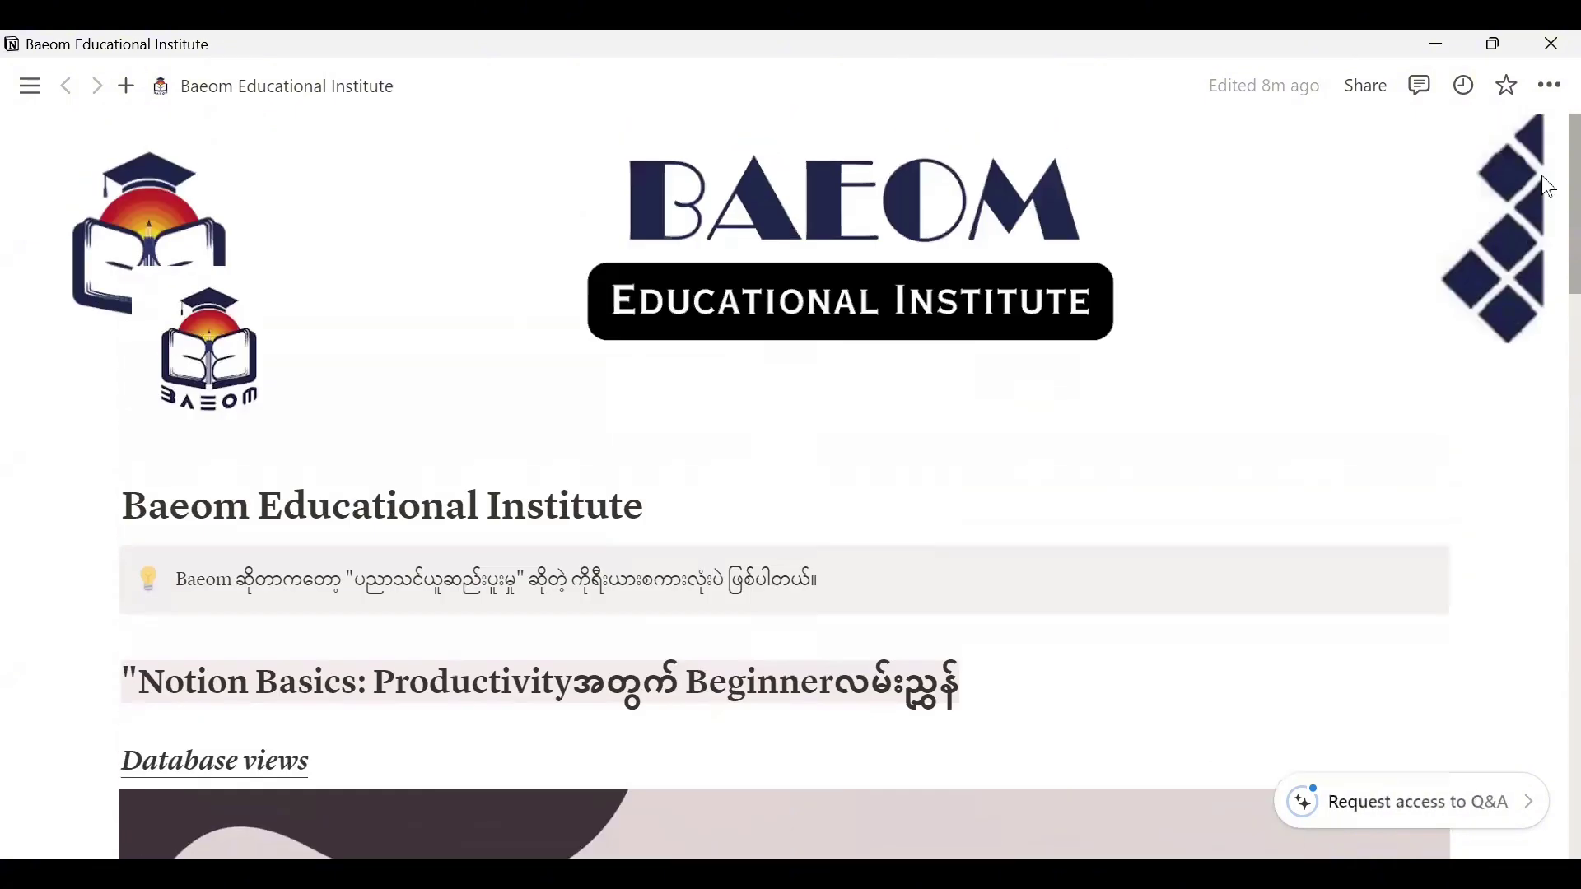
mouse_move(1549, 186)
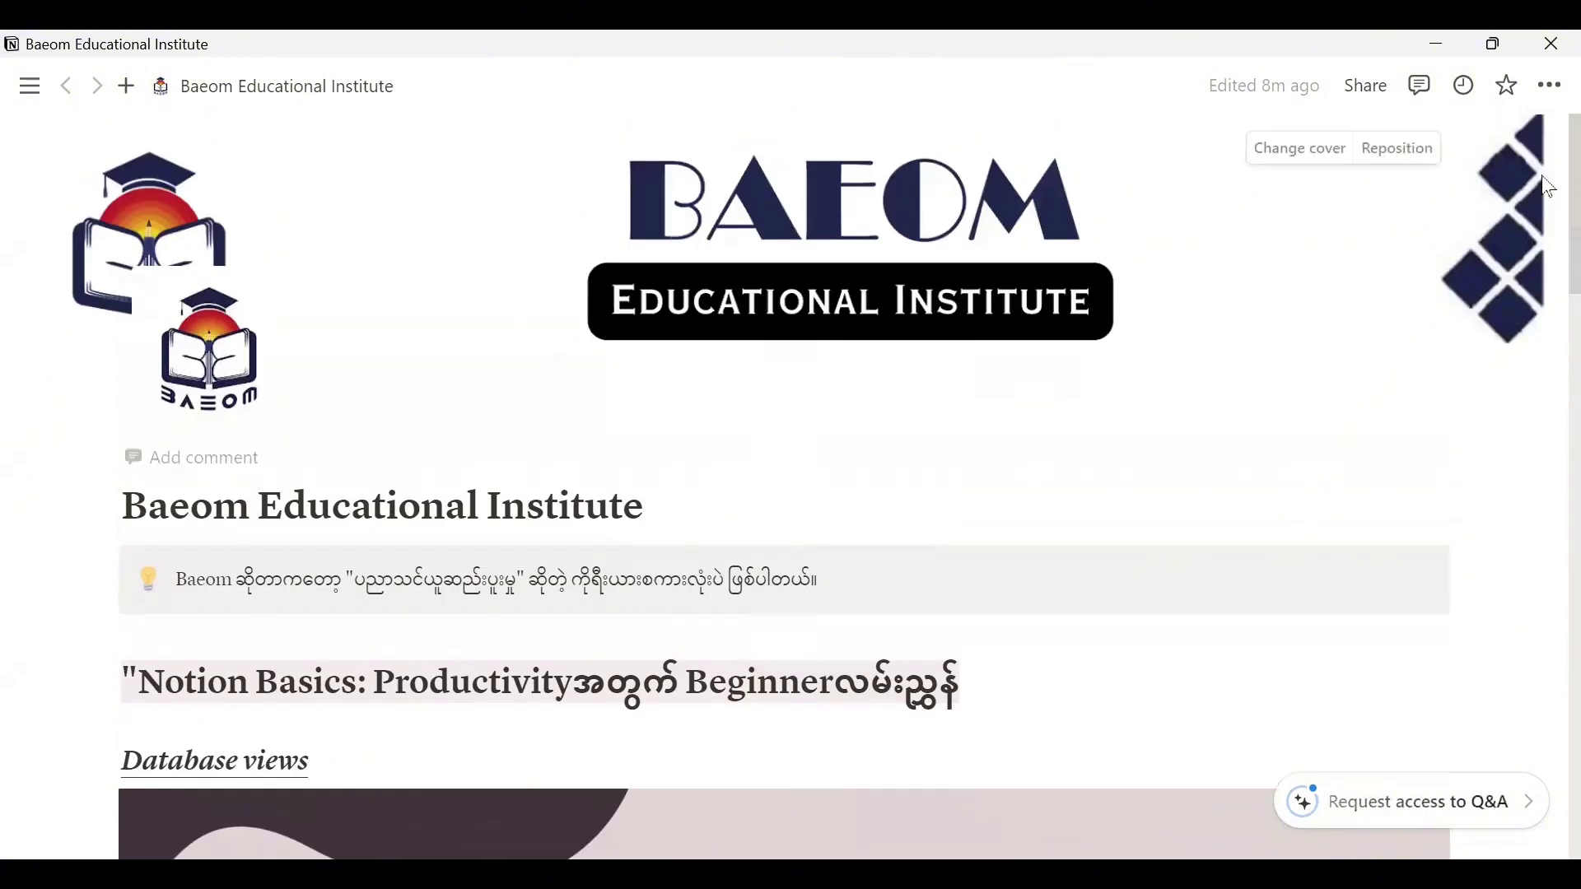